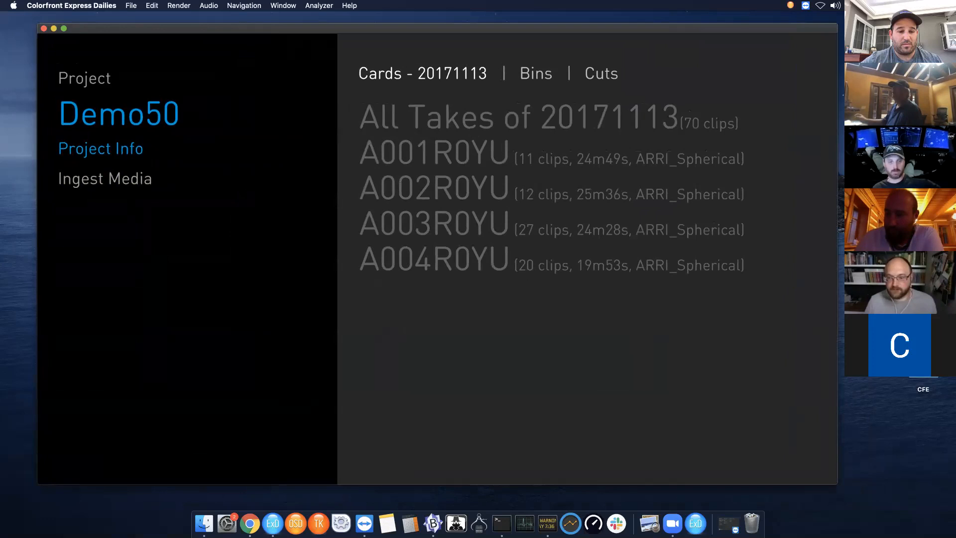
- Create a new project named Demo51
{"action": "left_click", "coordinate": [135, 7]}
{"action": "mouse_move", "coordinate": [132, 6]}
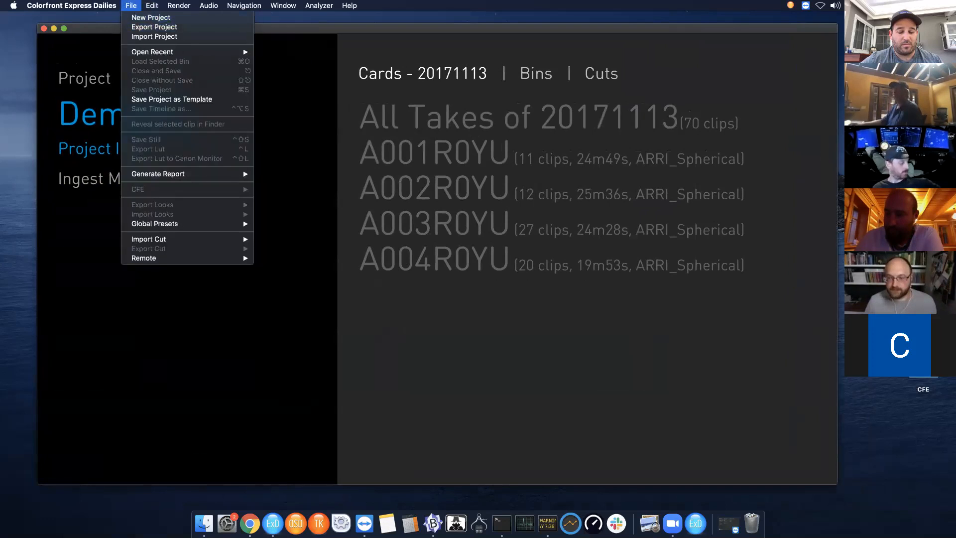
{"action": "left_click", "coordinate": [94, 396]}
{"action": "left_click", "coordinate": [122, 113]}
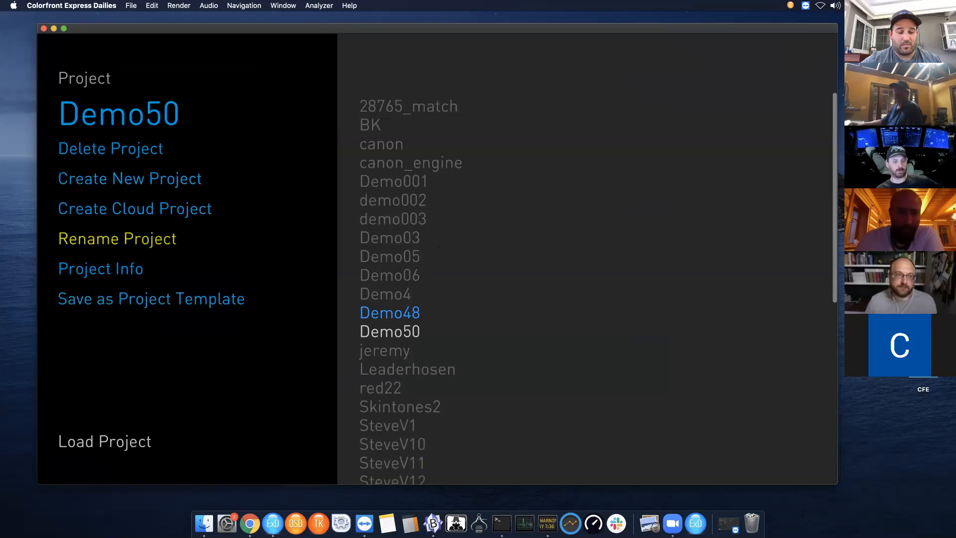
{"action": "left_click", "coordinate": [129, 178]}
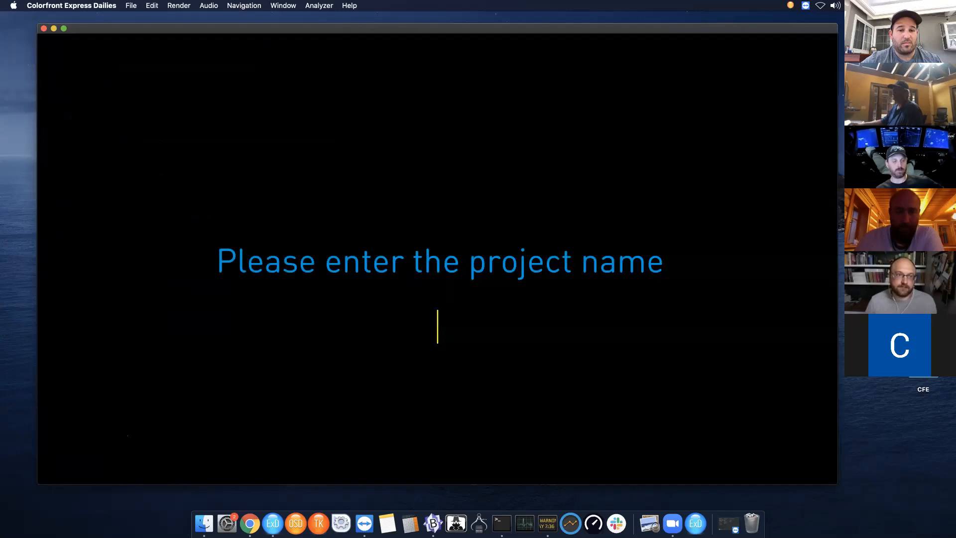
{"action": "type", "text": "Demo"}
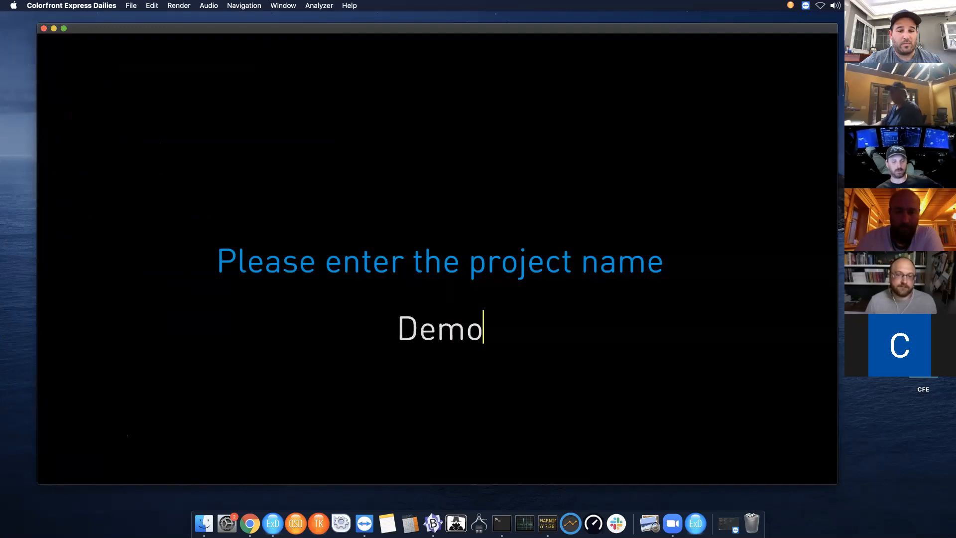
{"action": "type", "text": "51"}
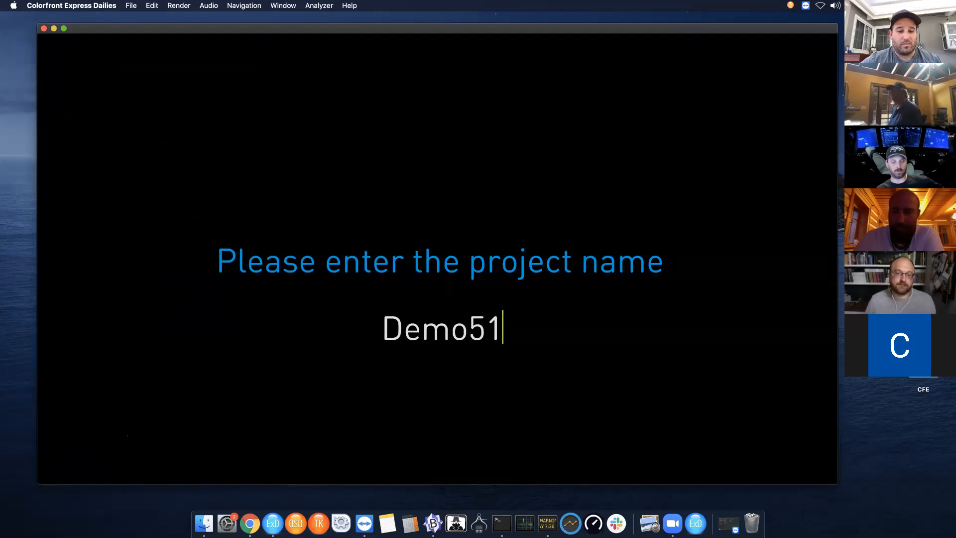
{"action": "key", "text": "Return"}
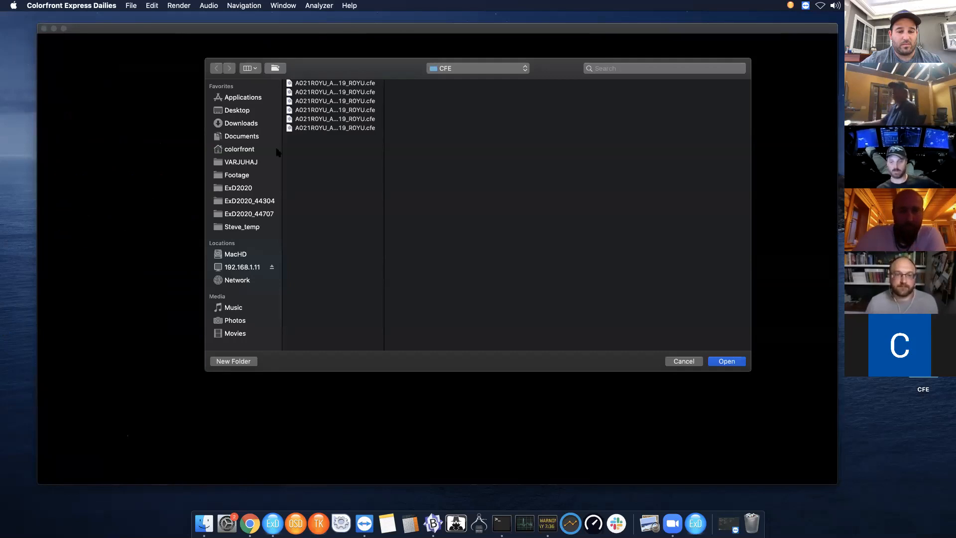
- Choose A001C001_171113_R0YU.mov from VARJUHAJ/20171113/ARRI_Spherical/A001R0YU/A001R0YU as the project's source clip
{"action": "left_click", "coordinate": [246, 163]}
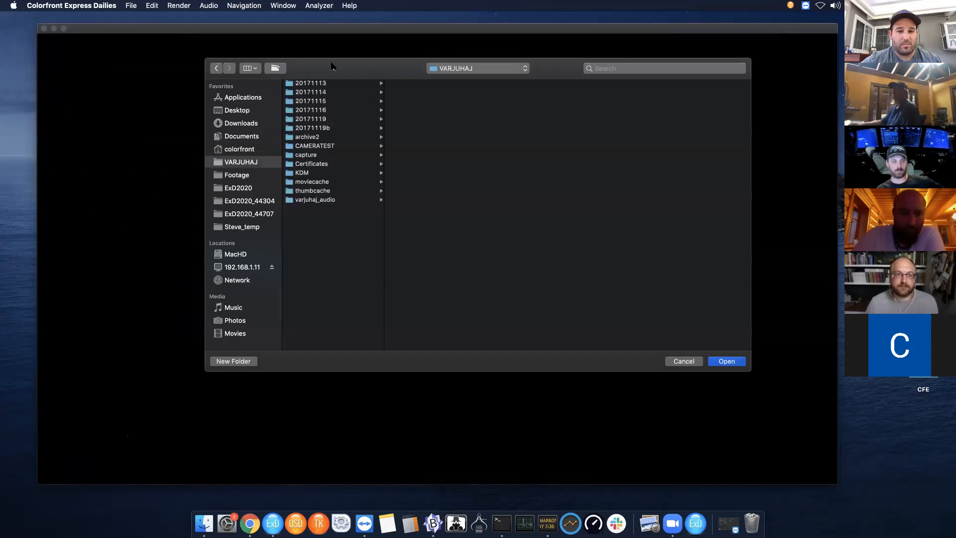
{"action": "left_click", "coordinate": [324, 84]}
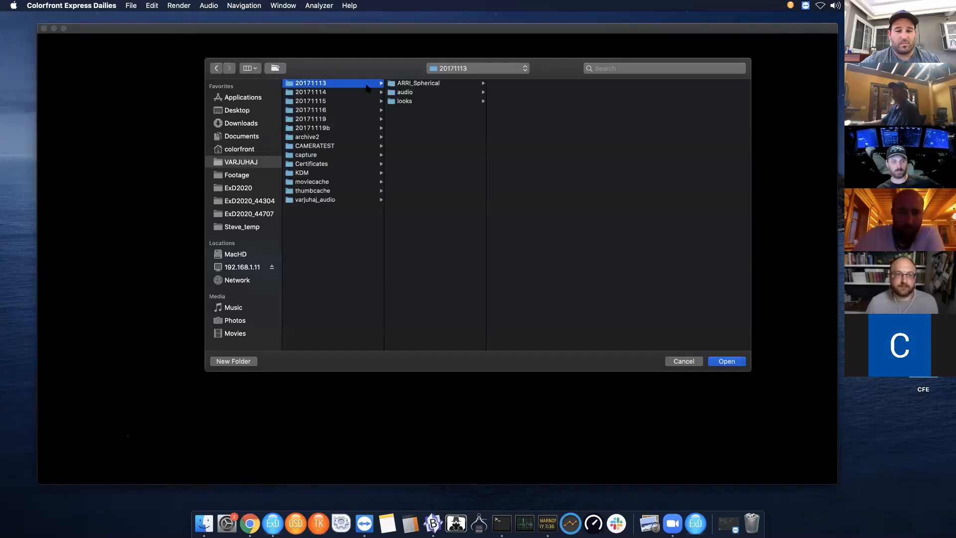
{"action": "left_click", "coordinate": [434, 87]}
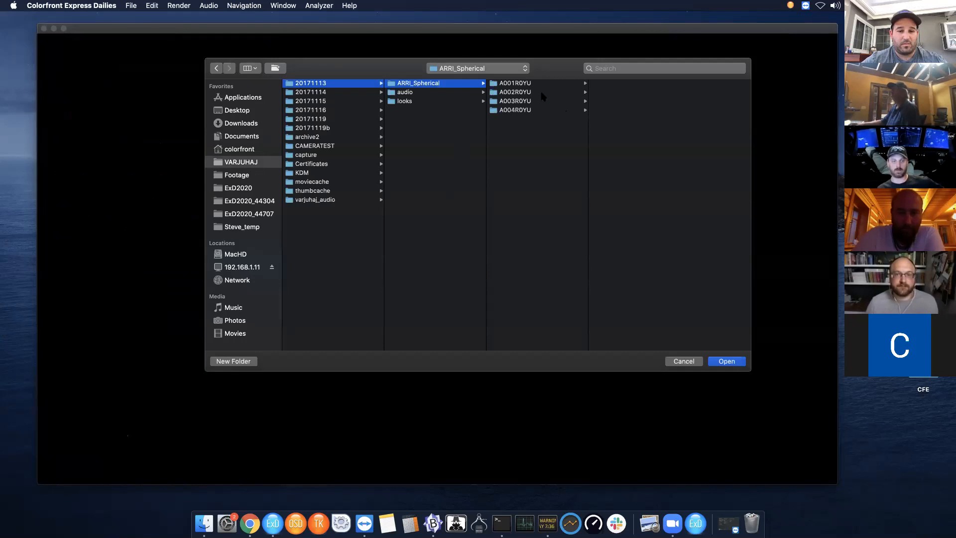
{"action": "left_click", "coordinate": [521, 85]}
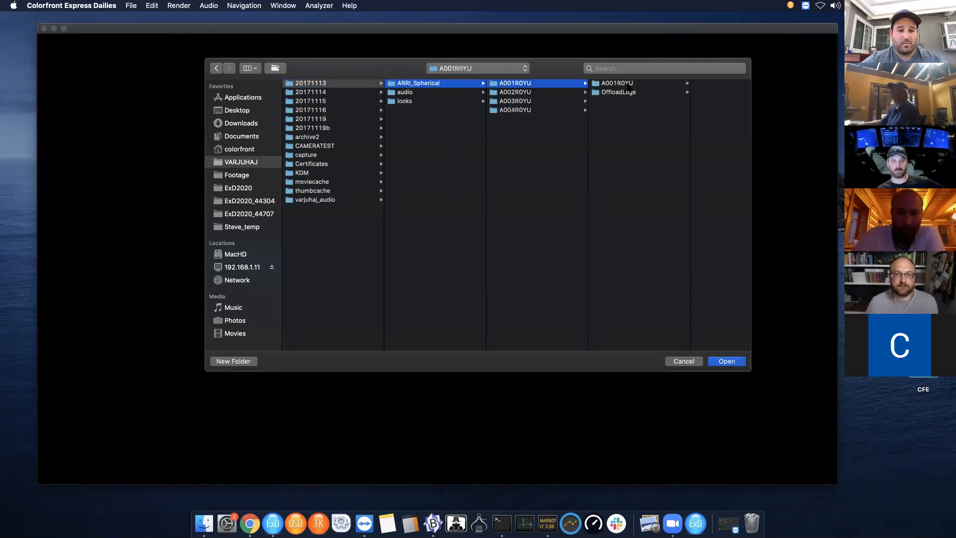
{"action": "left_click", "coordinate": [624, 83]}
{"action": "left_click", "coordinate": [687, 84]}
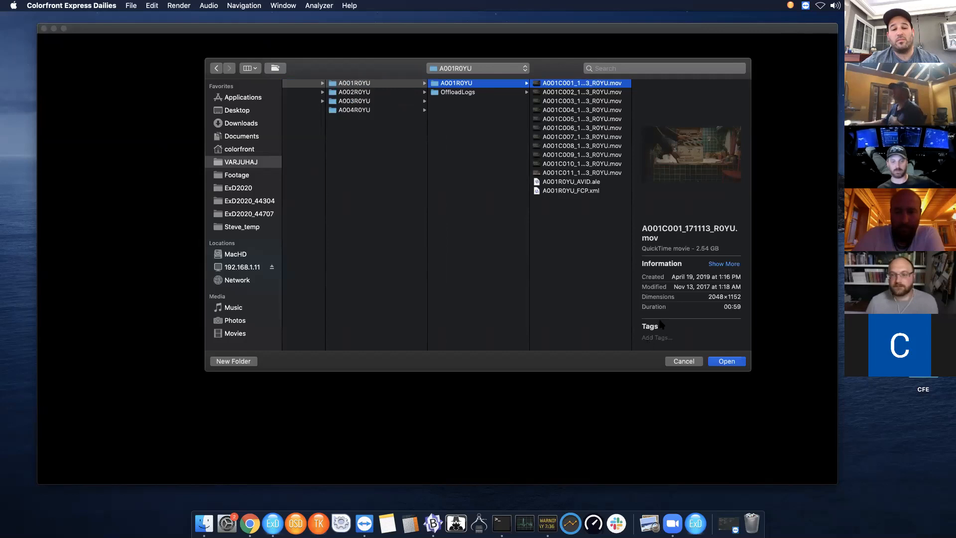
{"action": "left_click", "coordinate": [725, 363]}
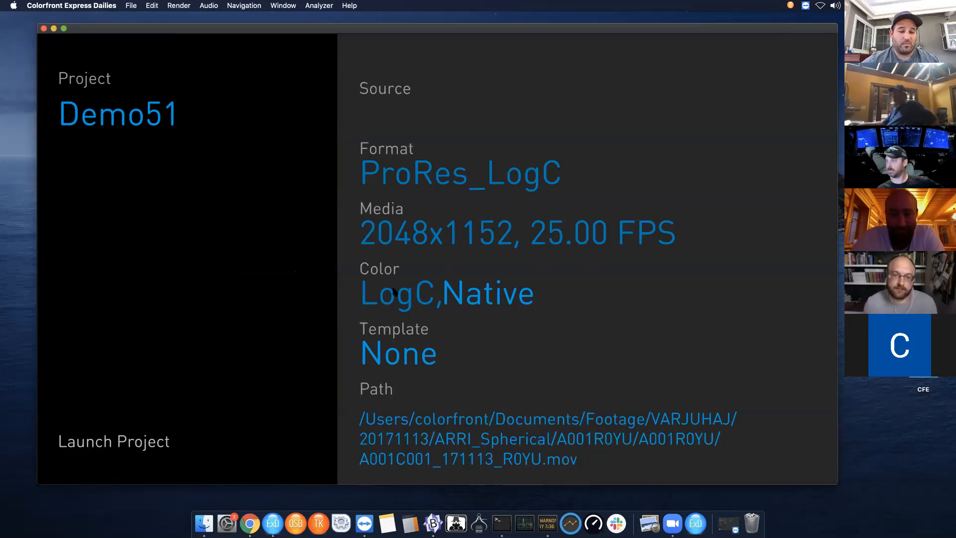
- Set the project's color pipeline to LogC, Colorfront Engine
{"action": "left_click", "coordinate": [483, 298]}
{"action": "left_click", "coordinate": [482, 297]}
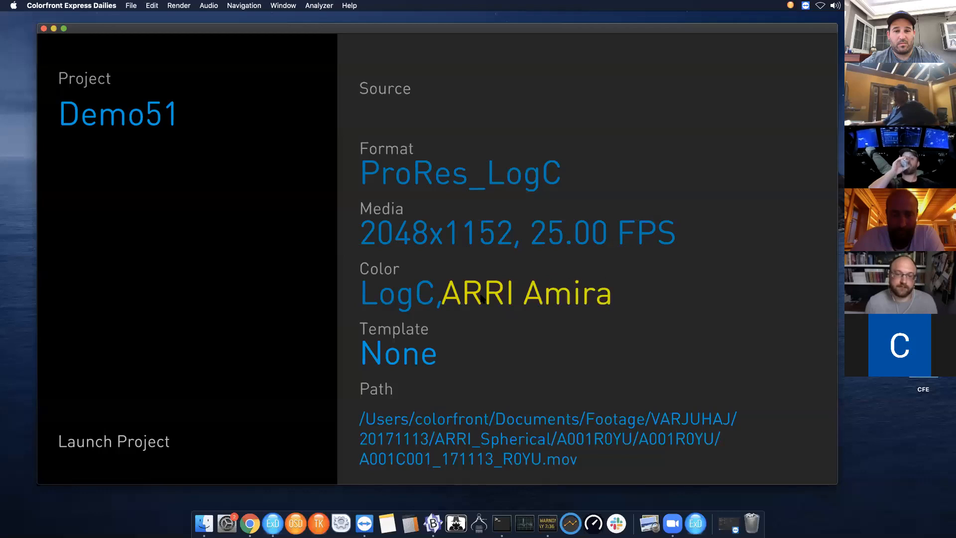
{"action": "left_click", "coordinate": [482, 298]}
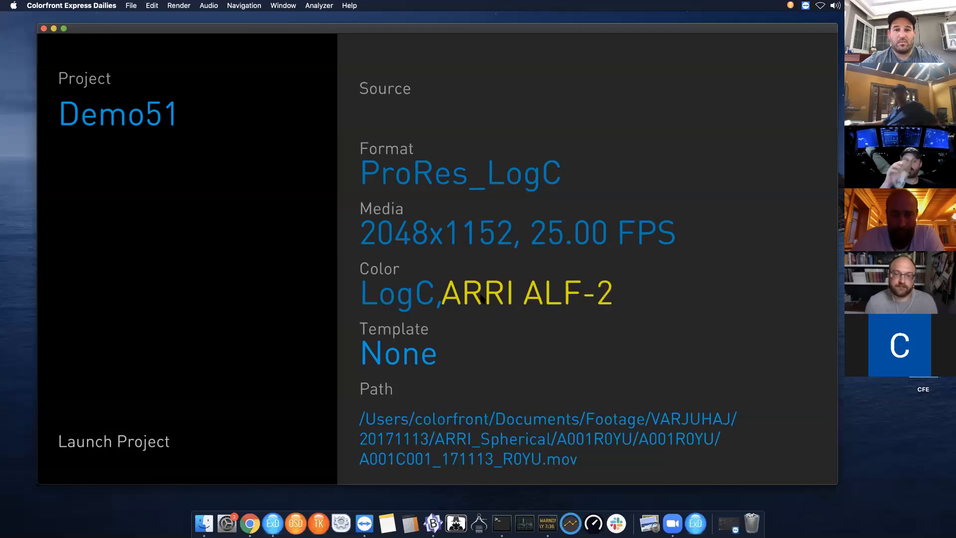
{"action": "left_click", "coordinate": [482, 298]}
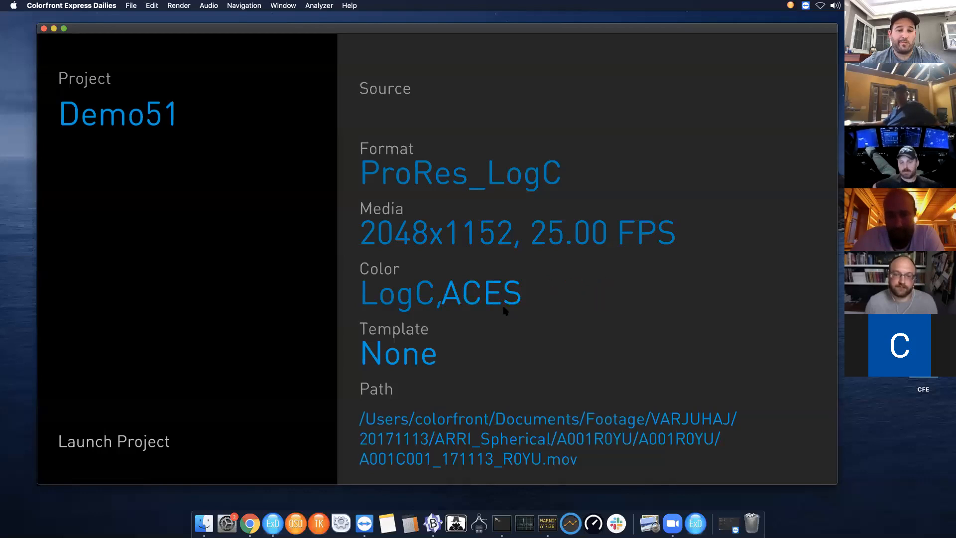
{"action": "left_click", "coordinate": [499, 292]}
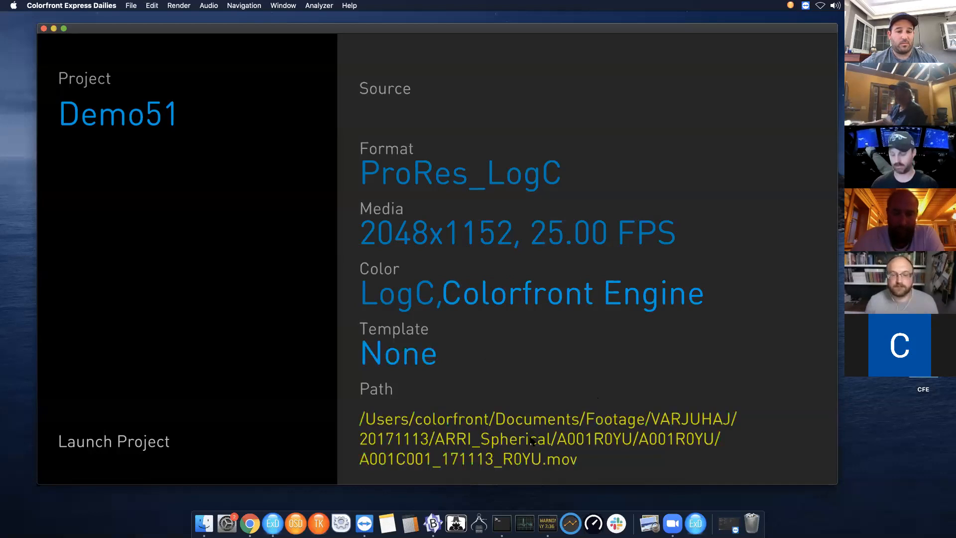
- Set the project structure to ProjectBasePath / TransferDate / CameraFormat / LabRoll
{"action": "left_click", "coordinate": [438, 434]}
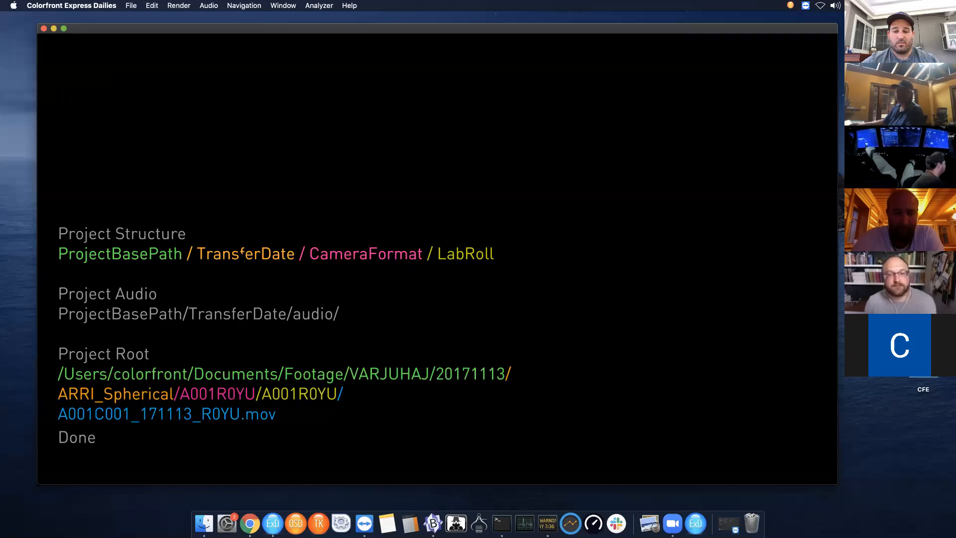
{"action": "left_click", "coordinate": [357, 259]}
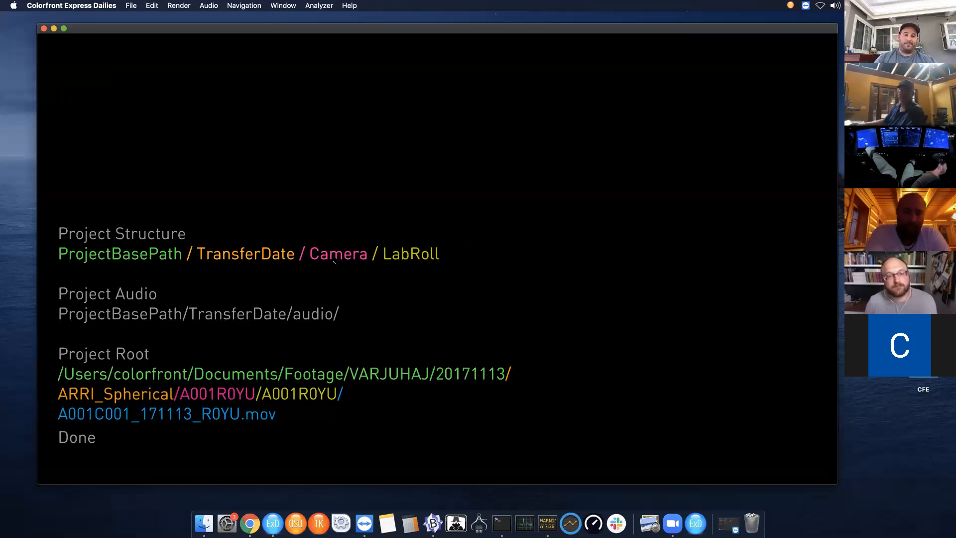
{"action": "left_click", "coordinate": [268, 255]}
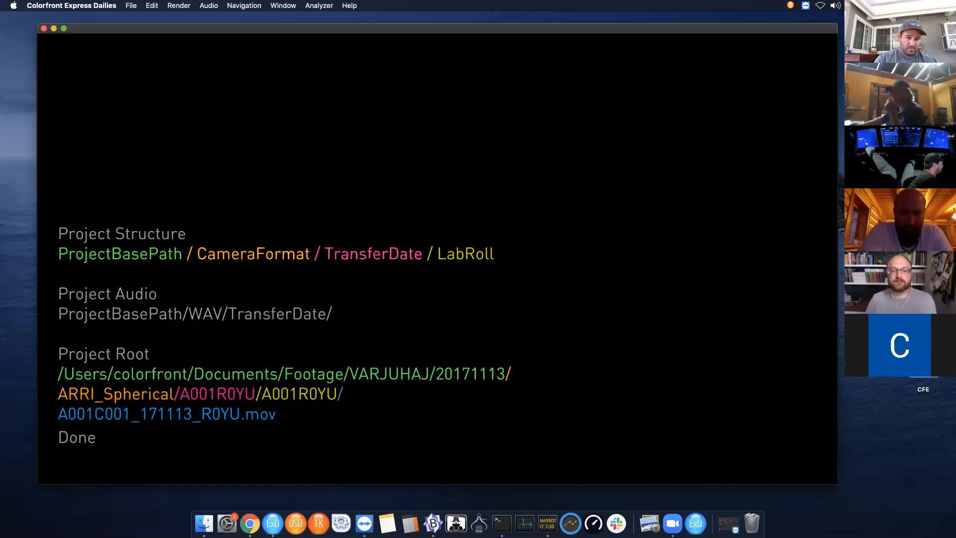
{"action": "left_click", "coordinate": [367, 260]}
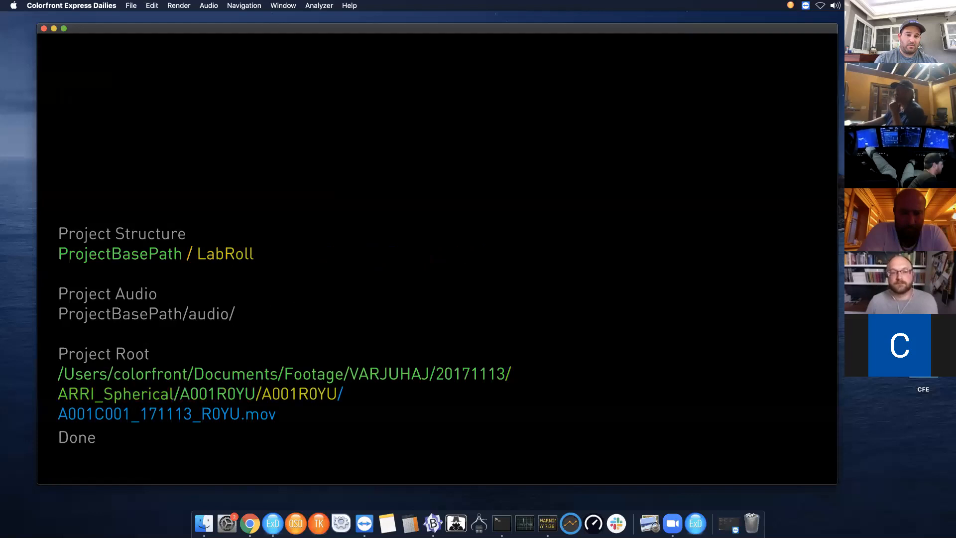
{"action": "left_click", "coordinate": [218, 257]}
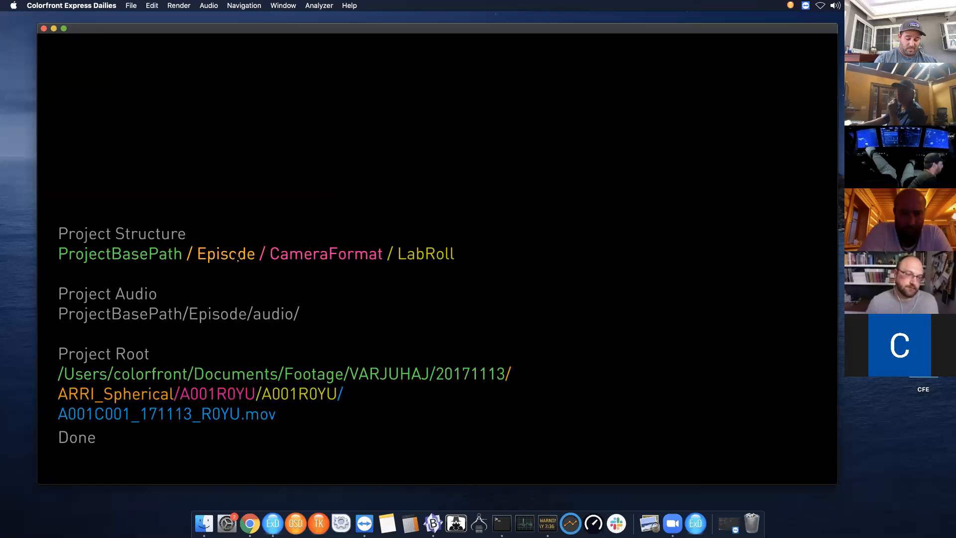
{"action": "left_click", "coordinate": [233, 255]}
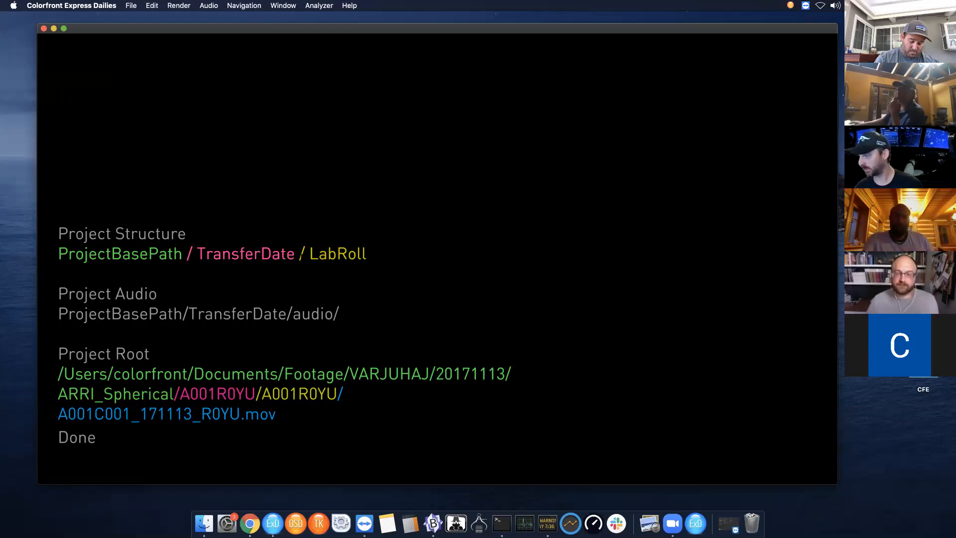
{"action": "key", "text": "Right"}
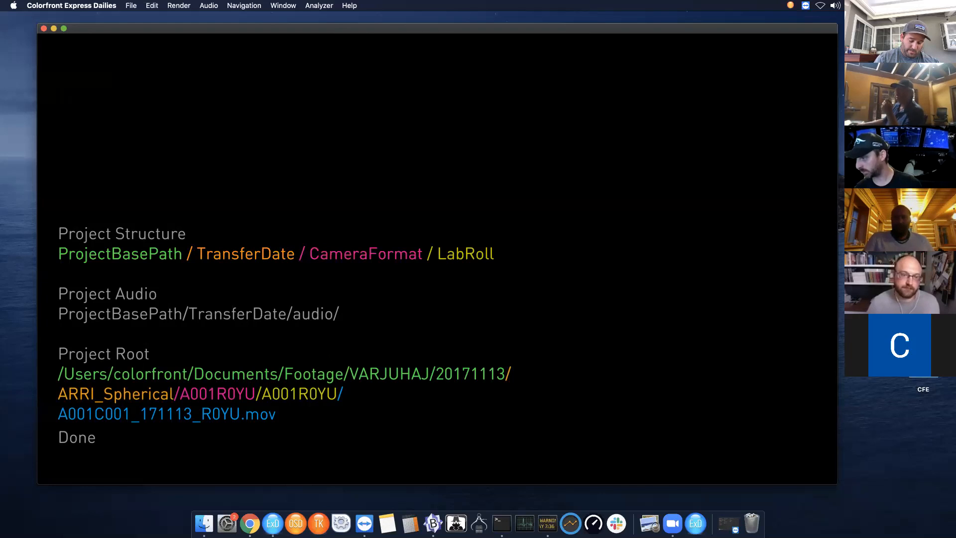
- Shift the project root mapping so VARJUHAJ is the base path and 20171113 the transfer date, then finish
{"action": "key", "text": "Right"}
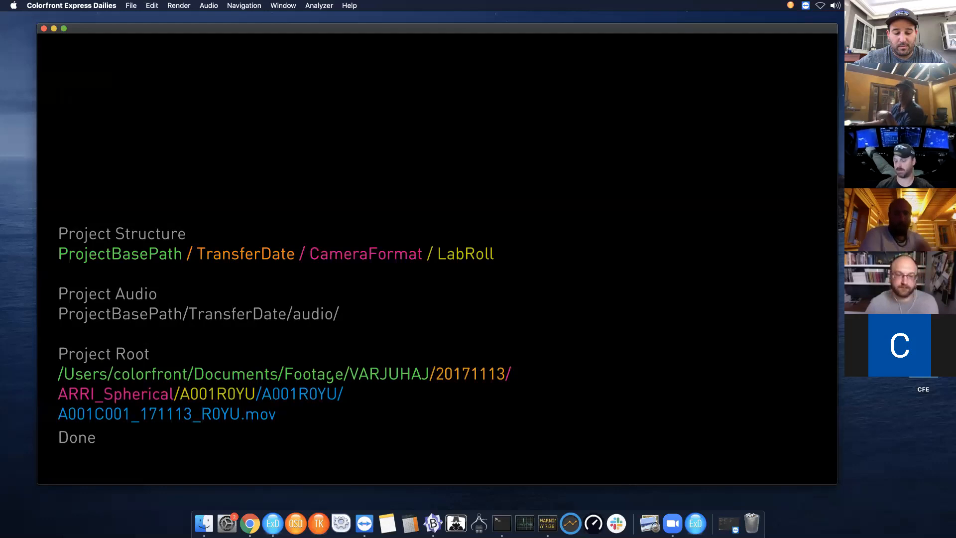
{"action": "left_click", "coordinate": [77, 438]}
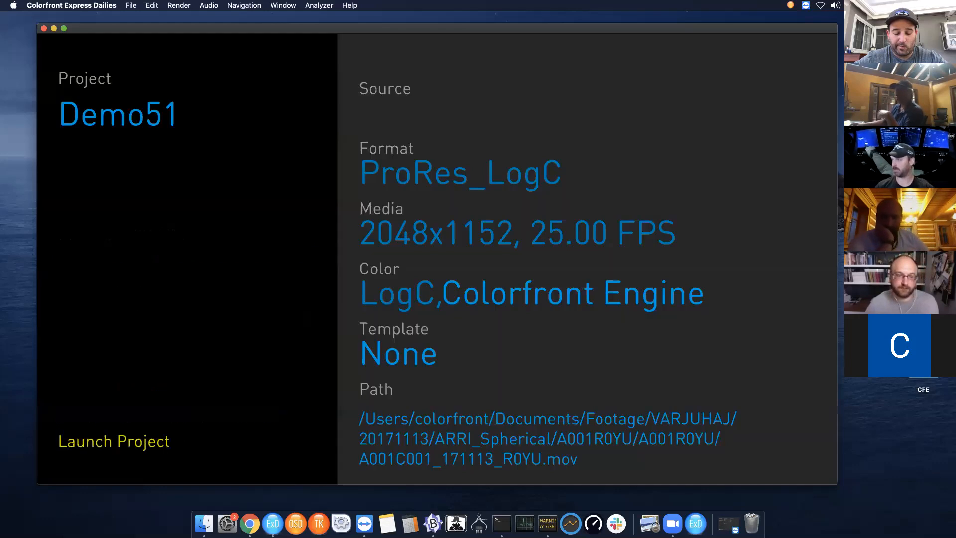
- Launch the project and load all new cards from the 20171113 date
{"action": "left_click", "coordinate": [144, 442]}
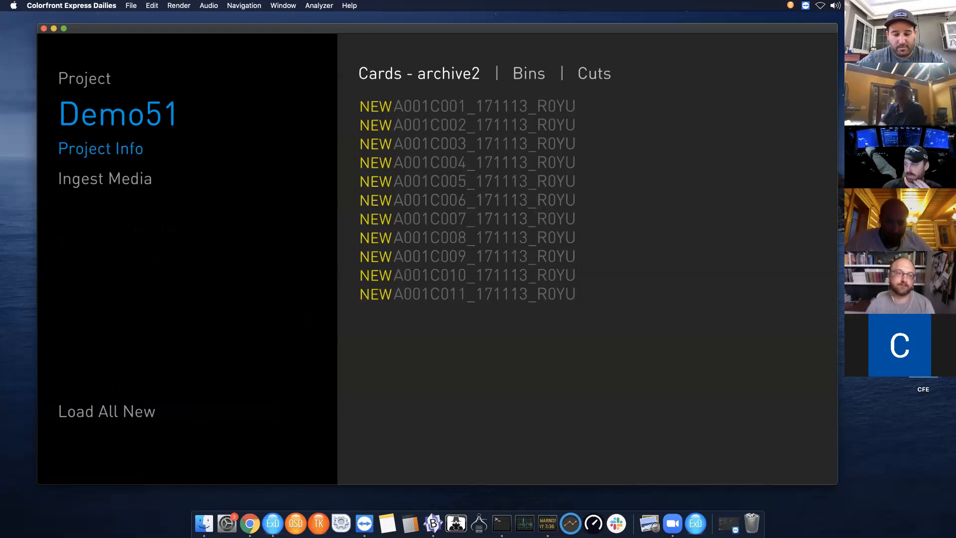
{"action": "left_click", "coordinate": [438, 78]}
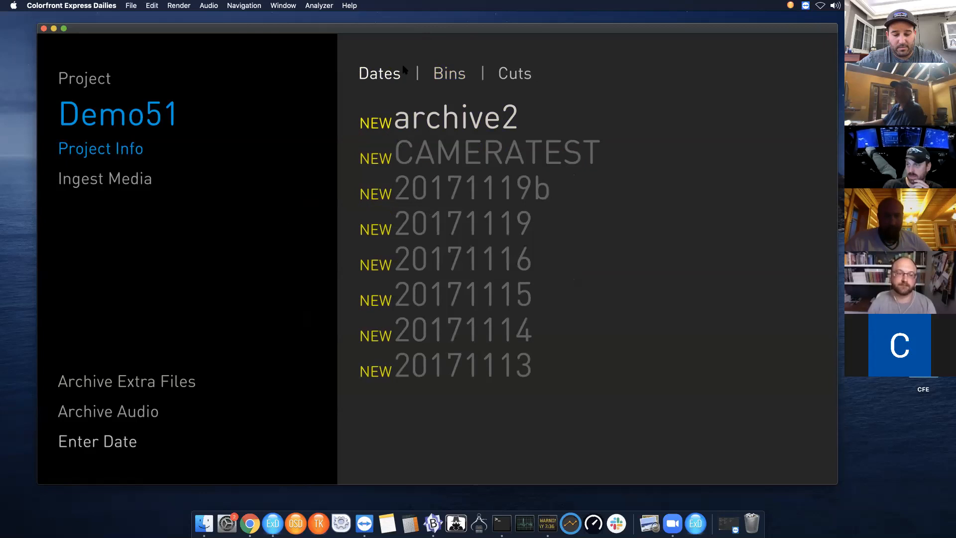
{"action": "left_click", "coordinate": [388, 74]}
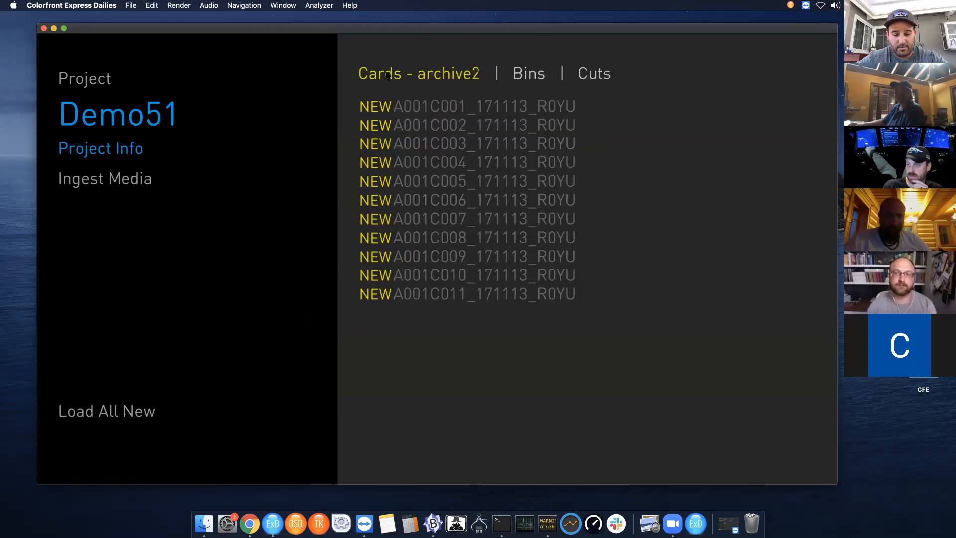
{"action": "left_click", "coordinate": [438, 74]}
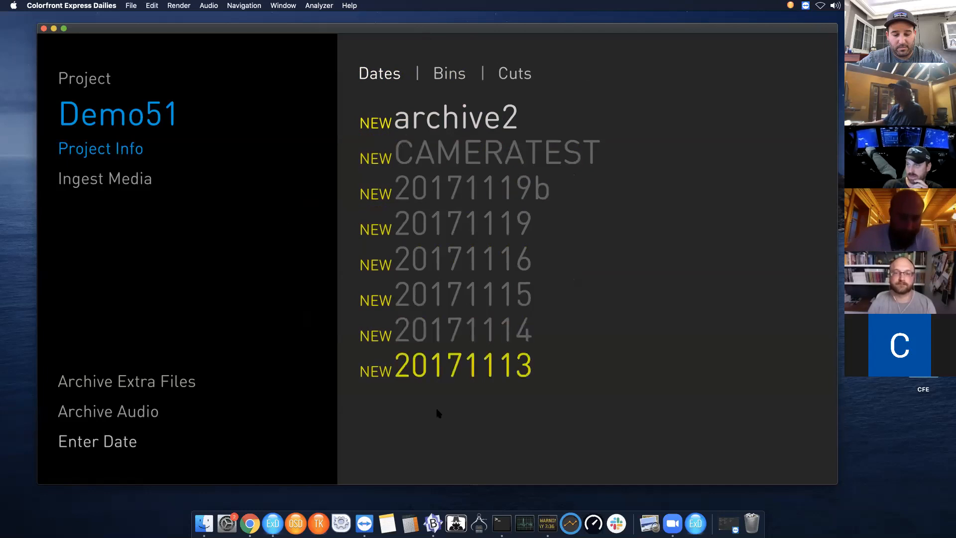
{"action": "left_click", "coordinate": [443, 370]}
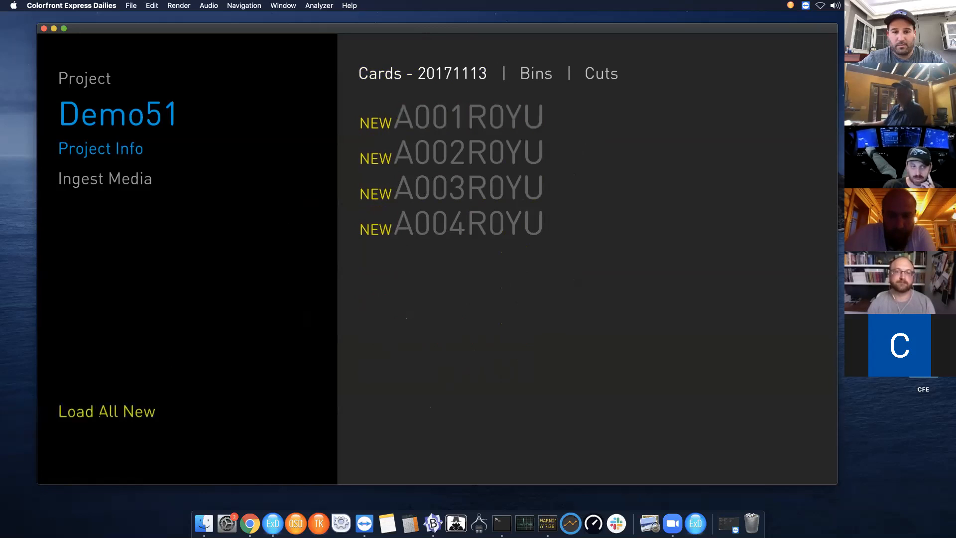
{"action": "left_click", "coordinate": [127, 411]}
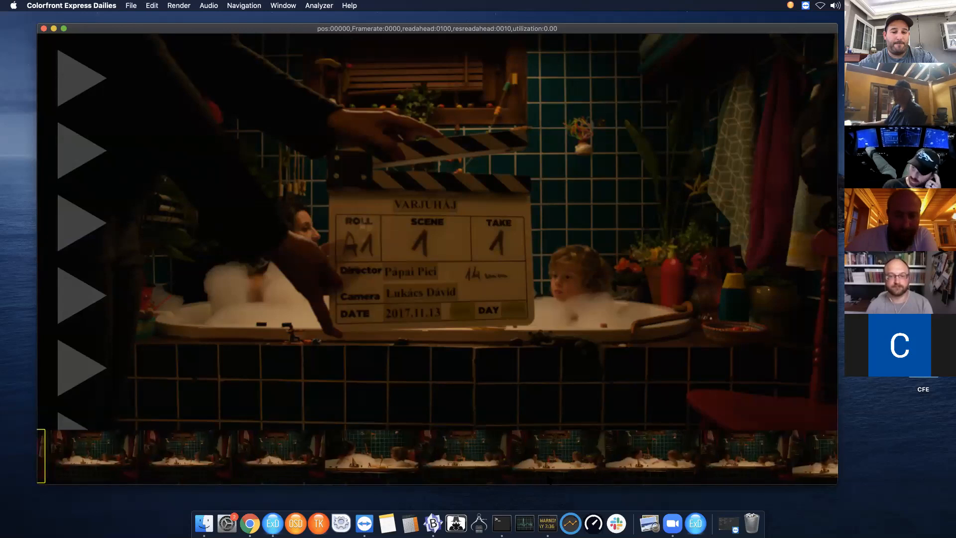
- Scroll through the loaded clips' thumbnail strip
{"action": "left_click_drag", "start_coordinate": [761, 455], "coordinate": [138, 500]}
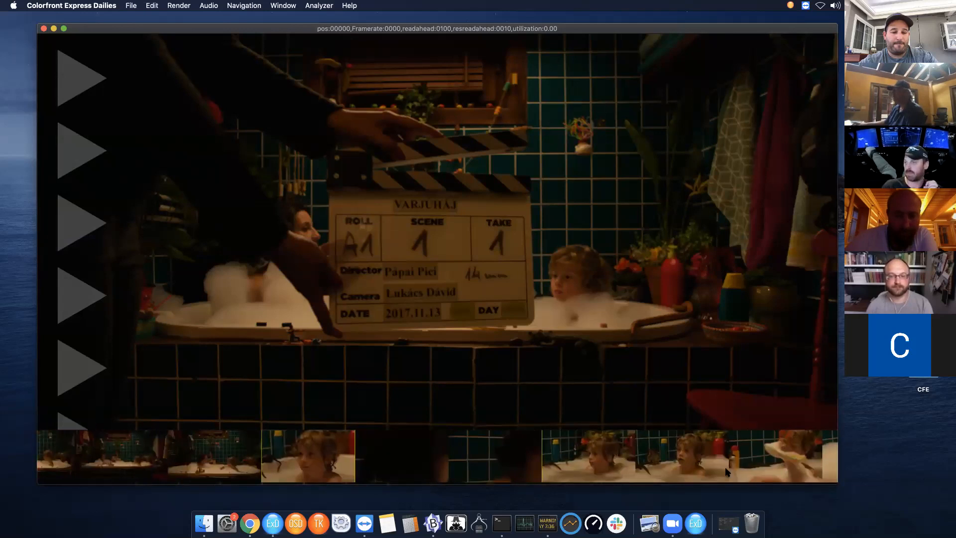
{"action": "left_click_drag", "start_coordinate": [725, 469], "coordinate": [175, 493]}
{"action": "left_click_drag", "start_coordinate": [750, 466], "coordinate": [143, 494]}
{"action": "left_click_drag", "start_coordinate": [95, 463], "coordinate": [645, 439]}
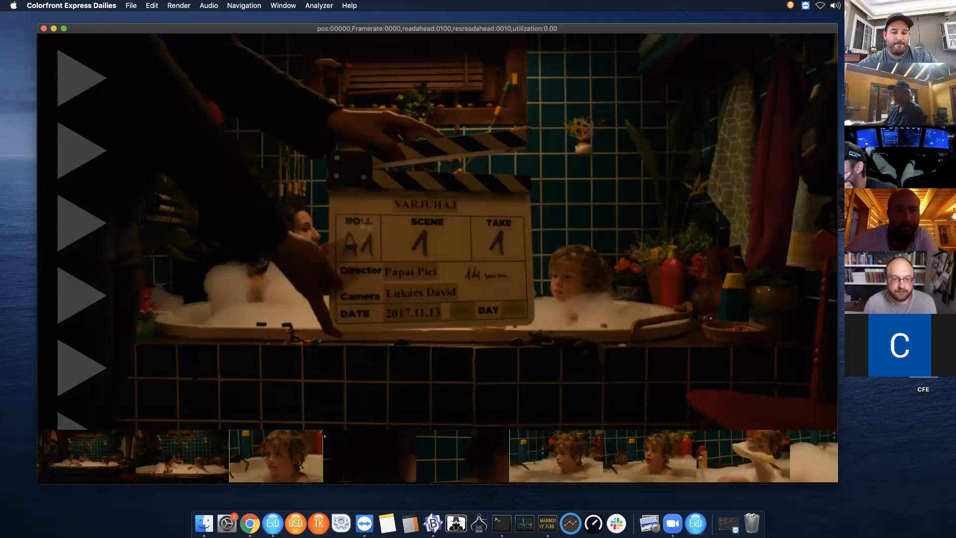
{"action": "left_click_drag", "start_coordinate": [322, 431], "coordinate": [327, 444]}
{"action": "left_click_drag", "start_coordinate": [115, 463], "coordinate": [544, 454]}
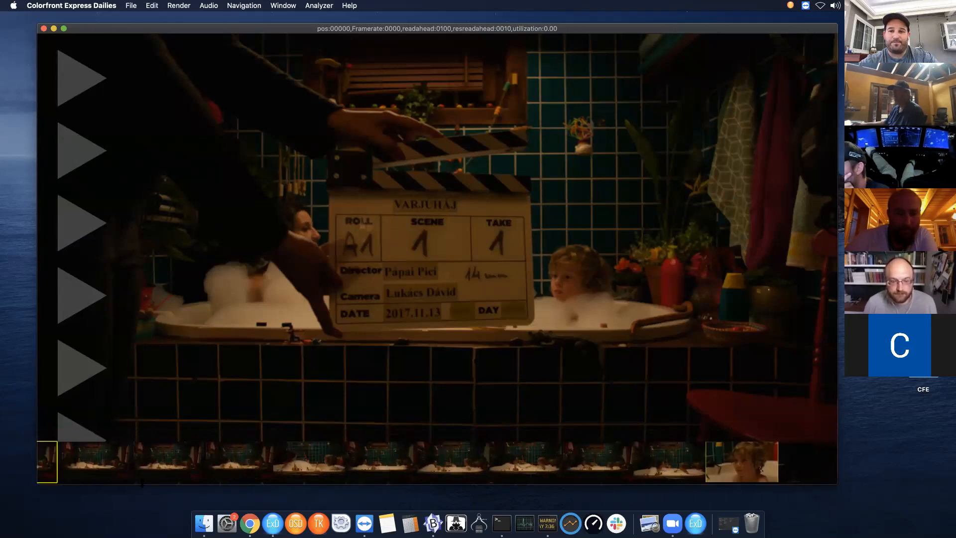
{"action": "left_click_drag", "start_coordinate": [63, 460], "coordinate": [380, 436]}
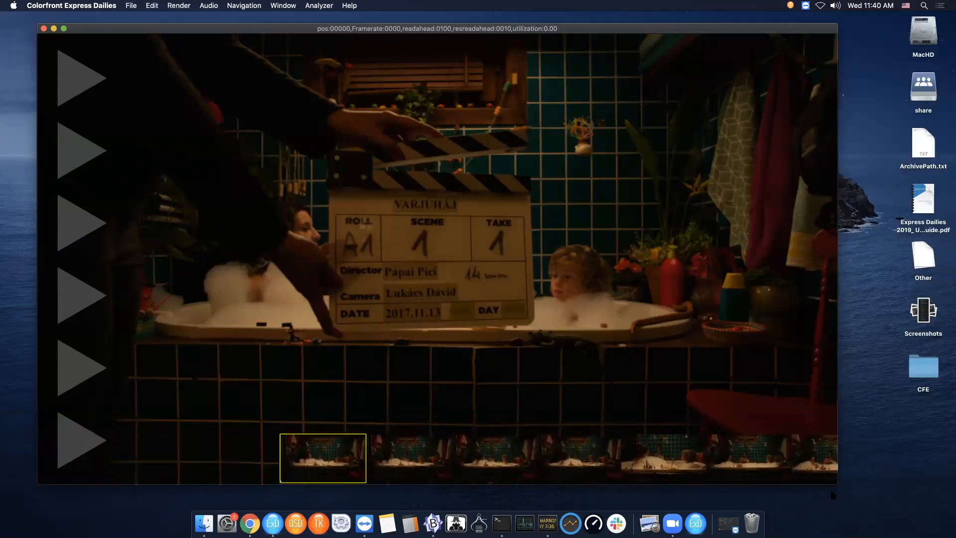
- Enlarge the viewer window and scrub and play through the first loaded clip
{"action": "left_click_drag", "start_coordinate": [835, 484], "coordinate": [890, 506]}
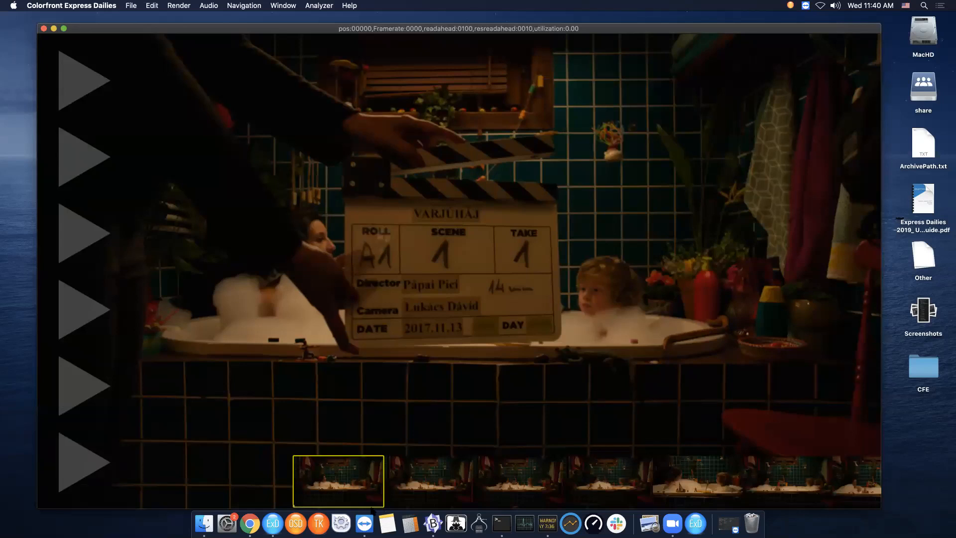
{"action": "left_click_drag", "start_coordinate": [279, 370], "coordinate": [317, 502]}
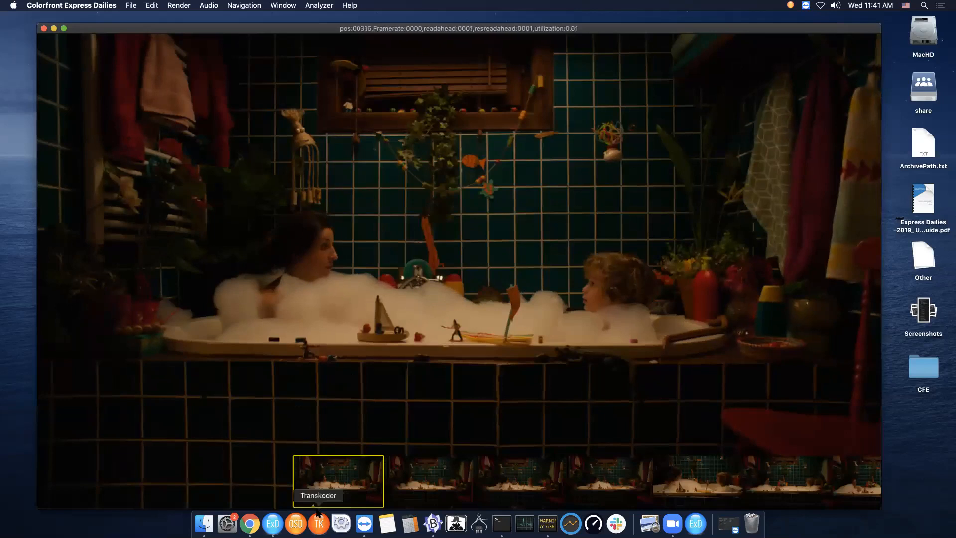
{"action": "mouse_move", "coordinate": [330, 331]}
{"action": "left_mouse_down"}
{"action": "mouse_move", "coordinate": [495, 336]}
{"action": "mouse_move", "coordinate": [416, 338]}
{"action": "mouse_move", "coordinate": [717, 325]}
{"action": "left_mouse_up"}
{"action": "left_click_drag", "start_coordinate": [299, 314], "coordinate": [99, 336]}
{"action": "key", "text": "space"}
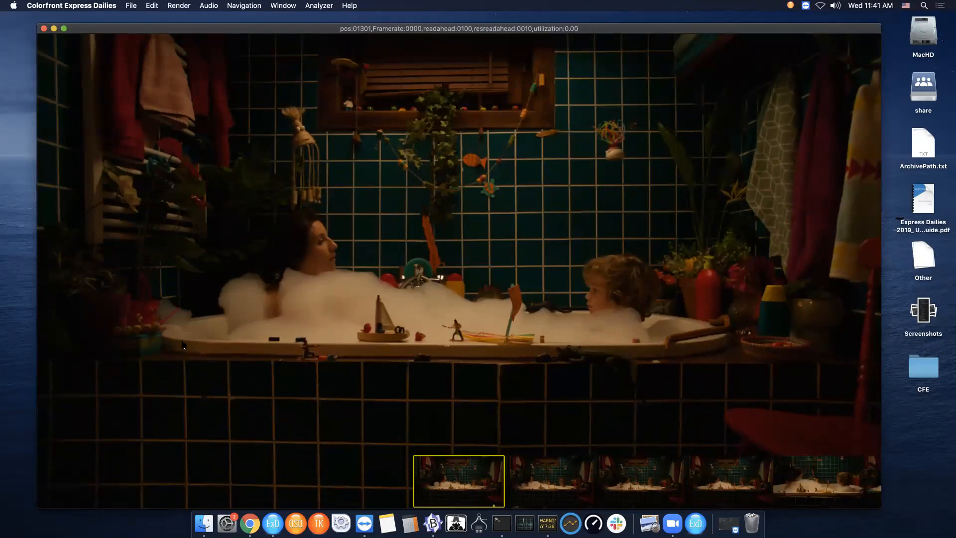
{"action": "left_click_drag", "start_coordinate": [534, 319], "coordinate": [459, 338]}
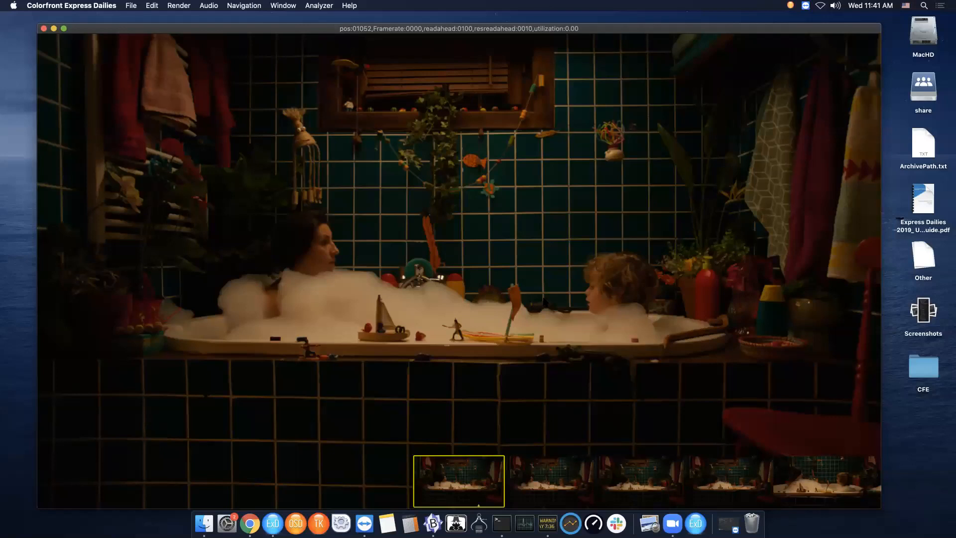
- Open Preferences and set the Project Data Names to CamRoll,Scene,Take
{"action": "key", "text": "super+comma"}
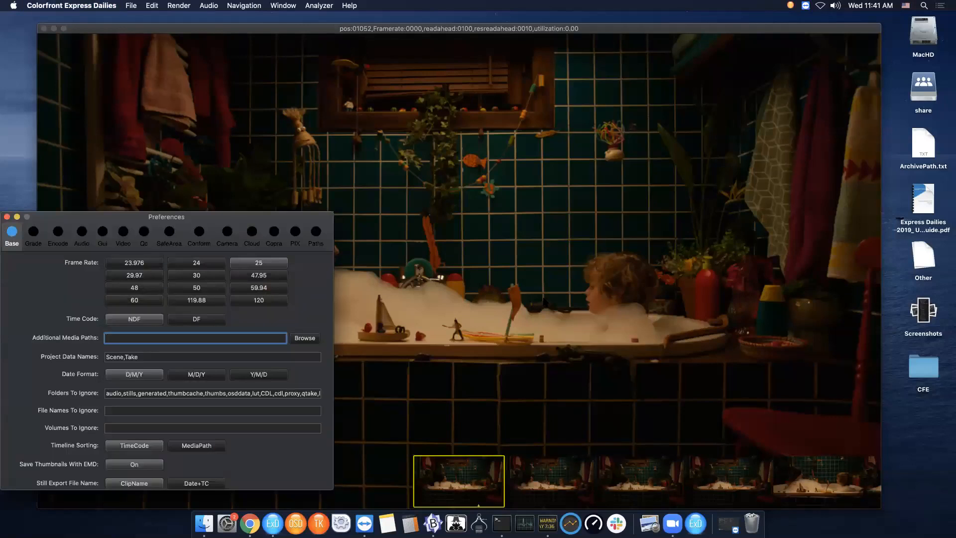
{"action": "left_click_drag", "start_coordinate": [130, 216], "coordinate": [277, 182]}
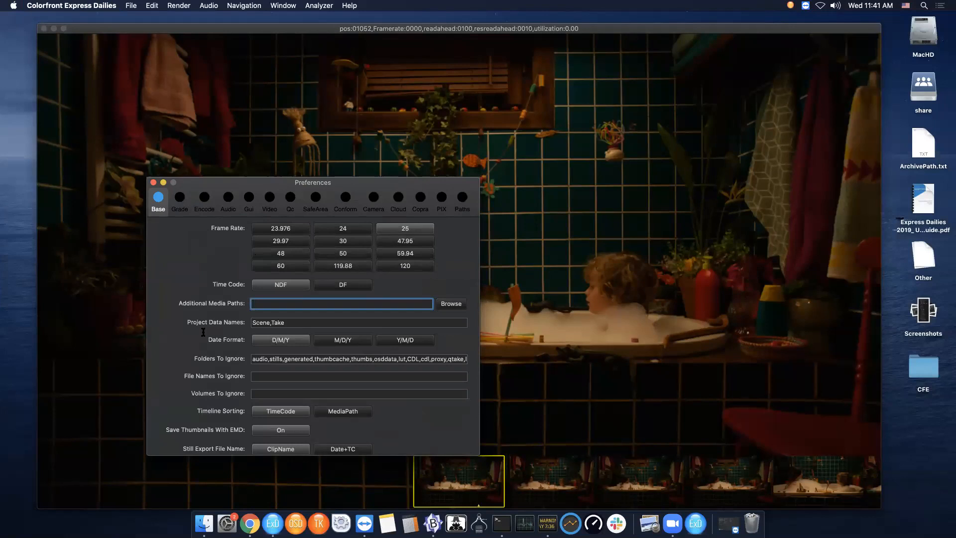
{"action": "left_click", "coordinate": [253, 322]}
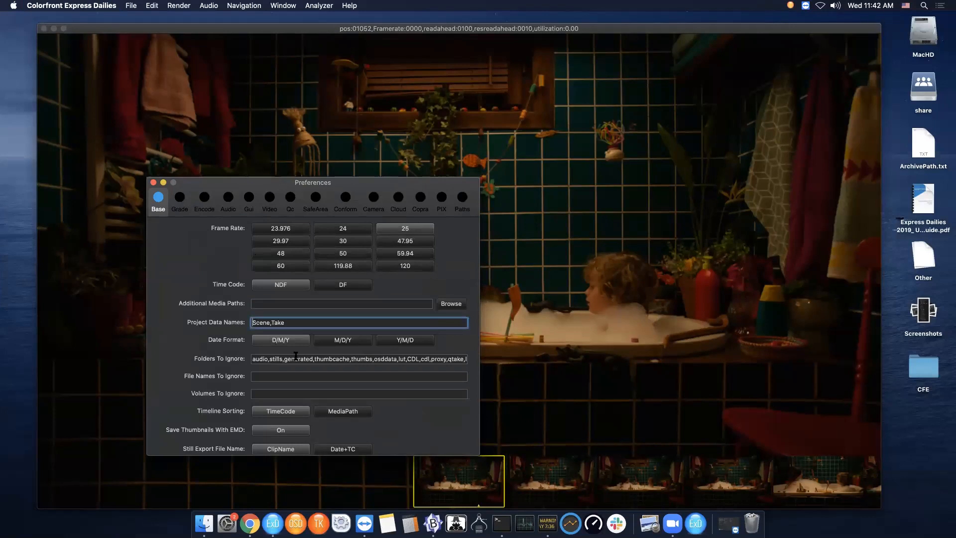
{"action": "type", "text": "Cam"}
{"action": "type", "text": "Roll,"}
{"action": "left_click", "coordinate": [297, 303]}
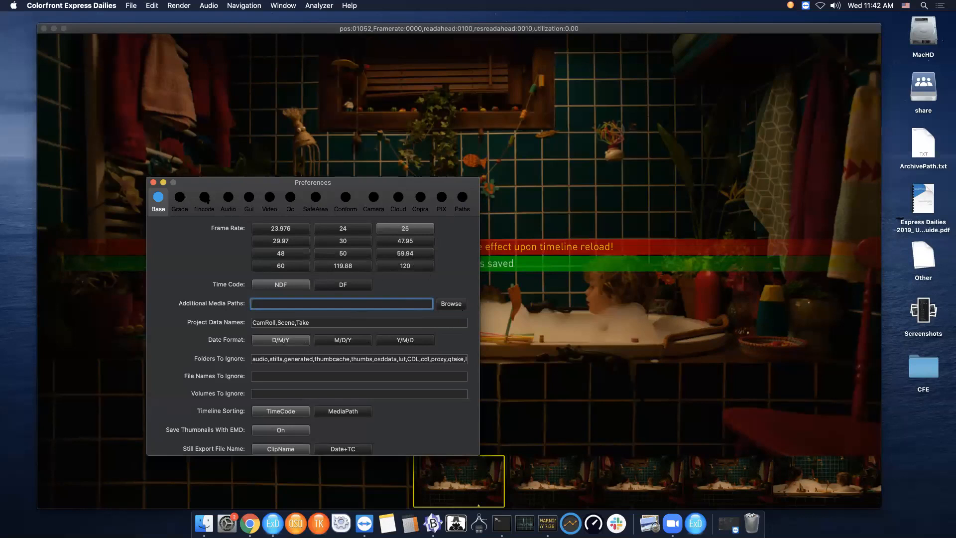
- In the Encode preferences, turn on Time Code For Web
{"action": "left_click", "coordinate": [204, 198]}
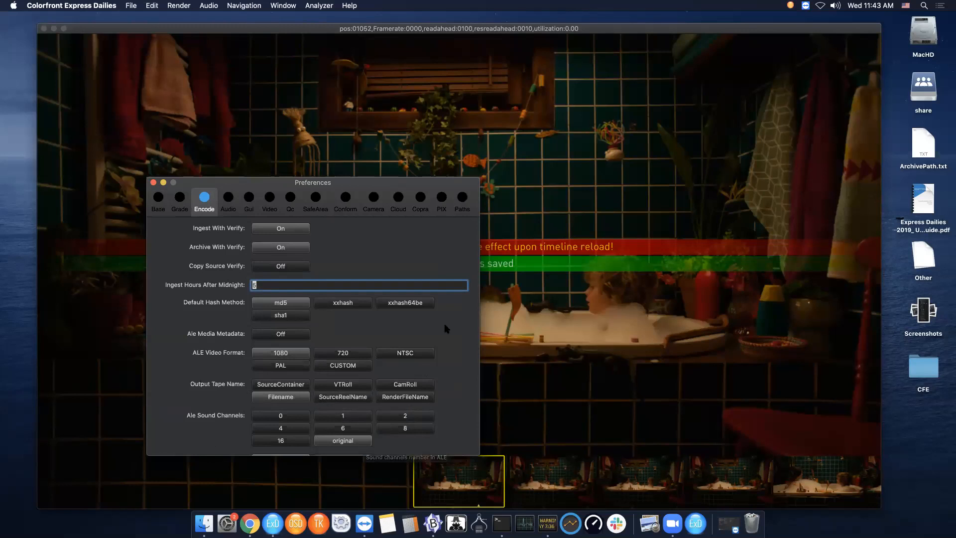
{"action": "scroll", "coordinate": [439, 363], "scroll_direction": "down", "scroll_amount": 5}
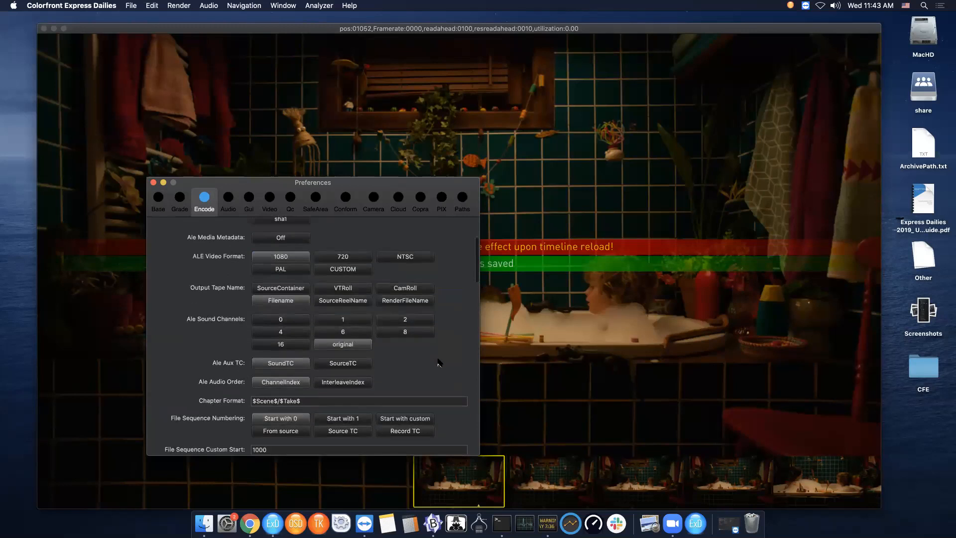
{"action": "scroll", "coordinate": [438, 362], "scroll_direction": "down", "scroll_amount": 6}
{"action": "scroll", "coordinate": [438, 359], "scroll_direction": "down", "scroll_amount": 4}
{"action": "scroll", "coordinate": [438, 363], "scroll_direction": "down", "scroll_amount": 6}
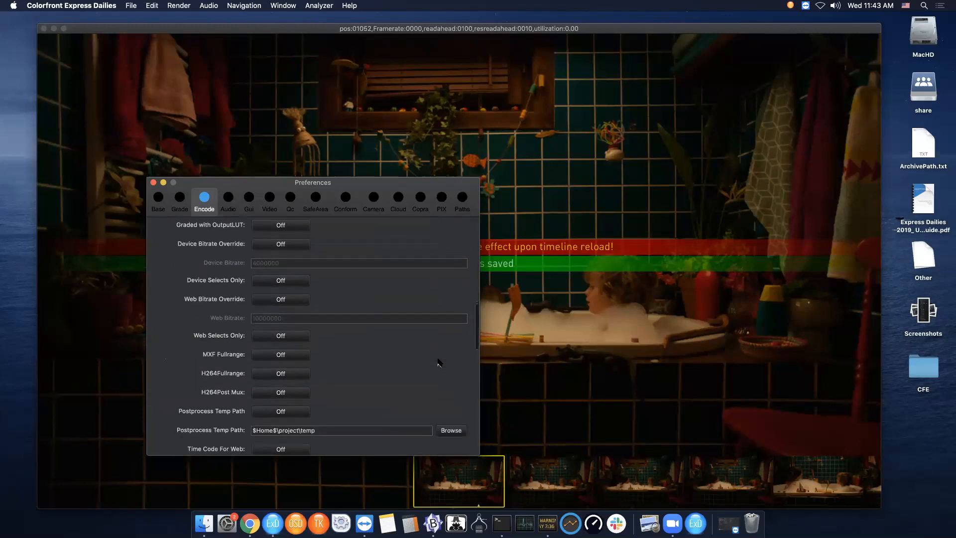
{"action": "scroll", "coordinate": [439, 363], "scroll_direction": "down", "scroll_amount": 1}
{"action": "scroll", "coordinate": [382, 362], "scroll_direction": "down", "scroll_amount": 1}
{"action": "scroll", "coordinate": [342, 342], "scroll_direction": "down", "scroll_amount": 1}
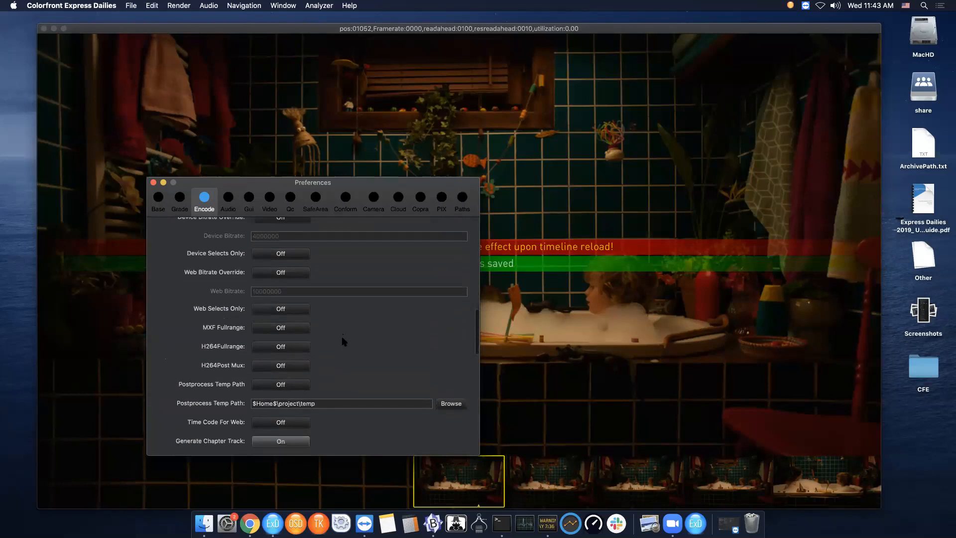
{"action": "left_click", "coordinate": [281, 422]}
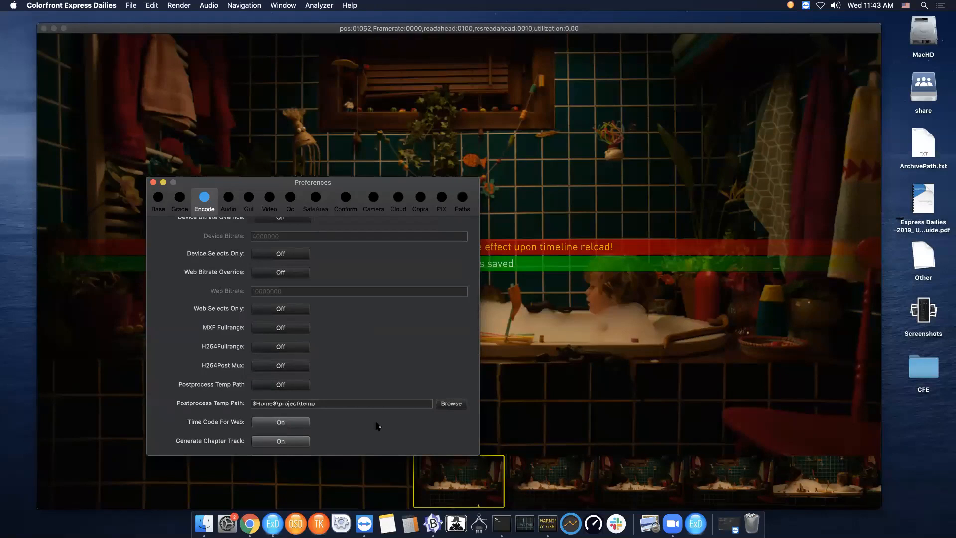
- Turn on Archive Audio and set Copy MD5Level to 3 in the Encode preferences
{"action": "scroll", "coordinate": [377, 427], "scroll_direction": "down", "scroll_amount": 2}
{"action": "scroll", "coordinate": [378, 426], "scroll_direction": "down", "scroll_amount": 1}
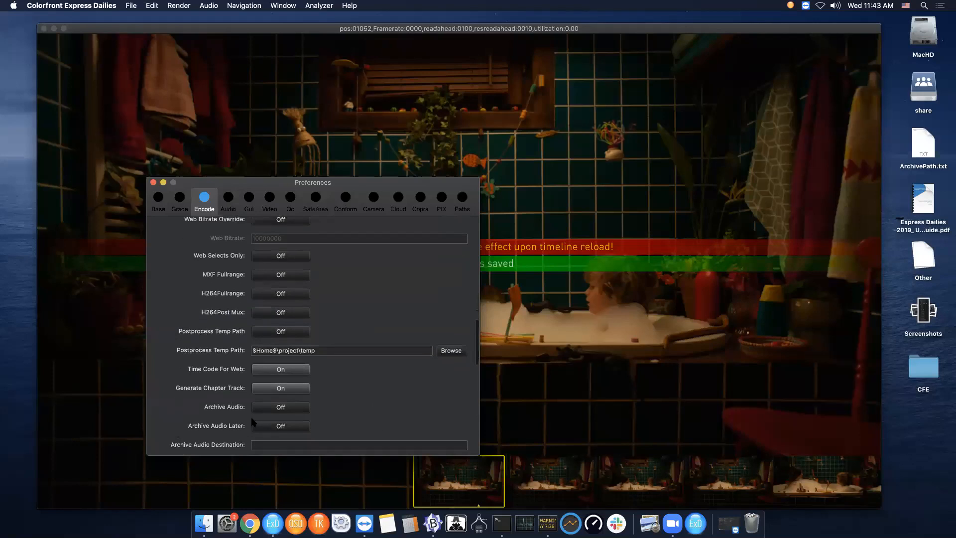
{"action": "left_click", "coordinate": [292, 408]}
{"action": "scroll", "coordinate": [406, 417], "scroll_direction": "down", "scroll_amount": 1}
{"action": "scroll", "coordinate": [406, 417], "scroll_direction": "down", "scroll_amount": 4}
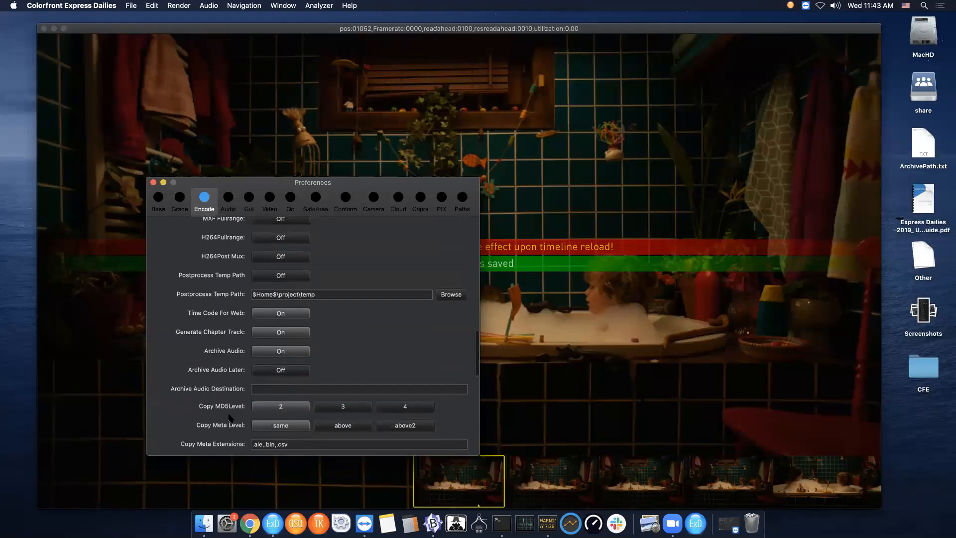
{"action": "left_click", "coordinate": [353, 409]}
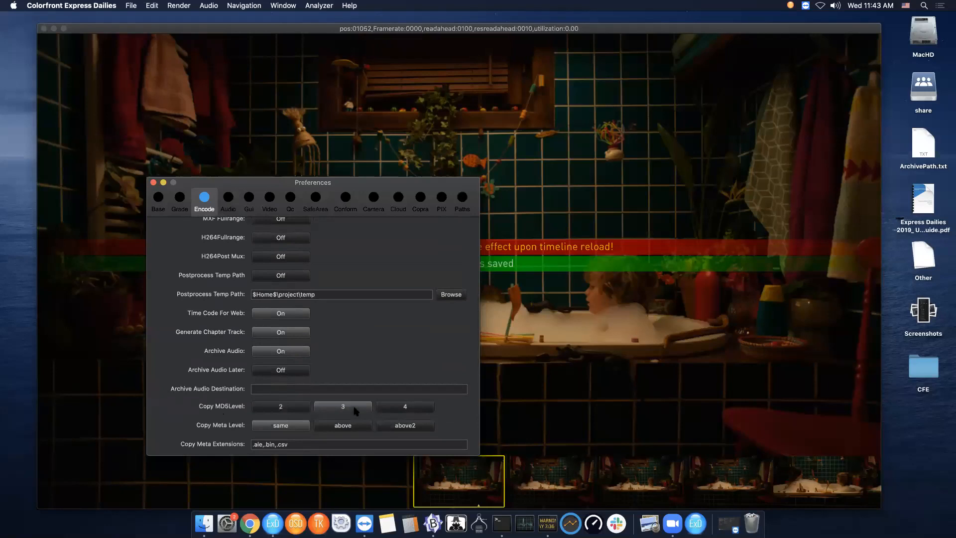
- Switch to the Audio preferences and set Editor Bits Per Sample to 24
{"action": "scroll", "coordinate": [384, 326], "scroll_direction": "up", "scroll_amount": 1}
{"action": "scroll", "coordinate": [385, 325], "scroll_direction": "up", "scroll_amount": 1}
{"action": "scroll", "coordinate": [384, 324], "scroll_direction": "down", "scroll_amount": 10}
{"action": "scroll", "coordinate": [383, 324], "scroll_direction": "down", "scroll_amount": 10}
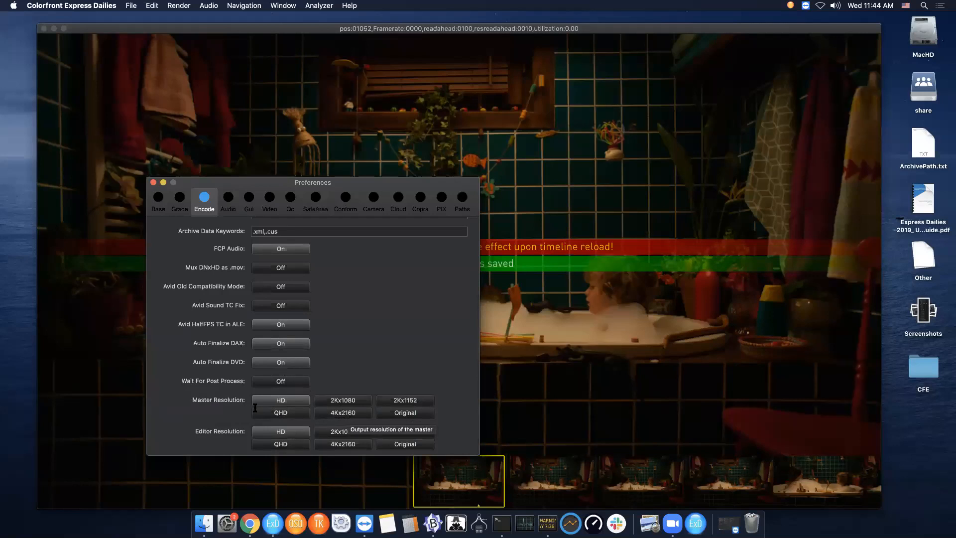
{"action": "left_click", "coordinate": [228, 200]}
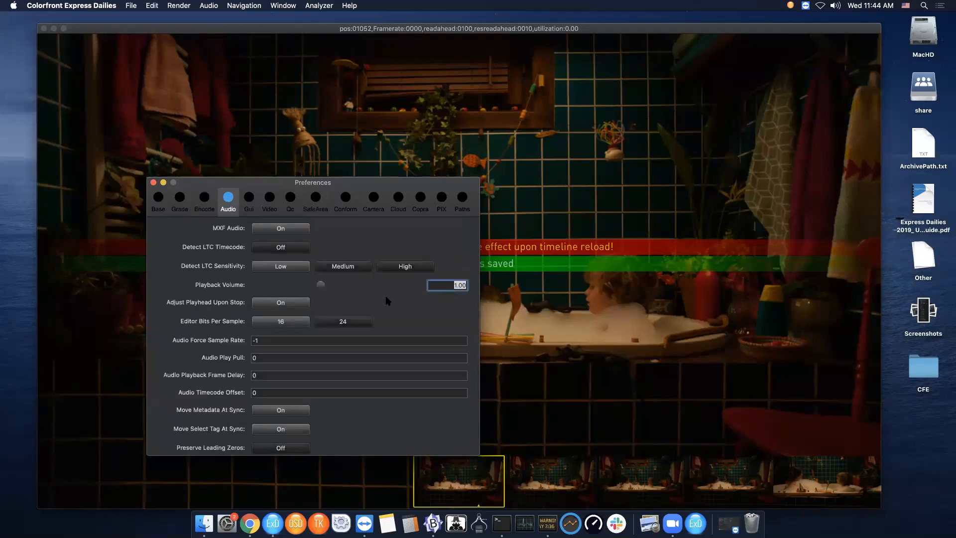
{"action": "left_click", "coordinate": [352, 321]}
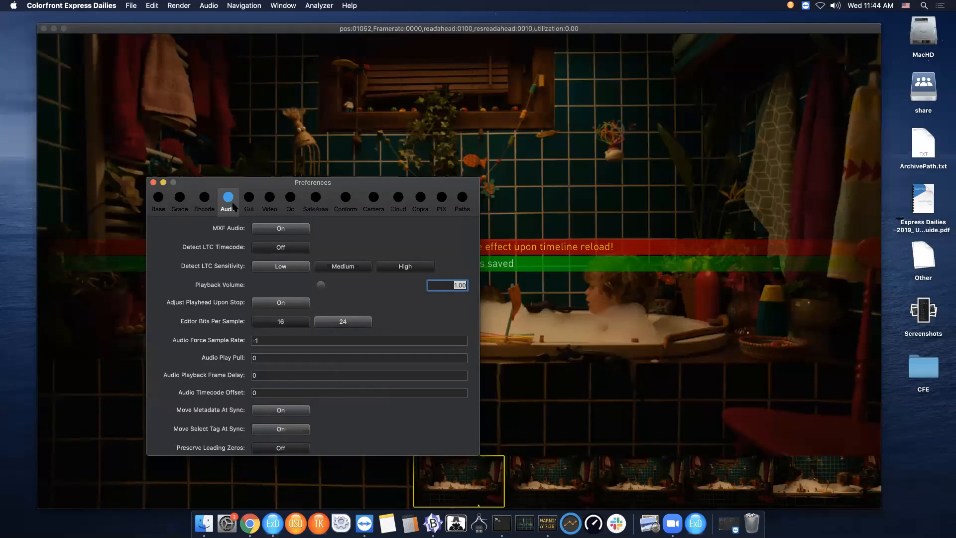
- In the Gui preferences, turn off Exit With ESC and set Quick Metadata Position to Above Timeline
{"action": "left_click", "coordinate": [248, 199]}
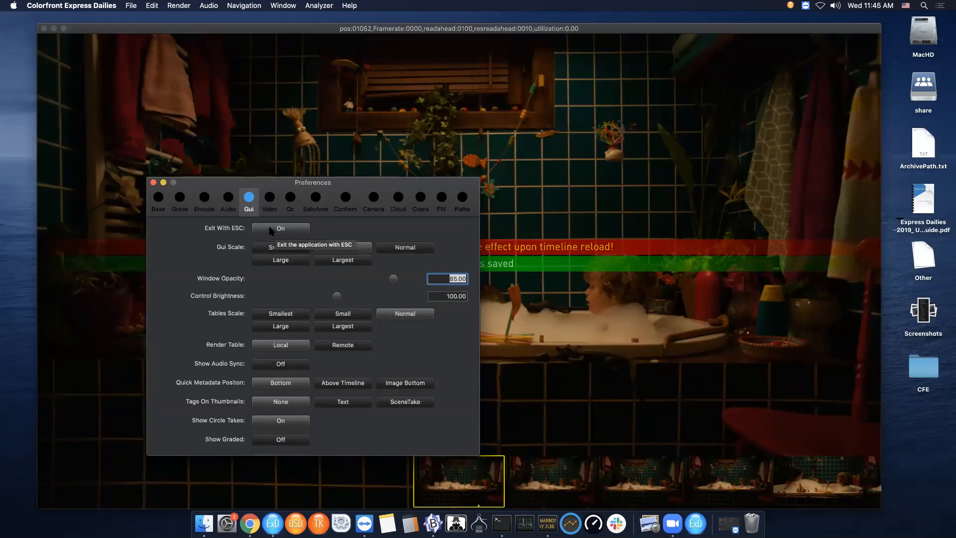
{"action": "left_click", "coordinate": [271, 229]}
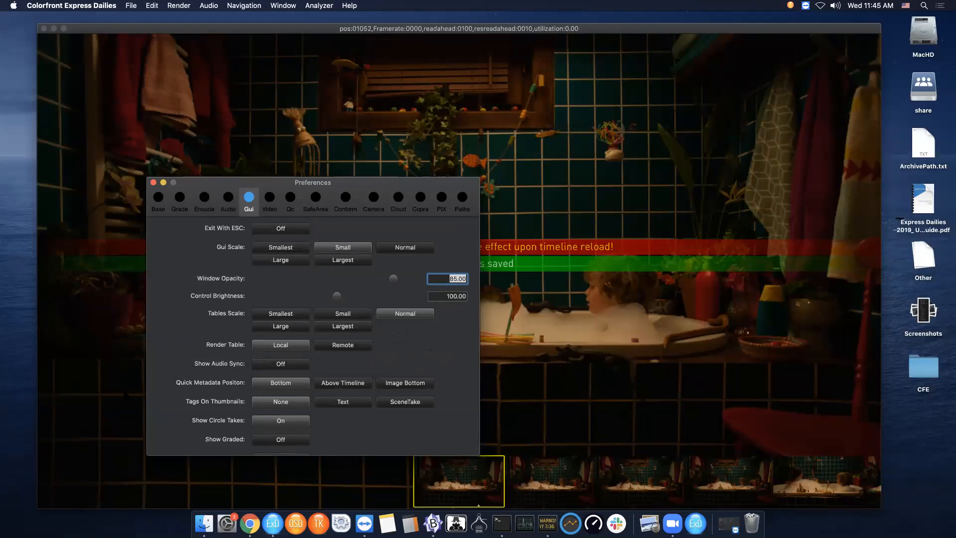
{"action": "left_click", "coordinate": [347, 386]}
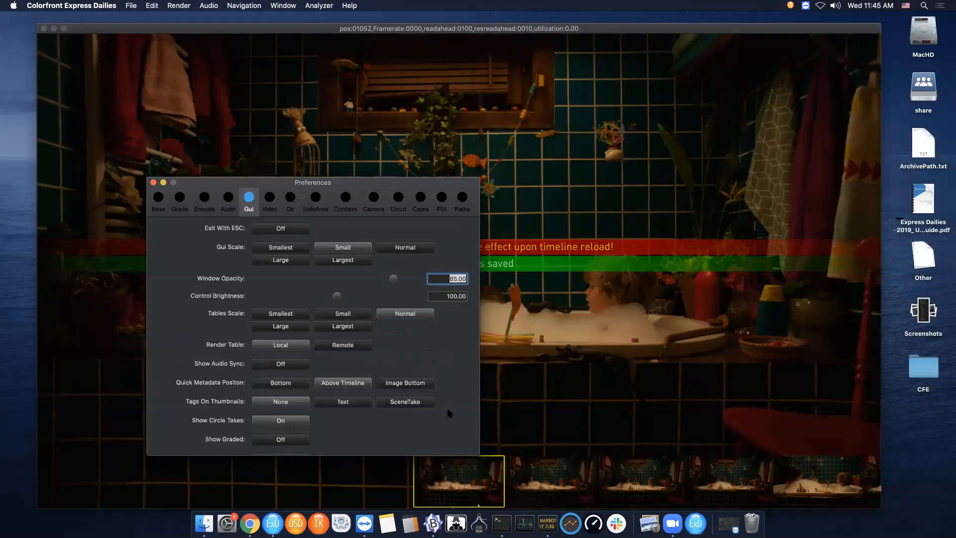
- Turn on Show Audio Sync and Show Graded in the Gui preferences
{"action": "scroll", "coordinate": [449, 414], "scroll_direction": "down", "scroll_amount": 5}
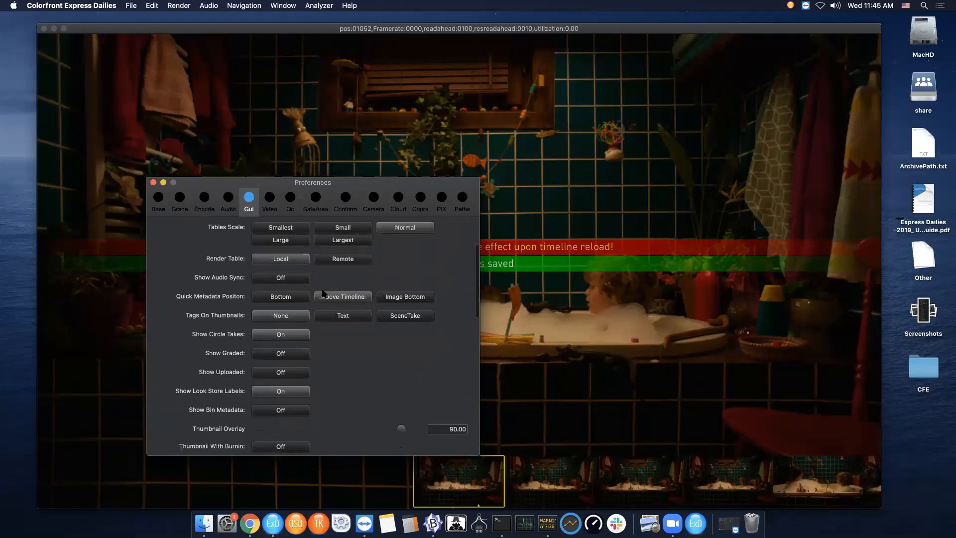
{"action": "left_click", "coordinate": [294, 280]}
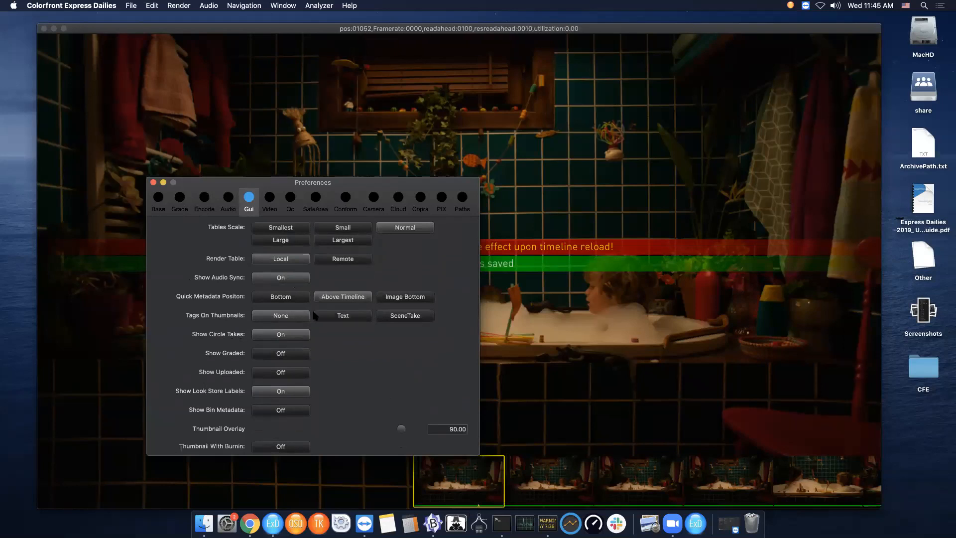
{"action": "left_click", "coordinate": [274, 351]}
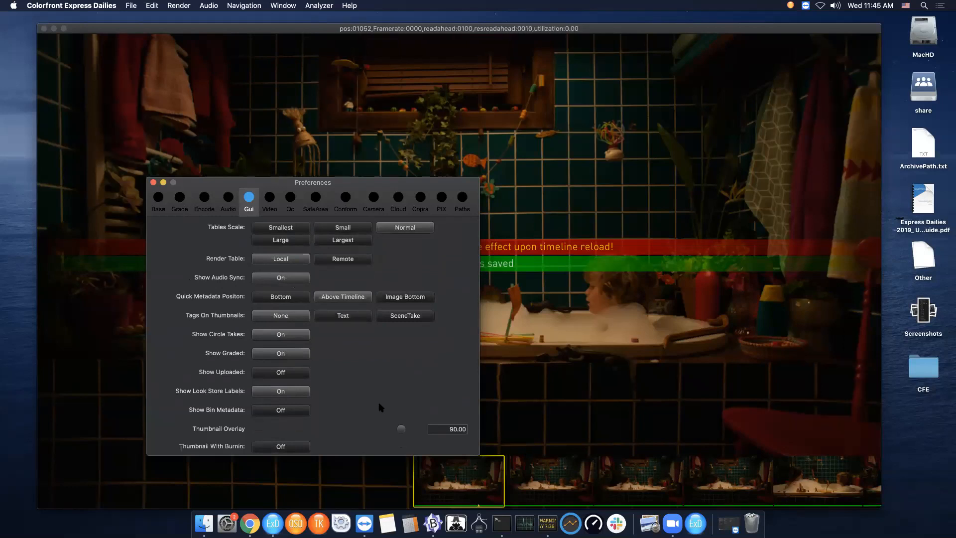
- Set Trackball Sensitivity to 20 and Encoder Sensitivity to 10
{"action": "scroll", "coordinate": [381, 407], "scroll_direction": "down", "scroll_amount": 5}
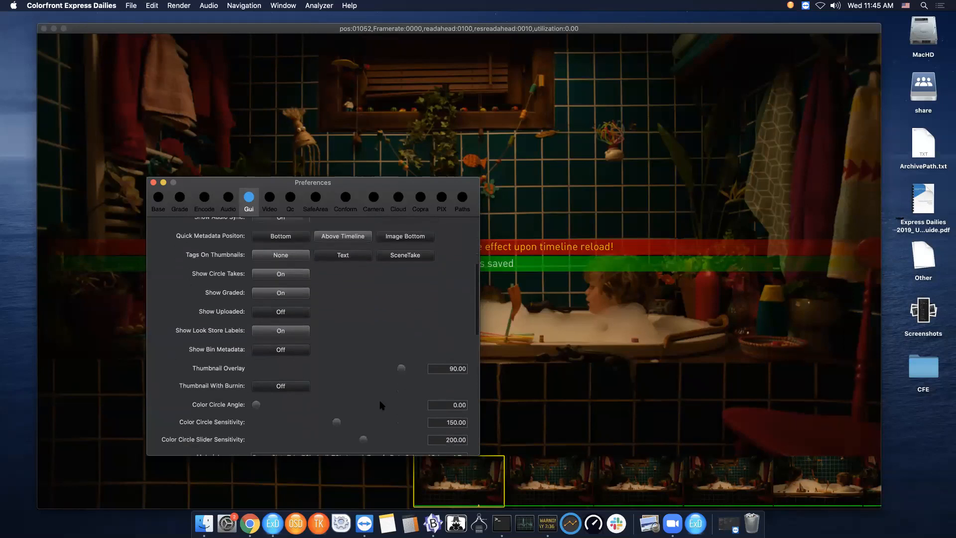
{"action": "scroll", "coordinate": [381, 405], "scroll_direction": "down", "scroll_amount": 3}
{"action": "scroll", "coordinate": [381, 405], "scroll_direction": "down", "scroll_amount": 6}
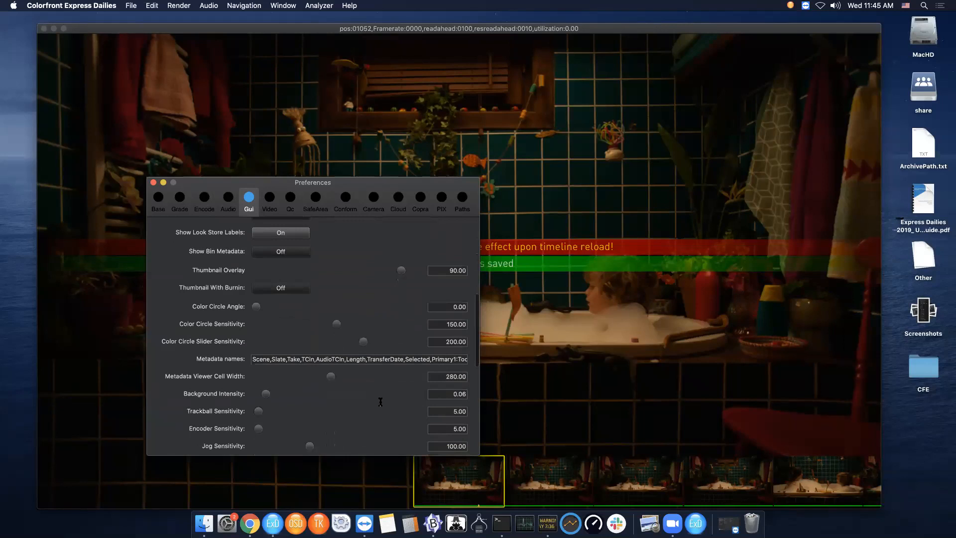
{"action": "left_click", "coordinate": [455, 410]}
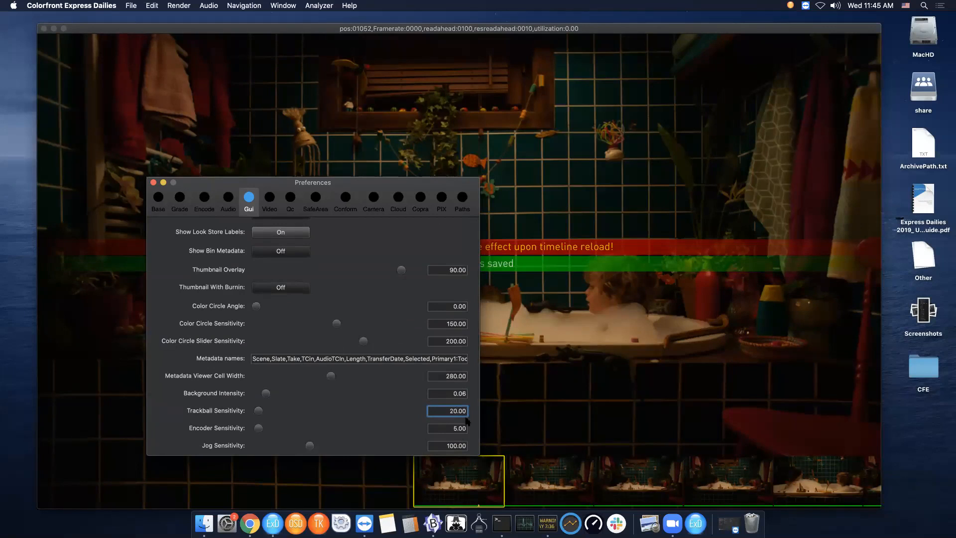
{"action": "key", "text": "Tab"}
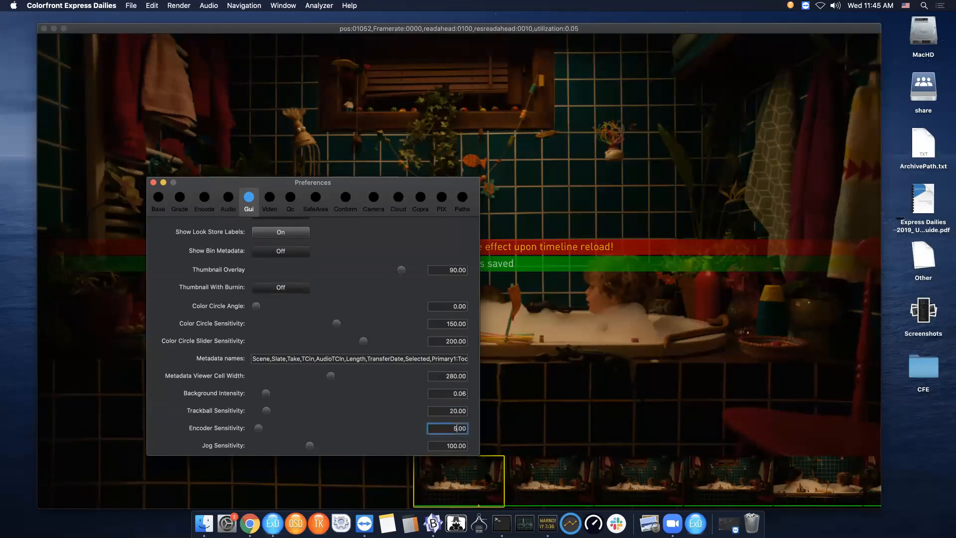
{"action": "type", "text": "10"}
{"action": "key", "text": "Return"}
{"action": "key", "text": "shift+Tab"}
- Set the Up/Down Arrows behaviour to Clip Back/Fwd
{"action": "scroll", "coordinate": [373, 417], "scroll_direction": "down", "scroll_amount": 5}
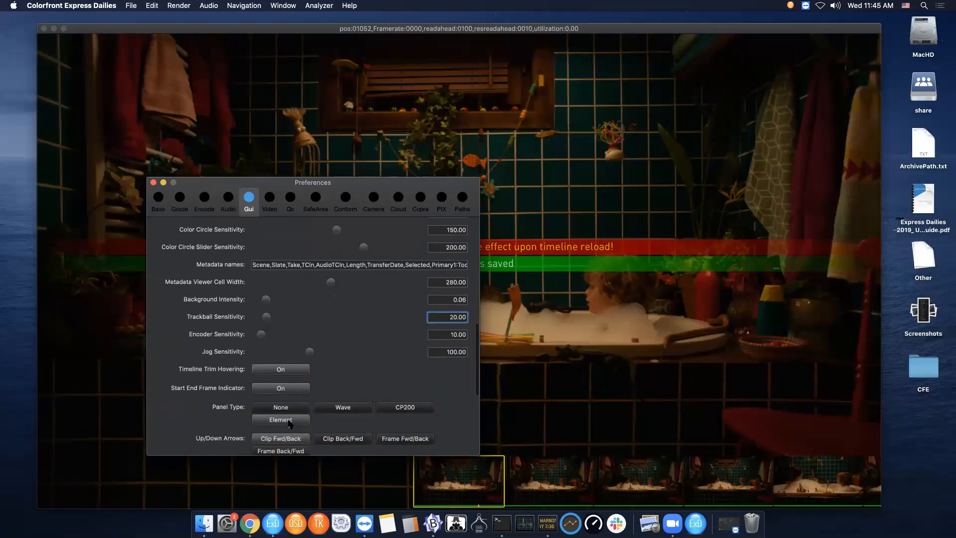
{"action": "scroll", "coordinate": [444, 418], "scroll_direction": "down", "scroll_amount": 2}
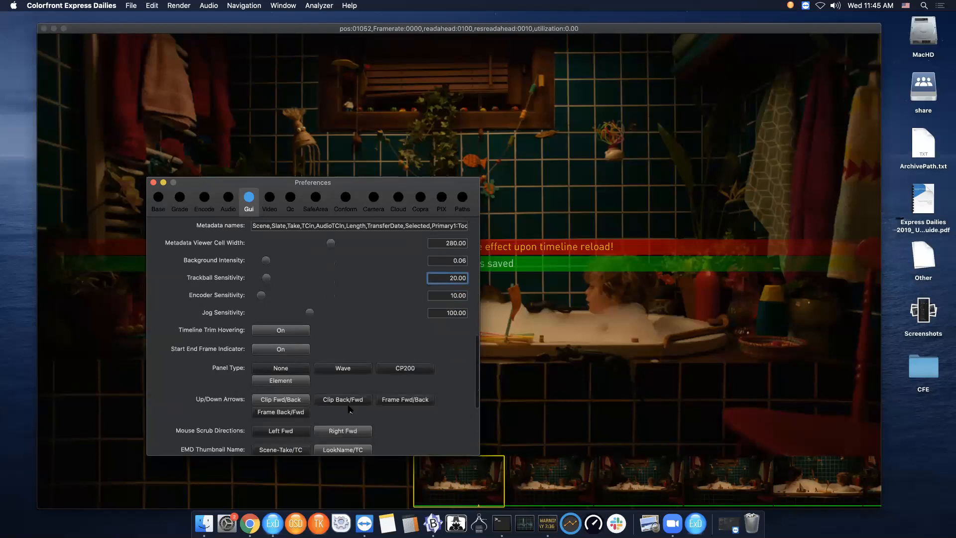
{"action": "left_click", "coordinate": [351, 400]}
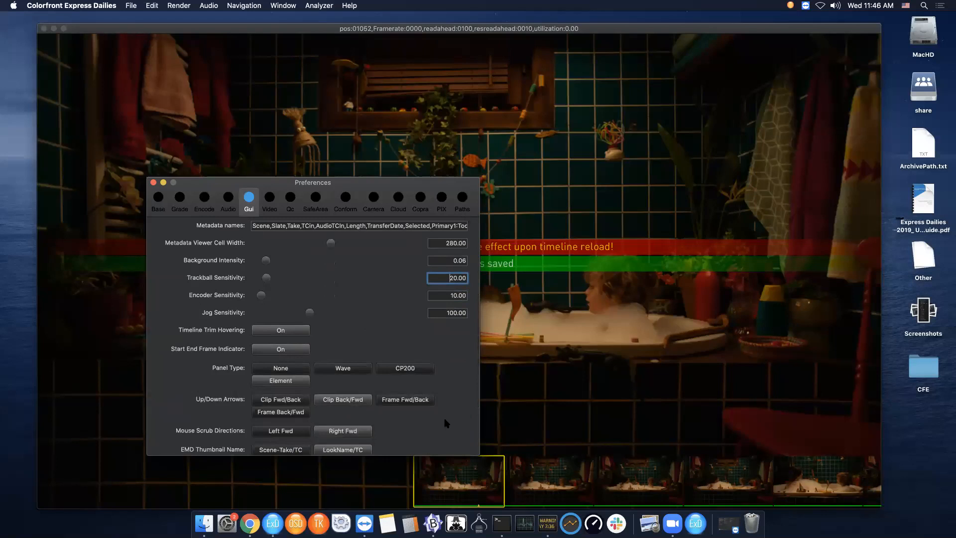
- Review the remaining Gui preference settings and the Video output preferences
{"action": "scroll", "coordinate": [445, 423], "scroll_direction": "down", "scroll_amount": 3}
{"action": "scroll", "coordinate": [445, 423], "scroll_direction": "down", "scroll_amount": 3}
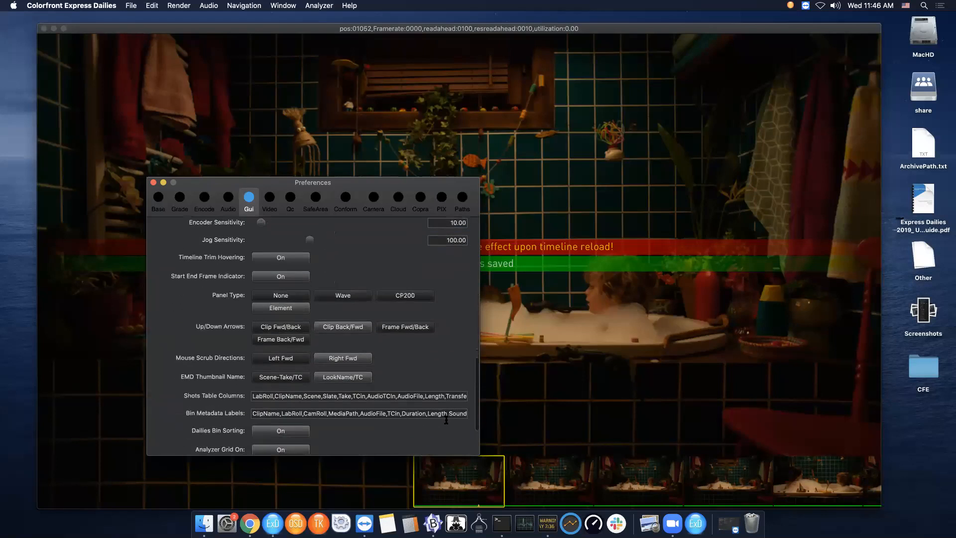
{"action": "scroll", "coordinate": [446, 419], "scroll_direction": "down", "scroll_amount": 5}
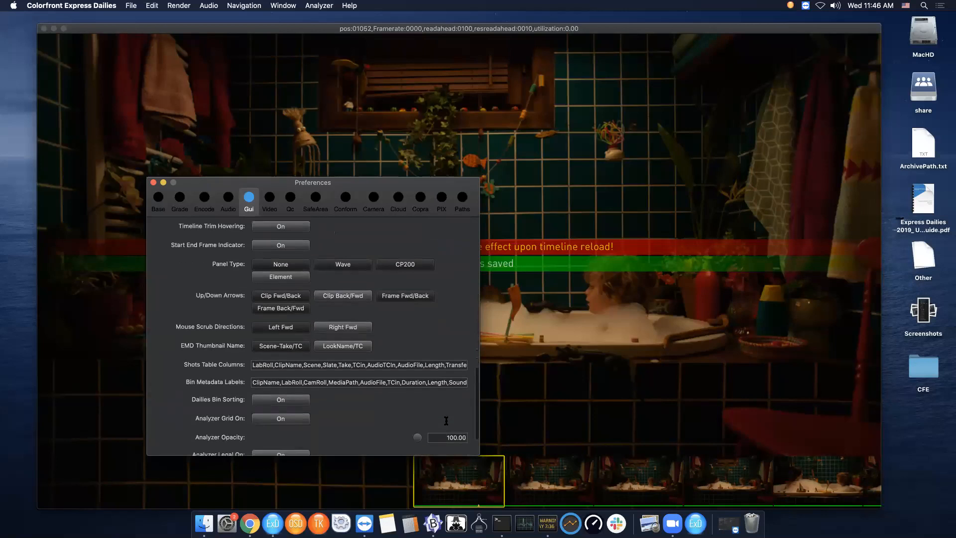
{"action": "scroll", "coordinate": [446, 421], "scroll_direction": "up", "scroll_amount": 14}
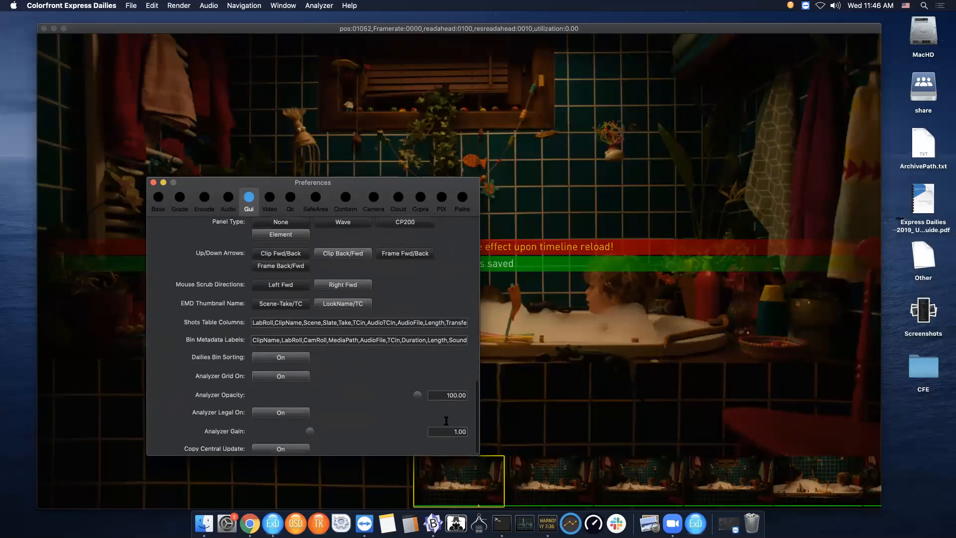
{"action": "scroll", "coordinate": [446, 420], "scroll_direction": "up", "scroll_amount": 12}
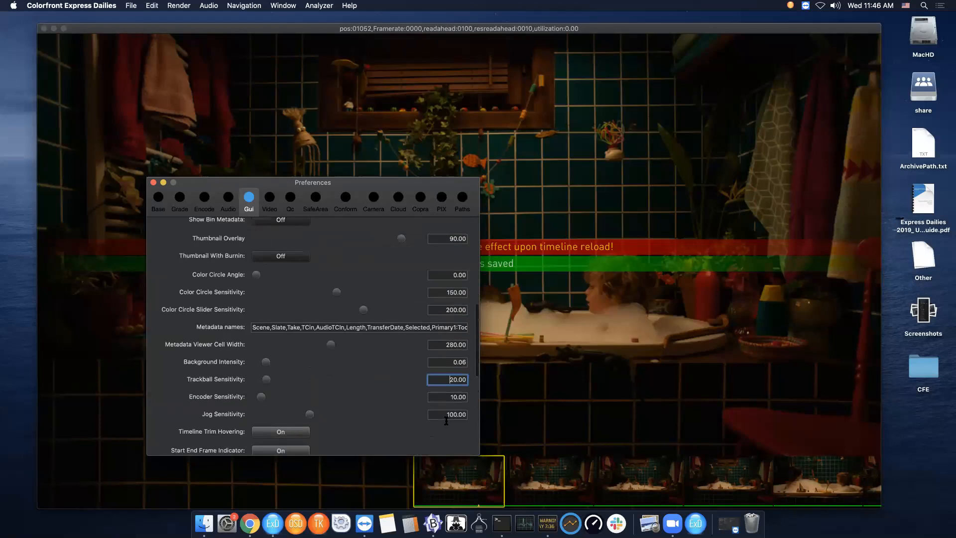
{"action": "scroll", "coordinate": [446, 420], "scroll_direction": "up", "scroll_amount": 5}
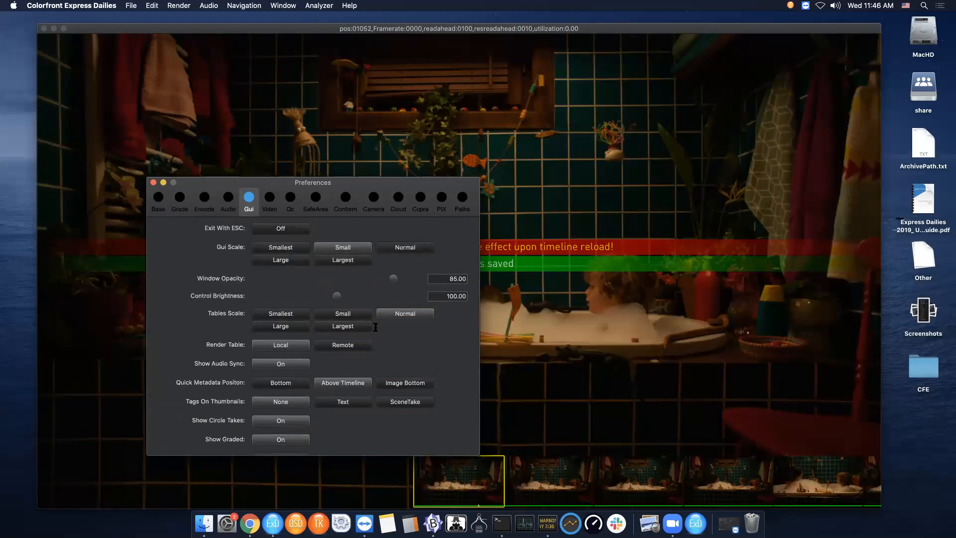
{"action": "left_click", "coordinate": [270, 200]}
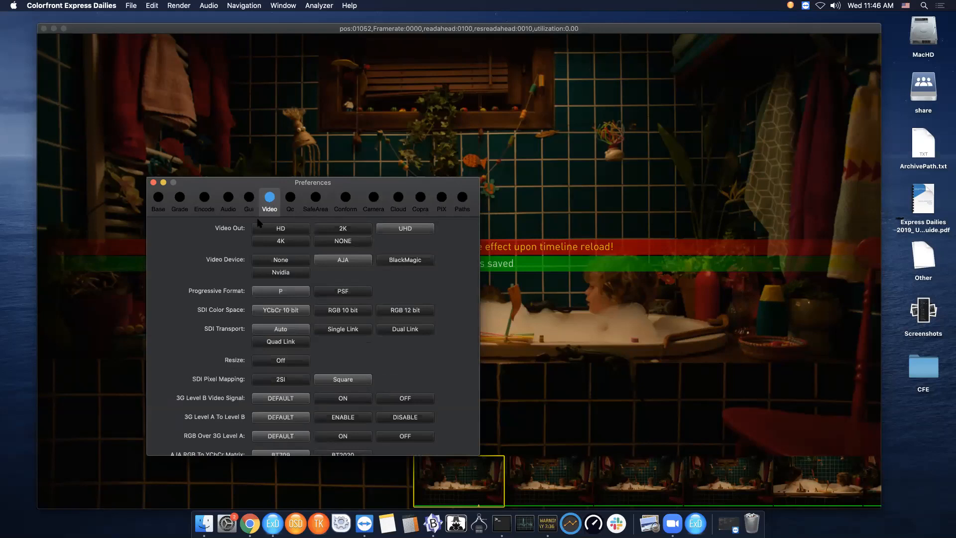
{"action": "scroll", "coordinate": [203, 392], "scroll_direction": "down", "scroll_amount": 8}
{"action": "scroll", "coordinate": [203, 392], "scroll_direction": "up", "scroll_amount": 8}
- In the Camera preferences, set the Red IPP2 Stage to PRIMARY
{"action": "left_click", "coordinate": [382, 209]}
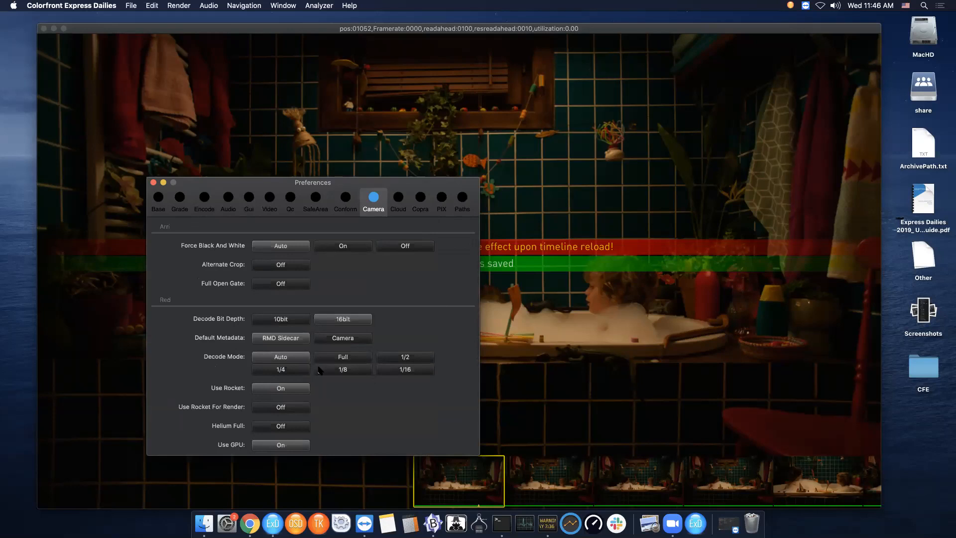
{"action": "scroll", "coordinate": [384, 396], "scroll_direction": "down", "scroll_amount": 5}
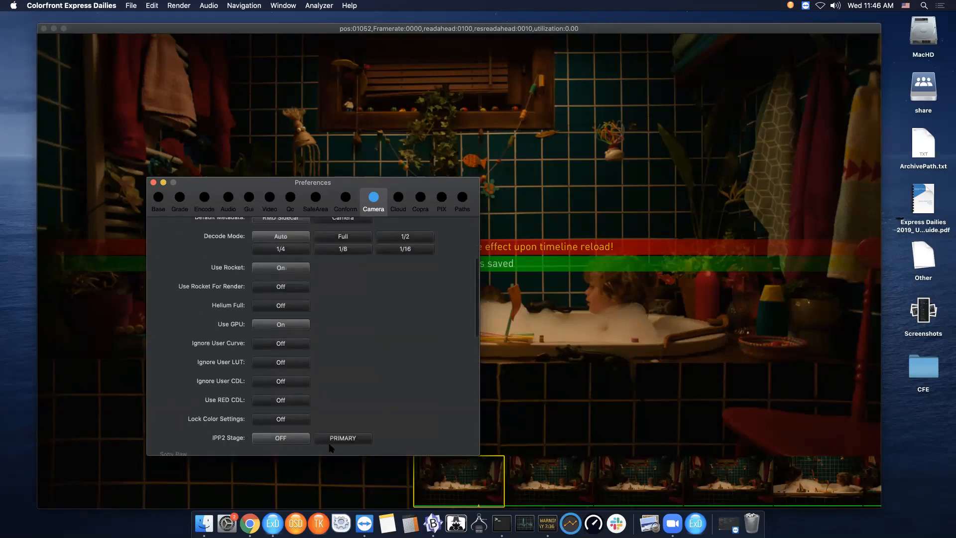
{"action": "left_click", "coordinate": [350, 440]}
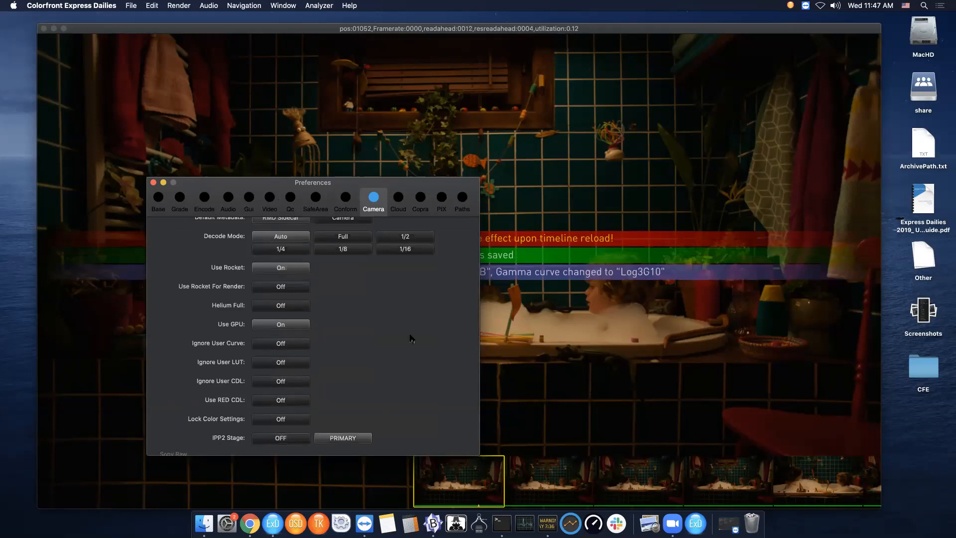
{"action": "scroll", "coordinate": [418, 370], "scroll_direction": "down", "scroll_amount": 3}
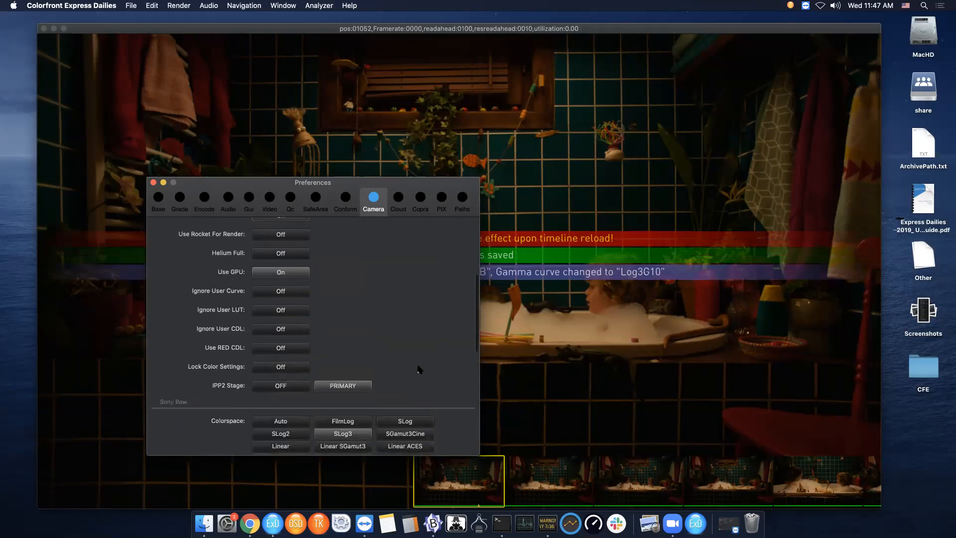
{"action": "scroll", "coordinate": [418, 370], "scroll_direction": "up", "scroll_amount": 6}
{"action": "scroll", "coordinate": [419, 369], "scroll_direction": "up", "scroll_amount": 3}
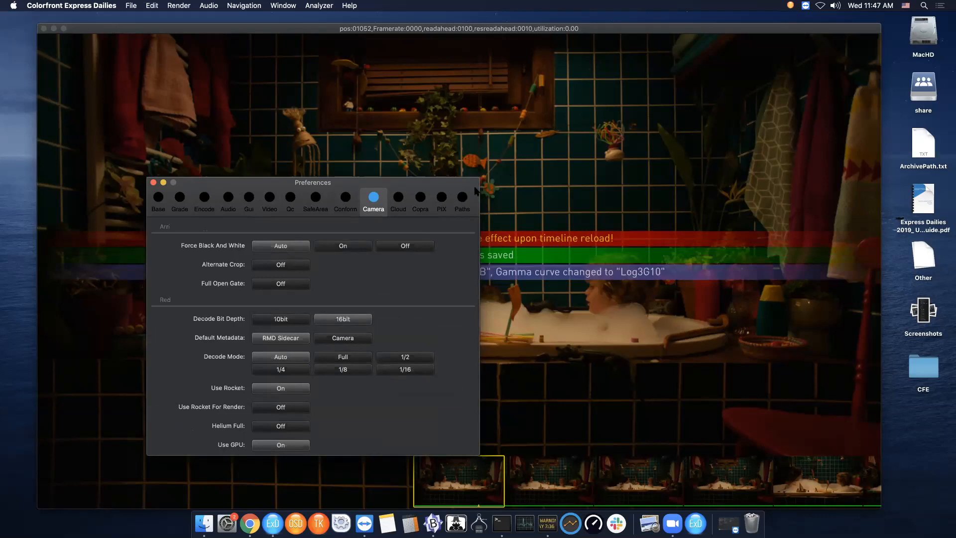
- Check the render paths in the Paths preferences and close the Preferences window
{"action": "left_click", "coordinate": [462, 198]}
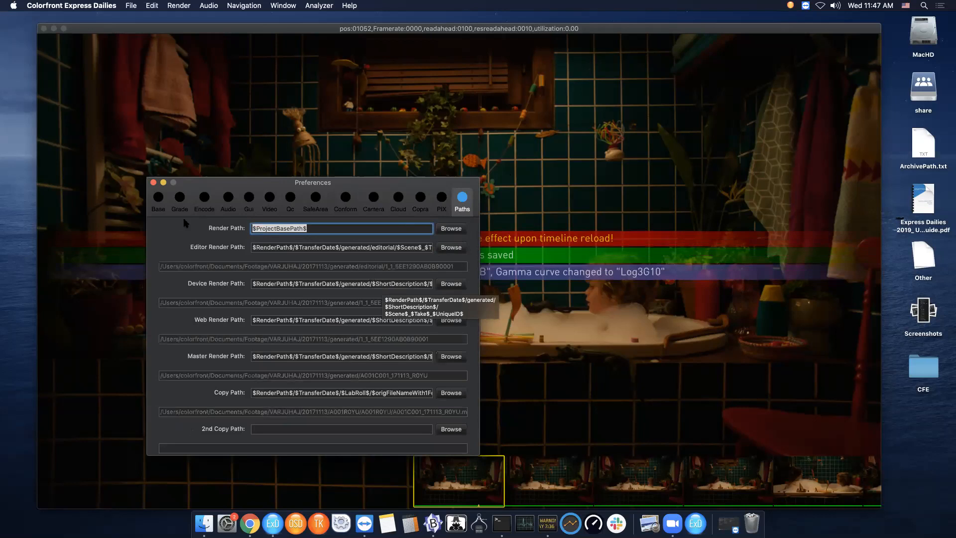
{"action": "left_click", "coordinate": [158, 197]}
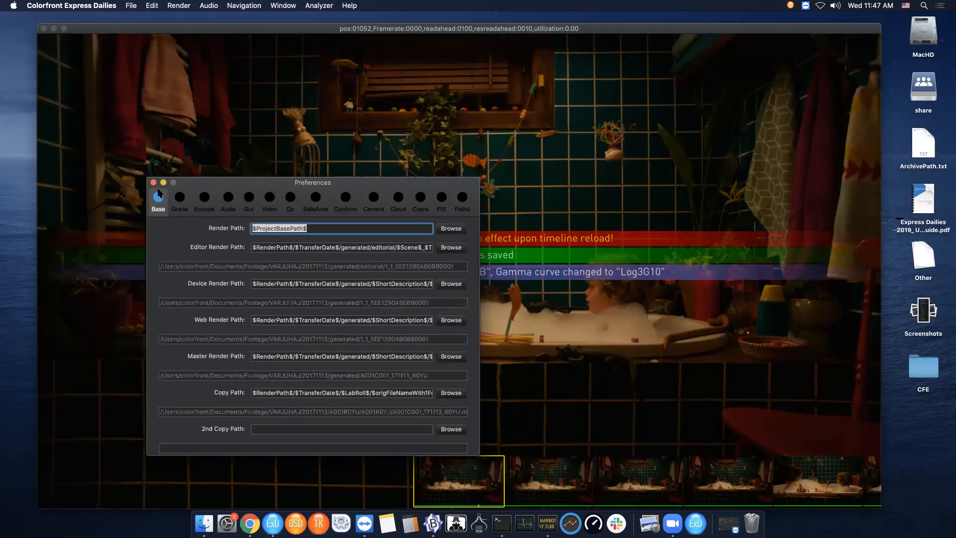
{"action": "left_click", "coordinate": [153, 183]}
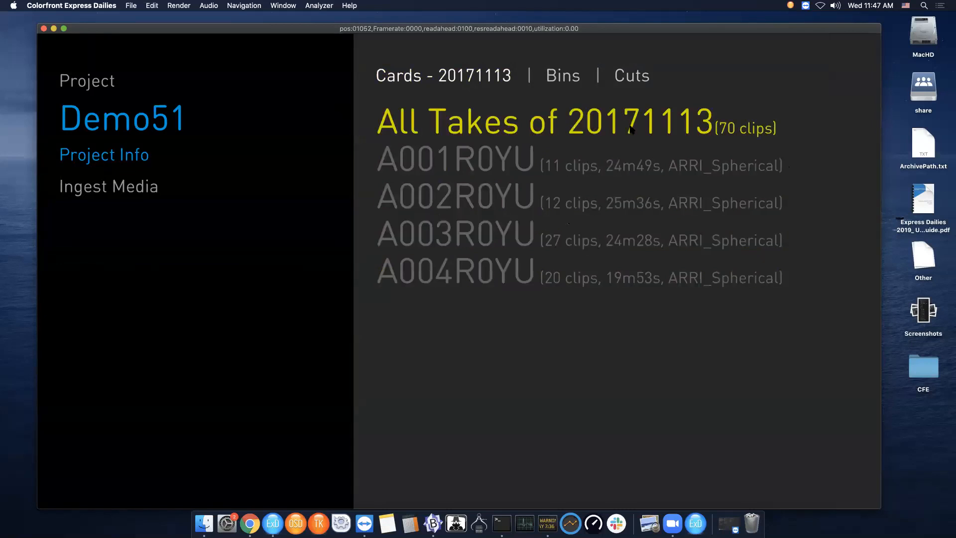
- Open All Takes of 20171113 and scrub through the clips in the timeline
{"action": "double_click", "coordinate": [551, 131]}
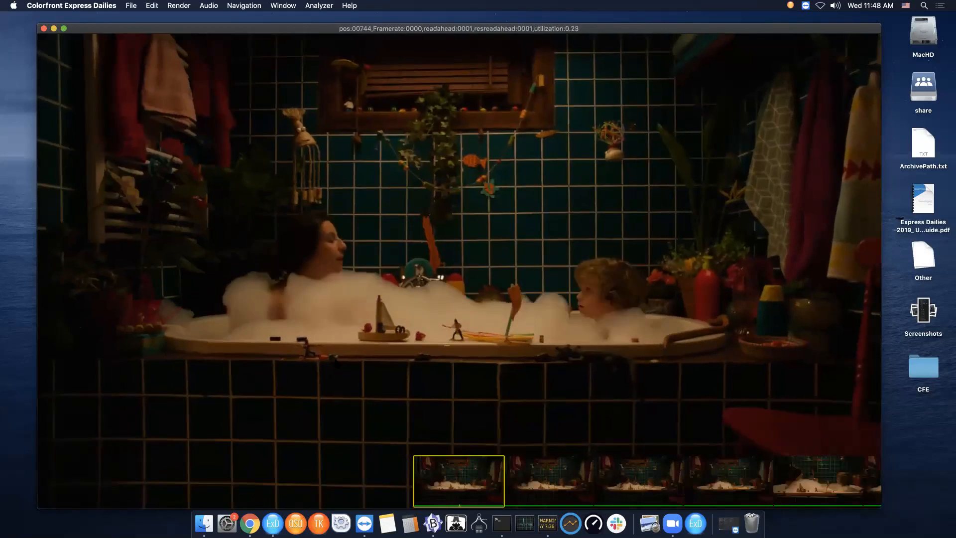
{"action": "left_click_drag", "start_coordinate": [416, 363], "coordinate": [395, 356]}
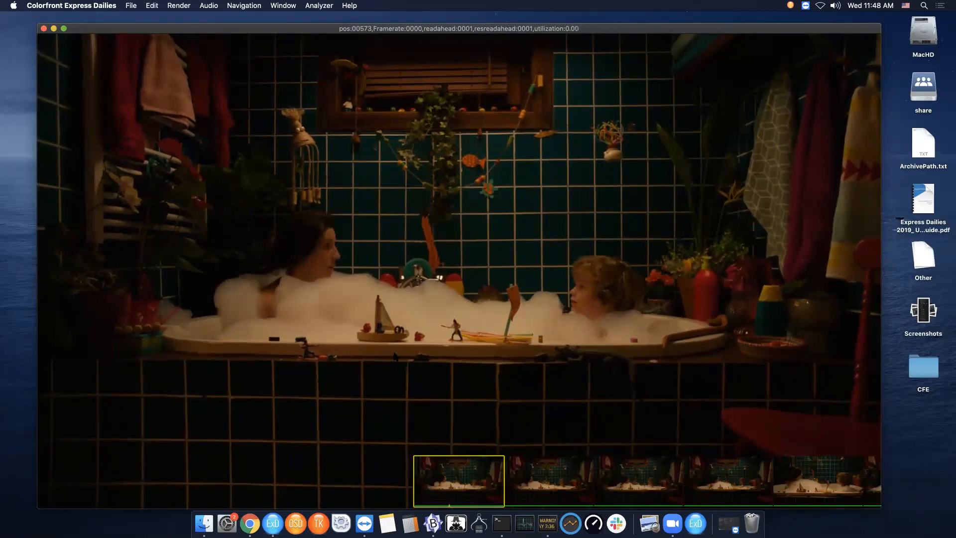
{"action": "left_click_drag", "start_coordinate": [816, 486], "coordinate": [606, 475]}
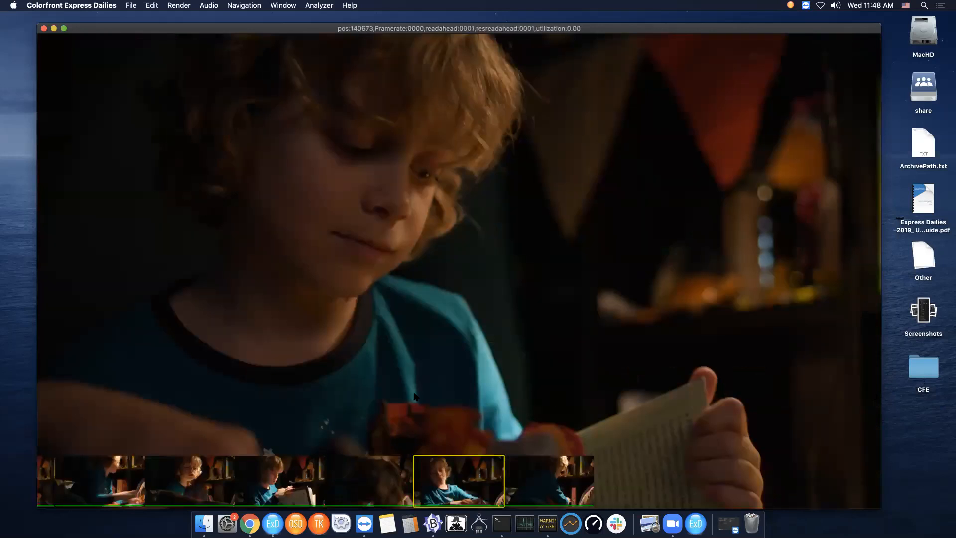
{"action": "left_click_drag", "start_coordinate": [414, 392], "coordinate": [224, 387]}
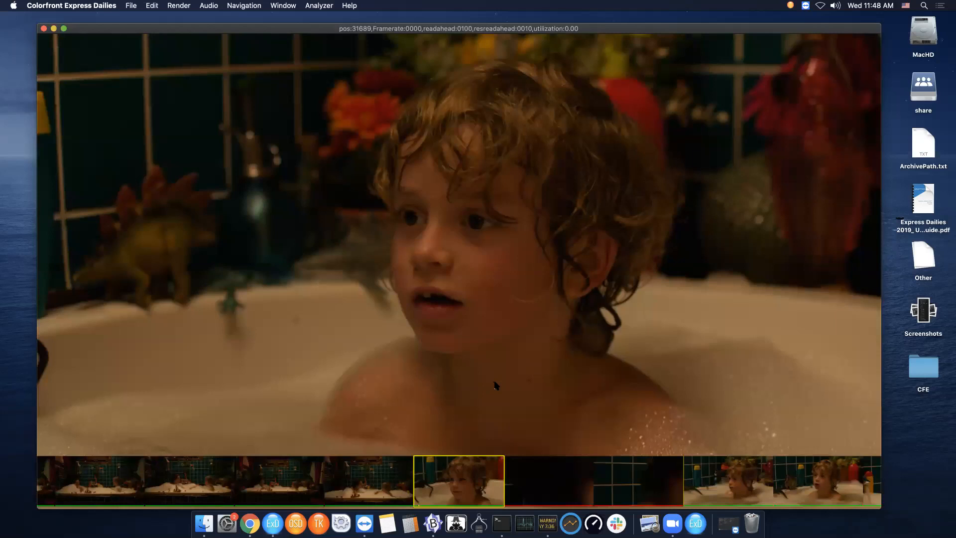
- Play and pause the current clip, then step frame by frame forward and backward
{"action": "key", "text": "space"}
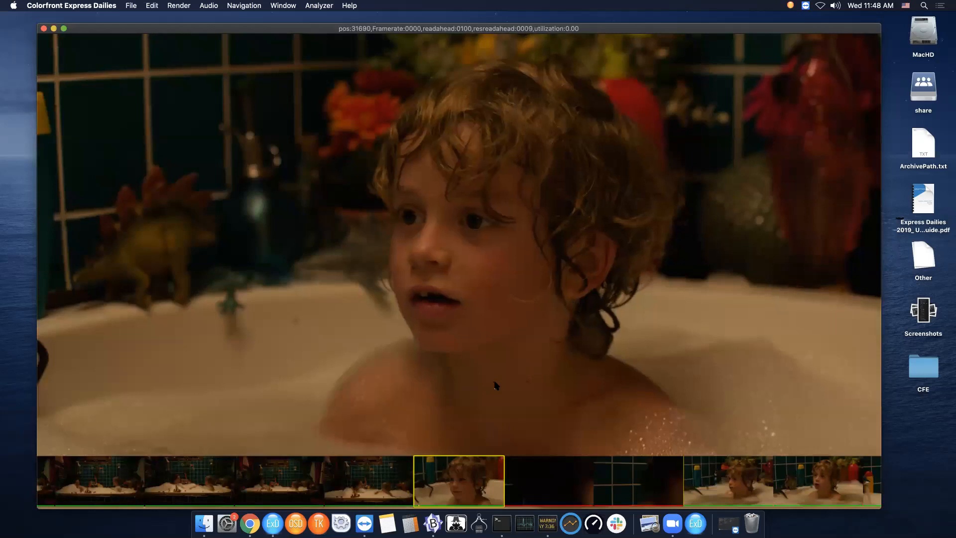
{"action": "key", "text": "space"}
{"action": "key", "text": "j"}
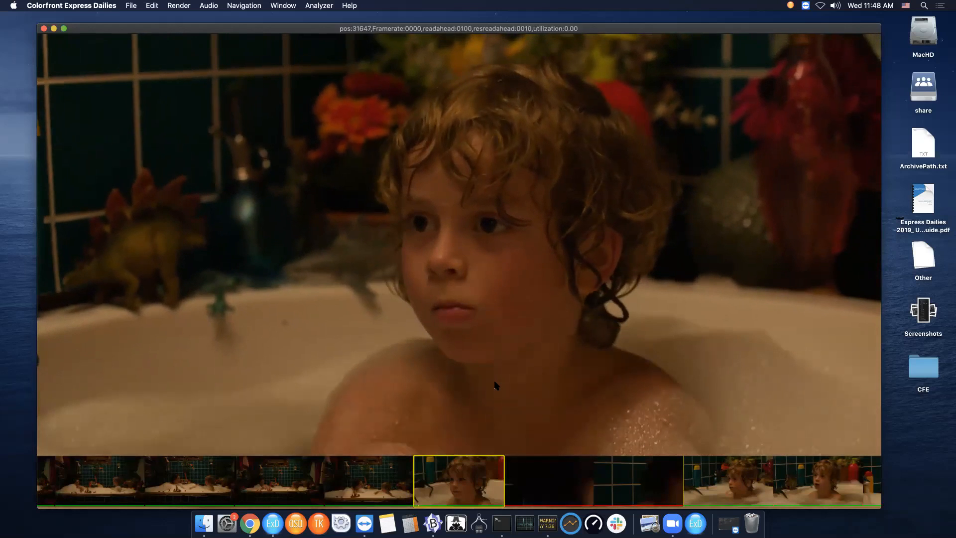
{"action": "key", "text": "space"}
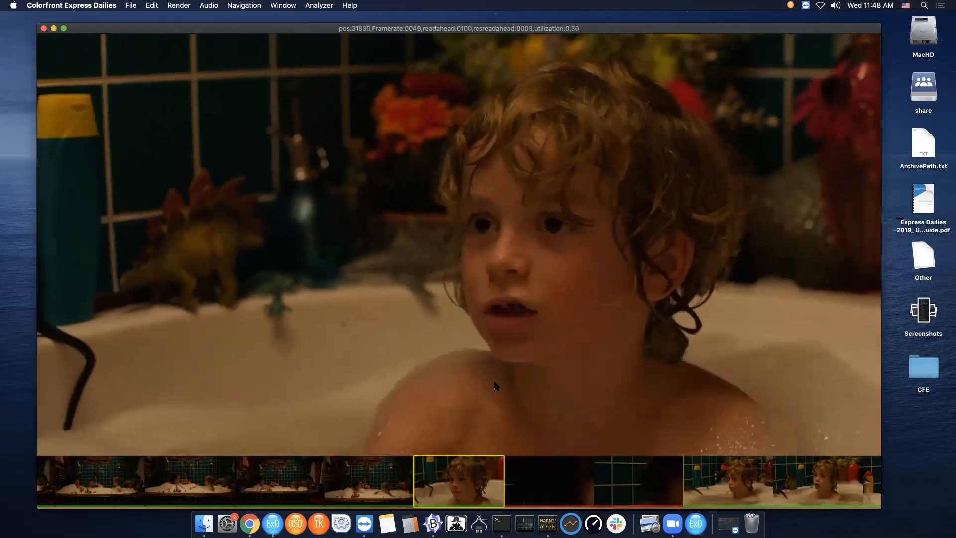
{"action": "key", "text": "space"}
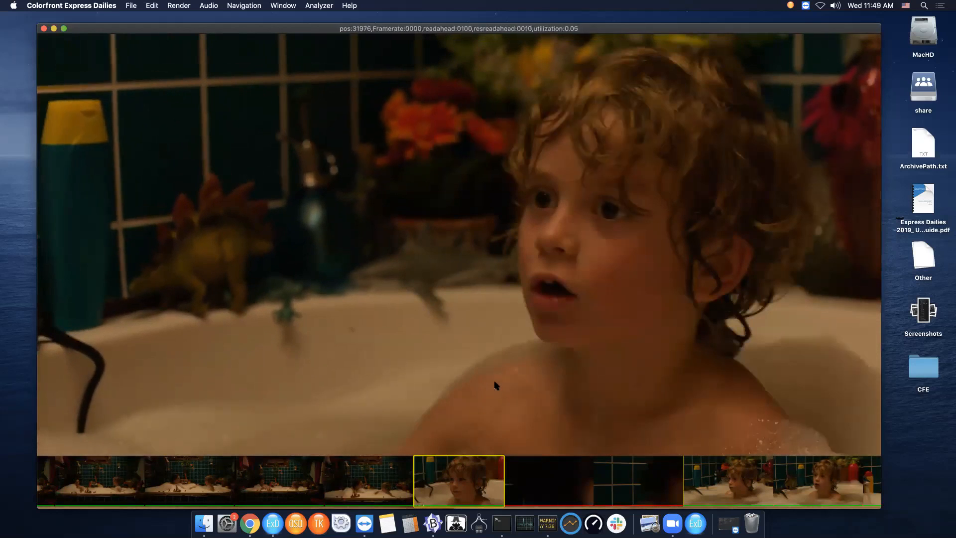
{"action": "key", "text": "Right"}
{"action": "key", "text": "Right"}
{"action": "key", "text": "Right"}
{"action": "key", "text": "Right"}
{"action": "key", "text": "Right"}
{"action": "key", "text": "Right"}
{"action": "key", "text": "Right"}
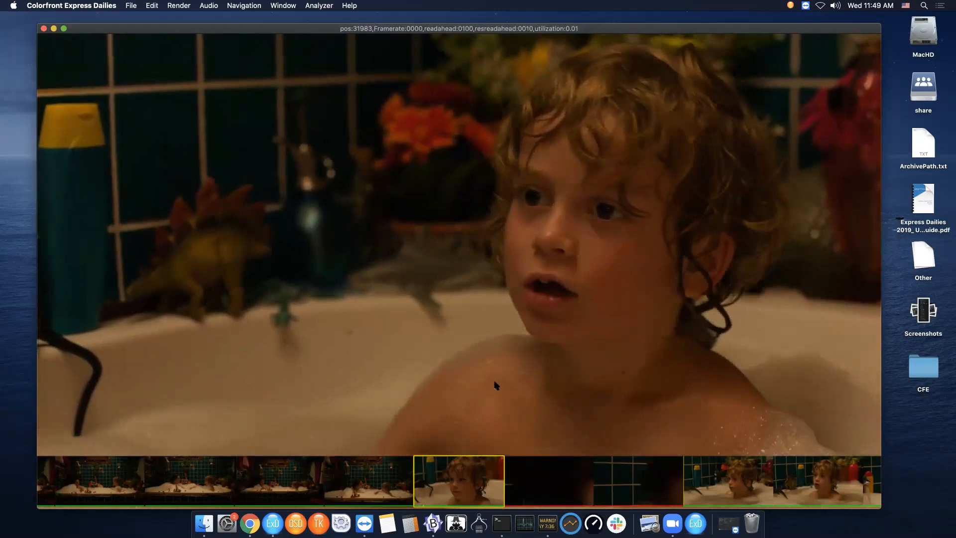
{"action": "key", "text": "Right"}
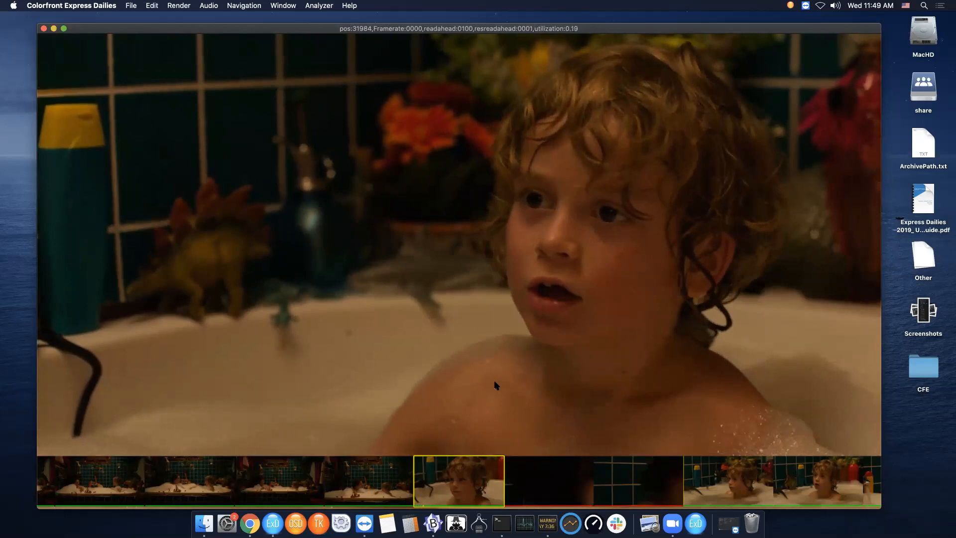
{"action": "key", "text": "Right"}
{"action": "key", "text": "Right"}
{"action": "key", "text": "Right"}
{"action": "key", "text": "Right"}
{"action": "key", "text": "Right"}
{"action": "key", "text": "Right"}
{"action": "key", "text": "Right"}
{"action": "key", "text": "Right"}
{"action": "key", "text": "Right"}
{"action": "key", "text": "Right"}
{"action": "key", "text": "Right"}
{"action": "key", "text": "Right"}
{"action": "key", "text": "Right"}
{"action": "key", "text": "Right"}
{"action": "key", "text": "Right"}
{"action": "key", "text": "Right"}
{"action": "key", "text": "Right"}
{"action": "key", "text": "Right"}
{"action": "key", "text": "Right"}
{"action": "key", "text": "Right"}
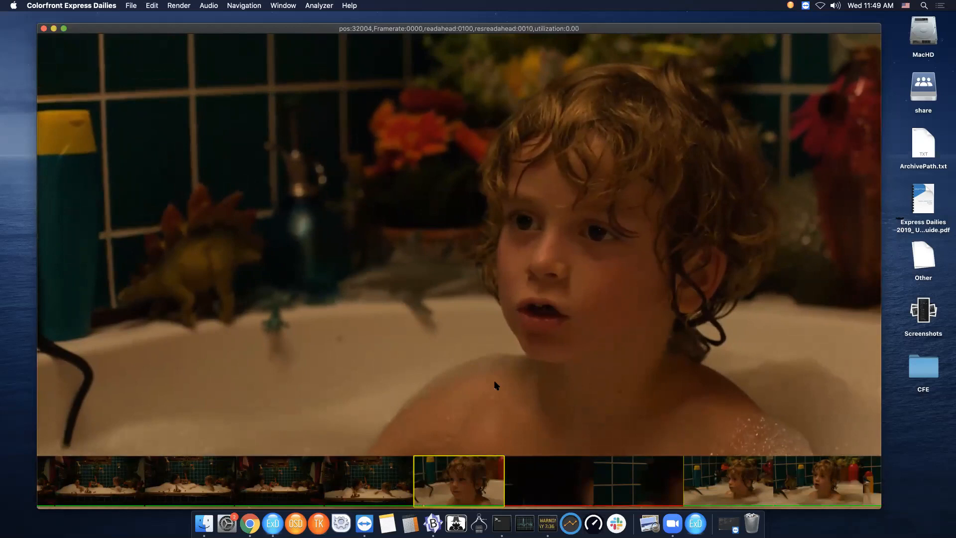
{"action": "key", "text": "Left"}
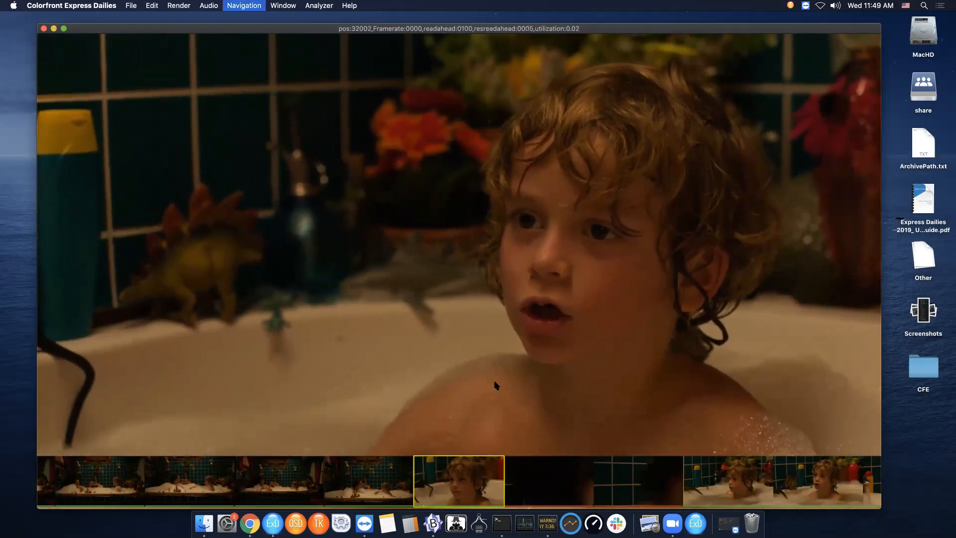
{"action": "key", "text": "Left"}
{"action": "key", "text": "Left"}
{"action": "key", "text": "Left"}
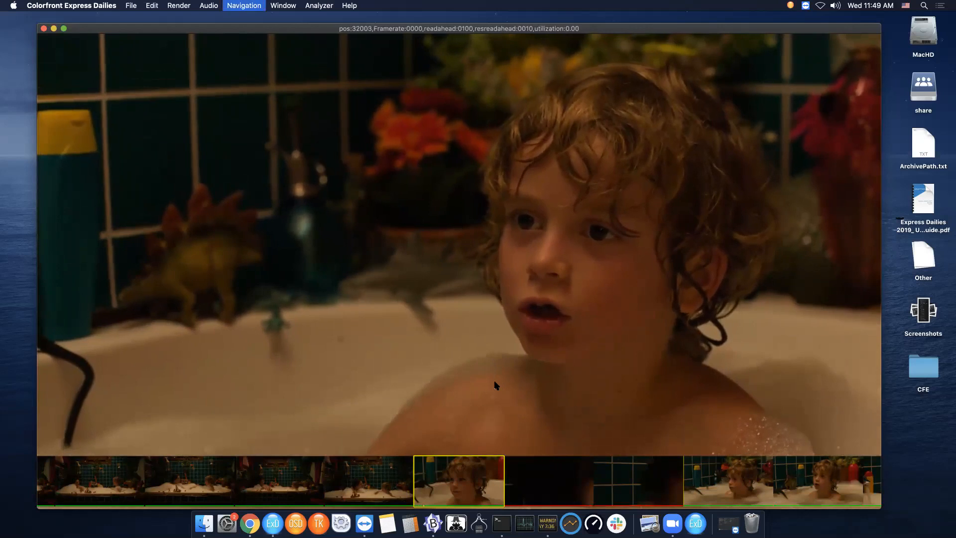
{"action": "key", "text": "Right"}
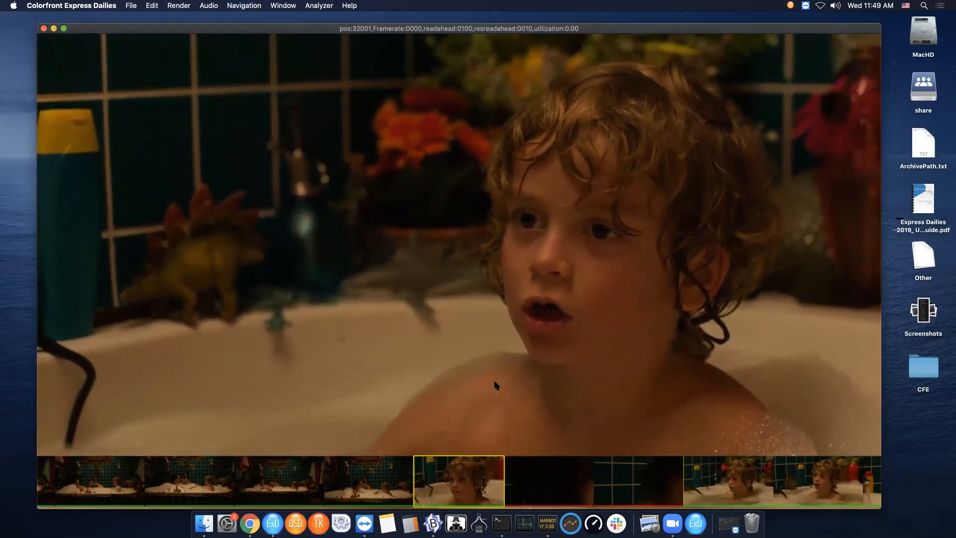
- Open the Media Metadata viewer, widen it, browse the clip's metadata, and close it
{"action": "key", "text": "m"}
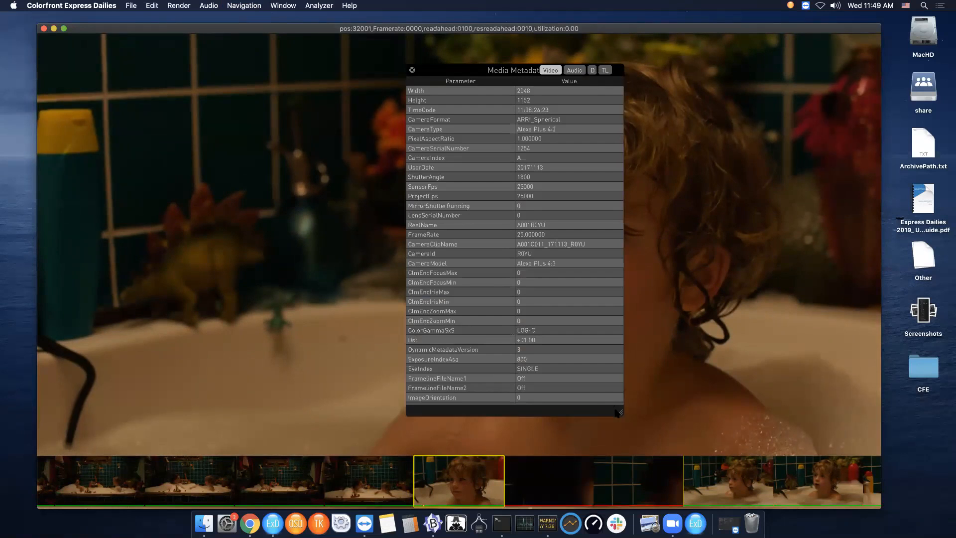
{"action": "left_click_drag", "start_coordinate": [618, 413], "coordinate": [624, 414]}
{"action": "scroll", "coordinate": [551, 337], "scroll_direction": "down", "scroll_amount": 12}
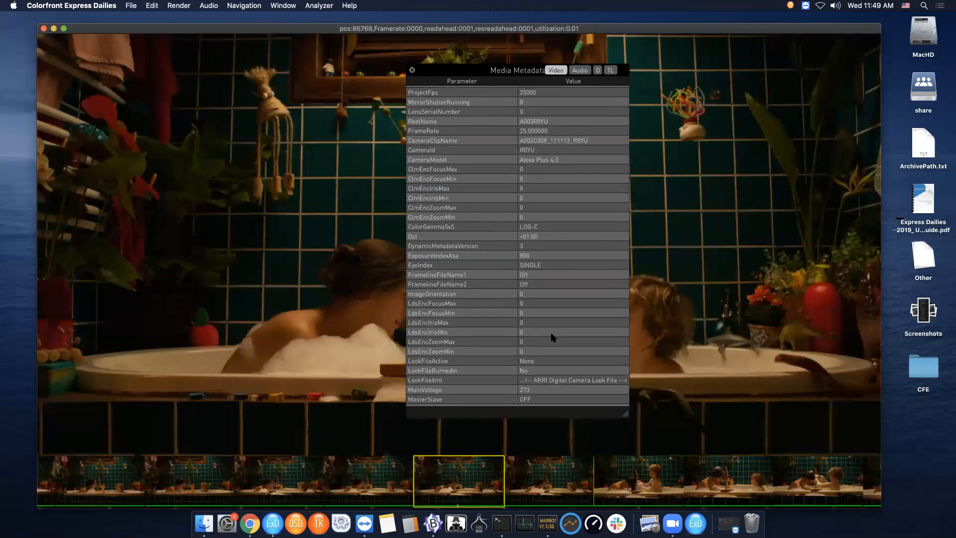
{"action": "scroll", "coordinate": [551, 340], "scroll_direction": "down", "scroll_amount": 15}
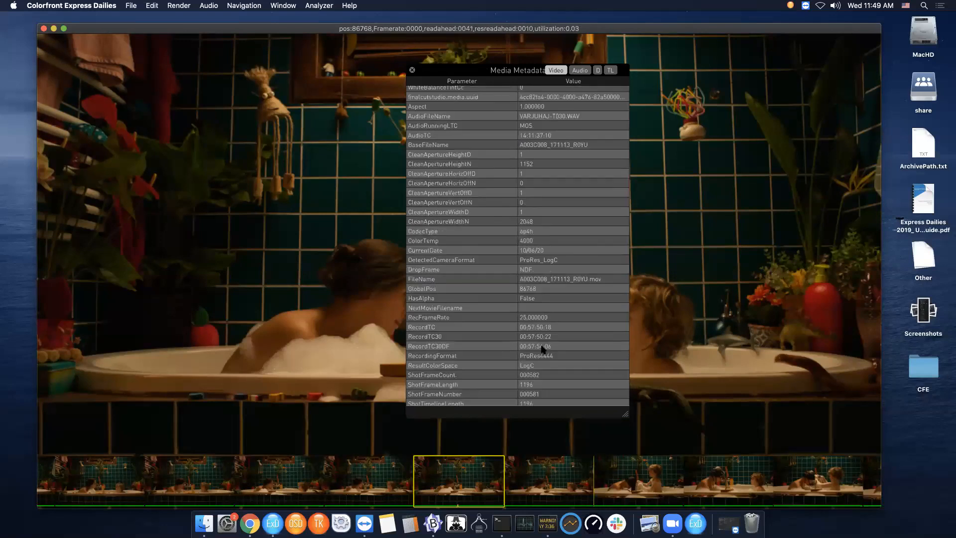
{"action": "scroll", "coordinate": [538, 351], "scroll_direction": "down", "scroll_amount": 10}
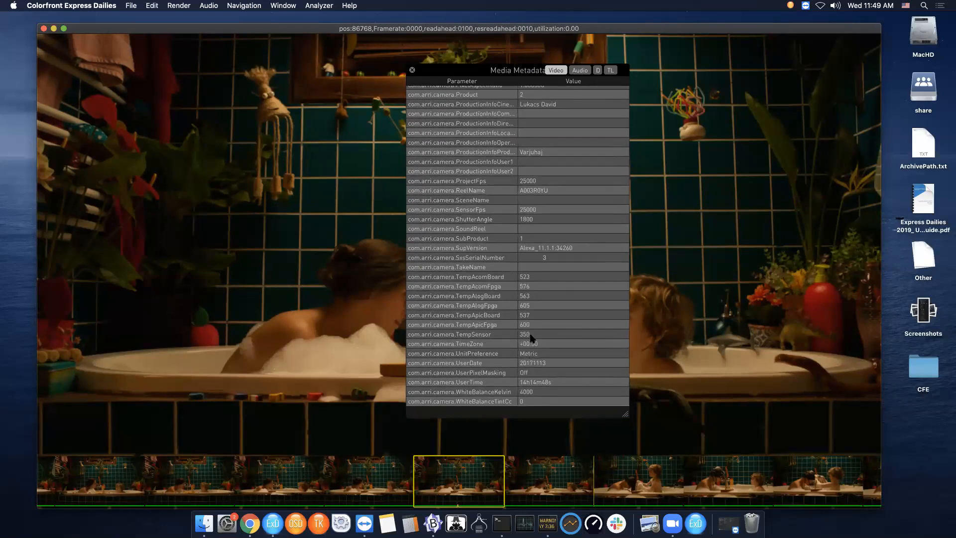
{"action": "scroll", "coordinate": [533, 336], "scroll_direction": "up", "scroll_amount": 7}
{"action": "scroll", "coordinate": [537, 313], "scroll_direction": "up", "scroll_amount": 3}
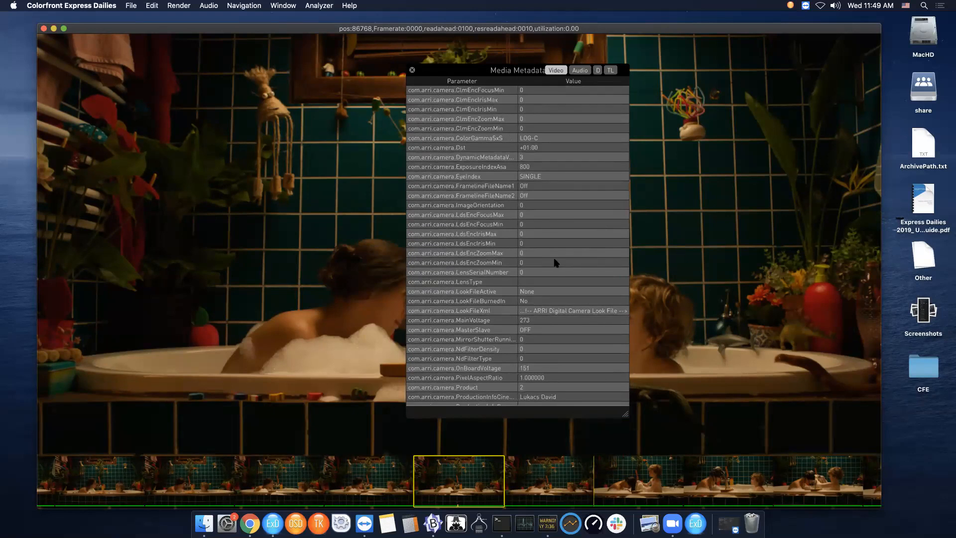
{"action": "scroll", "coordinate": [550, 267], "scroll_direction": "up", "scroll_amount": 7}
{"action": "scroll", "coordinate": [498, 214], "scroll_direction": "up", "scroll_amount": 2}
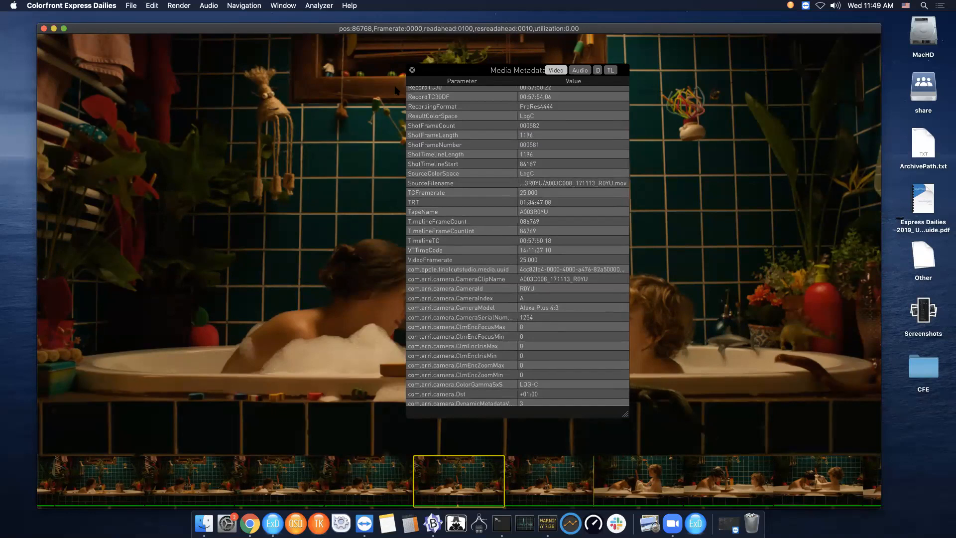
{"action": "left_click", "coordinate": [412, 70]}
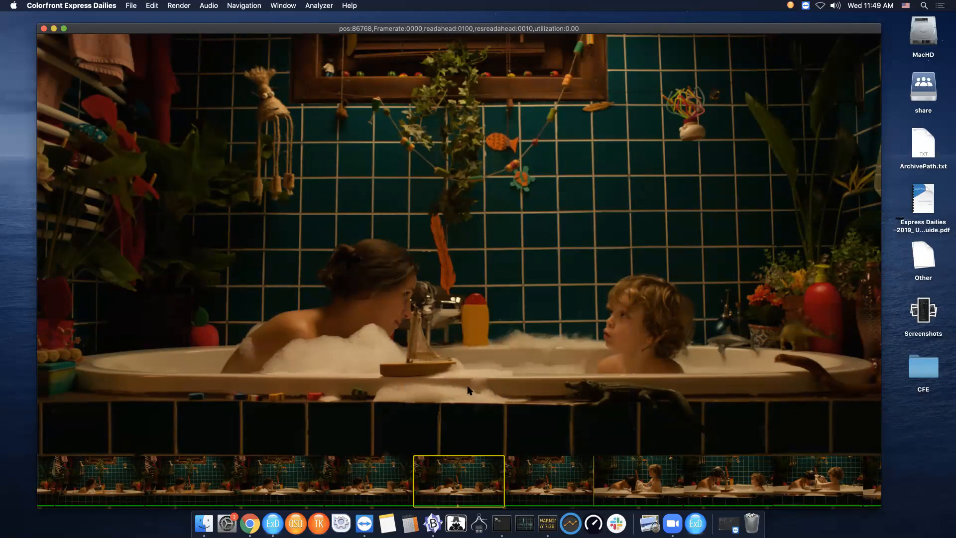
- Zoom the viewer image in and out, then fit it back to the window
{"action": "scroll", "coordinate": [468, 387], "scroll_direction": "down", "scroll_amount": 8}
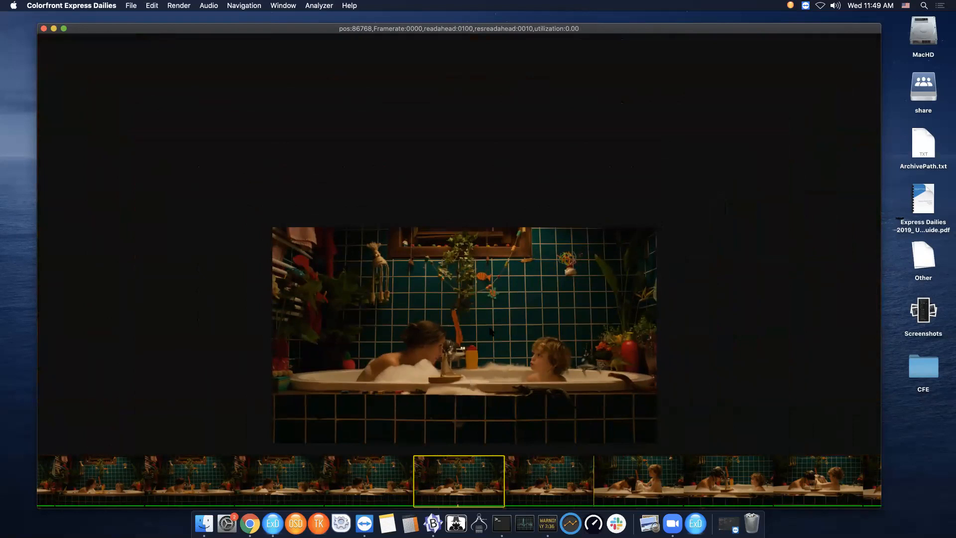
{"action": "scroll", "coordinate": [481, 292], "scroll_direction": "up", "scroll_amount": 6}
{"action": "scroll", "coordinate": [481, 294], "scroll_direction": "down", "scroll_amount": 2}
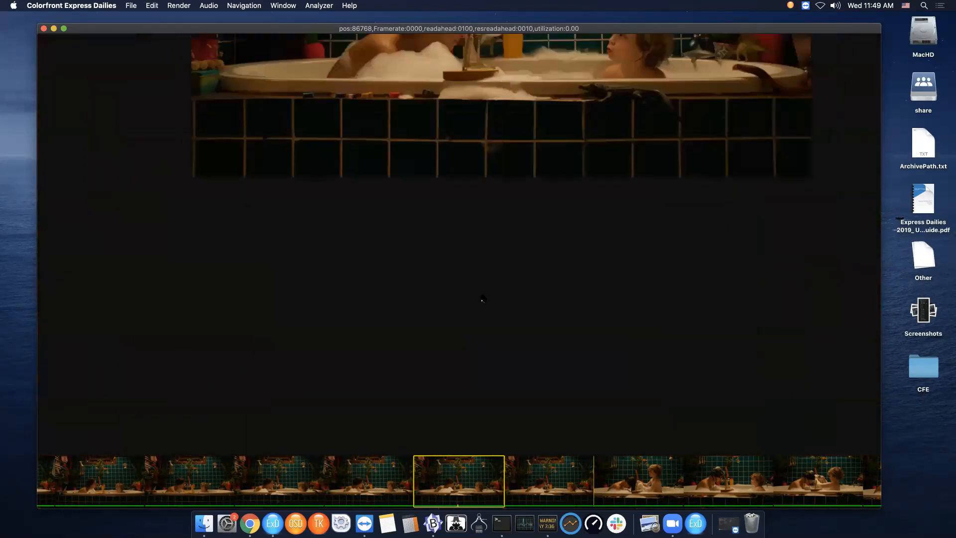
{"action": "scroll", "coordinate": [481, 296], "scroll_direction": "down", "scroll_amount": 4}
{"action": "scroll", "coordinate": [481, 302], "scroll_direction": "up", "scroll_amount": 6}
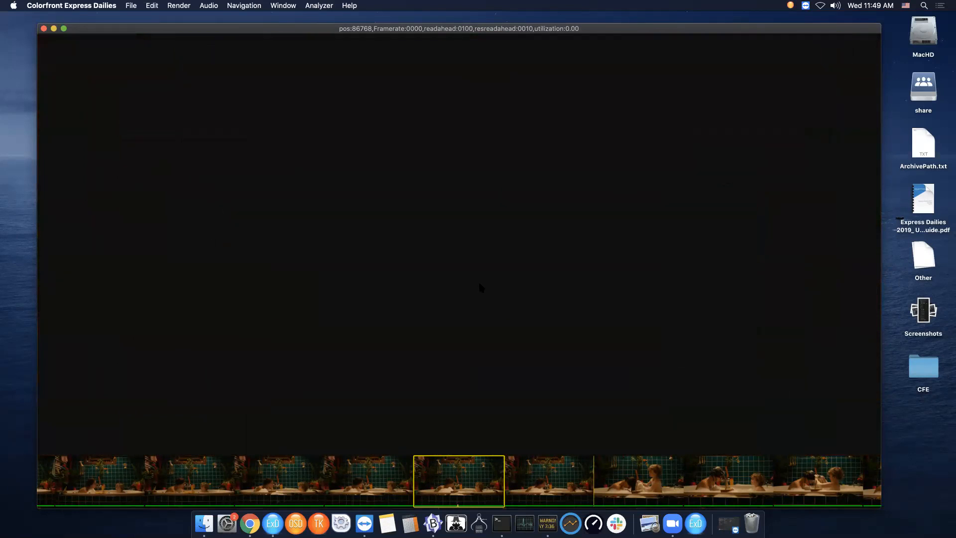
{"action": "scroll", "coordinate": [479, 284], "scroll_direction": "down", "scroll_amount": 4}
{"action": "scroll", "coordinate": [479, 286], "scroll_direction": "down", "scroll_amount": 1}
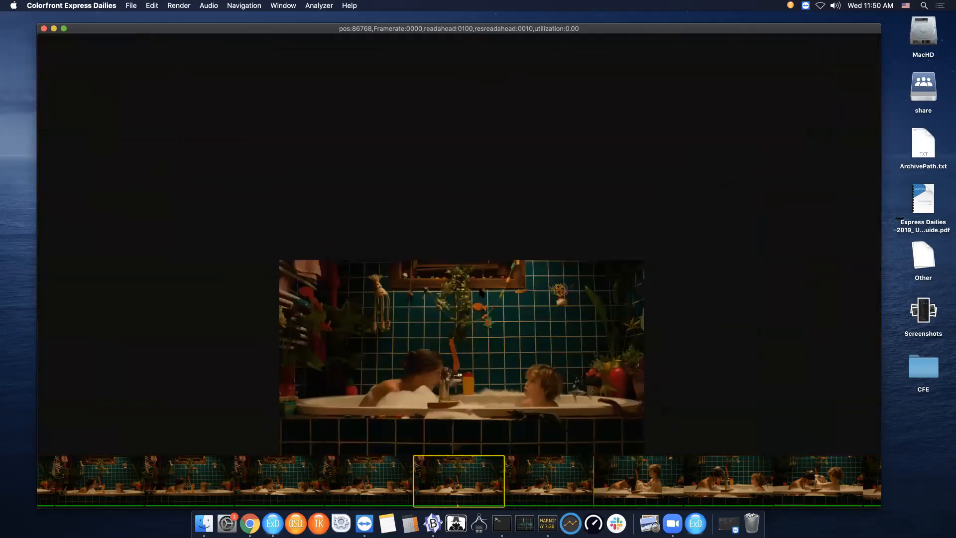
{"action": "scroll", "coordinate": [481, 348], "scroll_direction": "up", "scroll_amount": 5}
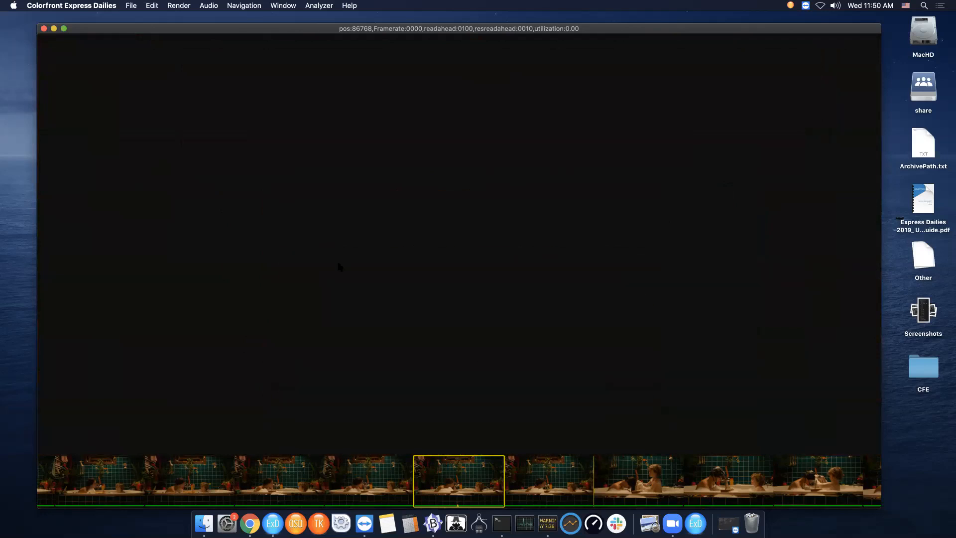
{"action": "key", "text": "f"}
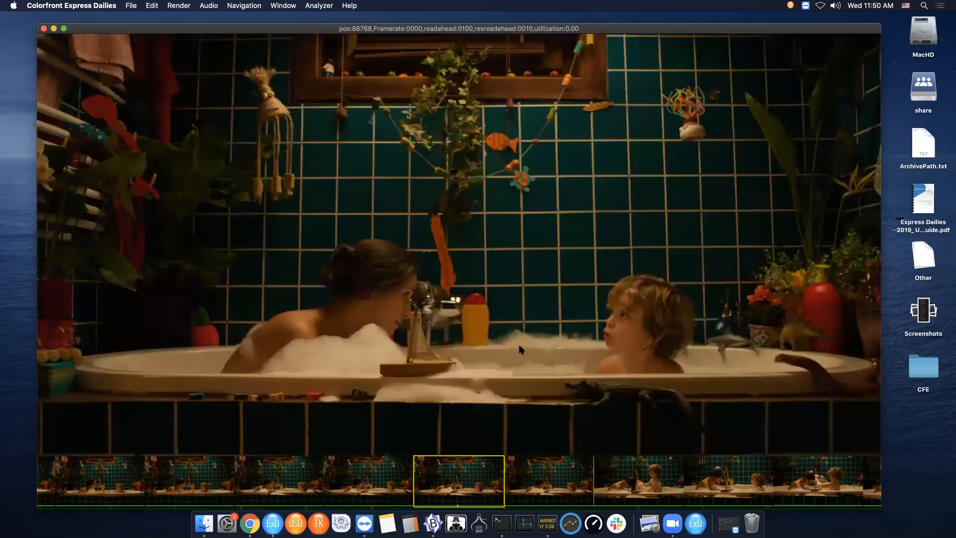
- Zoom out of the viewer image and pan it within the viewer
{"action": "scroll", "coordinate": [462, 352], "scroll_direction": "down", "scroll_amount": 1}
{"action": "scroll", "coordinate": [460, 345], "scroll_direction": "down", "scroll_amount": 2}
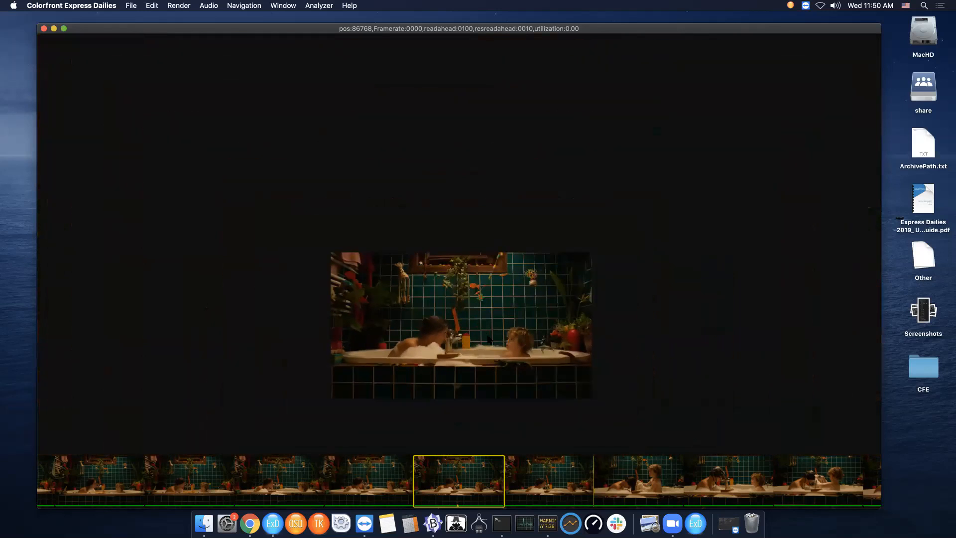
{"action": "scroll", "coordinate": [489, 339], "scroll_direction": "up", "scroll_amount": 3}
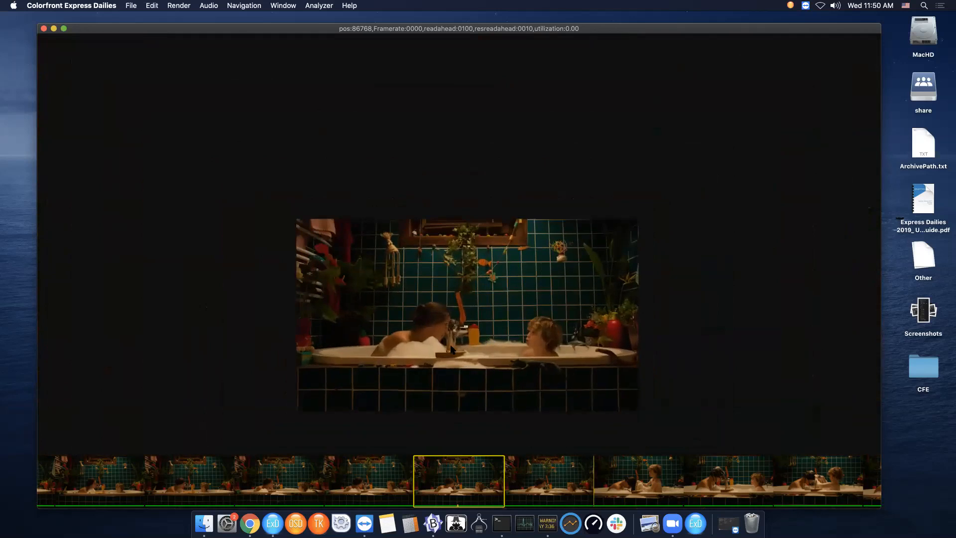
{"action": "left_click_drag", "start_coordinate": [463, 345], "coordinate": [646, 302]}
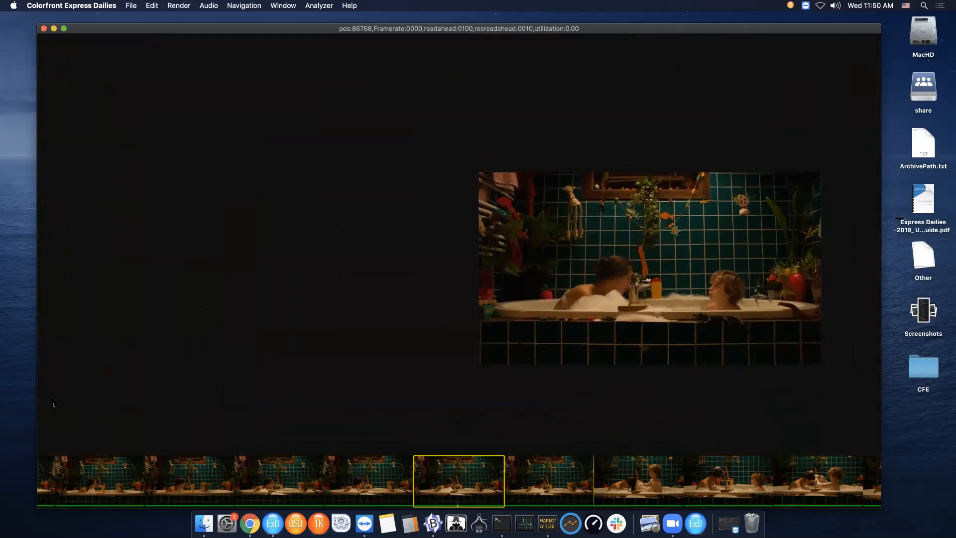
- Jump to the start of the timeline and select clips in the filmstrip
{"action": "key", "text": "Home"}
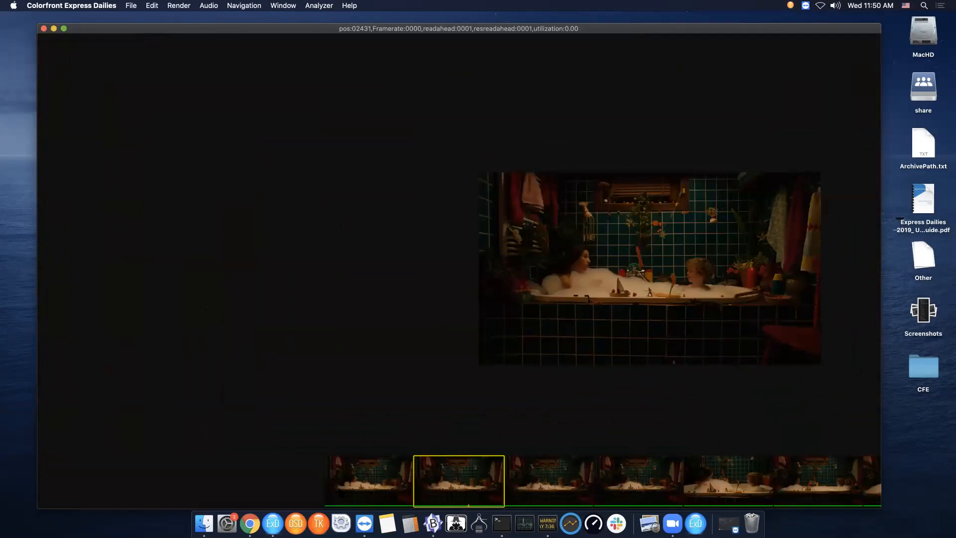
{"action": "left_click", "coordinate": [335, 490]}
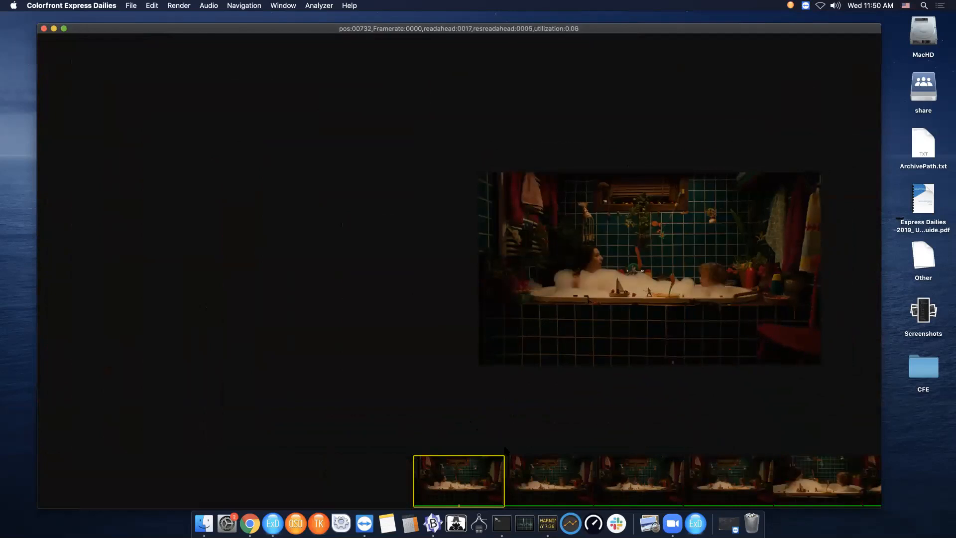
{"action": "left_click", "coordinate": [539, 500]}
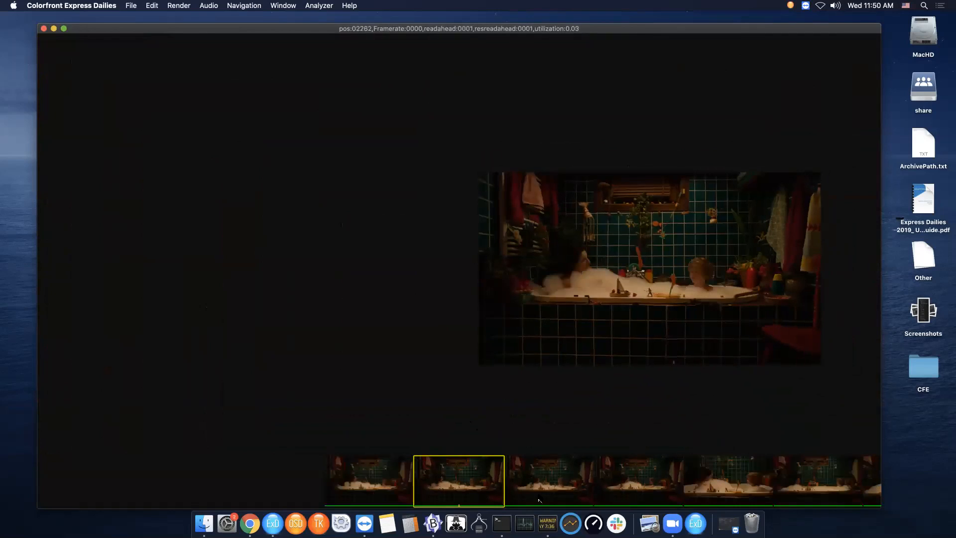
{"action": "left_click", "coordinate": [545, 491]}
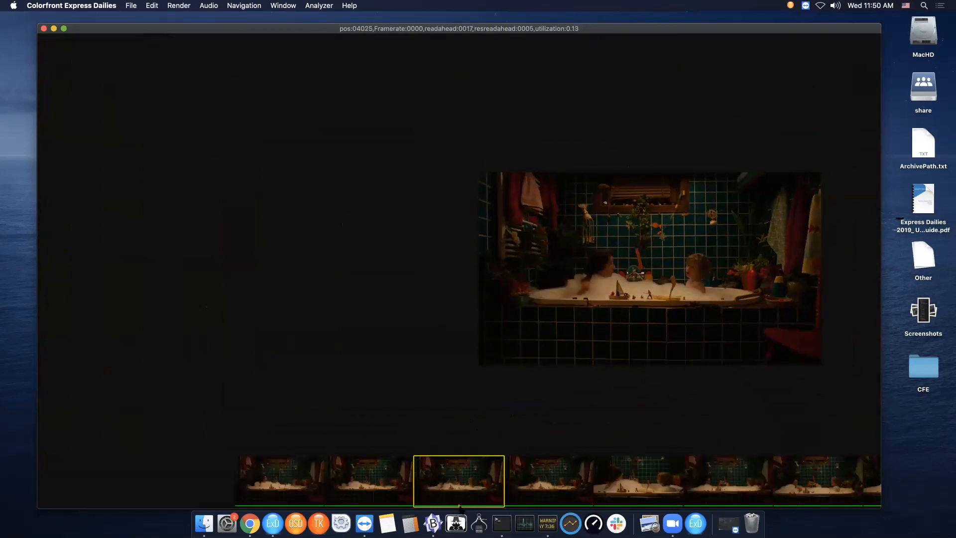
- Step back and forth between clips, returning to the first clip
{"action": "key", "text": "Down"}
{"action": "key", "text": "Up"}
{"action": "key", "text": "Up"}
{"action": "key", "text": "Up"}
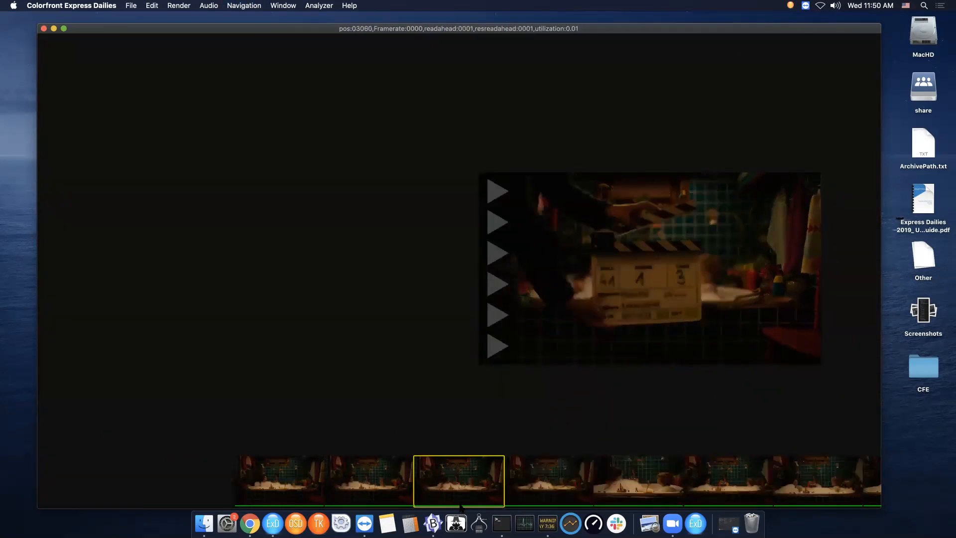
{"action": "key", "text": "Down"}
{"action": "key", "text": "Down"}
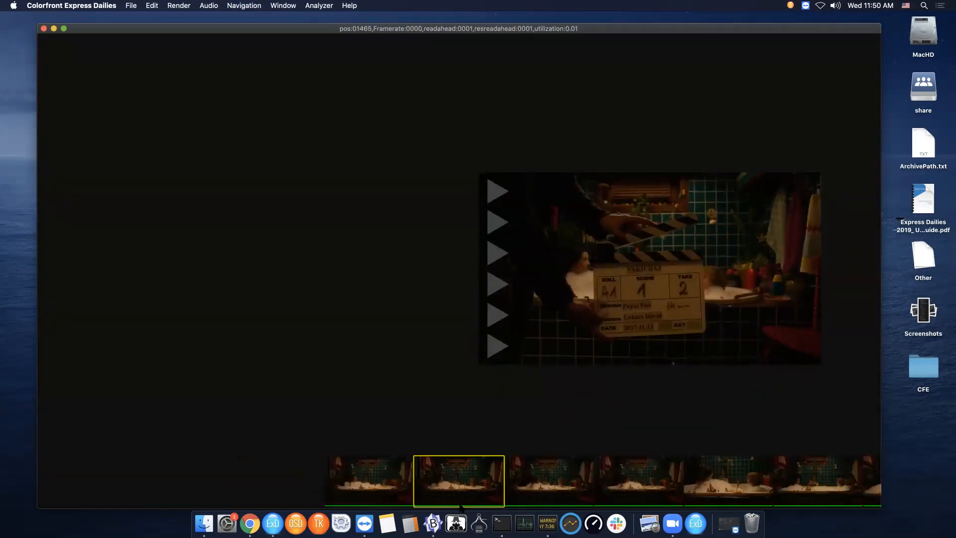
{"action": "key", "text": "Up"}
{"action": "key", "text": "Up"}
{"action": "key", "text": "Down"}
{"action": "key", "text": "Up"}
{"action": "key", "text": "Down"}
{"action": "key", "text": "Up"}
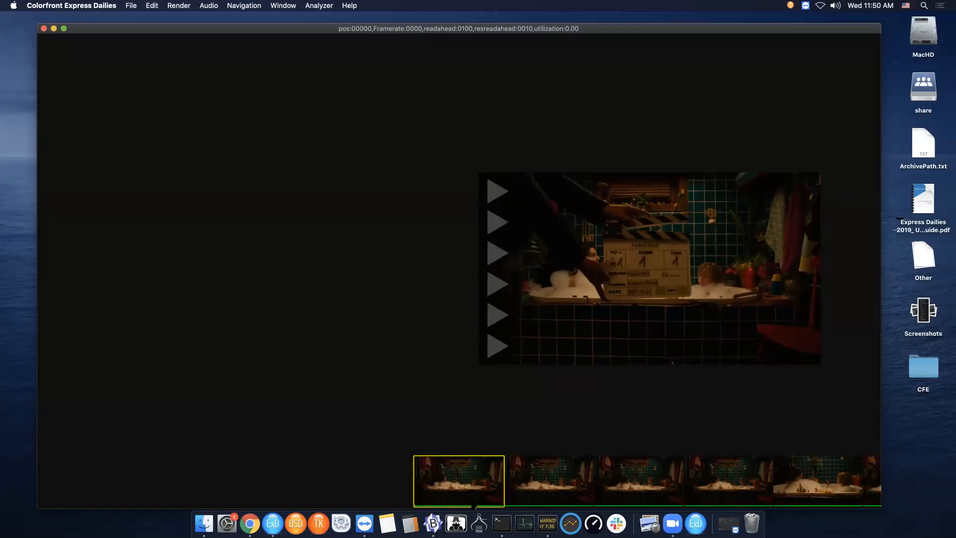
- Enlarge the viewer and turn on the clip info overlay and the audio waveform display
{"action": "double_click", "coordinate": [668, 284]}
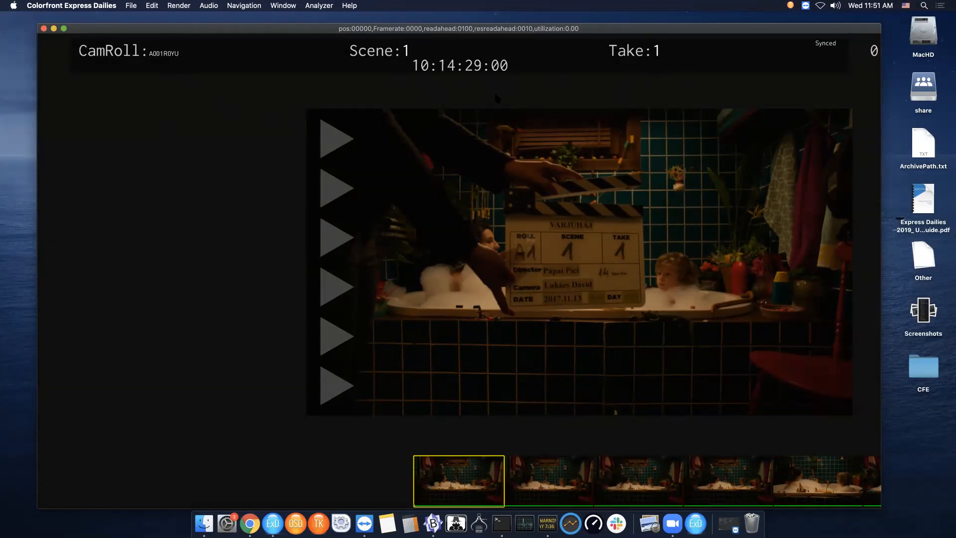
{"action": "key", "text": "i"}
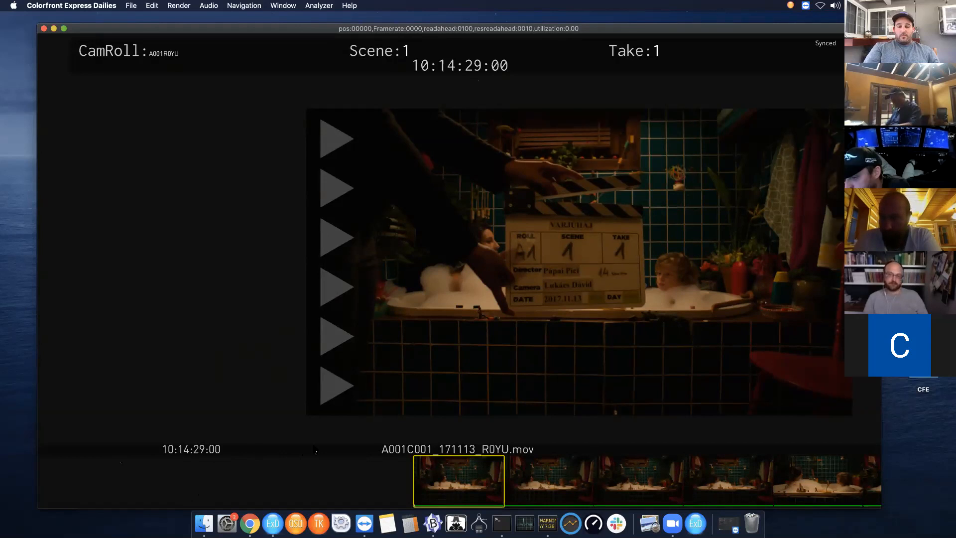
{"action": "key", "text": "w"}
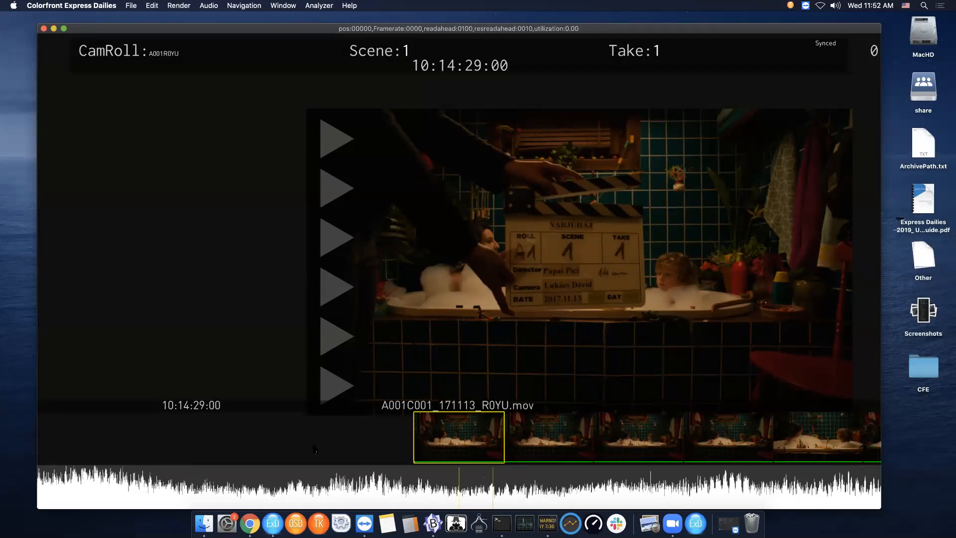
- Play the first clip to the clap and step frame by frame to the clap frame
{"action": "key", "text": "space"}
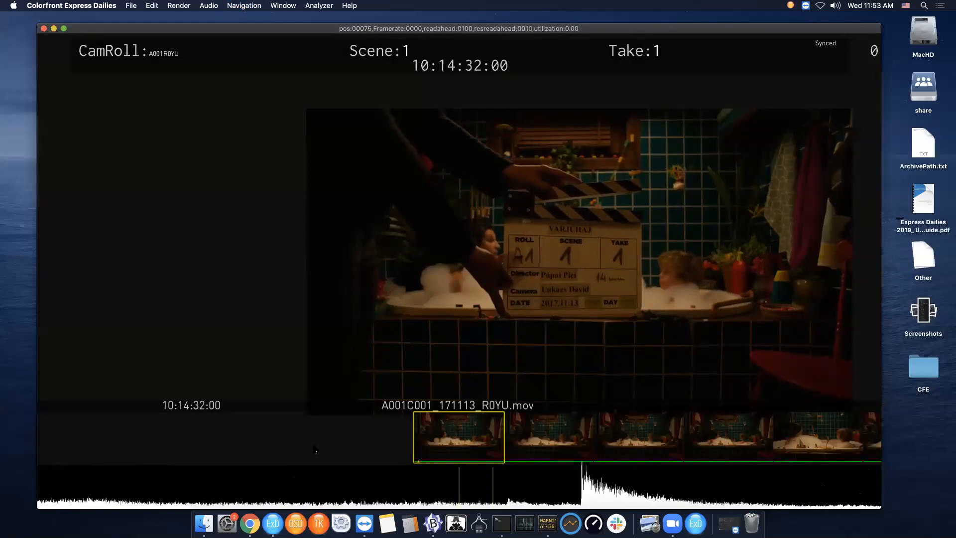
{"action": "key", "text": "Right"}
{"action": "key", "text": "Right"}
{"action": "key", "text": "Right"}
{"action": "key", "text": "Left"}
{"action": "key", "text": "Left"}
{"action": "key", "text": "Right"}
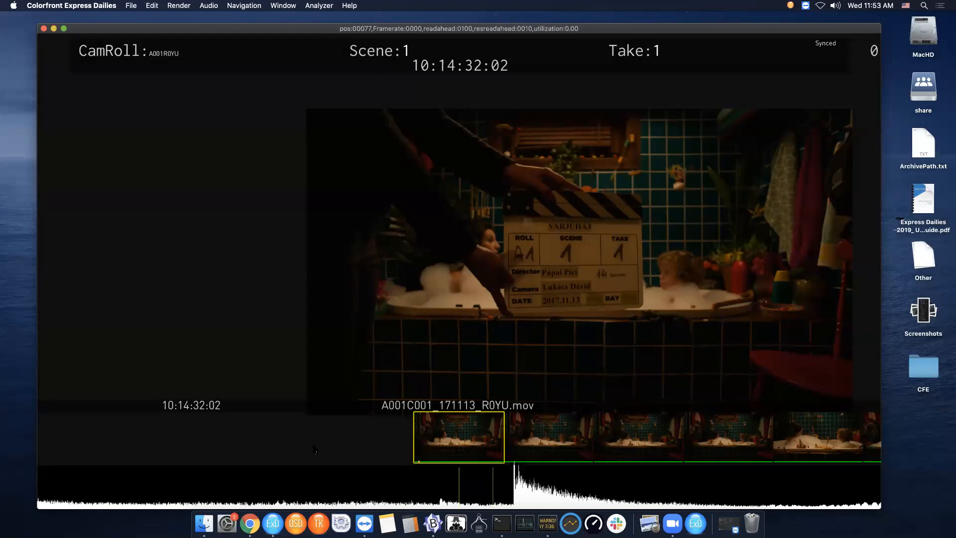
- Sync the audio on the first clip's clap frame
{"action": "key", "text": "s"}
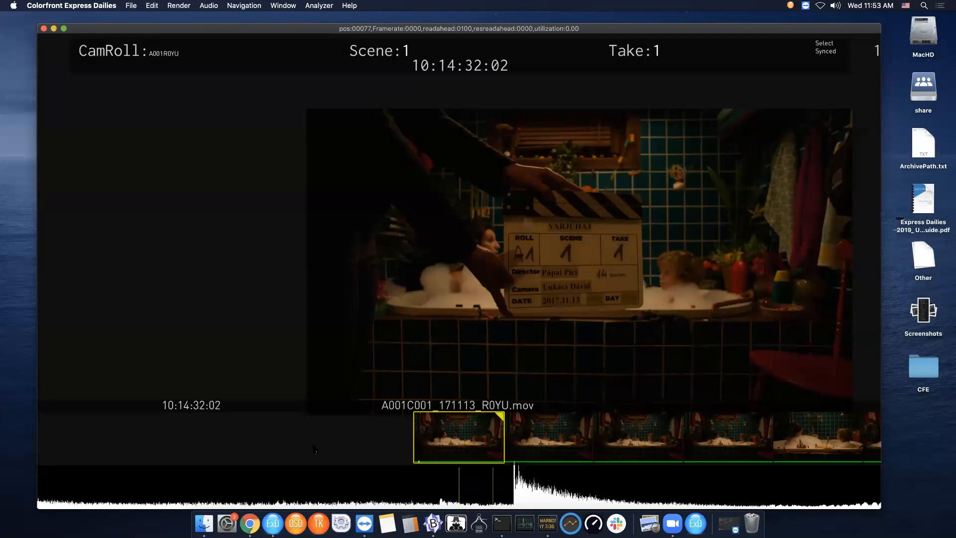
{"action": "key", "text": "s"}
{"action": "key", "text": "s"}
{"action": "key", "text": "s"}
{"action": "key", "text": "s"}
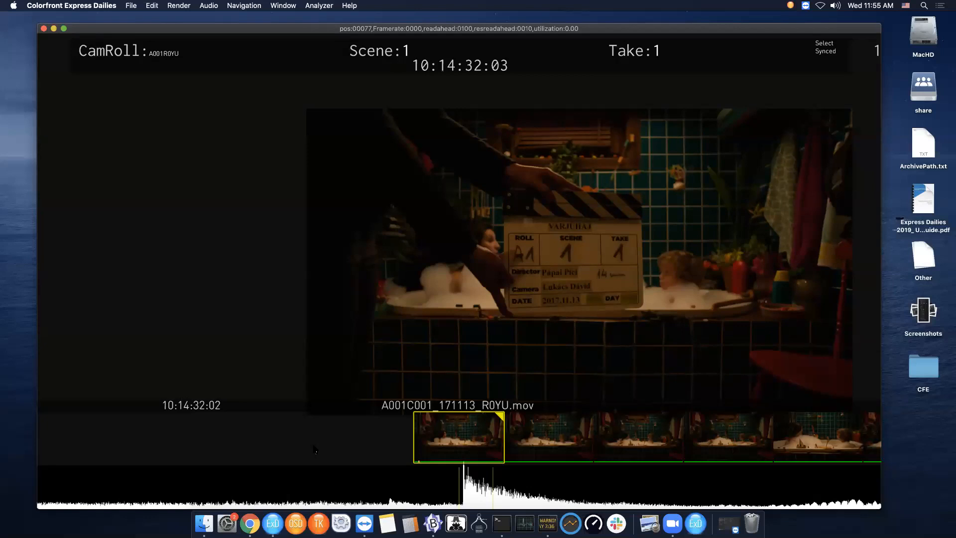
- Move to the next clip, play it to the clap, and step frame by frame around the clap
{"action": "key", "text": "Down"}
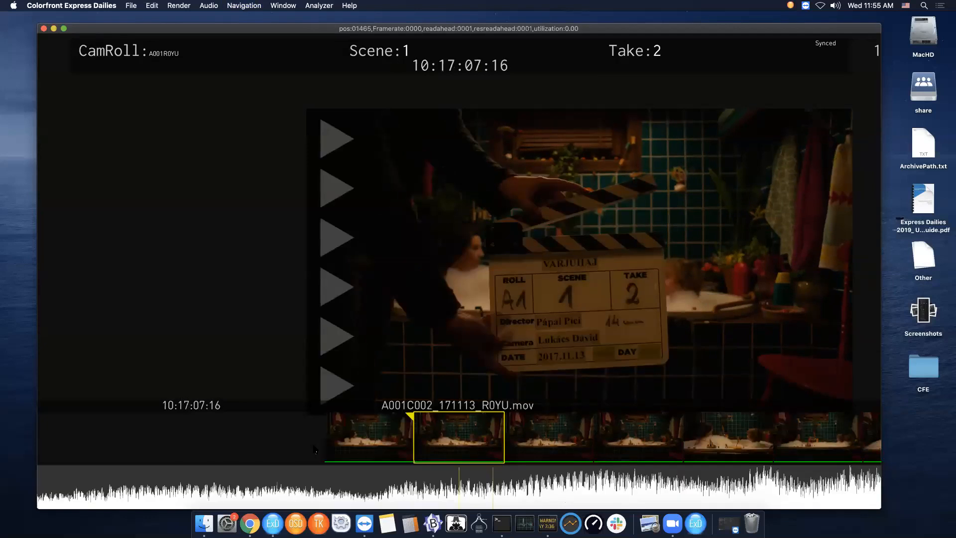
{"action": "key", "text": "space"}
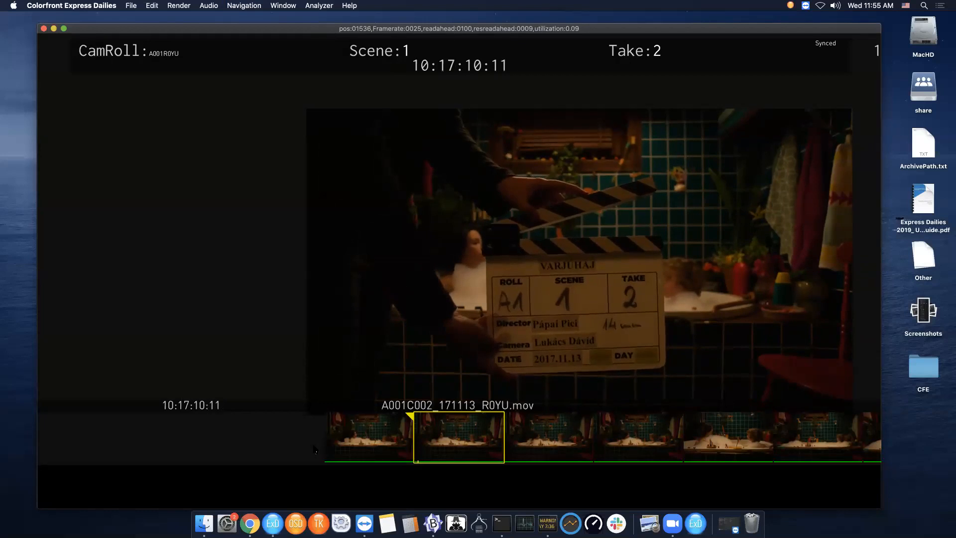
{"action": "key", "text": "space"}
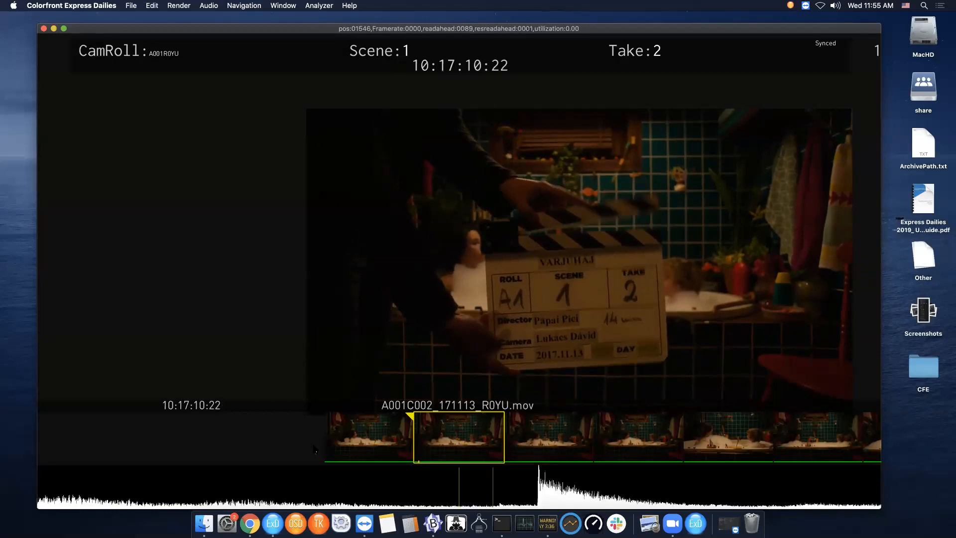
{"action": "key", "text": "Right"}
{"action": "key", "text": "ctrl+Left"}
{"action": "key", "text": "ctrl+Left"}
{"action": "key", "text": "ctrl+Left"}
{"action": "key", "text": "ctrl+Left"}
{"action": "key", "text": "ctrl+Left"}
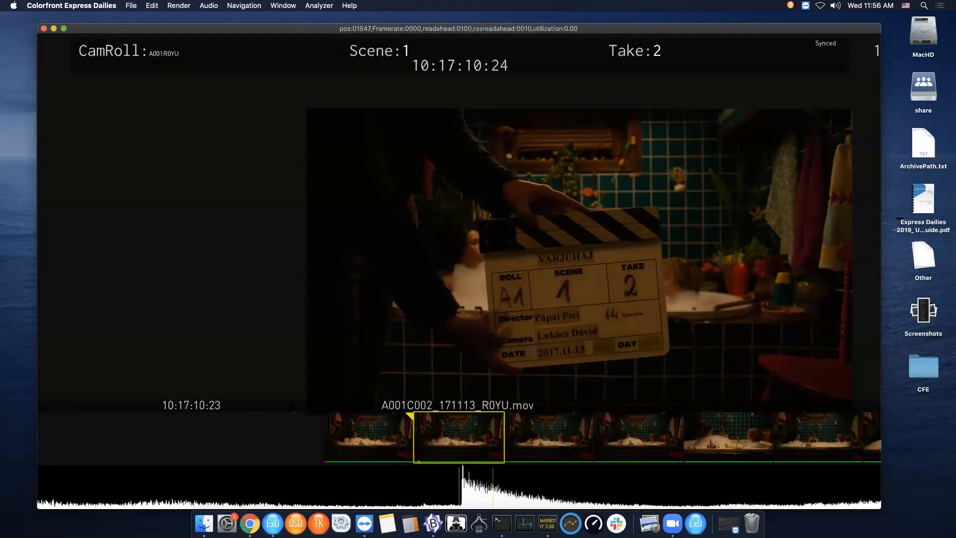
- Un-sync the timeline audio, confirming removal of the synced audio
{"action": "left_click", "coordinate": [213, 6]}
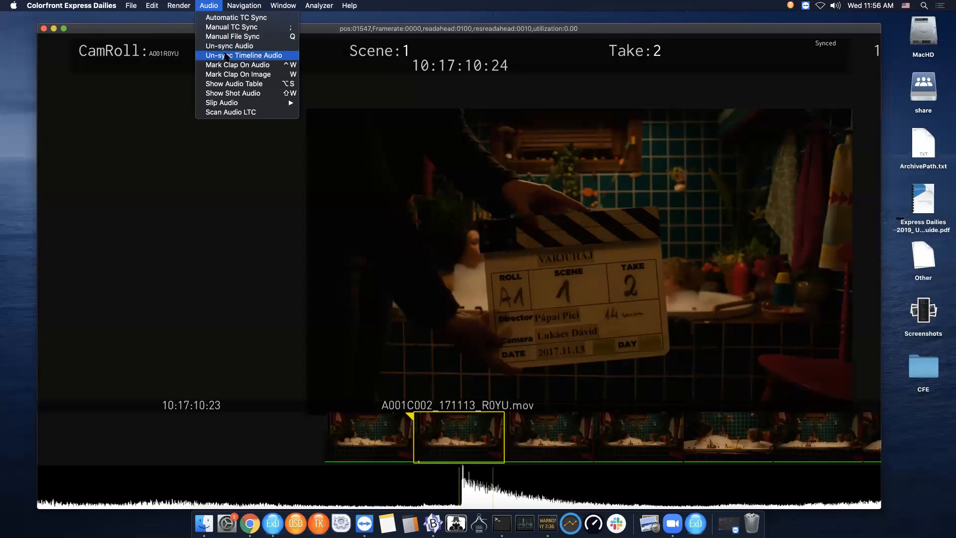
{"action": "left_click", "coordinate": [226, 56]}
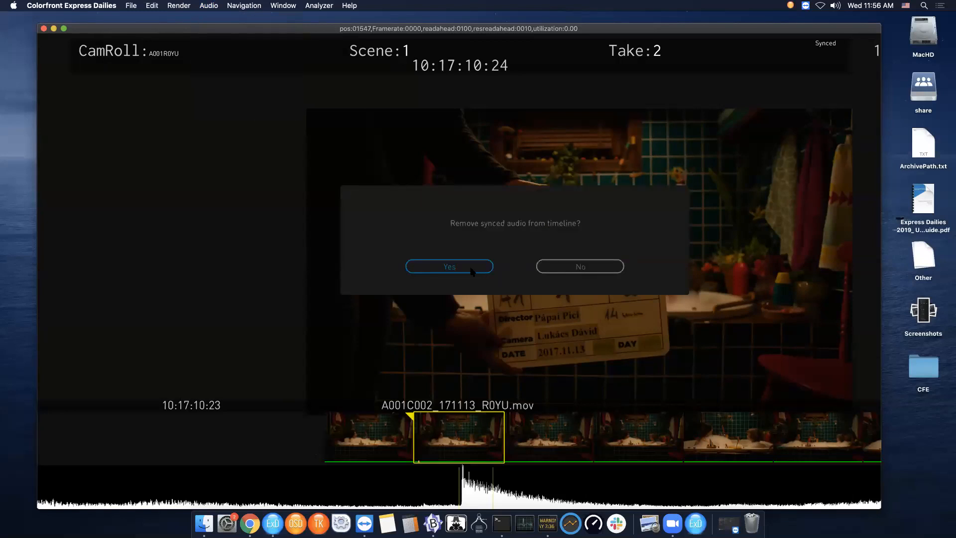
{"action": "left_click", "coordinate": [471, 269]}
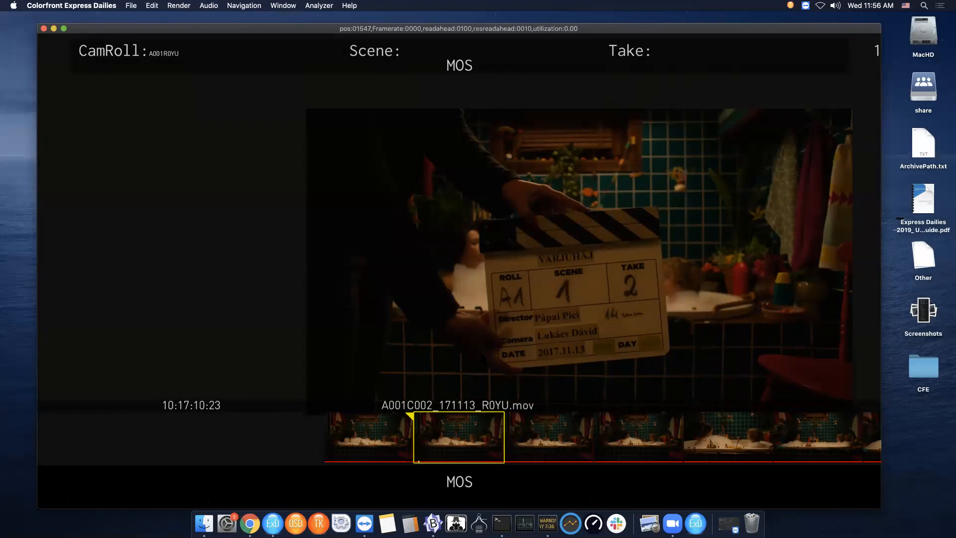
- Return to the first clip and sync its audio by entering timecode 10:14:30:00
{"action": "key", "text": "Up"}
{"action": "key", "text": "Up"}
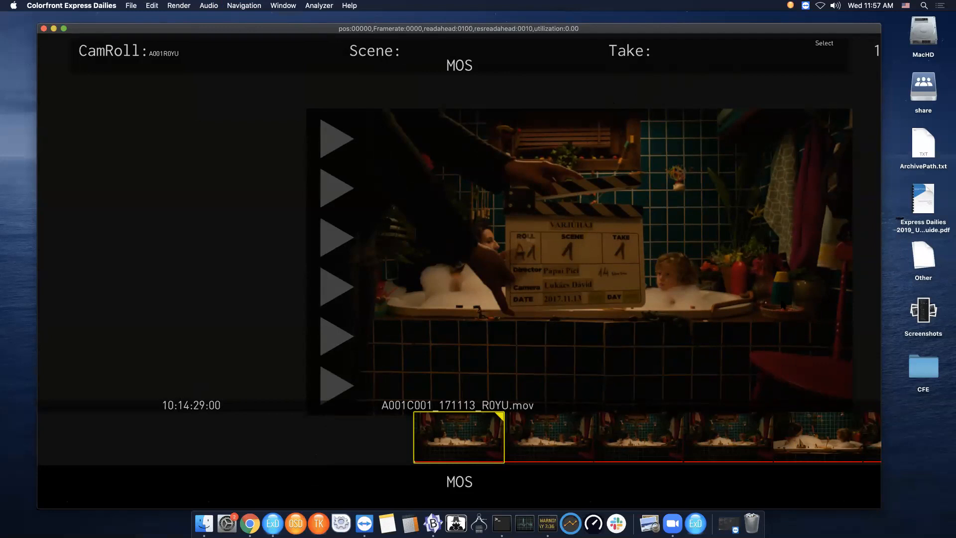
{"action": "key", "text": "space"}
{"action": "key", "text": "space"}
{"action": "key", "text": "Right"}
{"action": "key", "text": "Right"}
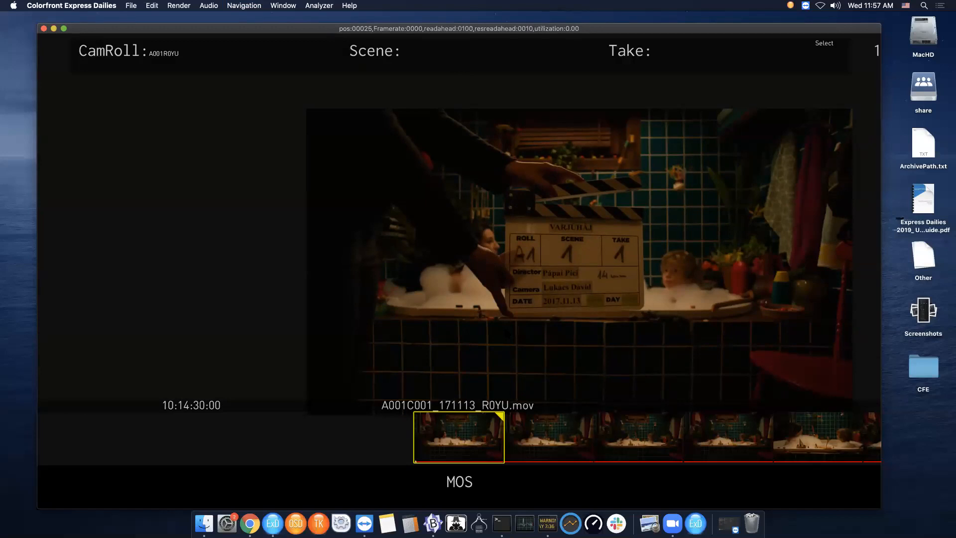
{"action": "type", "text": "10143000"}
{"action": "key", "text": "Return"}
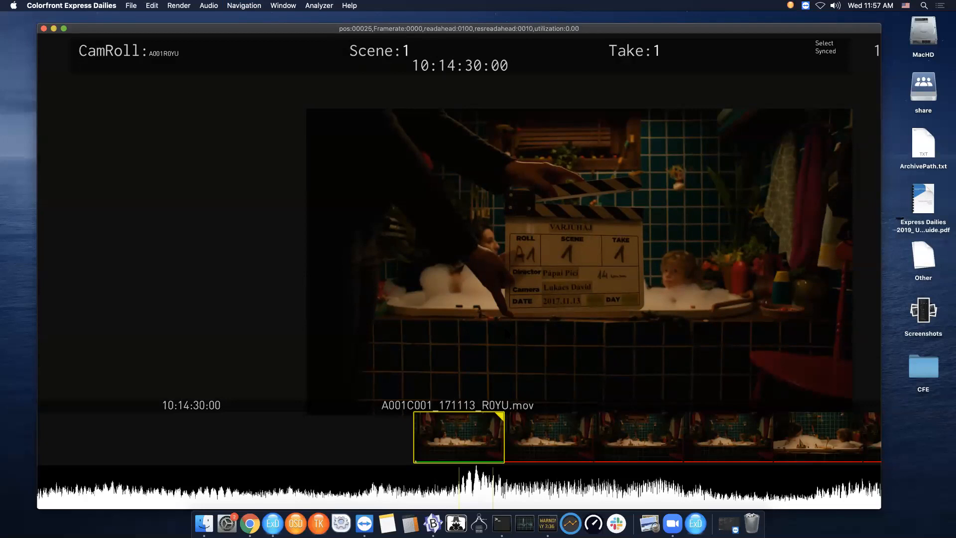
- Step forward frame by frame through the synced first clip
{"action": "key", "text": "Right"}
{"action": "key", "text": "Right"}
{"action": "key", "text": "Right"}
{"action": "key", "text": "Right"}
{"action": "key", "text": "Right"}
{"action": "key", "text": "Right"}
{"action": "key", "text": "Right"}
{"action": "key", "text": "Right"}
{"action": "key", "text": "Right"}
{"action": "key", "text": "Right"}
{"action": "key", "text": "Right"}
{"action": "key", "text": "Right"}
{"action": "key", "text": "Right"}
{"action": "key", "text": "Right"}
{"action": "key", "text": "Right"}
{"action": "key", "text": "Right"}
{"action": "key", "text": "Right"}
{"action": "key", "text": "Right"}
{"action": "key", "text": "Right"}
{"action": "key", "text": "Right"}
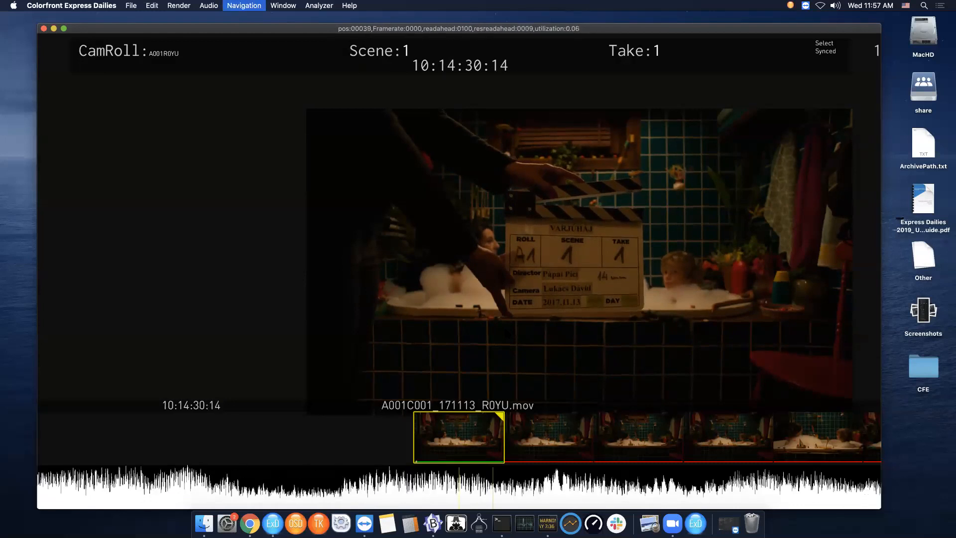
{"action": "key", "text": "Right"}
{"action": "key", "text": "Right"}
{"action": "key", "text": "Right"}
{"action": "key", "text": "Right"}
{"action": "key", "text": "Right"}
{"action": "key", "text": "Right"}
{"action": "key", "text": "Right"}
{"action": "key", "text": "Right"}
{"action": "key", "text": "Right"}
{"action": "key", "text": "Right"}
{"action": "key", "text": "Right"}
{"action": "key", "text": "Right"}
{"action": "key", "text": "Right"}
{"action": "key", "text": "Right"}
{"action": "key", "text": "Right"}
{"action": "key", "text": "Right"}
{"action": "key", "text": "Right"}
{"action": "key", "text": "Right"}
{"action": "key", "text": "Right"}
{"action": "key", "text": "Right"}
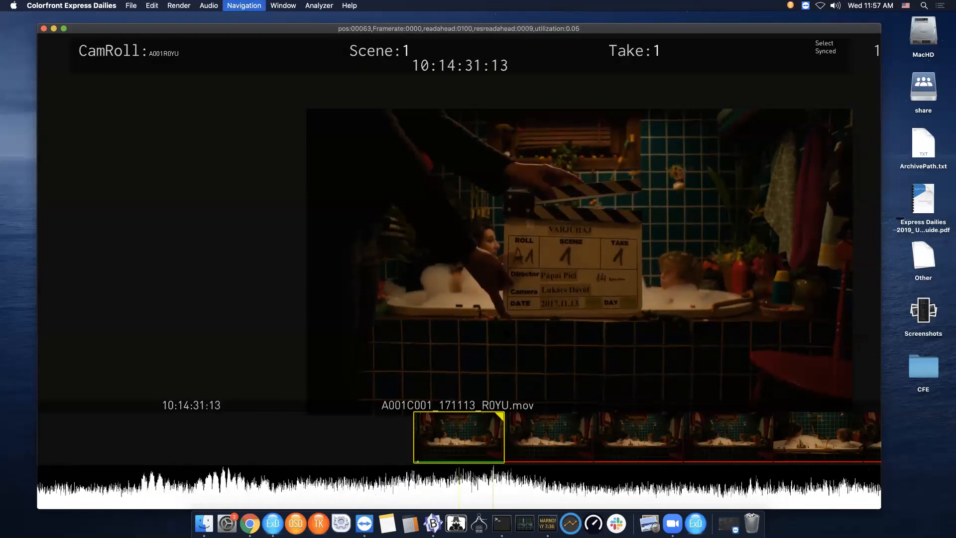
- Step frame by frame back and forth around the clap on the first clip
{"action": "key", "text": "Right"}
{"action": "key", "text": "Right"}
{"action": "key", "text": "Right"}
{"action": "key", "text": "Right"}
{"action": "key", "text": "Right"}
{"action": "key", "text": "Right"}
{"action": "key", "text": "Right"}
{"action": "key", "text": "Right"}
{"action": "key", "text": "Left"}
{"action": "key", "text": "Left"}
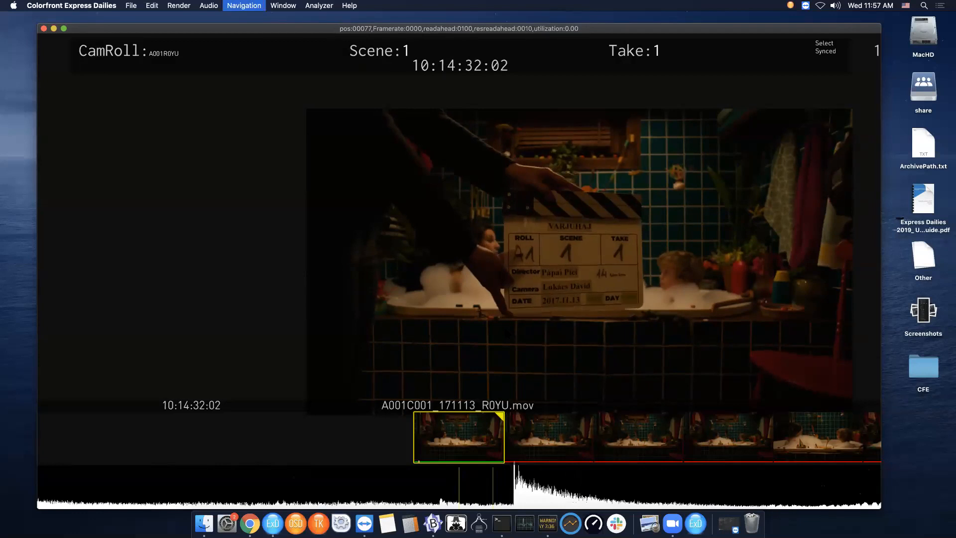
{"action": "key", "text": "Left"}
{"action": "key", "text": "Right"}
{"action": "key", "text": "Right"}
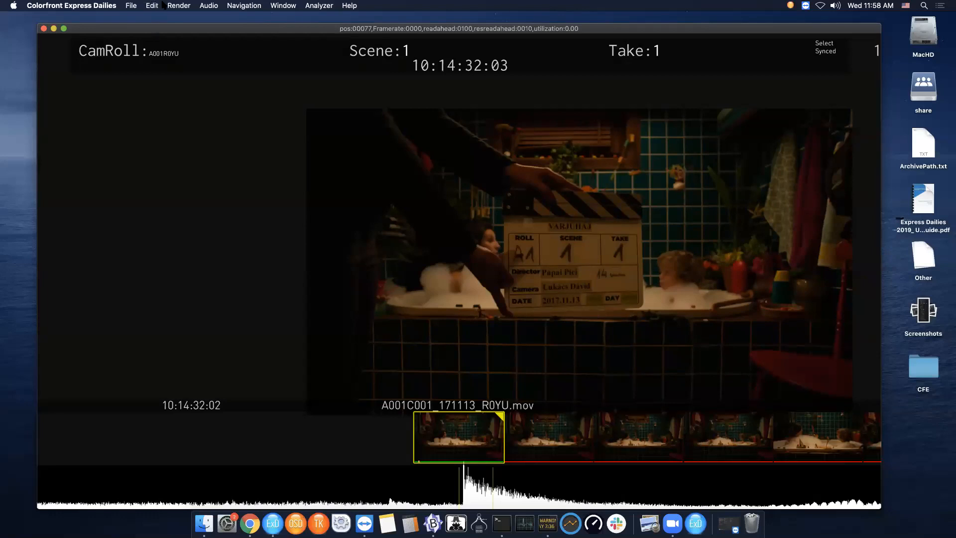
- Un-sync the timeline audio, confirming removal of the synced audio
{"action": "left_click", "coordinate": [209, 6]}
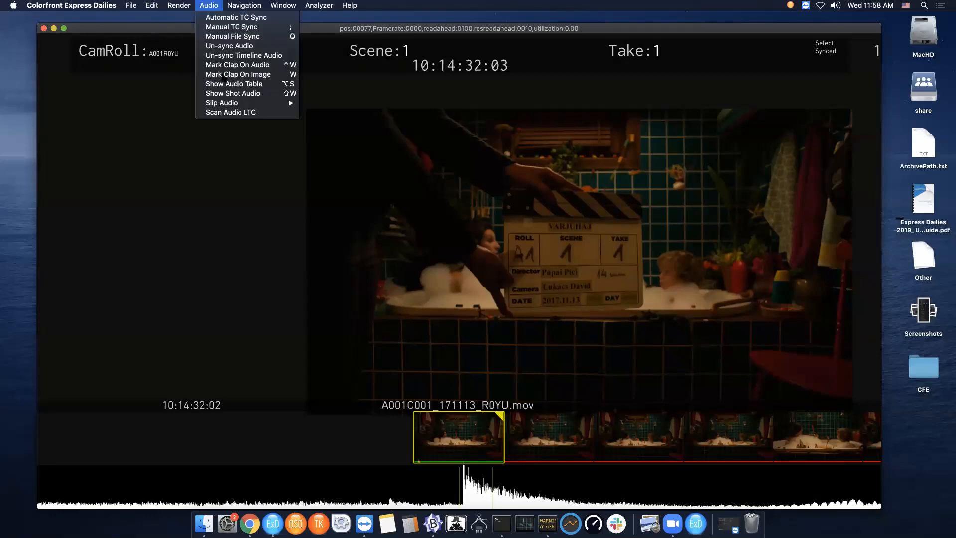
{"action": "left_click", "coordinate": [244, 56]}
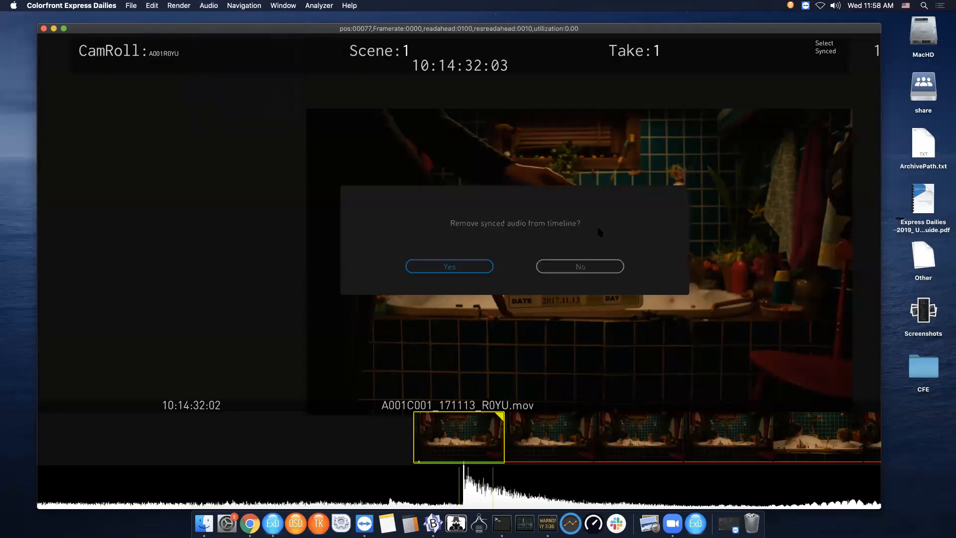
{"action": "left_click", "coordinate": [473, 268]}
{"action": "left_click_drag", "start_coordinate": [585, 265], "coordinate": [458, 279]}
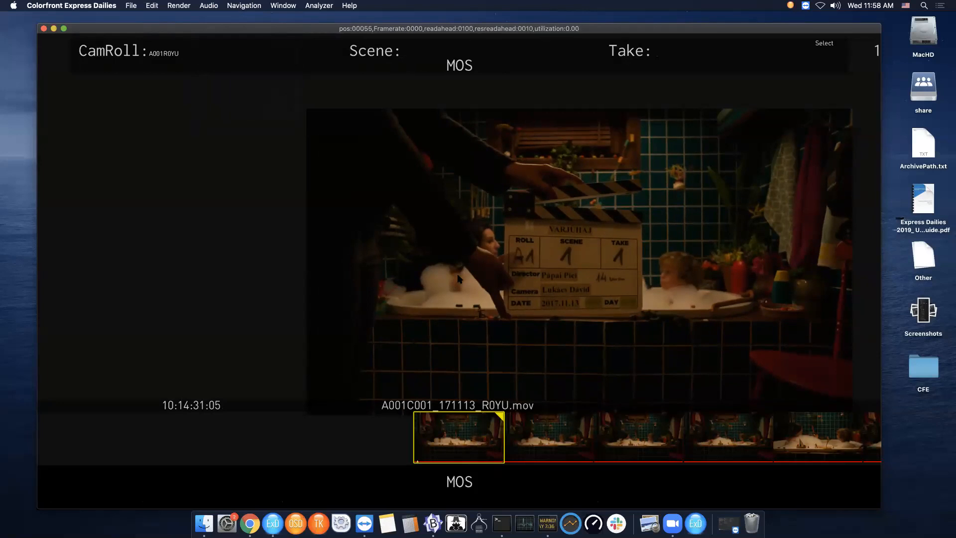
- Open the audio table, sync the first clip to VARJUHAJ-T001.WAV, and close the table
{"action": "key", "text": "a"}
{"action": "left_click_drag", "start_coordinate": [679, 307], "coordinate": [744, 372]}
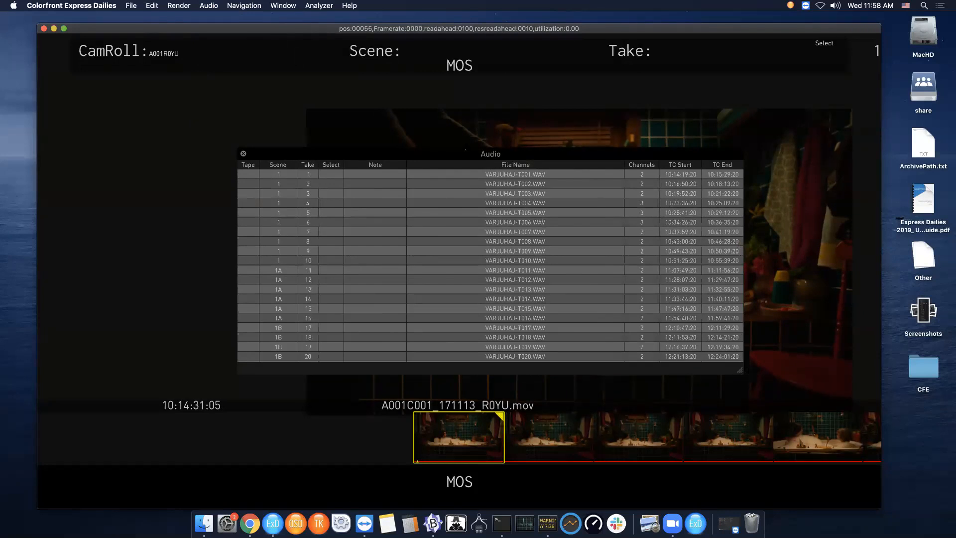
{"action": "left_click_drag", "start_coordinate": [443, 162], "coordinate": [342, 139]}
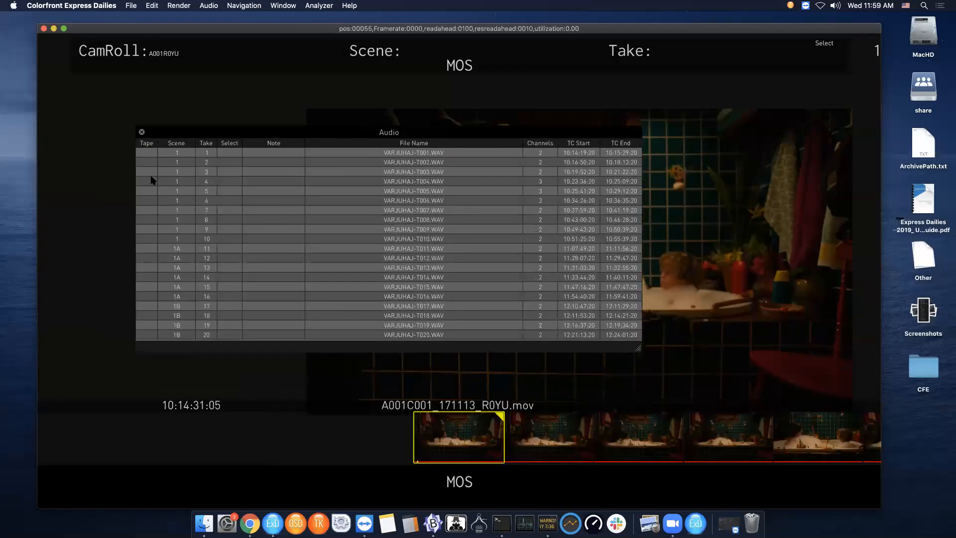
{"action": "left_click", "coordinate": [334, 154]}
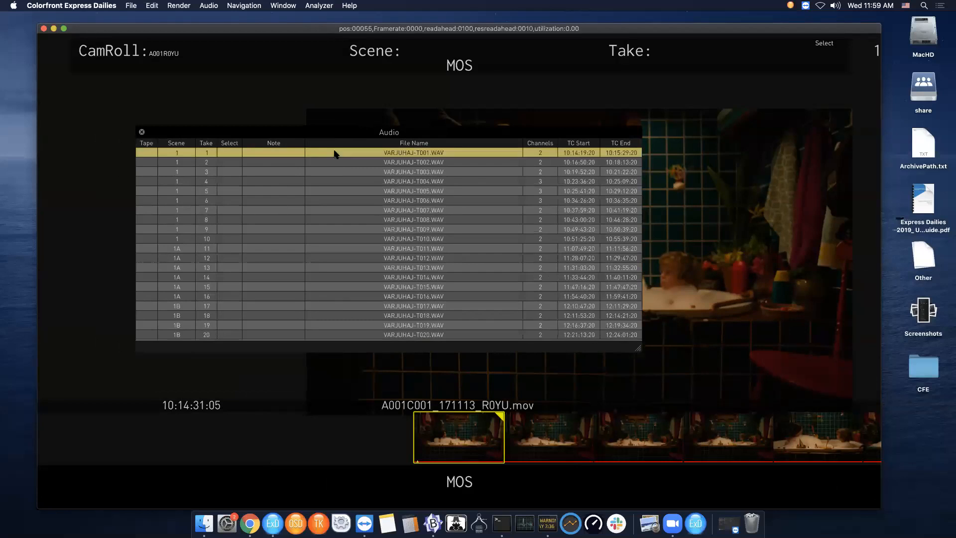
{"action": "double_click", "coordinate": [334, 152]}
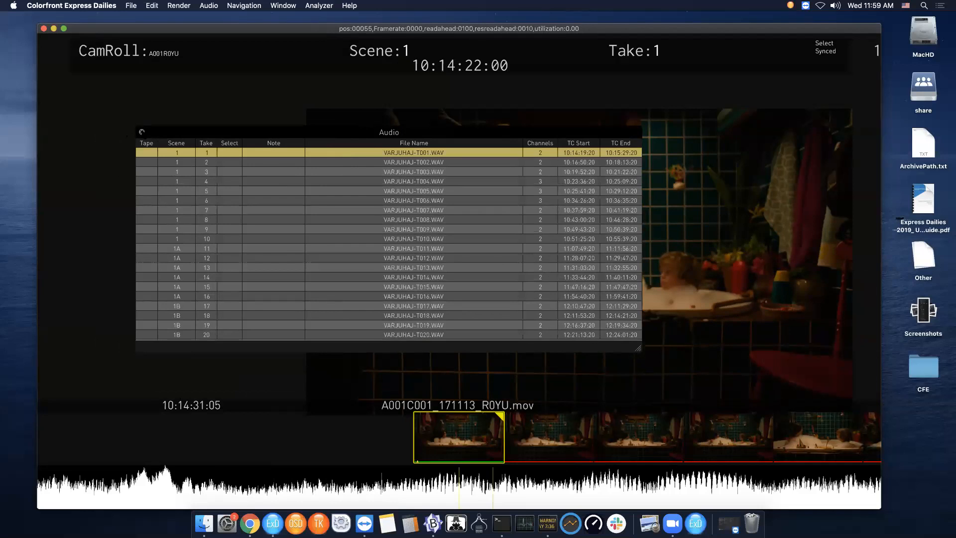
{"action": "left_click", "coordinate": [142, 132]}
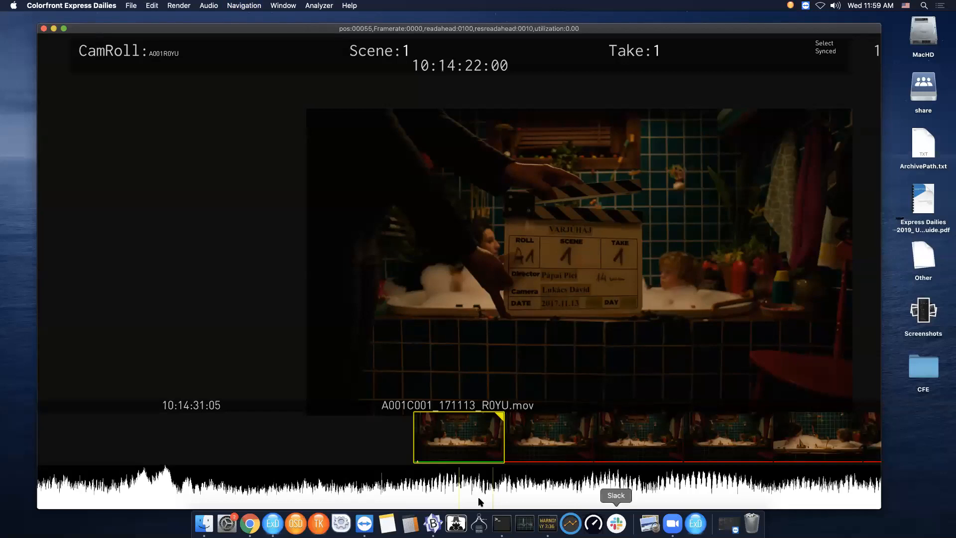
- Jump to the next clip and back, then play the first clip up to the clap
{"action": "mouse_move", "coordinate": [466, 435]}
{"action": "key", "text": "Down"}
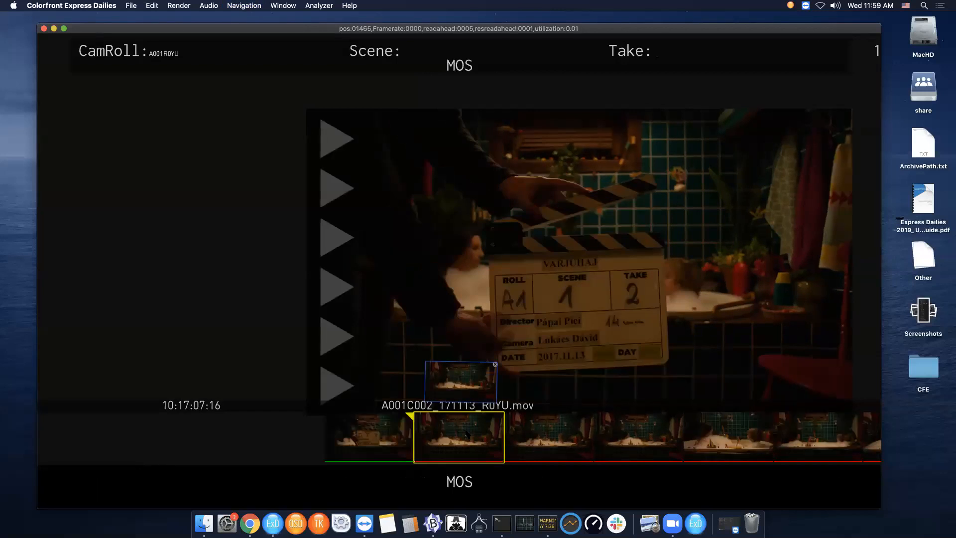
{"action": "key", "text": "Up"}
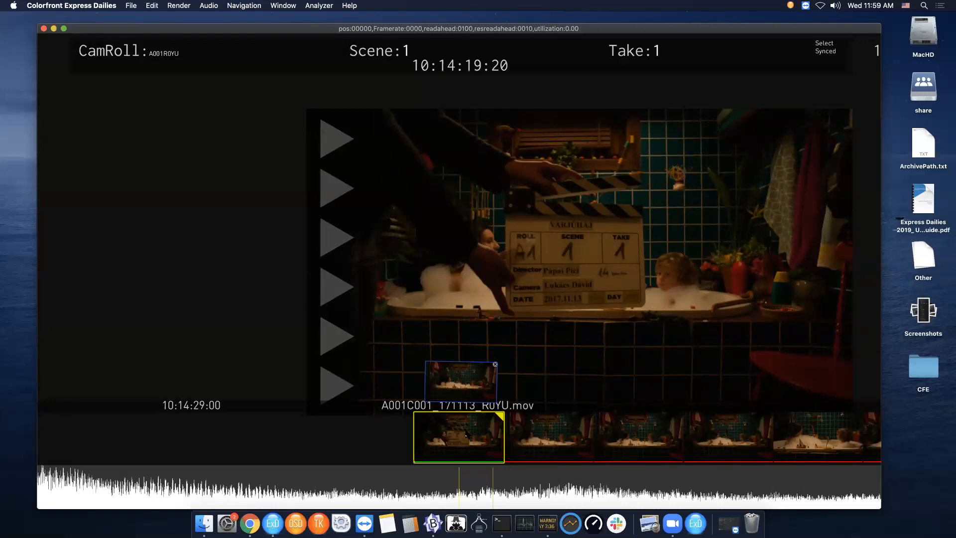
{"action": "key", "text": "space"}
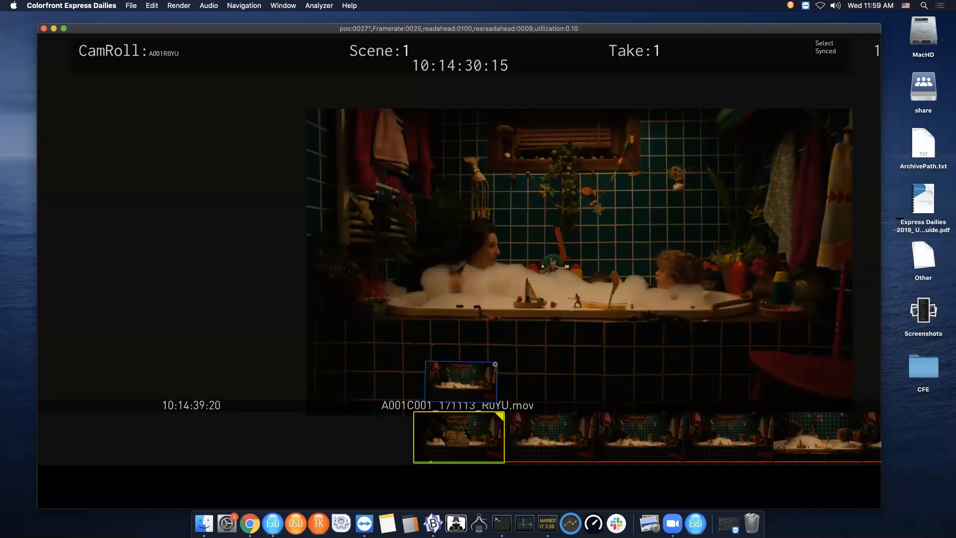
{"action": "key", "text": "space"}
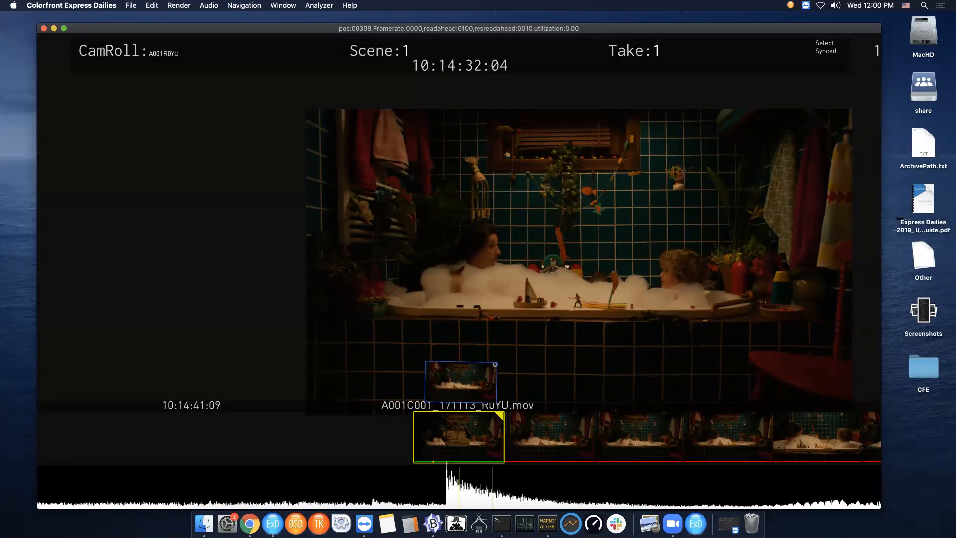
- Step back to the clap, return to the clip start, replay, and step frame by frame around the clap
{"action": "key", "text": "Left"}
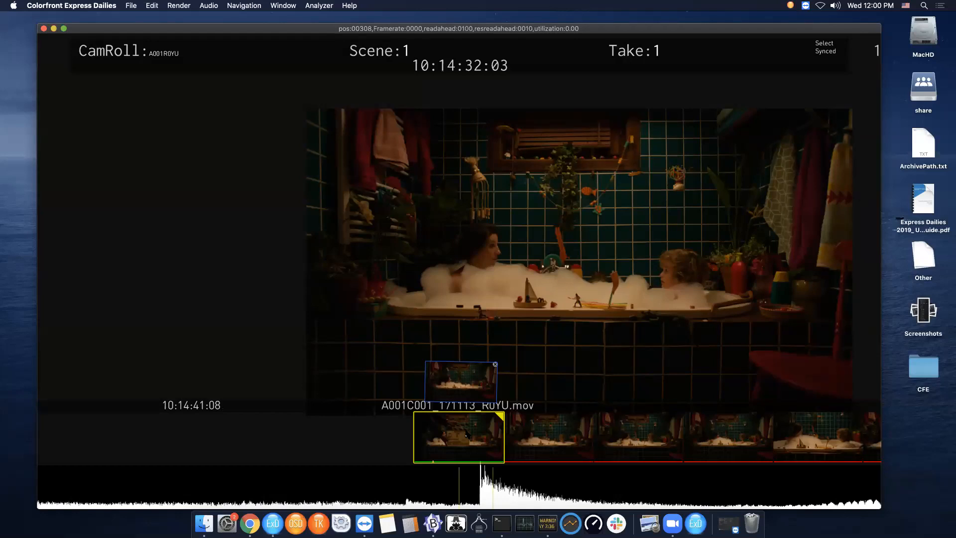
{"action": "key", "text": "s"}
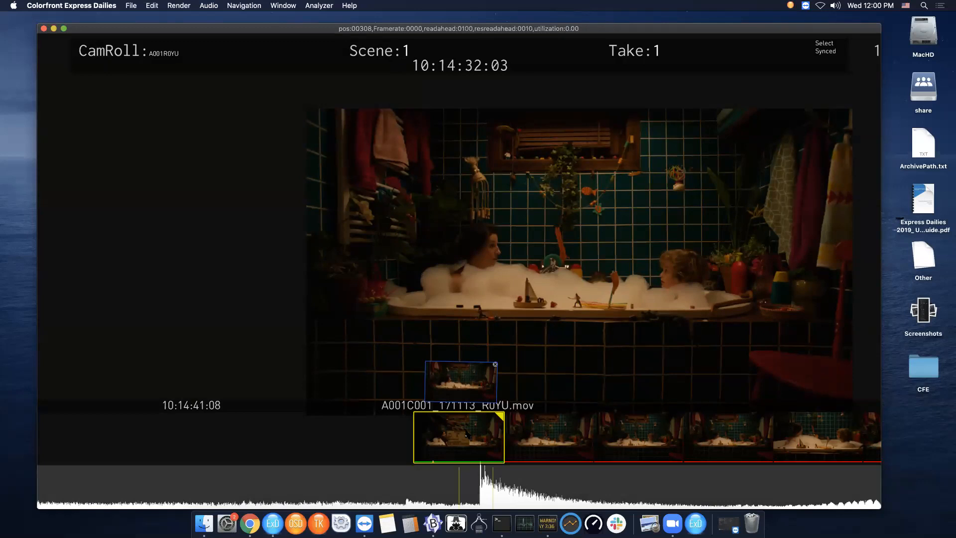
{"action": "key", "text": "Home"}
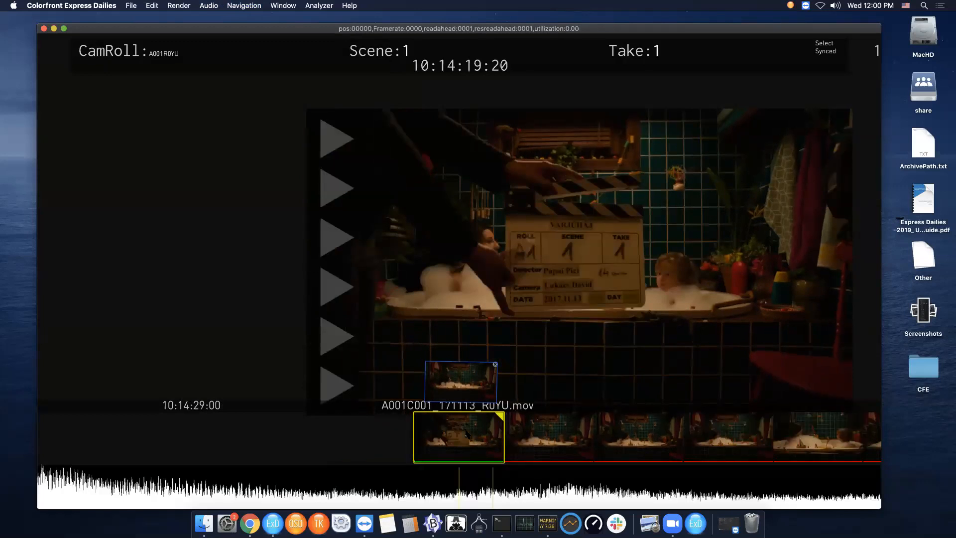
{"action": "key", "text": "space"}
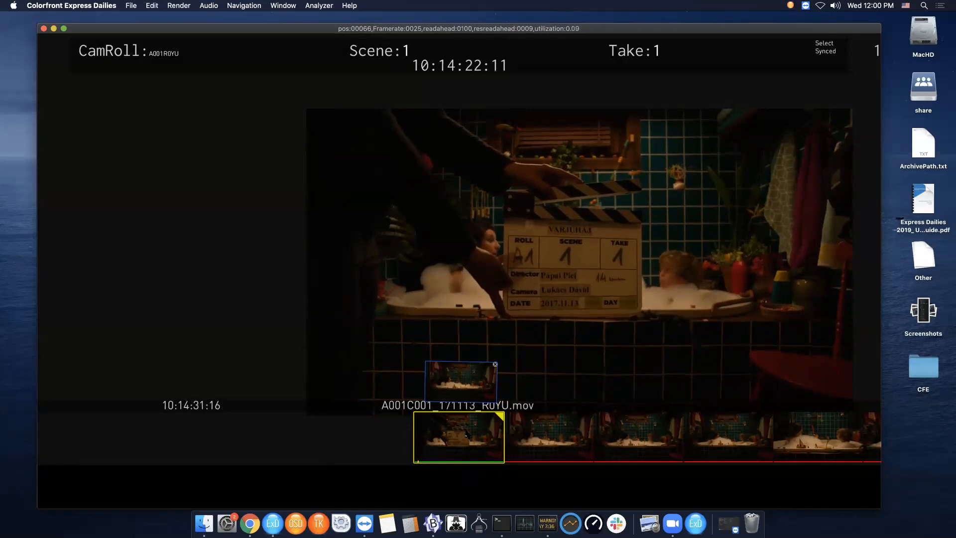
{"action": "key", "text": "space"}
{"action": "key", "text": "Left"}
{"action": "key", "text": "Left"}
{"action": "key", "text": "Right"}
{"action": "key", "text": "Right"}
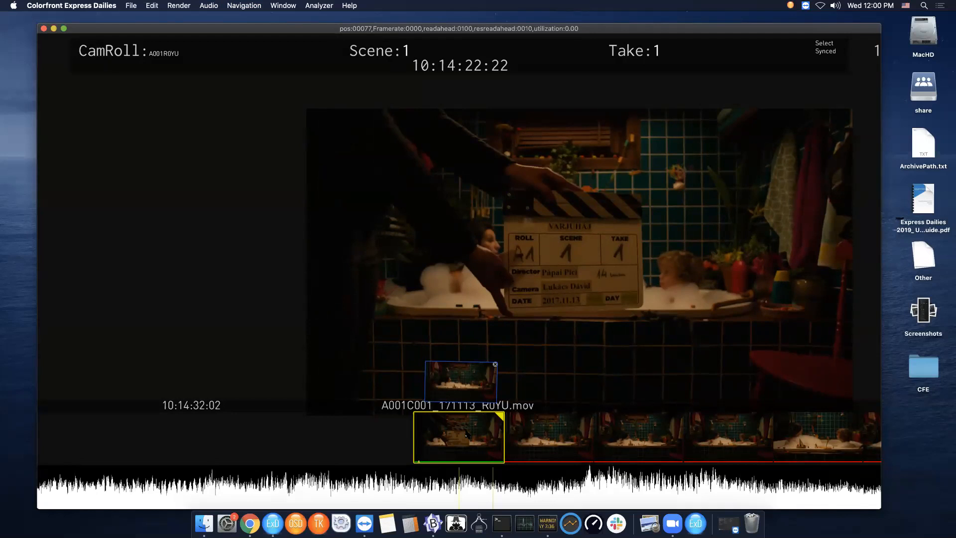
- Mark the clap frame and slip the synced audio two steps earlier
{"action": "key", "text": "c"}
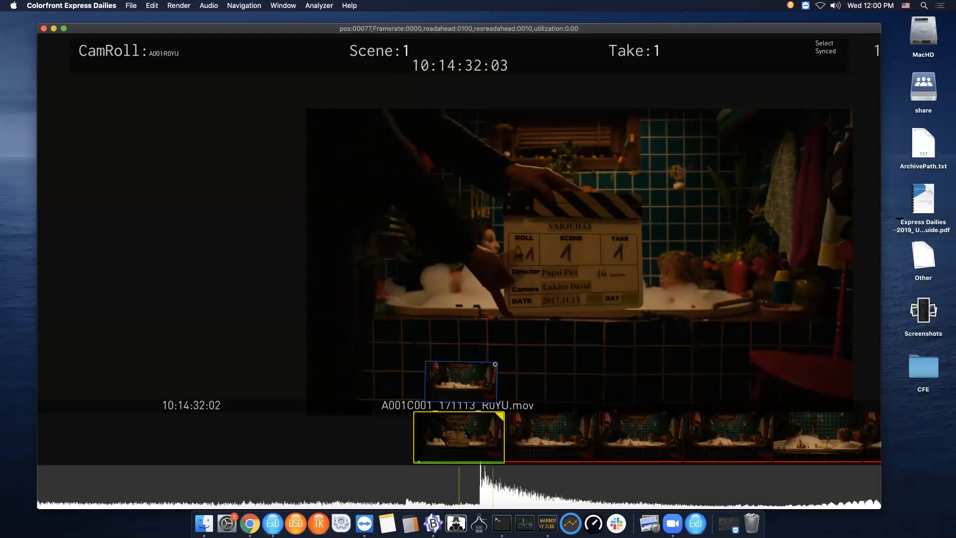
{"action": "key", "text": "alt+Left"}
{"action": "key", "text": "alt+Left"}
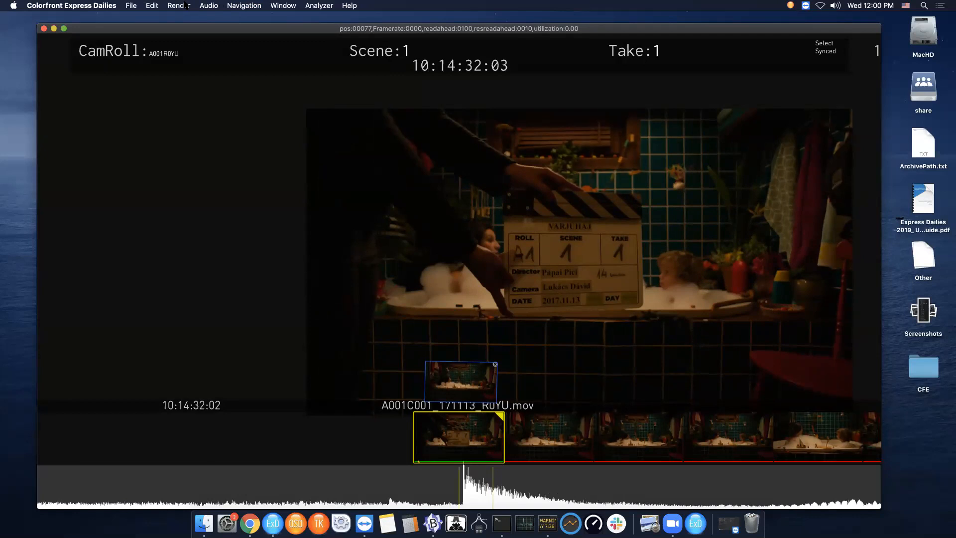
- Un-sync the timeline audio again, confirming removal of the synced audio
{"action": "left_click", "coordinate": [209, 6]}
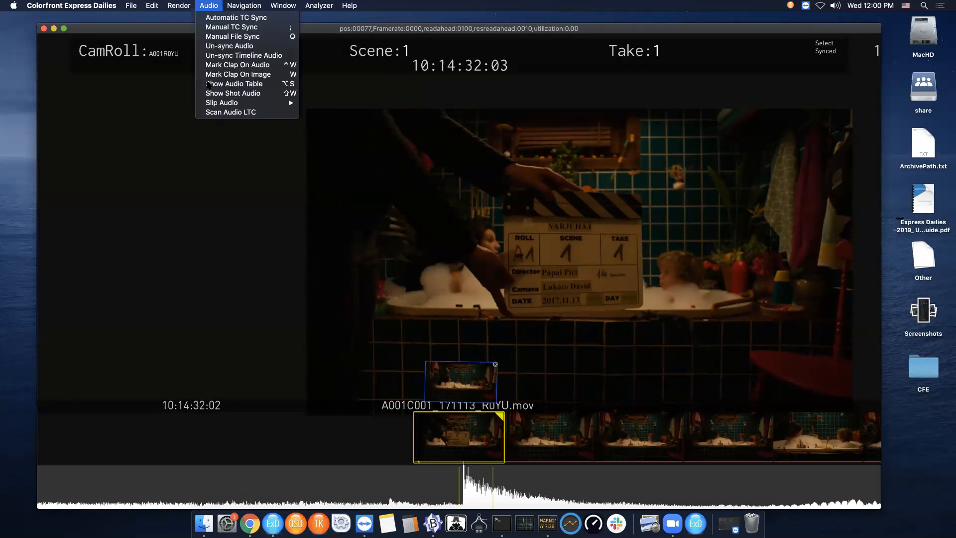
{"action": "left_click", "coordinate": [221, 55]}
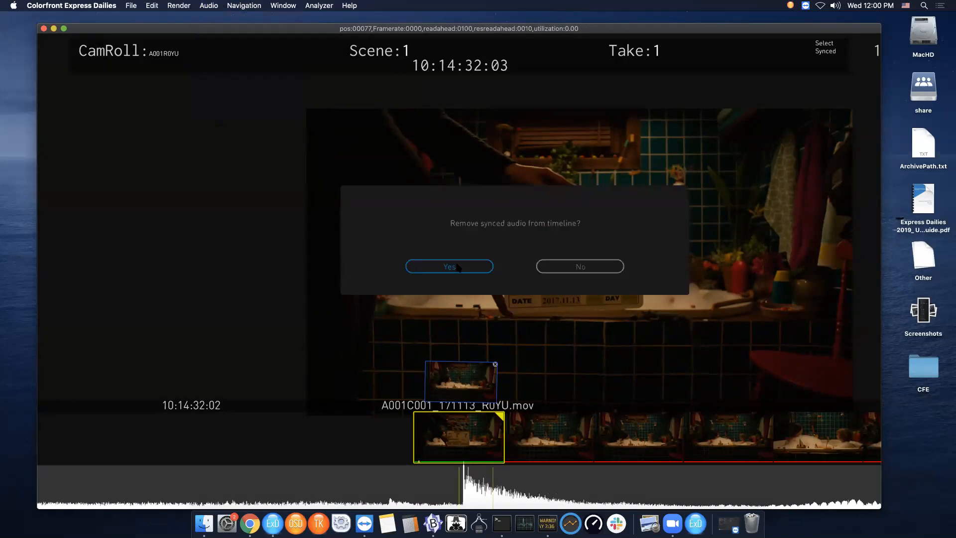
{"action": "left_click", "coordinate": [458, 268]}
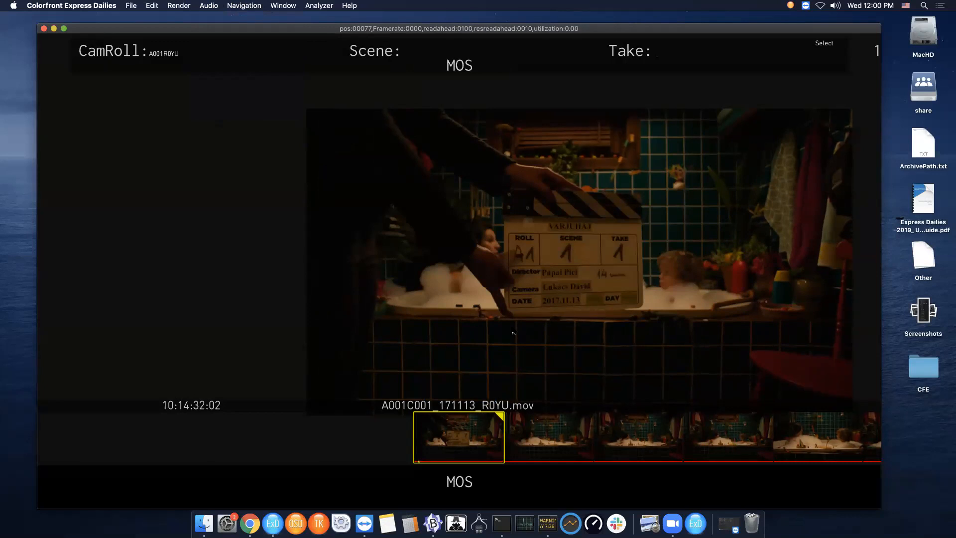
- Reopen the audio table, sync VARJUHAJ-T001.WAV to the first clip again, and close the table
{"action": "key", "text": "a"}
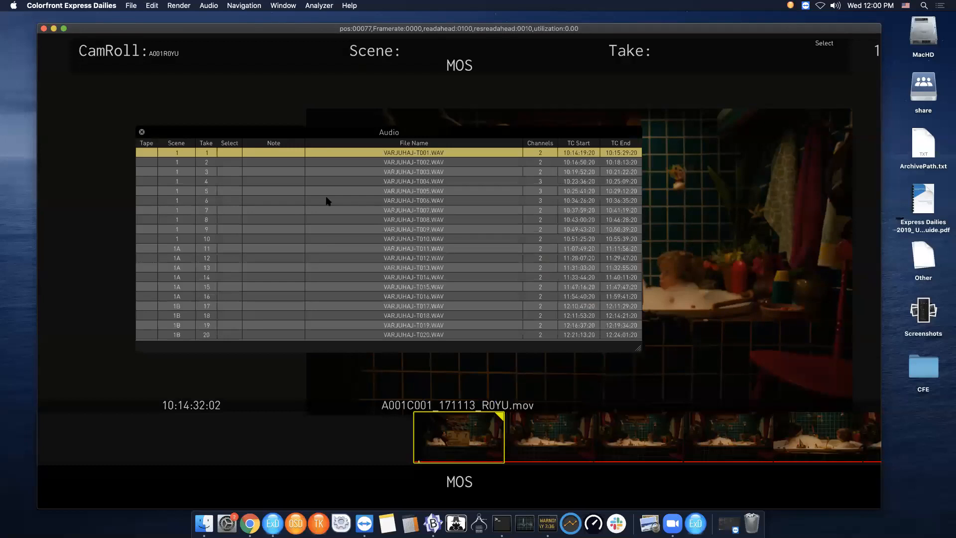
{"action": "double_click", "coordinate": [234, 155]}
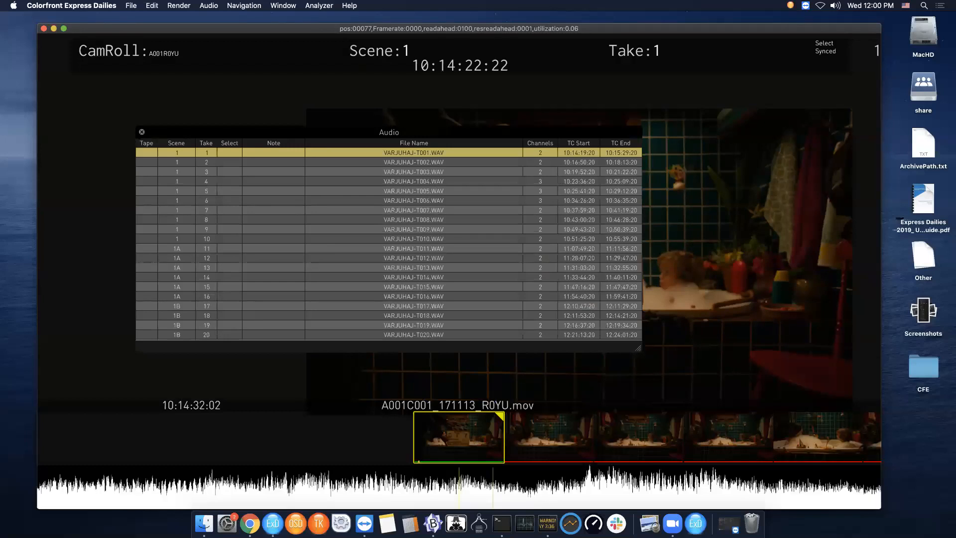
{"action": "key", "text": "a"}
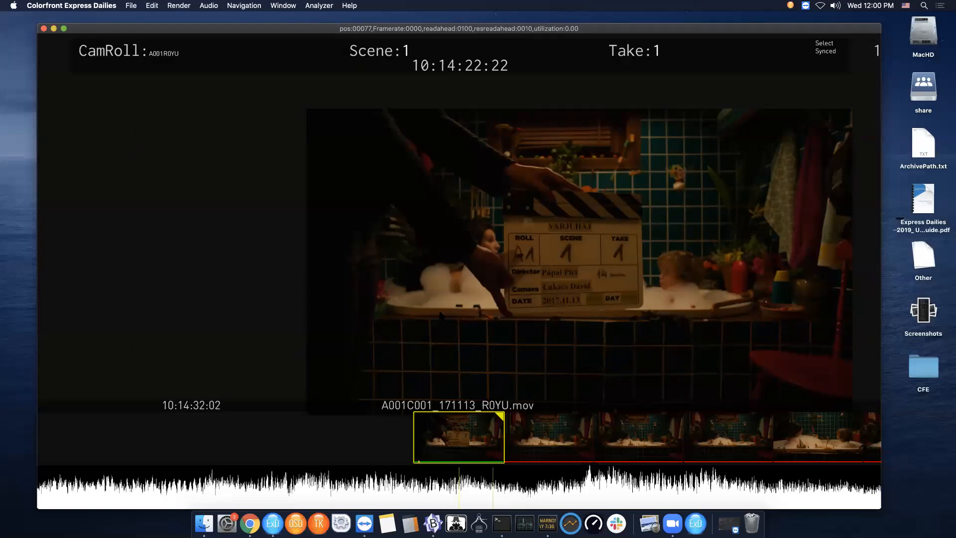
- Cycle the audio waveform display through its view modes
{"action": "key", "text": "w"}
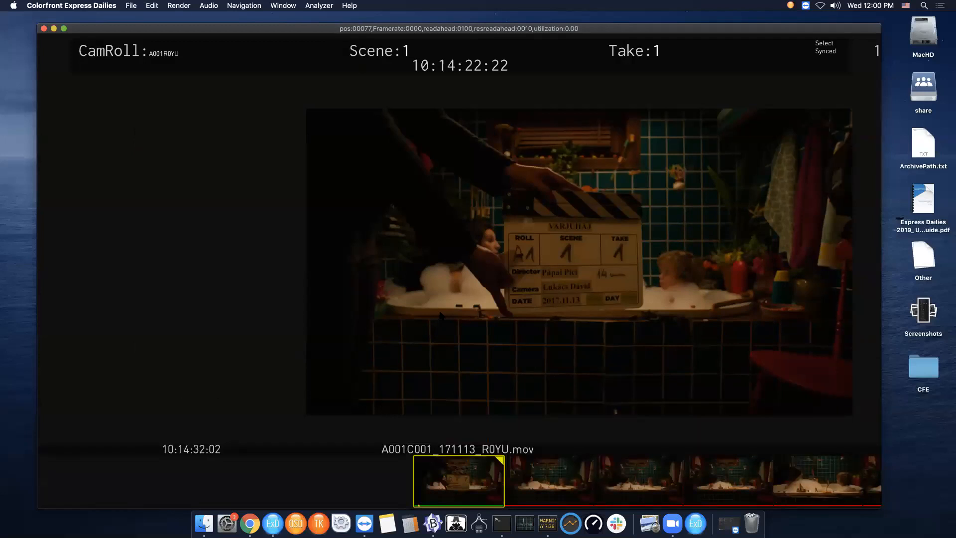
{"action": "key", "text": "w"}
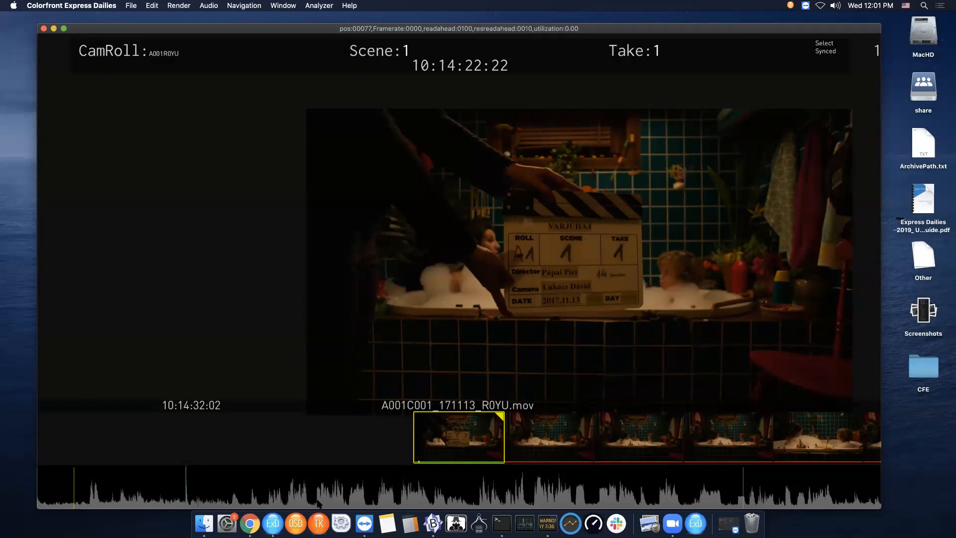
{"action": "key", "text": "w"}
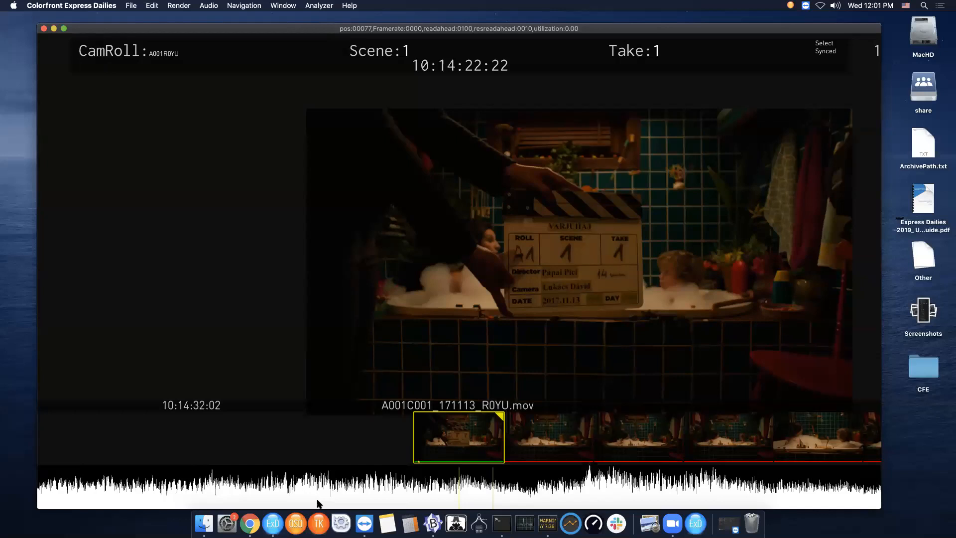
- Step one frame back and forward at the clap on the re-synced first clip
{"action": "key", "text": "Left"}
{"action": "key", "text": "Right"}
{"action": "key", "text": "s"}
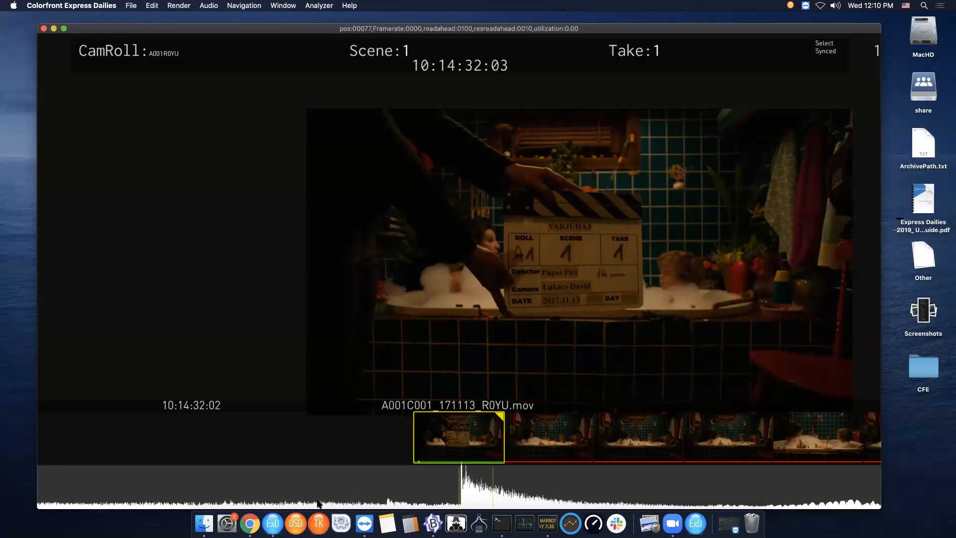
- Switch the viewer to full screen, open the HUD panel and move it beside the image
{"action": "left_click", "coordinate": [64, 28]}
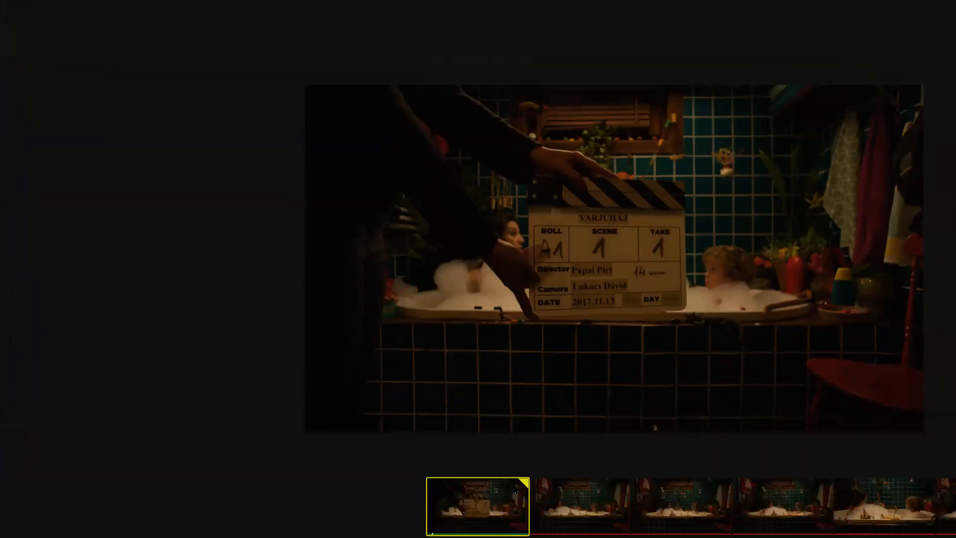
{"action": "key", "text": "Tab"}
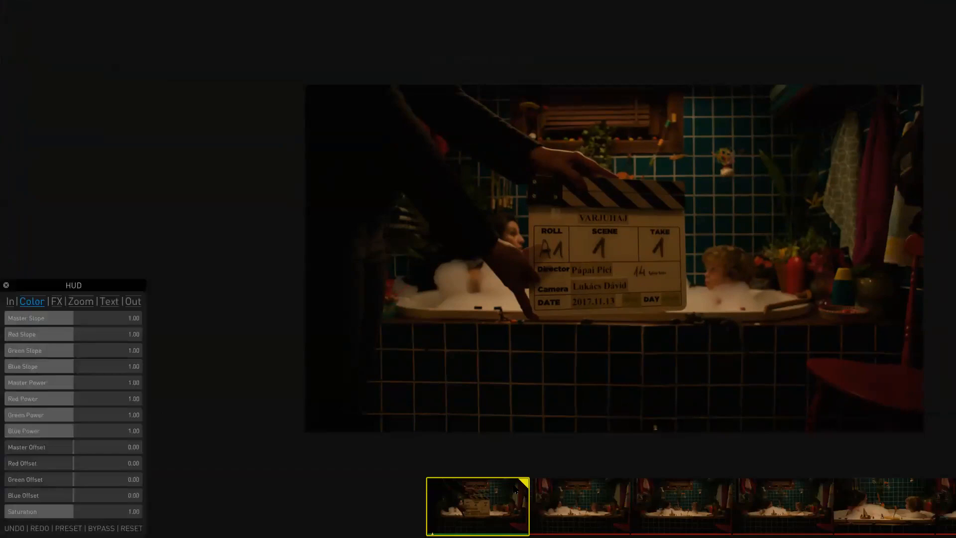
{"action": "left_click_drag", "start_coordinate": [121, 294], "coordinate": [222, 174]}
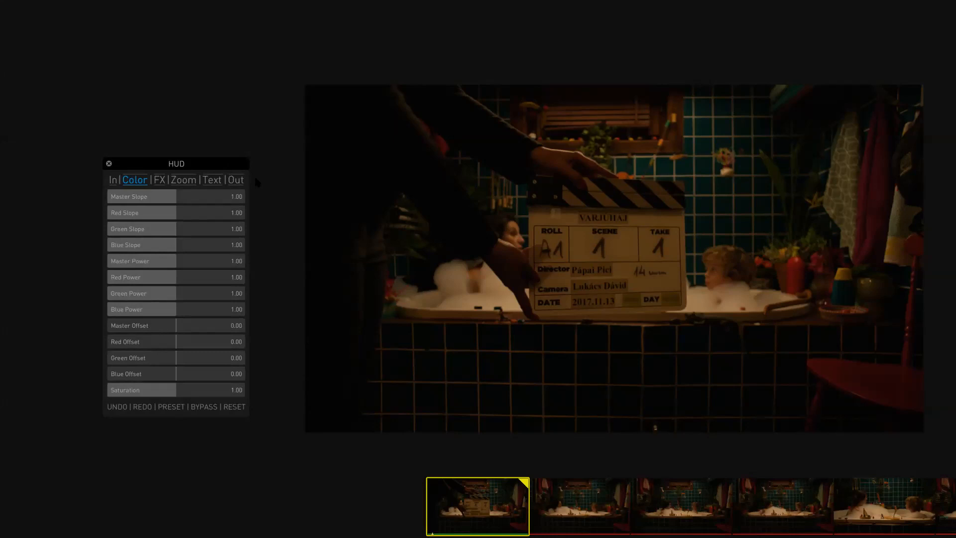
- Browse the HUD's In, Color, FX, Zoom, Text and Out pages to review their settings
{"action": "left_click", "coordinate": [113, 181]}
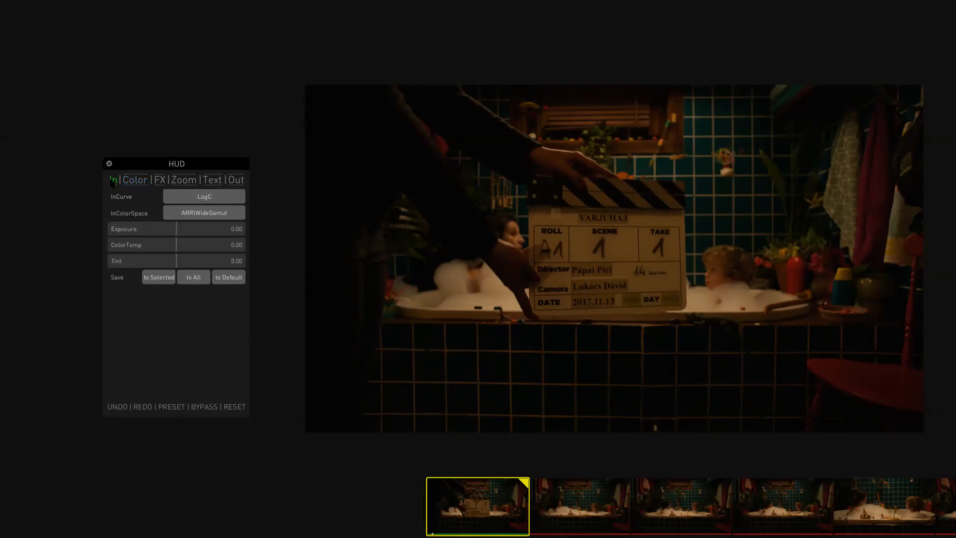
{"action": "left_click", "coordinate": [131, 182]}
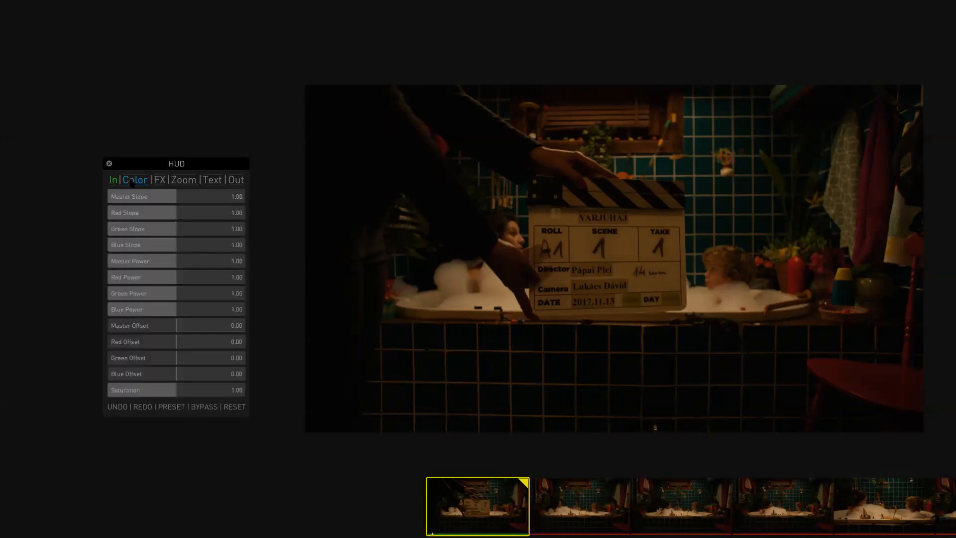
{"action": "left_click", "coordinate": [160, 182]}
{"action": "left_click", "coordinate": [160, 181]}
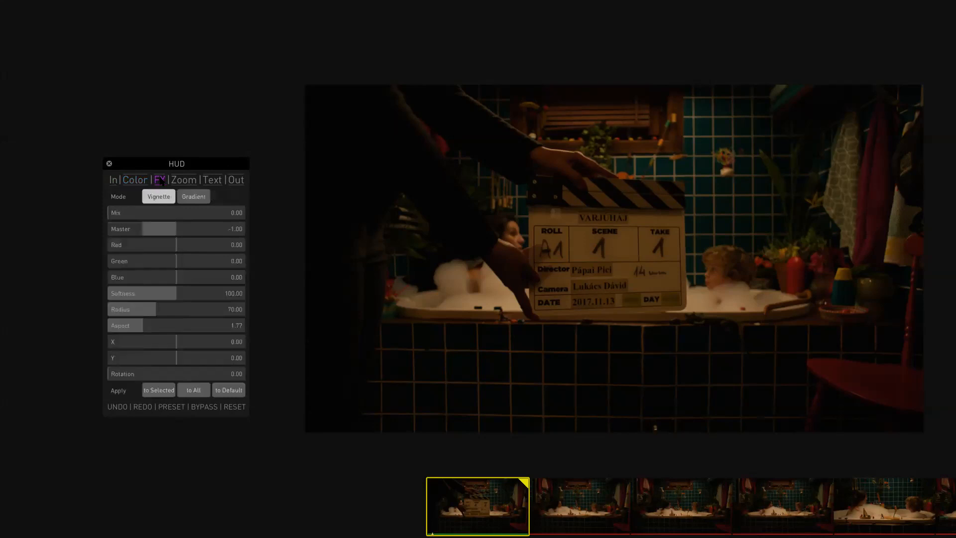
{"action": "left_click", "coordinate": [161, 181]}
{"action": "left_click", "coordinate": [160, 181]}
{"action": "left_click", "coordinate": [179, 182]}
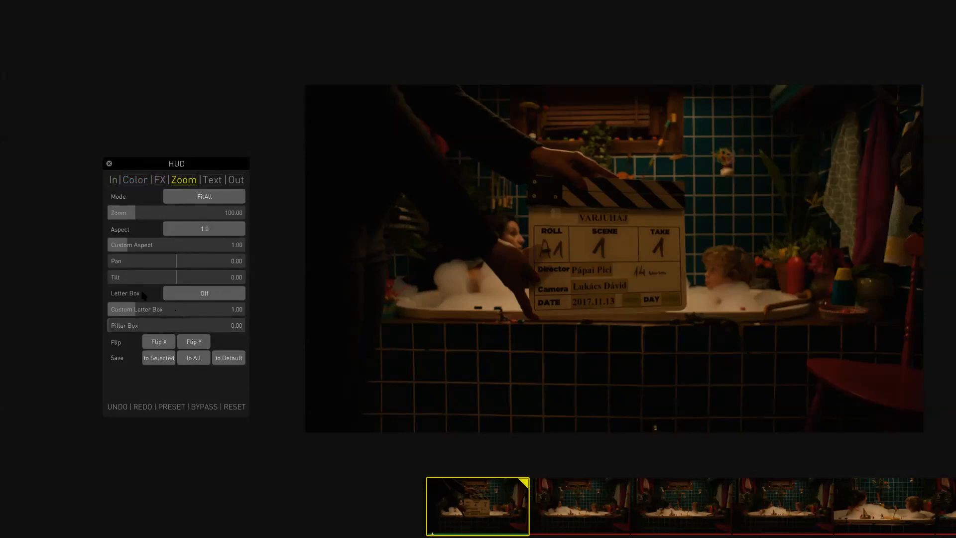
{"action": "left_click", "coordinate": [210, 181]}
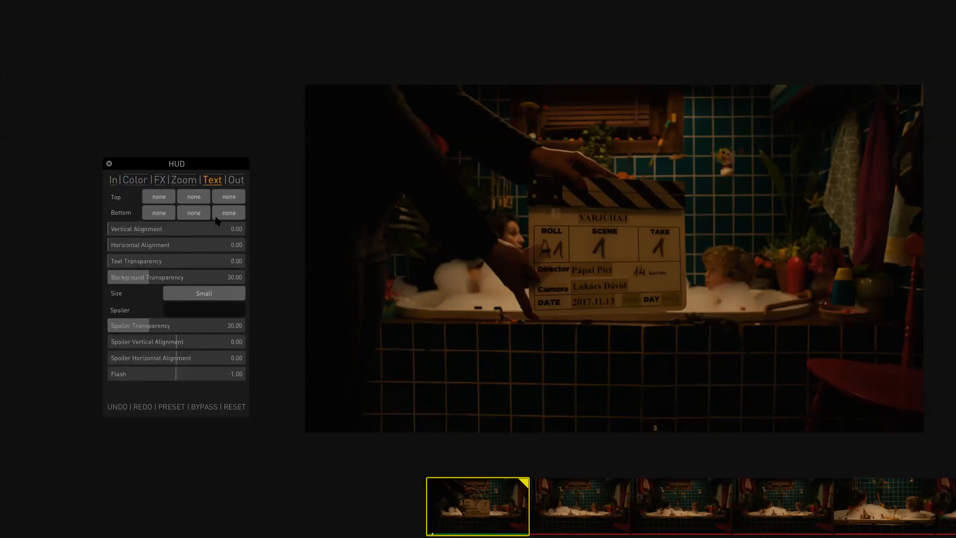
{"action": "left_click", "coordinate": [238, 181]}
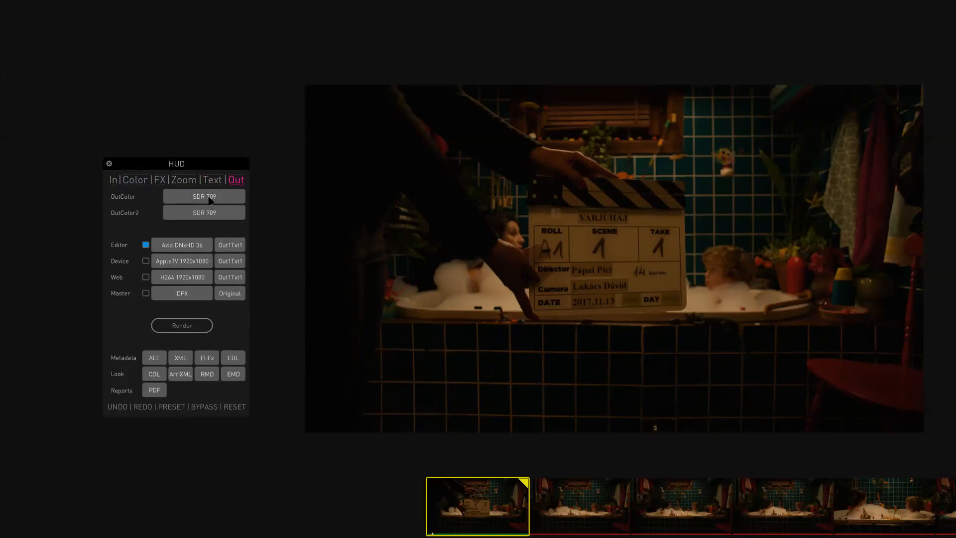
{"action": "left_click", "coordinate": [237, 181]}
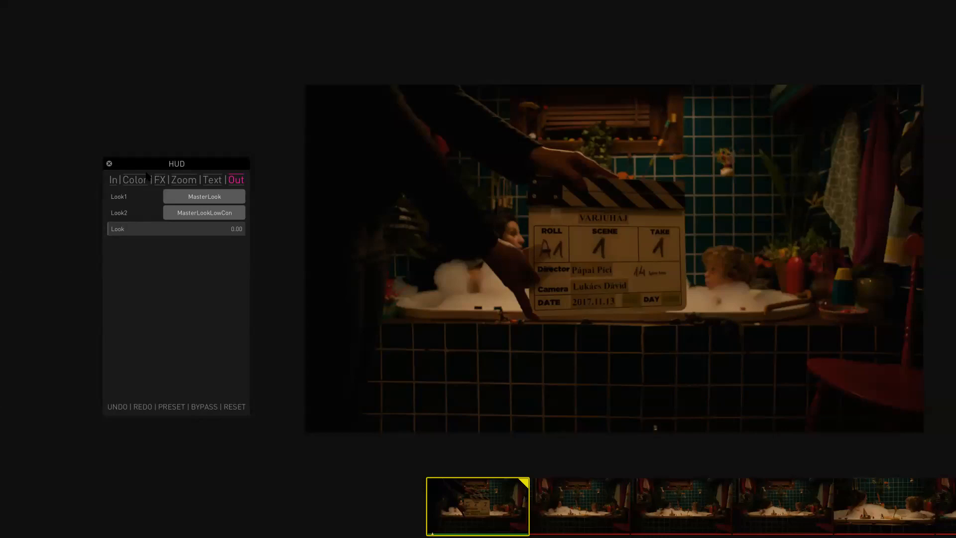
- On the In page, set the input Exposure to 1 and then to 1.6
{"action": "left_click", "coordinate": [115, 181]}
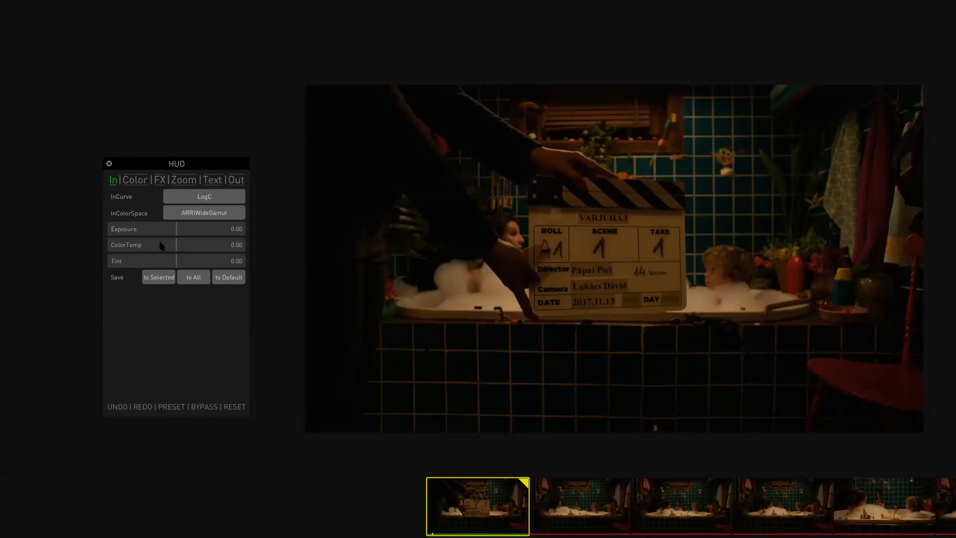
{"action": "double_click", "coordinate": [236, 233]}
{"action": "type", "text": "1"}
{"action": "key", "text": "Return"}
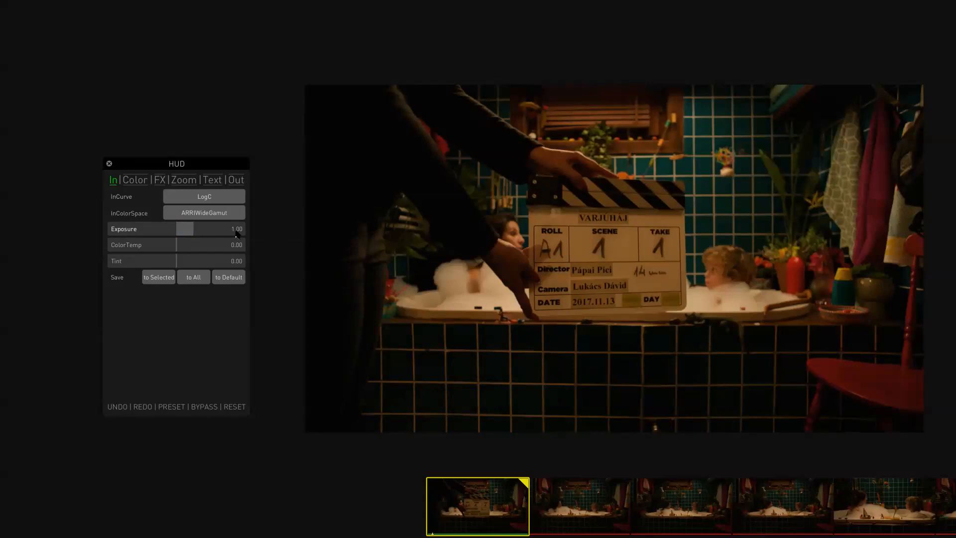
{"action": "double_click", "coordinate": [234, 235]}
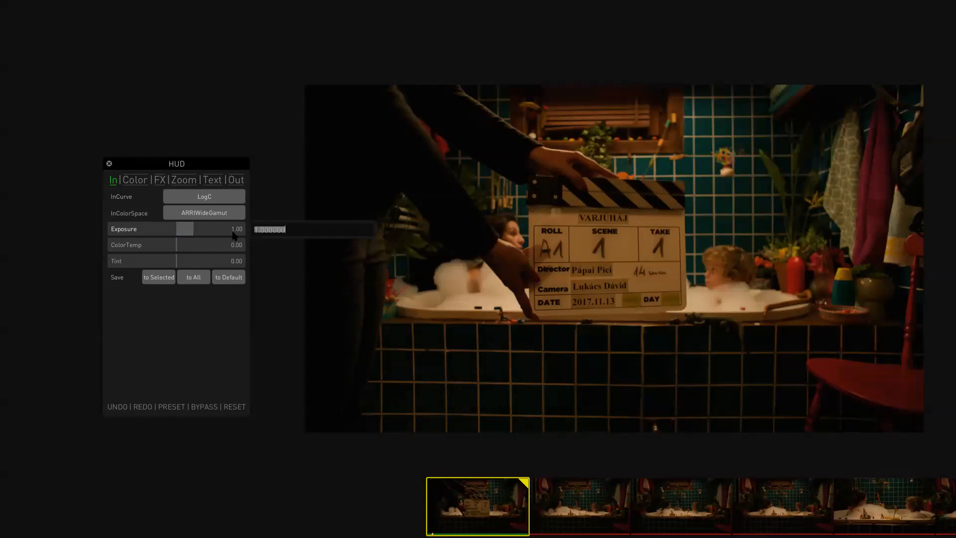
{"action": "type", "text": "1.6"}
{"action": "key", "text": "Return"}
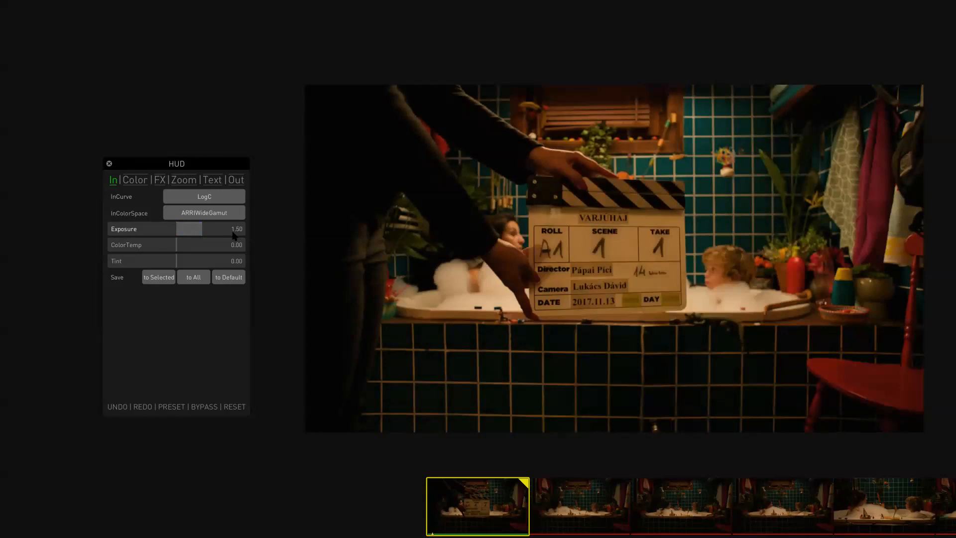
- Adjust ColorTemp and Tint, then reset ColorTemp, Tint and Exposure back to their defaults
{"action": "mouse_move", "coordinate": [181, 245]}
{"action": "left_mouse_down"}
{"action": "mouse_move", "coordinate": [162, 246]}
{"action": "mouse_move", "coordinate": [199, 249]}
{"action": "mouse_move", "coordinate": [179, 249]}
{"action": "left_mouse_up"}
{"action": "double_click", "coordinate": [176, 246]}
{"action": "mouse_move", "coordinate": [177, 264]}
{"action": "left_mouse_down"}
{"action": "mouse_move", "coordinate": [128, 264]}
{"action": "mouse_move", "coordinate": [170, 265]}
{"action": "left_mouse_up"}
{"action": "double_click", "coordinate": [170, 262]}
{"action": "double_click", "coordinate": [198, 230]}
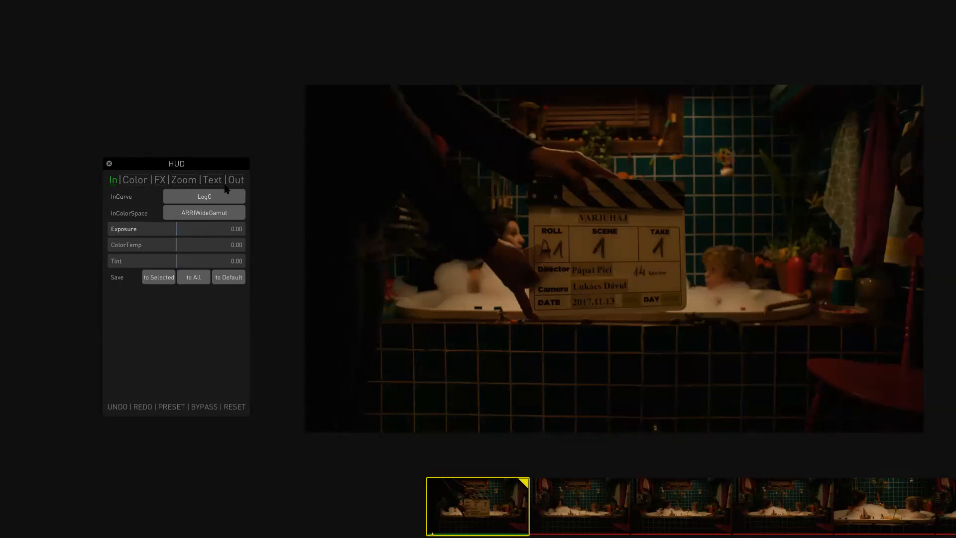
- Open the Look1 list of looks on the Out page and close it without choosing one
{"action": "left_click", "coordinate": [240, 181]}
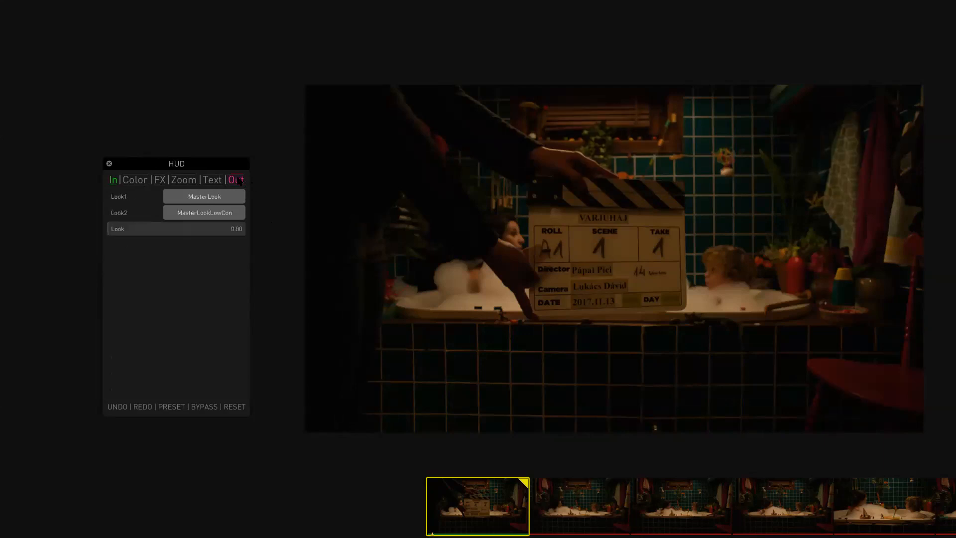
{"action": "left_click", "coordinate": [207, 198]}
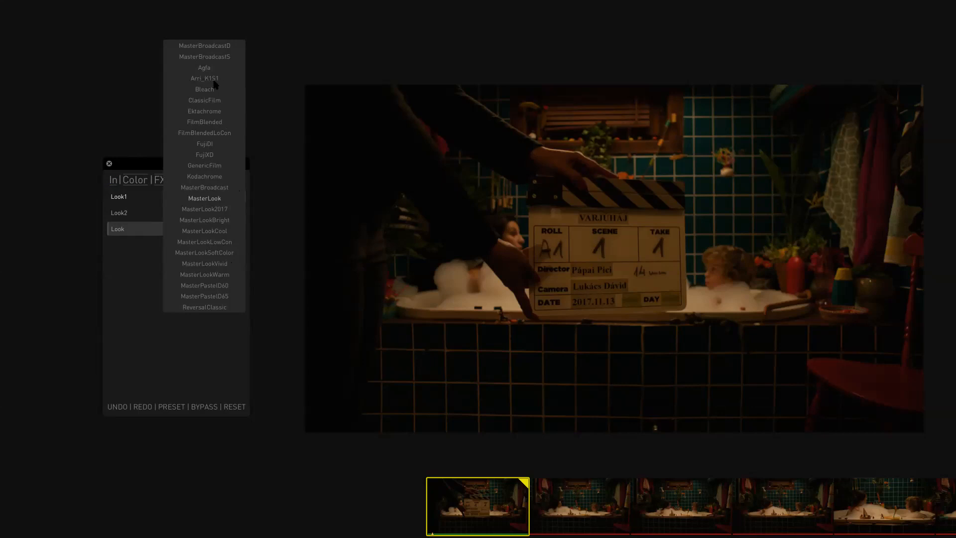
{"action": "left_click", "coordinate": [137, 269]}
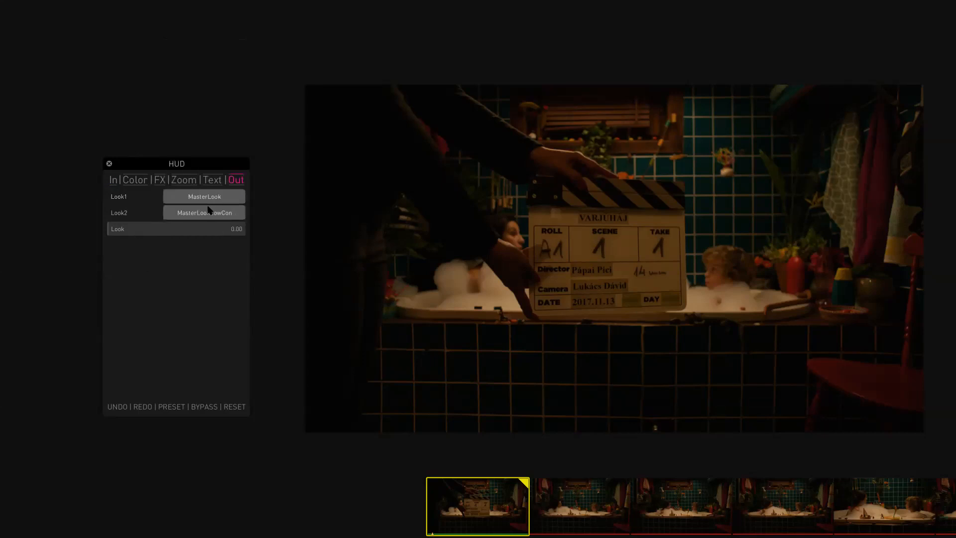
{"action": "mouse_move", "coordinate": [122, 231]}
{"action": "left_mouse_down"}
{"action": "mouse_move", "coordinate": [224, 230]}
{"action": "mouse_move", "coordinate": [109, 230]}
{"action": "left_mouse_up"}
- Switch OutColor to HDR PQ1000, then set it back to SDR 709
{"action": "left_click", "coordinate": [239, 182]}
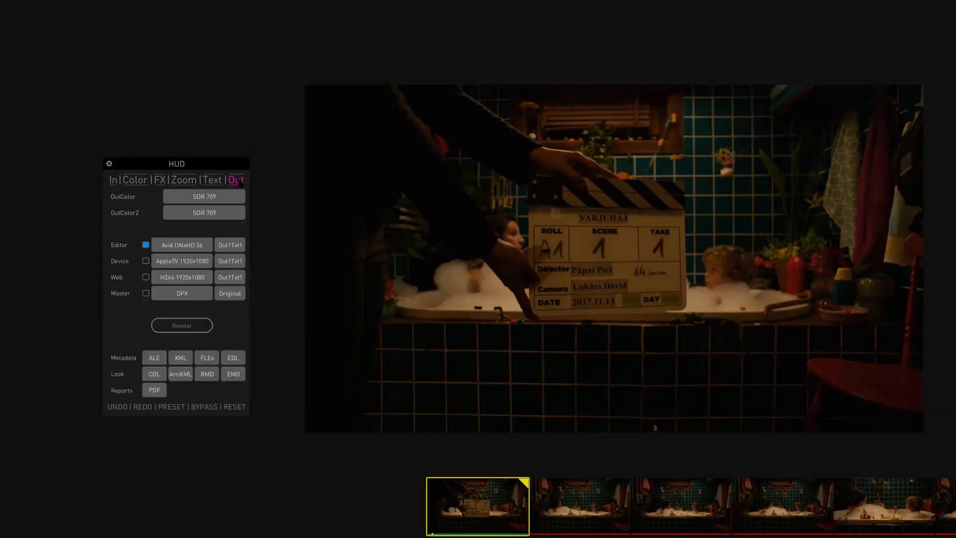
{"action": "left_click", "coordinate": [213, 200]}
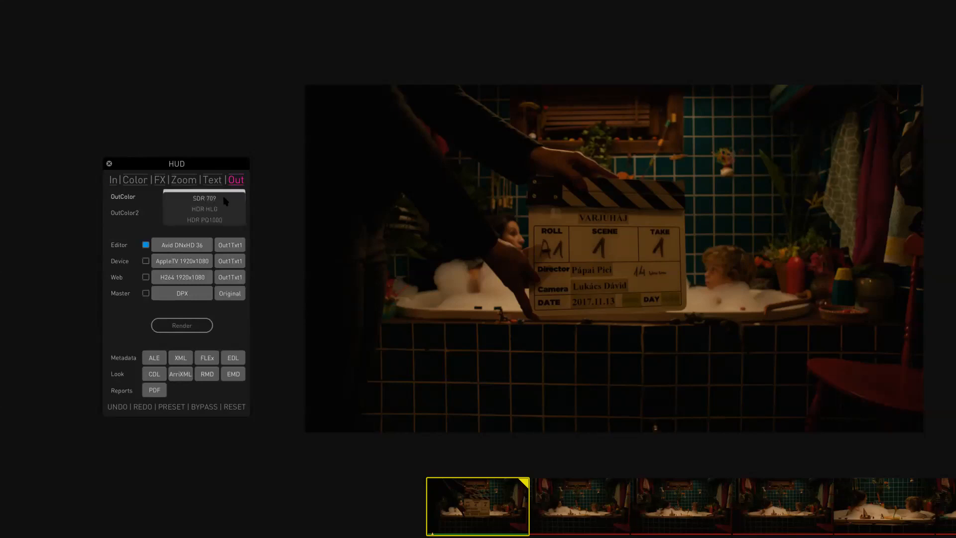
{"action": "left_click", "coordinate": [214, 221]}
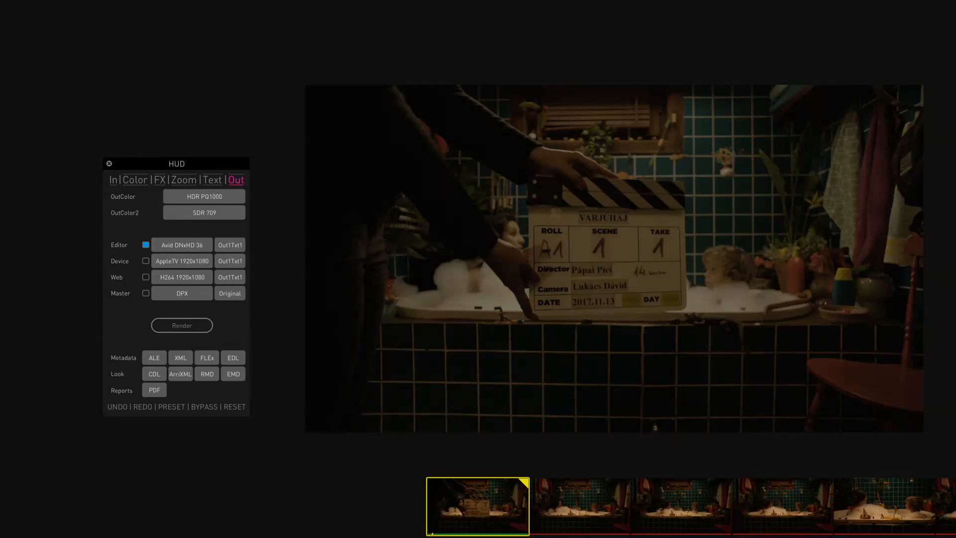
{"action": "left_click", "coordinate": [194, 195]}
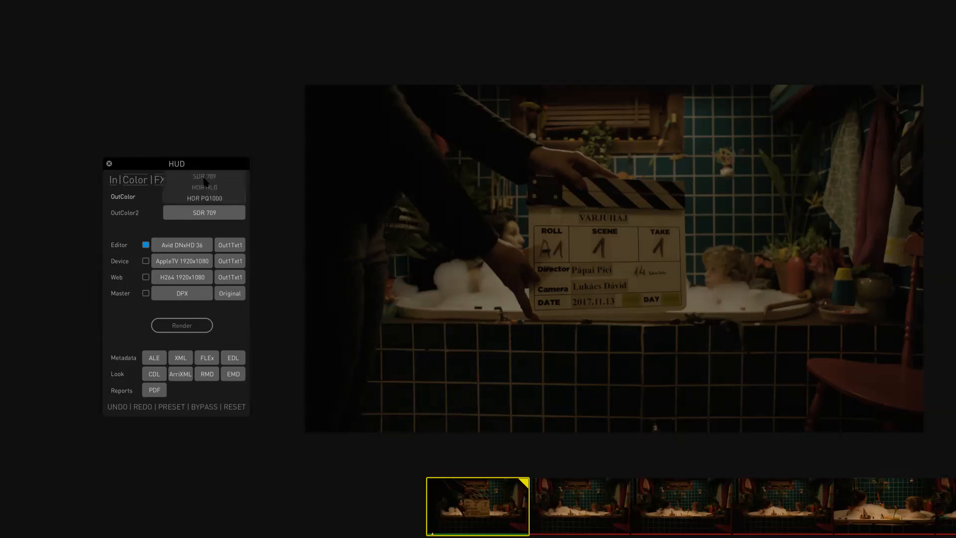
{"action": "left_click", "coordinate": [205, 177]}
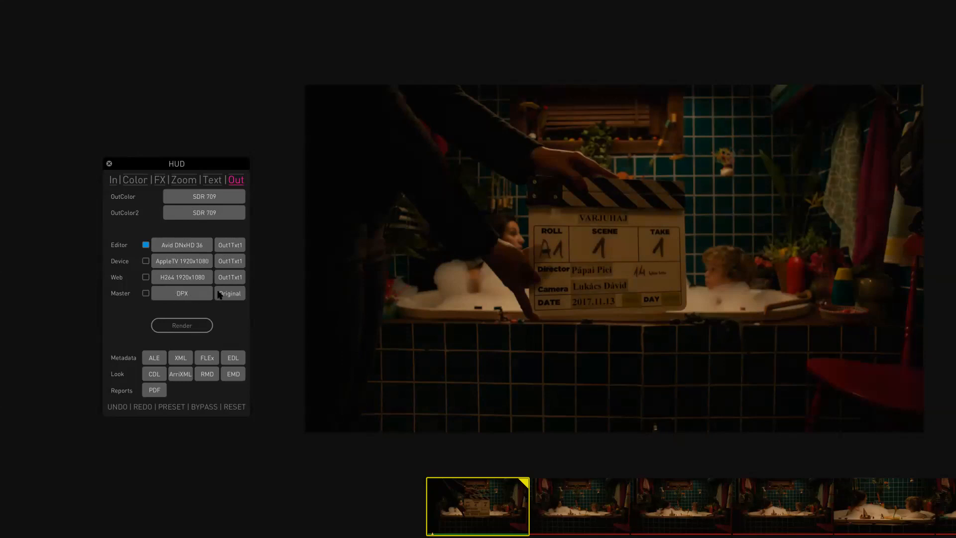
- Move the HUD up and raise Master Slope on the Color page to about 1.38, then return to Out
{"action": "left_click", "coordinate": [240, 181]}
{"action": "left_click", "coordinate": [134, 183]}
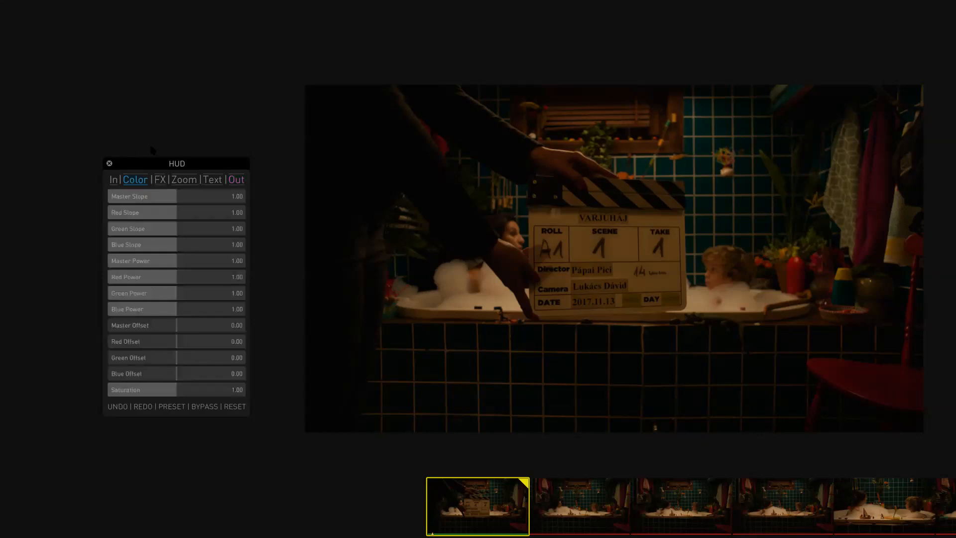
{"action": "left_click_drag", "start_coordinate": [148, 156], "coordinate": [133, 111]}
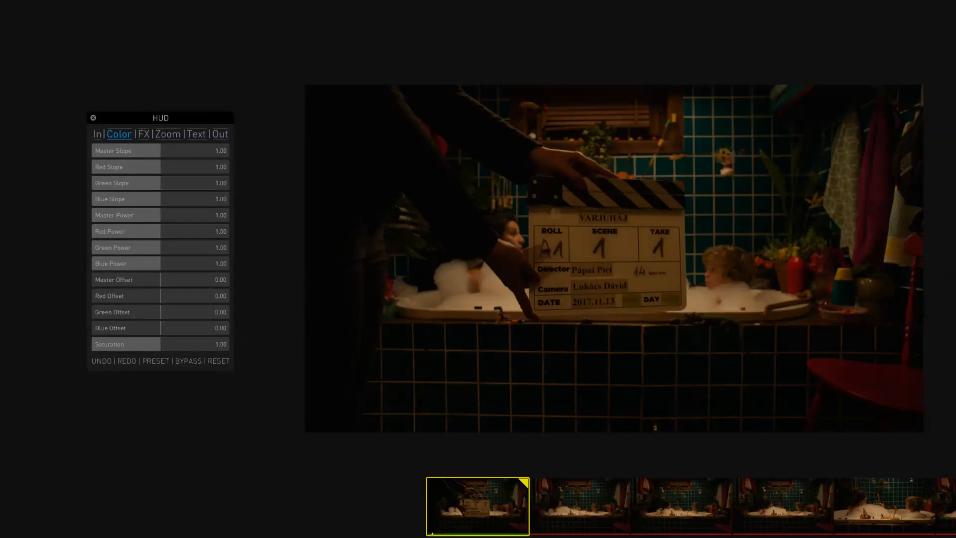
{"action": "left_click_drag", "start_coordinate": [161, 150], "coordinate": [179, 151]}
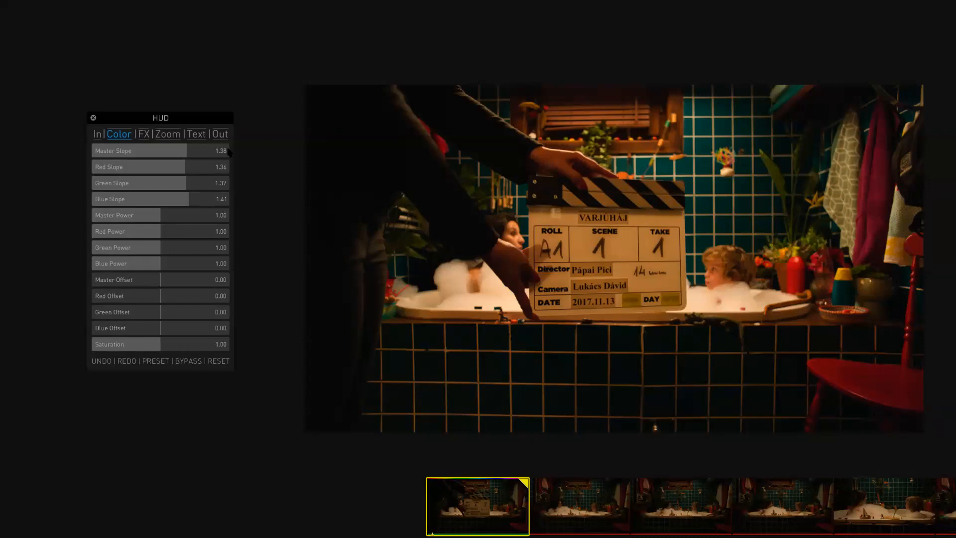
{"action": "left_click", "coordinate": [220, 134]}
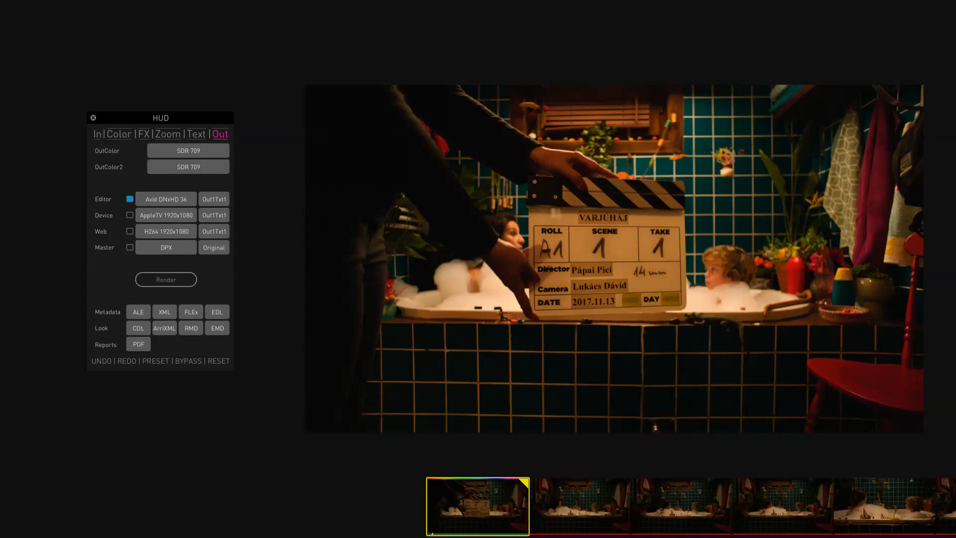
- Reposition the viewer image and open the Analyzer scopes window
{"action": "left_click_drag", "start_coordinate": [471, 342], "coordinate": [782, 305]}
{"action": "scroll", "coordinate": [303, 388], "scroll_direction": "down", "scroll_amount": 3}
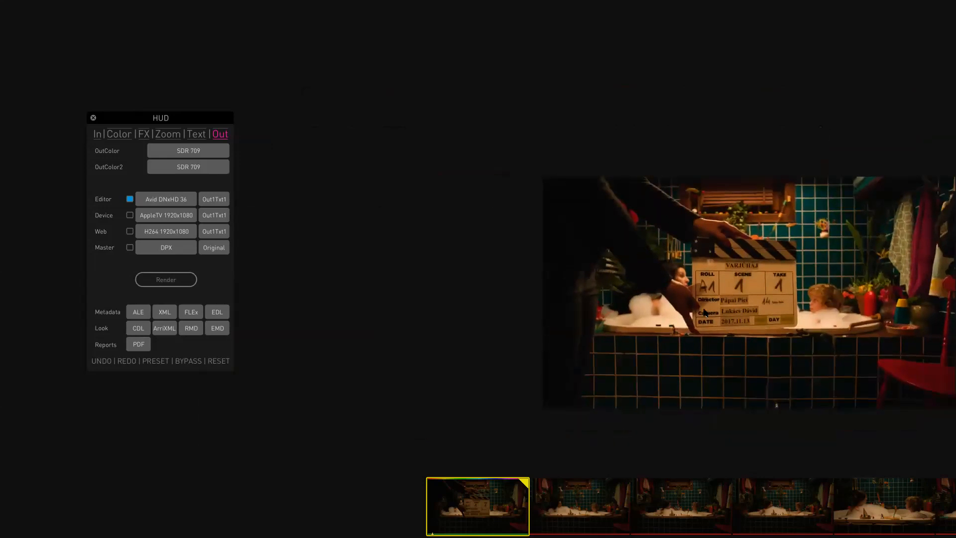
{"action": "key", "text": "a"}
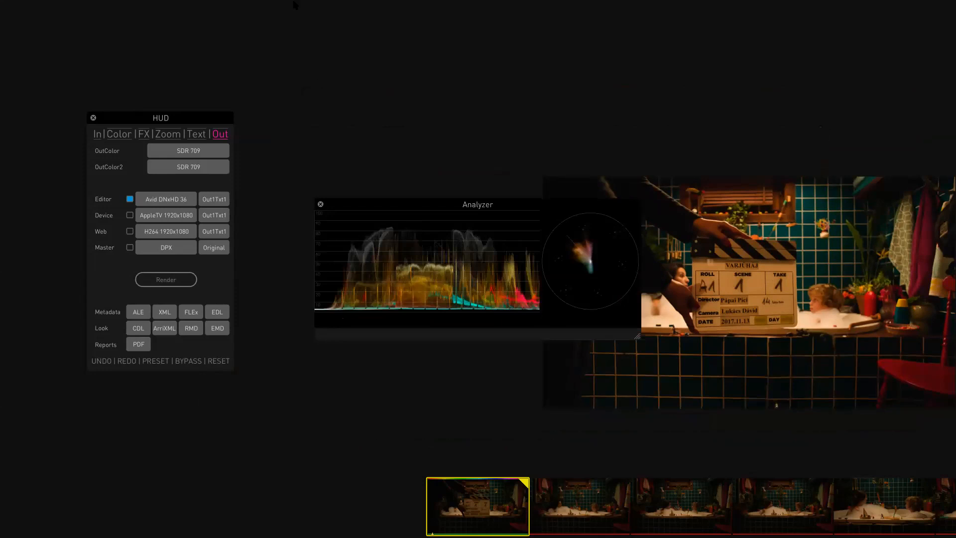
- Set the analyzer colorspace to SDR and move the Analyzer window up and to the left
{"action": "left_click", "coordinate": [324, 5]}
{"action": "mouse_move", "coordinate": [332, 26]}
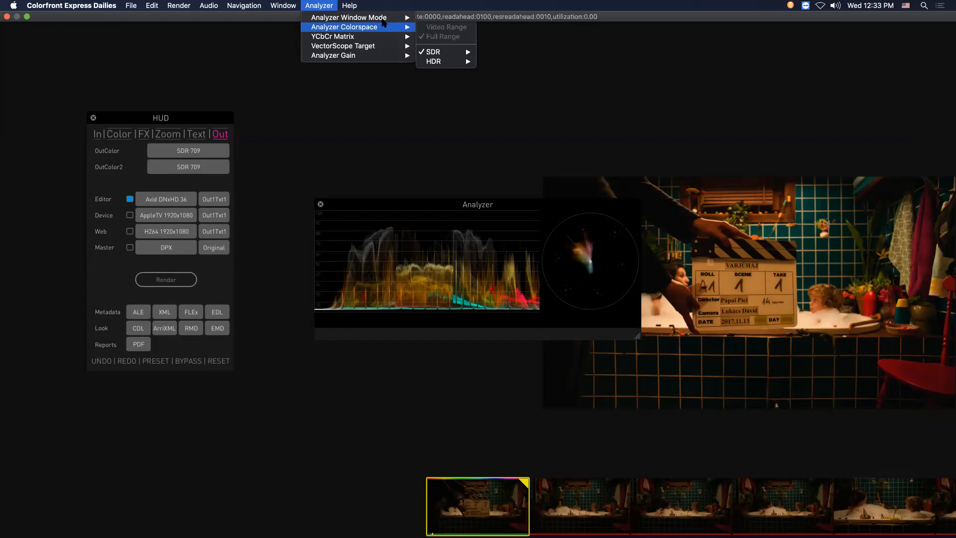
{"action": "mouse_move", "coordinate": [384, 20]}
{"action": "left_click", "coordinate": [459, 49]}
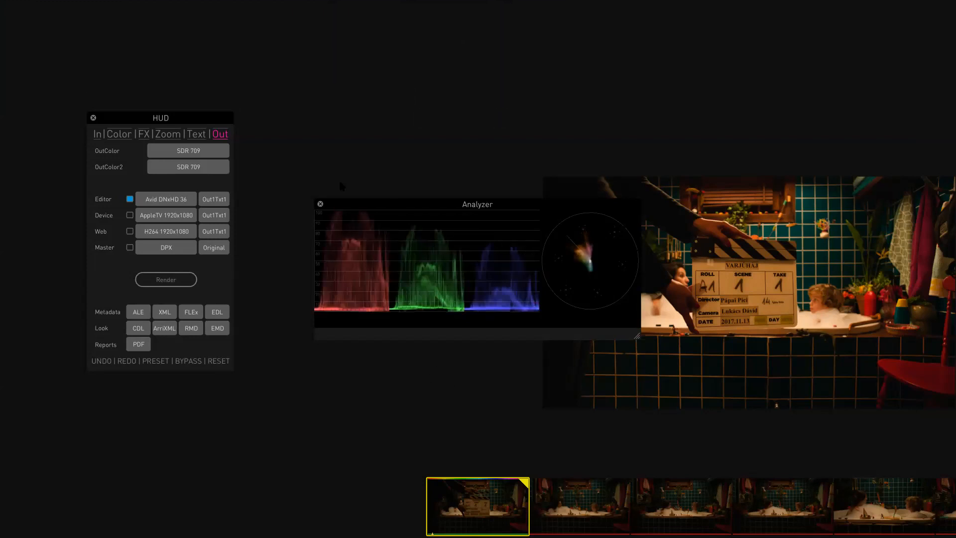
{"action": "left_click_drag", "start_coordinate": [350, 204], "coordinate": [298, 178]}
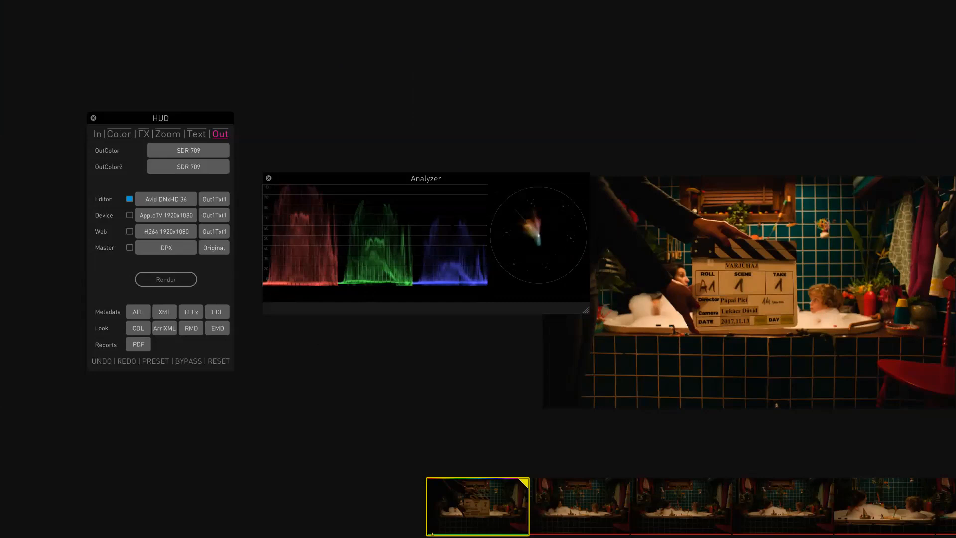
- Switch the analyzer colorspace to an HDR option, then back to SDR Rec709
{"action": "mouse_move", "coordinate": [289, 4]}
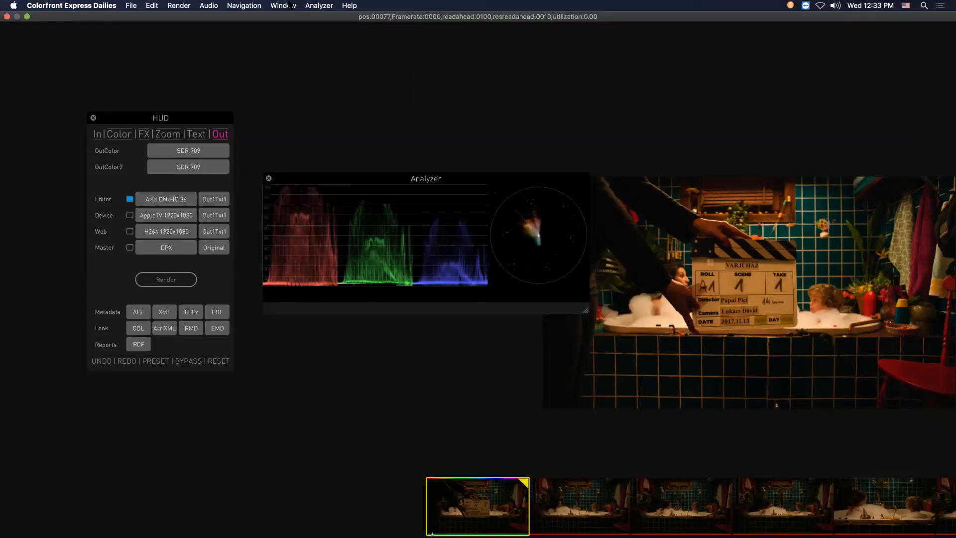
{"action": "left_click", "coordinate": [318, 5]}
{"action": "mouse_move", "coordinate": [334, 18]}
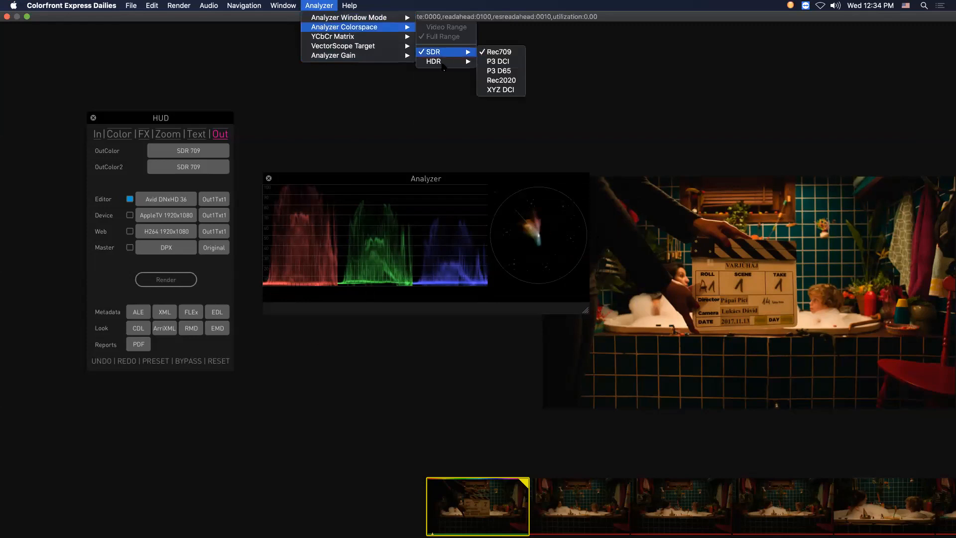
{"action": "mouse_move", "coordinate": [438, 61]}
{"action": "left_click", "coordinate": [505, 80]}
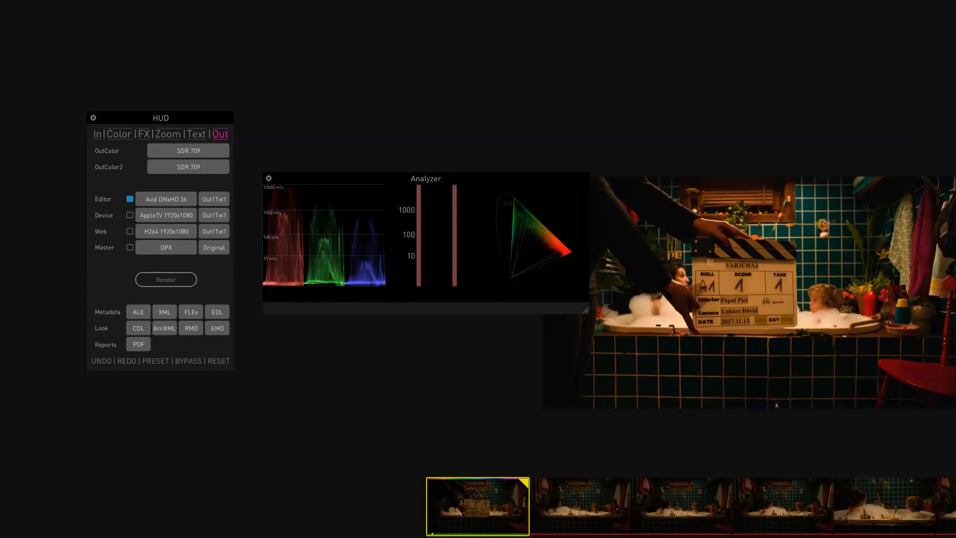
{"action": "left_click", "coordinate": [319, 6]}
{"action": "mouse_move", "coordinate": [321, 27]}
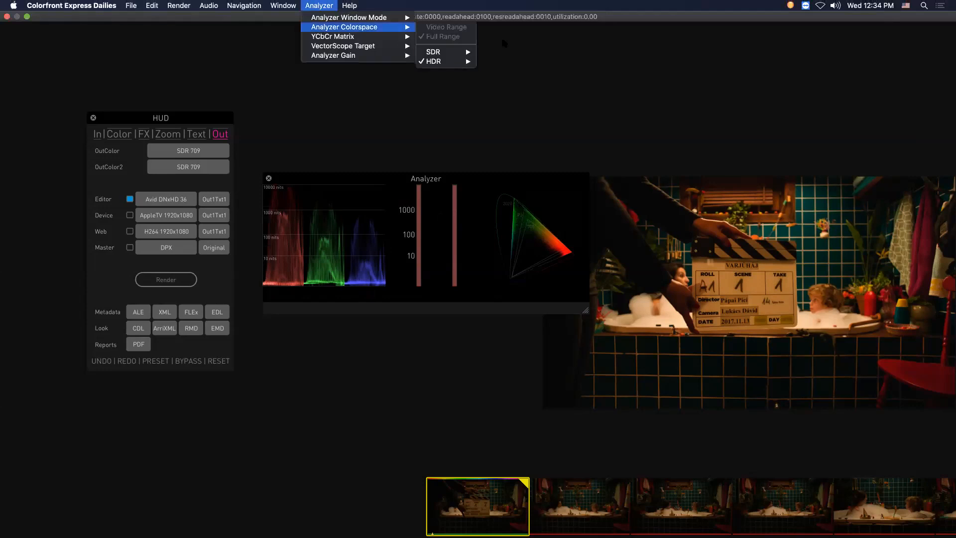
{"action": "mouse_move", "coordinate": [433, 52]}
{"action": "left_click", "coordinate": [514, 52]}
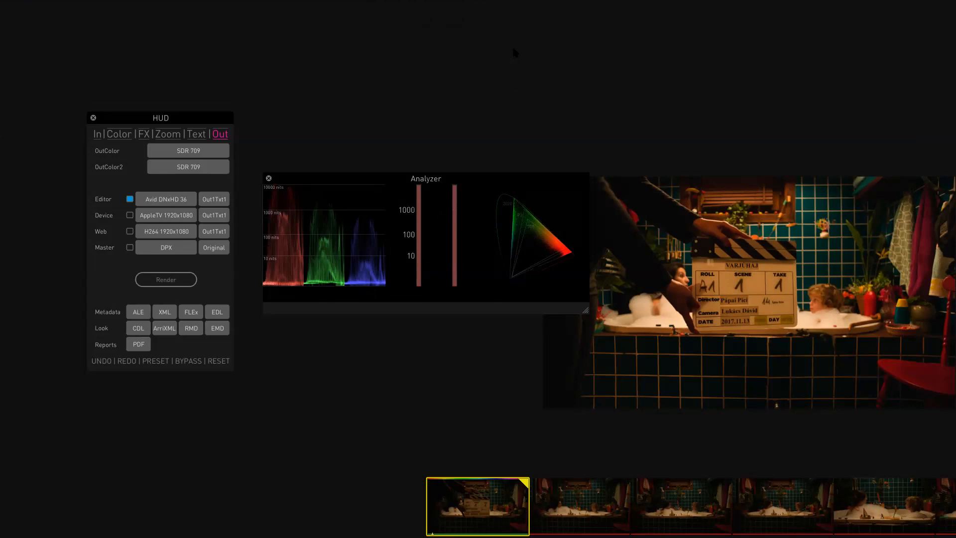
- Arrange the Analyzer window at the top left with the HUD directly beneath it
{"action": "left_click_drag", "start_coordinate": [397, 177], "coordinate": [398, 62]}
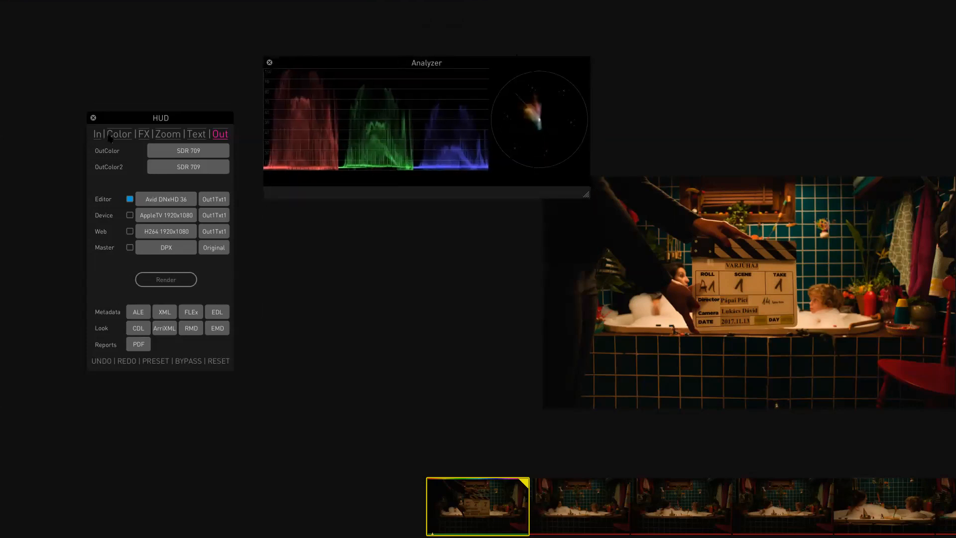
{"action": "left_click_drag", "start_coordinate": [133, 122], "coordinate": [146, 192]}
{"action": "left_click_drag", "start_coordinate": [351, 62], "coordinate": [128, 44]}
{"action": "left_click_drag", "start_coordinate": [137, 190], "coordinate": [137, 197]}
{"action": "left_click_drag", "start_coordinate": [171, 46], "coordinate": [171, 57]}
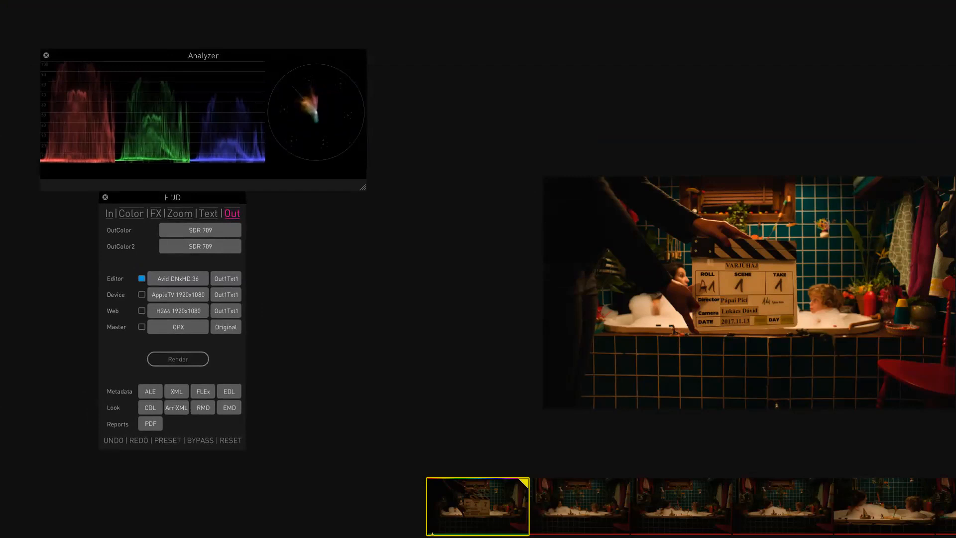
{"action": "left_click_drag", "start_coordinate": [173, 203], "coordinate": [172, 224]}
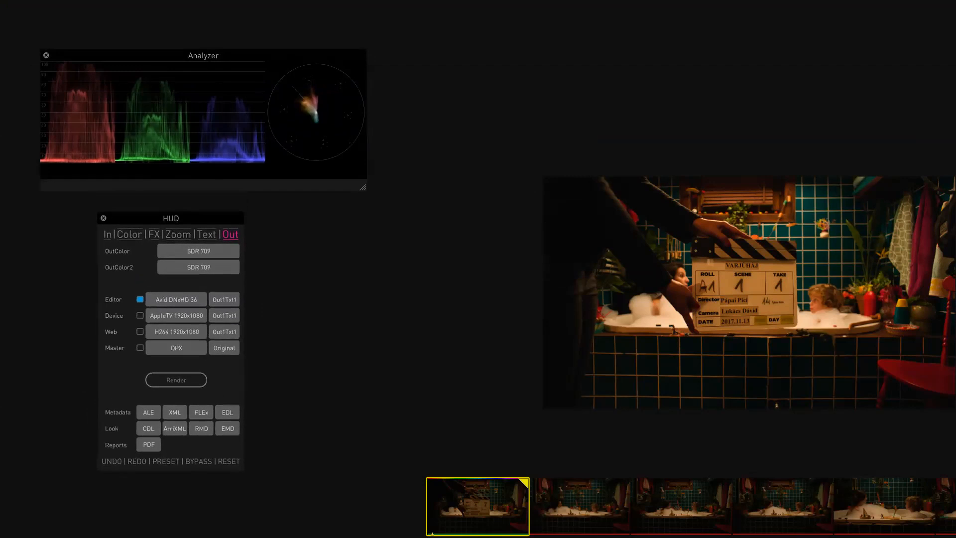
{"action": "left_click_drag", "start_coordinate": [199, 55], "coordinate": [199, 70]}
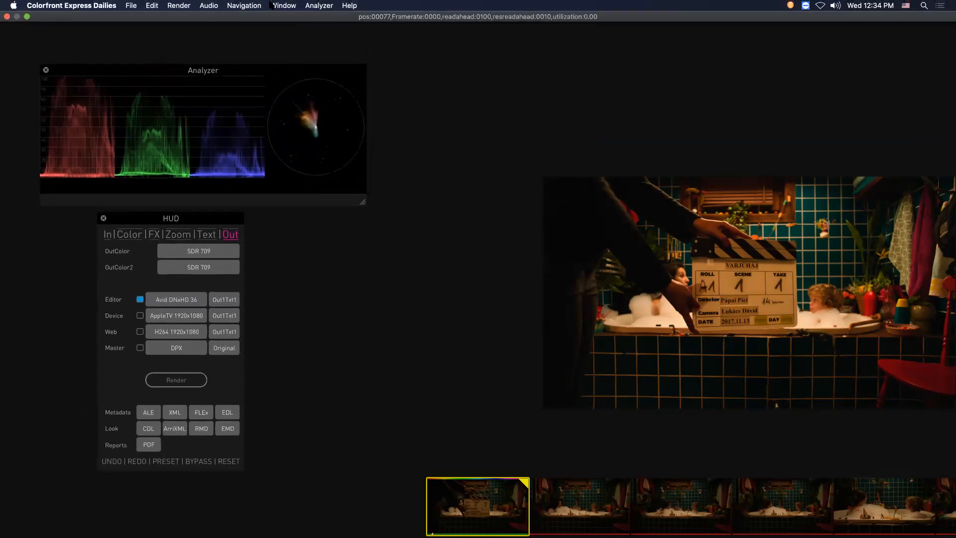
- Save the current window layout under a new name
{"action": "left_click", "coordinate": [284, 6]}
{"action": "mouse_move", "coordinate": [306, 193]}
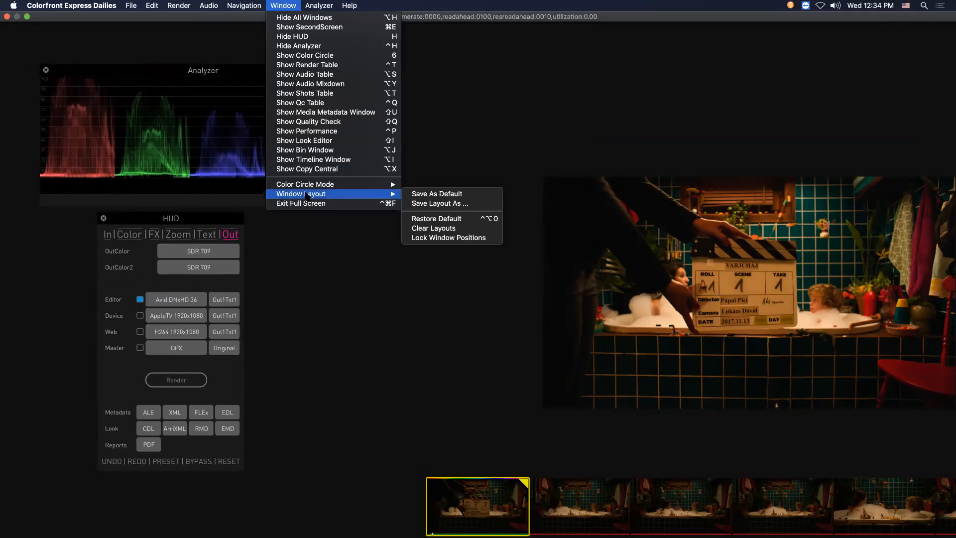
{"action": "left_click", "coordinate": [470, 205]}
- Recentre the viewer image and reset the grade on the HUD's Color page
{"action": "left_click_drag", "start_coordinate": [792, 305], "coordinate": [651, 285]}
{"action": "scroll", "coordinate": [637, 287], "scroll_direction": "up", "scroll_amount": 5}
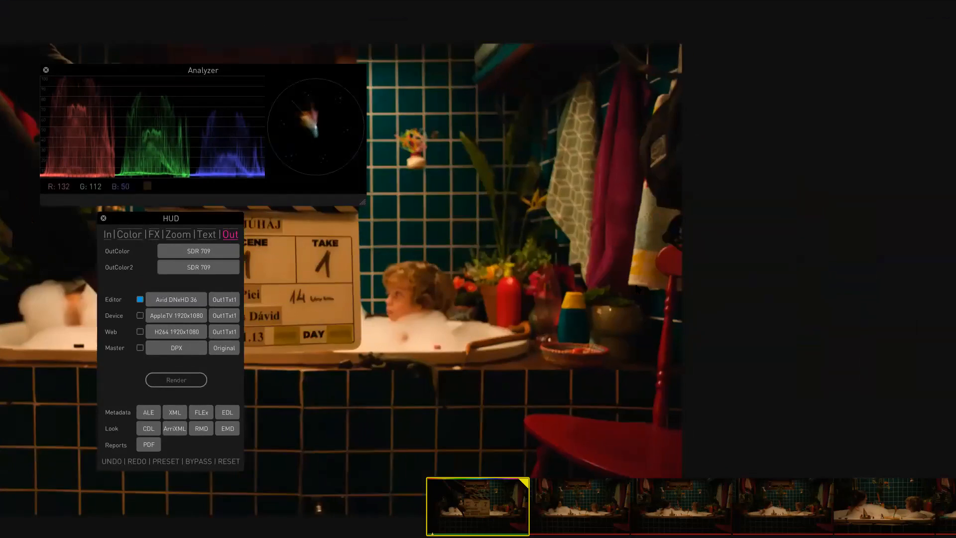
{"action": "scroll", "coordinate": [637, 287], "scroll_direction": "down", "scroll_amount": 5}
{"action": "left_click_drag", "start_coordinate": [555, 287], "coordinate": [627, 284]}
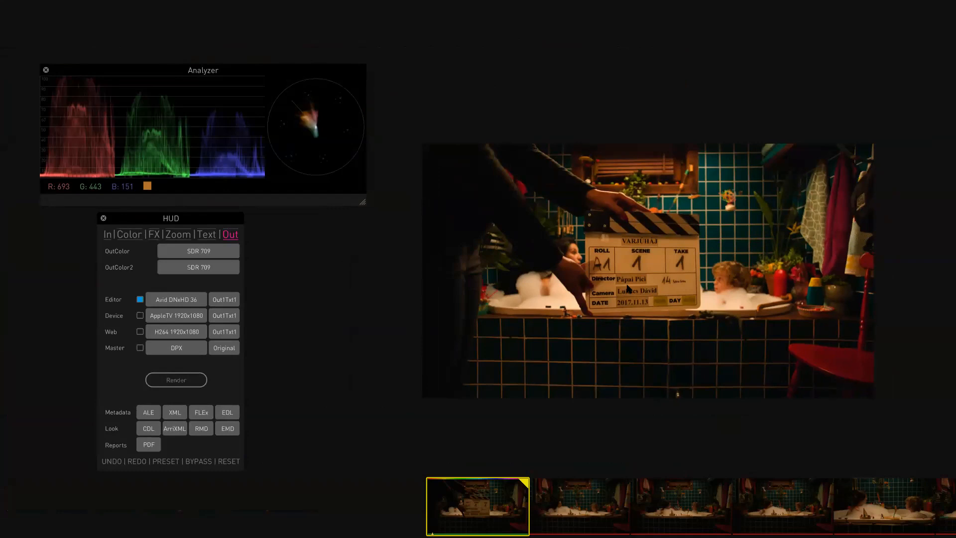
{"action": "left_click", "coordinate": [131, 235]}
{"action": "left_click", "coordinate": [228, 462]}
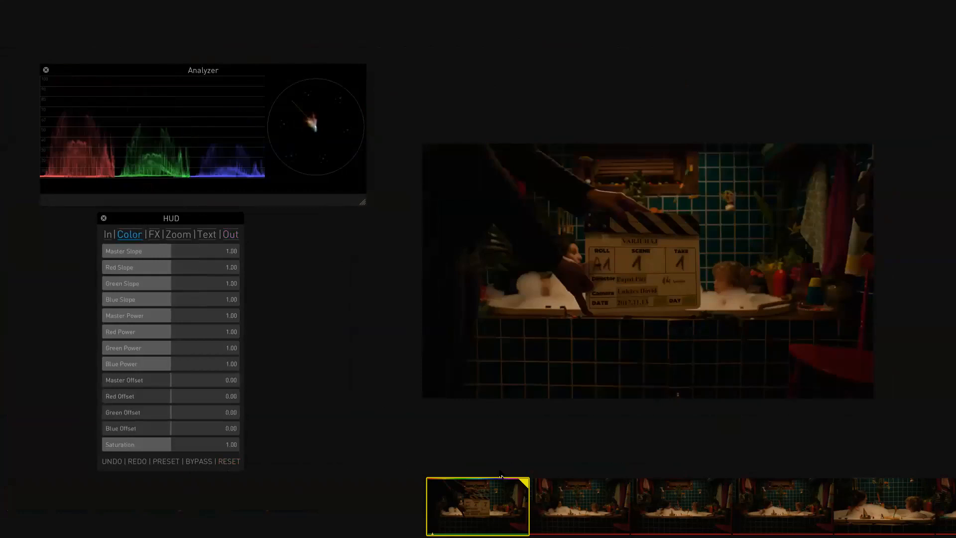
- Adjust slope and offset by scrolling over the image, then reset the grade
{"action": "scroll", "coordinate": [631, 314], "scroll_direction": "up", "scroll_amount": 10}
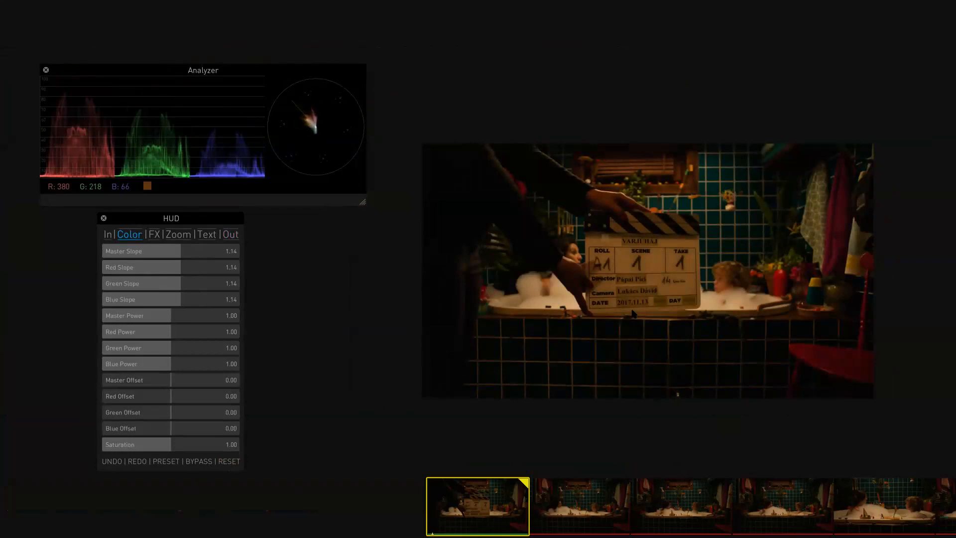
{"action": "scroll", "coordinate": [632, 314], "scroll_direction": "up", "scroll_amount": 5}
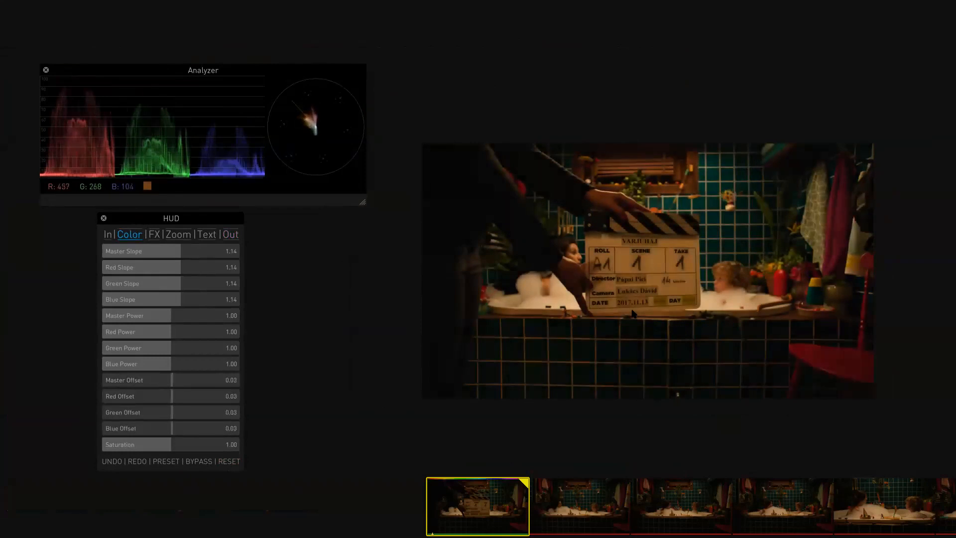
{"action": "scroll", "coordinate": [631, 313], "scroll_direction": "down", "scroll_amount": 3}
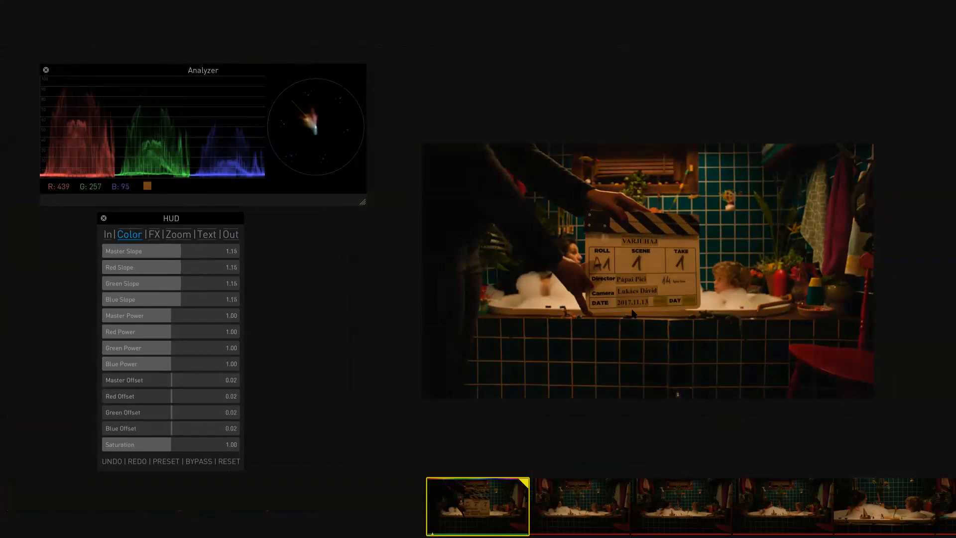
{"action": "scroll", "coordinate": [632, 309], "scroll_direction": "up", "scroll_amount": 11}
{"action": "scroll", "coordinate": [632, 313], "scroll_direction": "down", "scroll_amount": 9}
{"action": "scroll", "coordinate": [632, 313], "scroll_direction": "down", "scroll_amount": 2}
{"action": "scroll", "coordinate": [662, 225], "scroll_direction": "down", "scroll_amount": 5}
{"action": "scroll", "coordinate": [662, 225], "scroll_direction": "up", "scroll_amount": 5}
{"action": "scroll", "coordinate": [662, 225], "scroll_direction": "down", "scroll_amount": 5}
{"action": "scroll", "coordinate": [662, 225], "scroll_direction": "up", "scroll_amount": 5}
{"action": "scroll", "coordinate": [662, 225], "scroll_direction": "down", "scroll_amount": 1}
{"action": "left_click", "coordinate": [226, 462]}
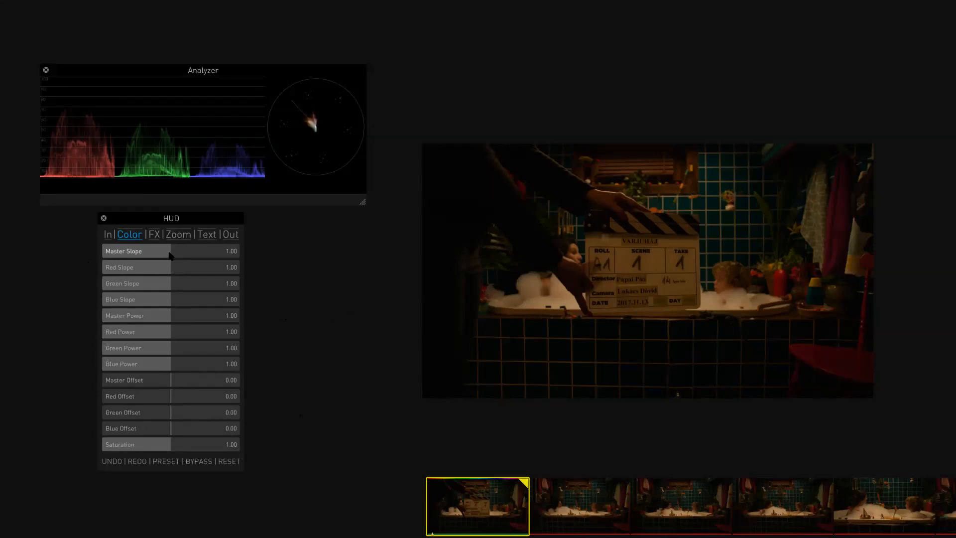
- Raise Master Slope to about 1.37 and open and close the Color Grade wheels window
{"action": "left_click_drag", "start_coordinate": [170, 253], "coordinate": [396, 333]}
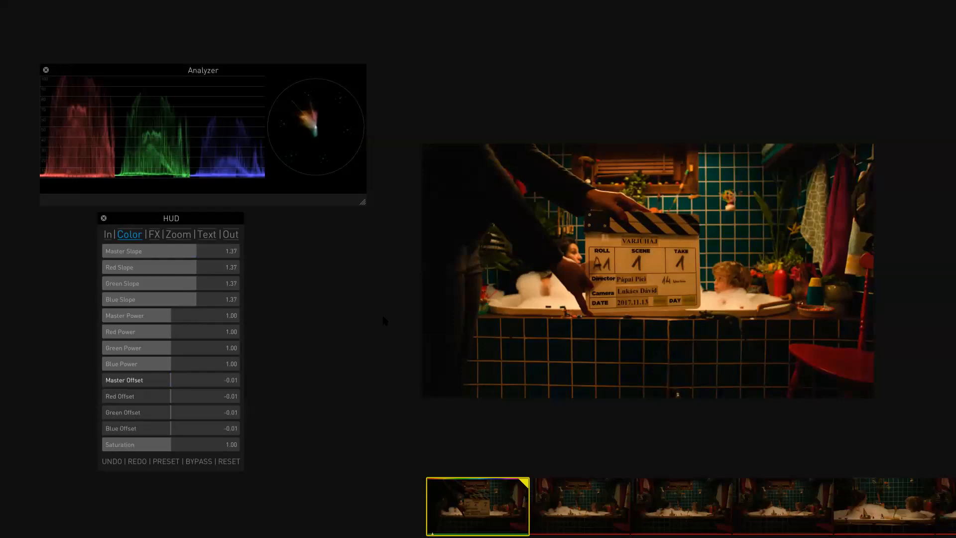
{"action": "key", "text": "s"}
{"action": "key", "text": "g"}
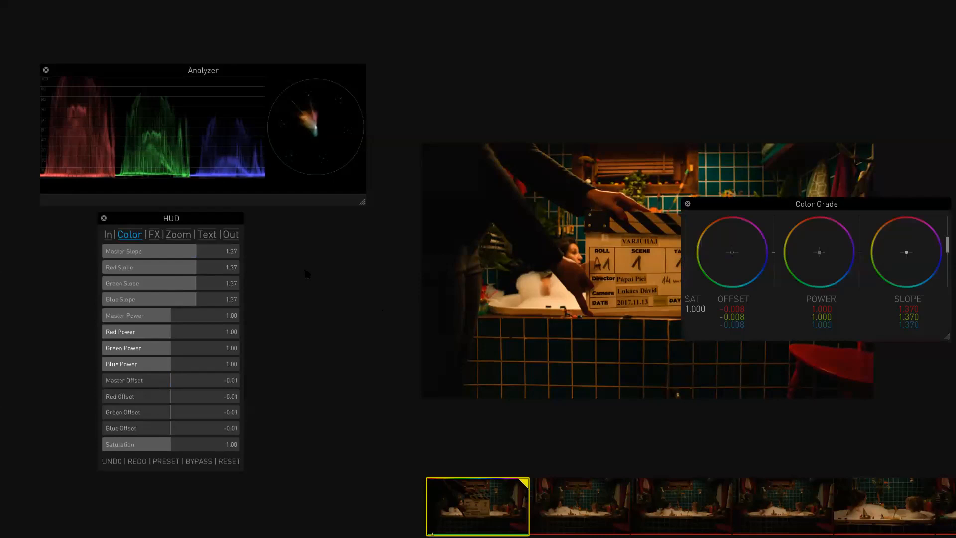
{"action": "key", "text": "g"}
- Adjust the power balance to Master Power 0.93, Red 1.00, Green 0.94 and Blue 0.85
{"action": "left_click_drag", "start_coordinate": [307, 274], "coordinate": [407, 371]}
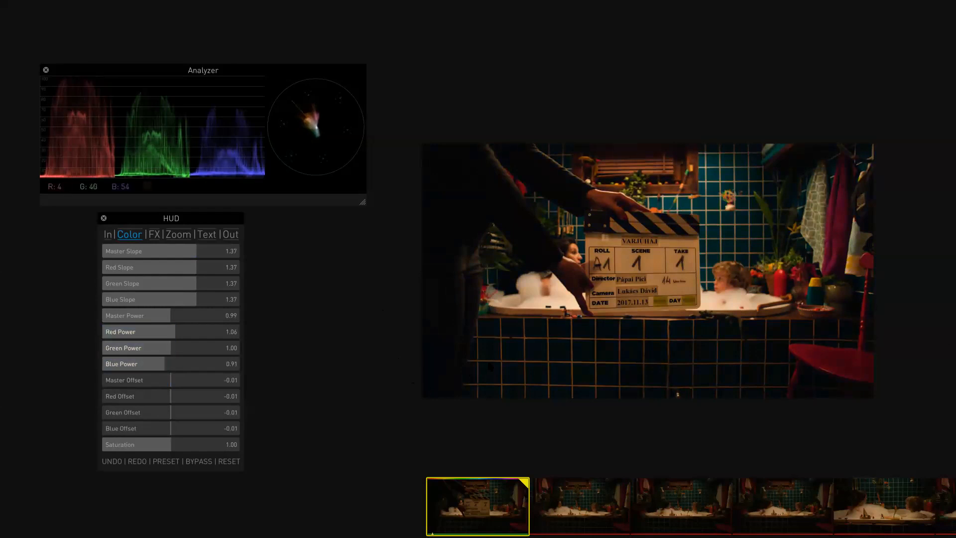
{"action": "key", "text": "w"}
{"action": "mouse_move", "coordinate": [447, 405]}
{"action": "left_mouse_down"}
{"action": "mouse_move", "coordinate": [438, 406]}
{"action": "mouse_move", "coordinate": [475, 408]}
{"action": "mouse_move", "coordinate": [434, 411]}
{"action": "left_mouse_up"}
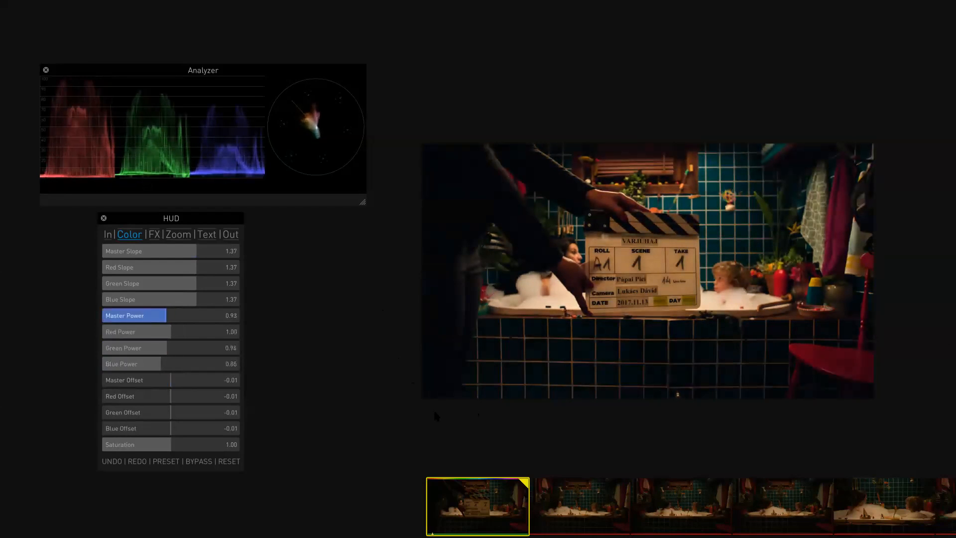
{"action": "left_click", "coordinate": [494, 431]}
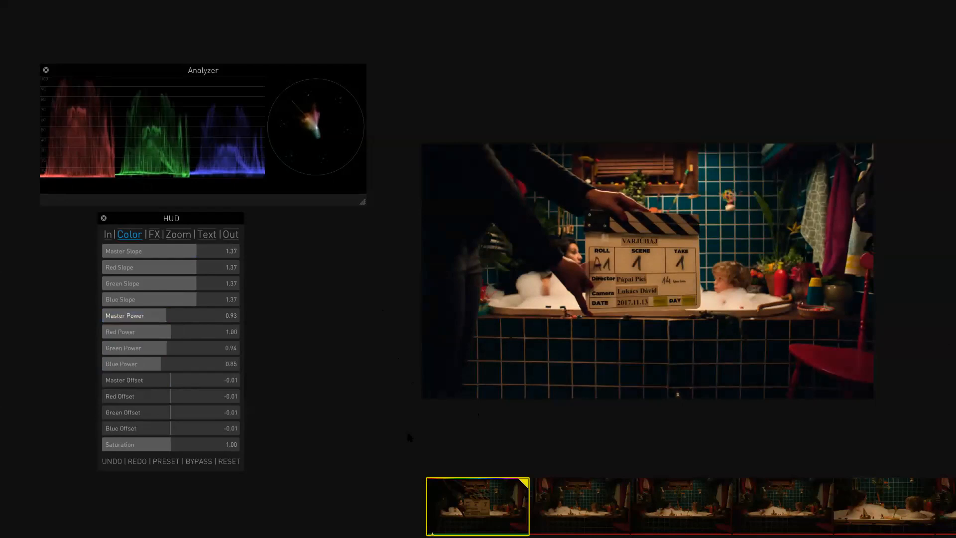
- Scrub through the clip and re-run audio auto-sync on the timeline
{"action": "left_click_drag", "start_coordinate": [428, 441], "coordinate": [571, 450]}
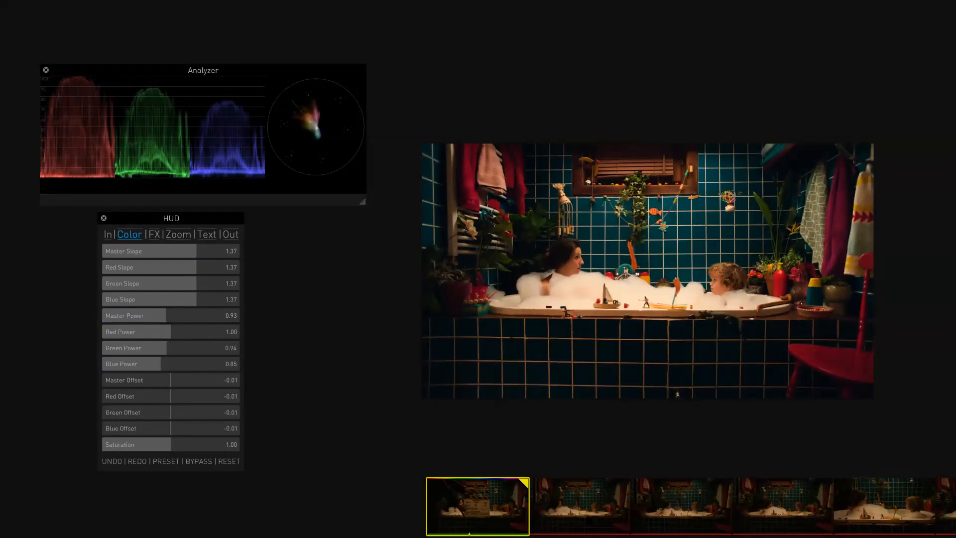
{"action": "key", "text": "s"}
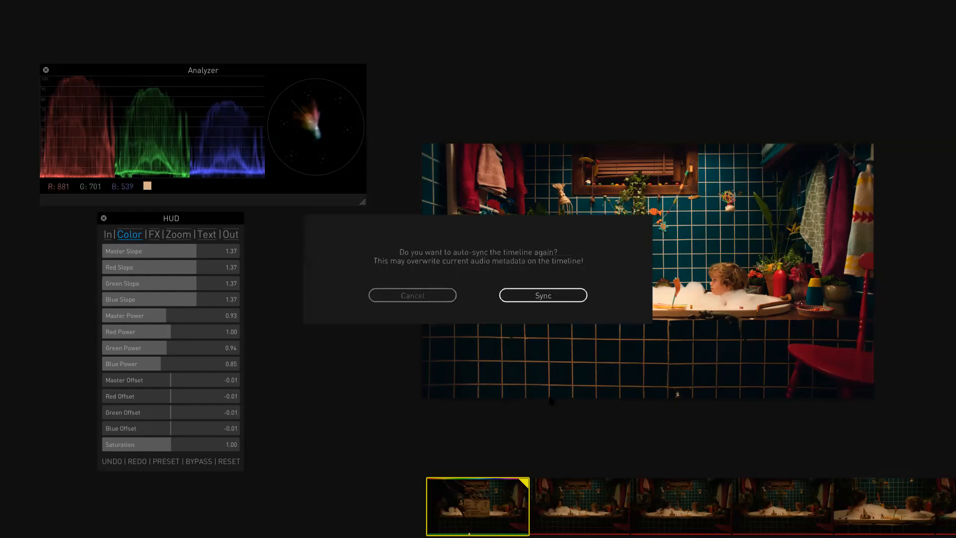
{"action": "left_click", "coordinate": [559, 296]}
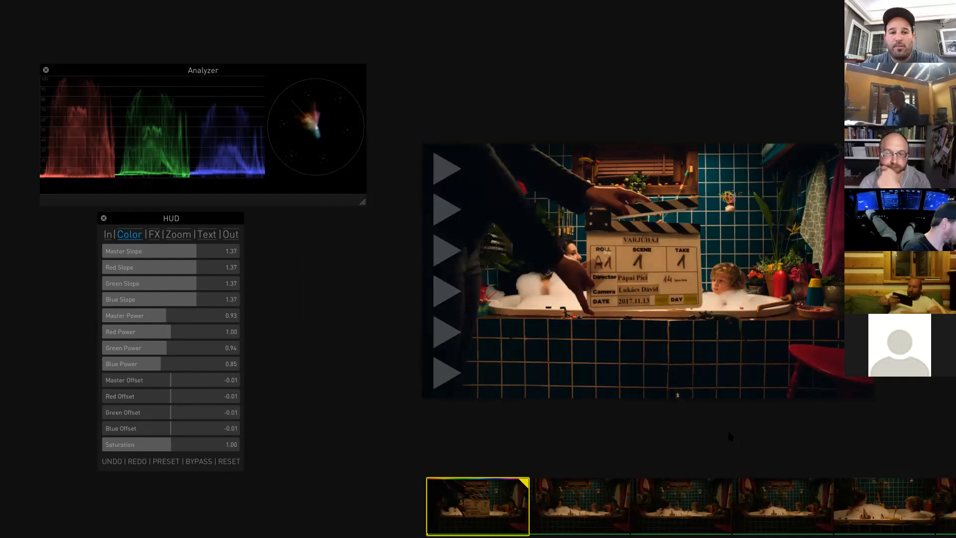
- Go to the next clip and select a range of following clips in the timeline
{"action": "left_click_drag", "start_coordinate": [737, 434], "coordinate": [704, 448]}
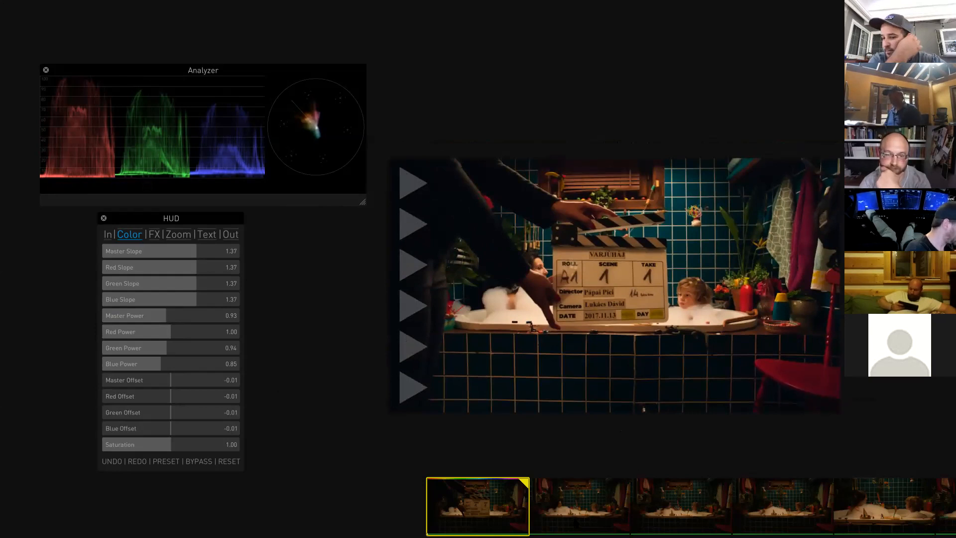
{"action": "key", "text": "Page_Down"}
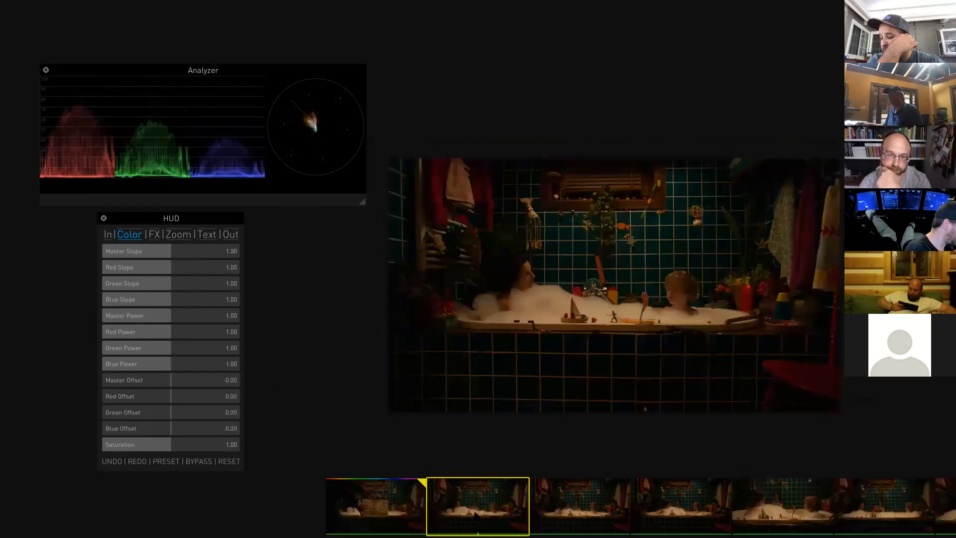
{"action": "left_click_drag", "start_coordinate": [475, 515], "coordinate": [879, 516]}
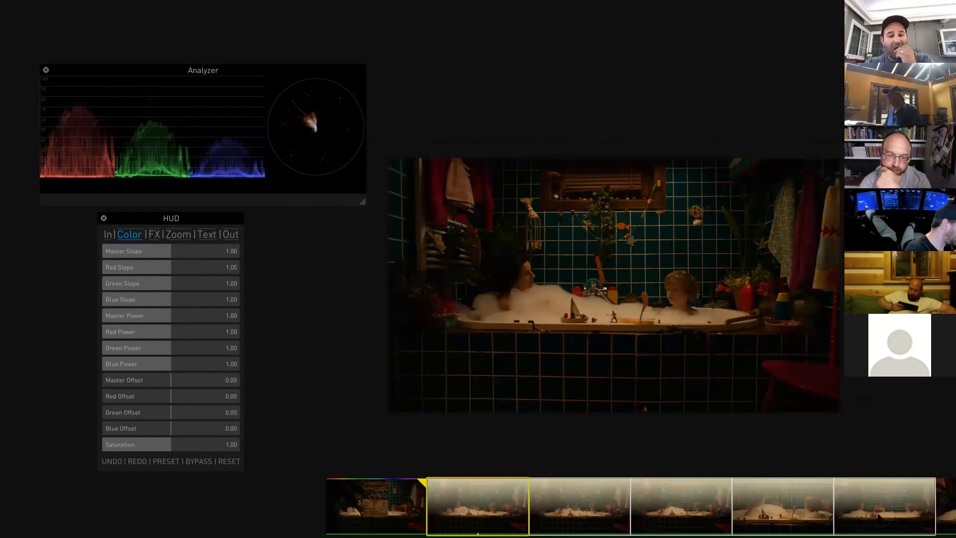
{"action": "left_click", "coordinate": [694, 518], "text": "ctrl"}
{"action": "left_click", "coordinate": [793, 517], "text": "ctrl"}
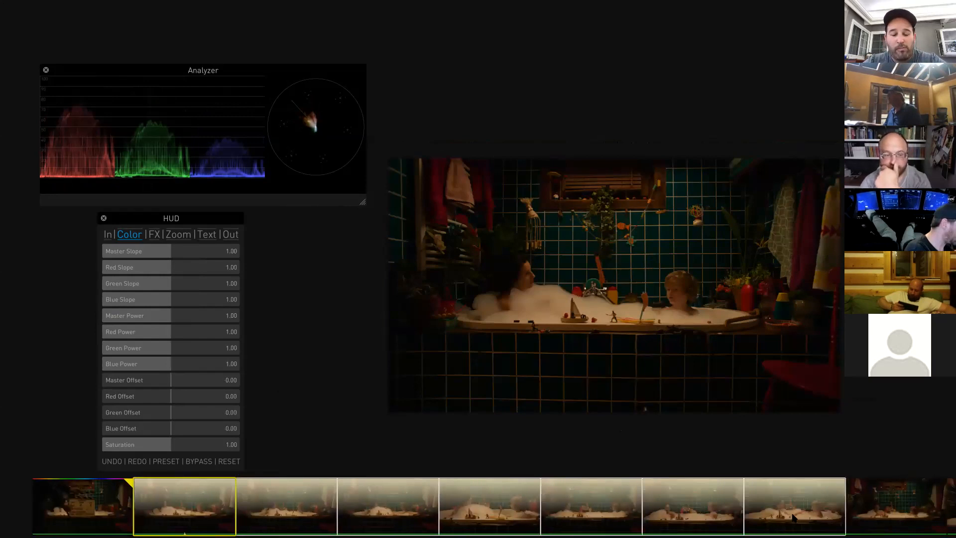
{"action": "left_click", "coordinate": [879, 517], "text": "ctrl"}
{"action": "left_click_drag", "start_coordinate": [572, 523], "coordinate": [247, 523]}
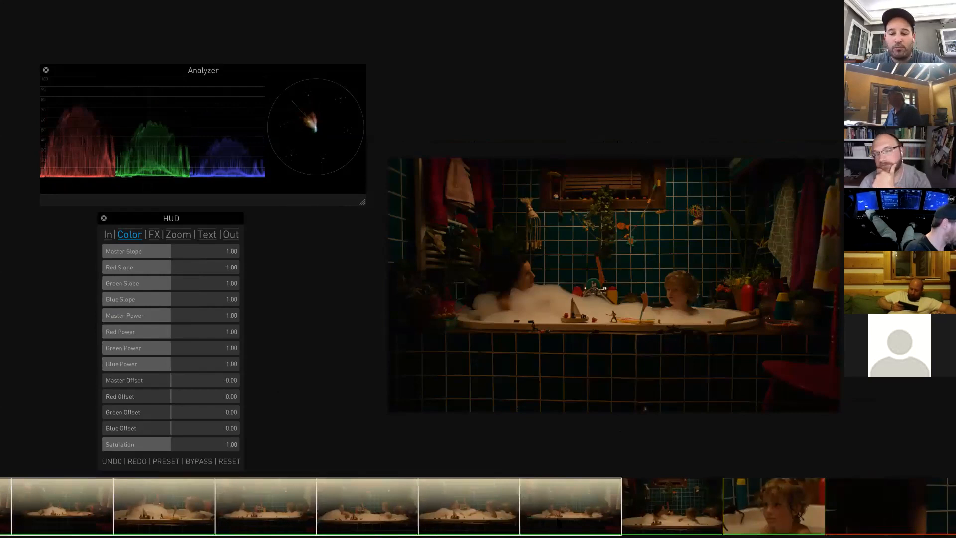
- Apply the current grade to the selected range of bath-scene clips and select the first of them
{"action": "left_click", "coordinate": [676, 521], "text": "ctrl"}
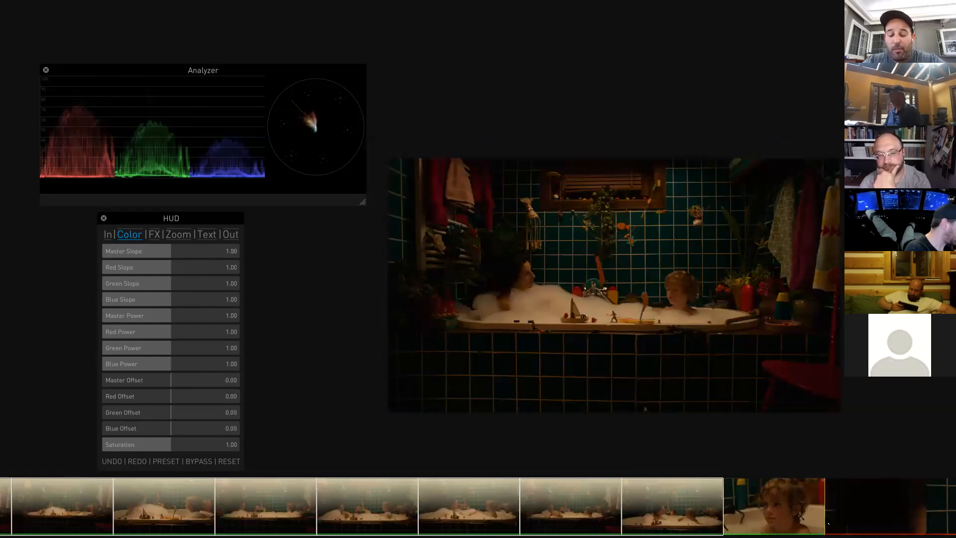
{"action": "left_click_drag", "start_coordinate": [62, 491], "coordinate": [548, 496]}
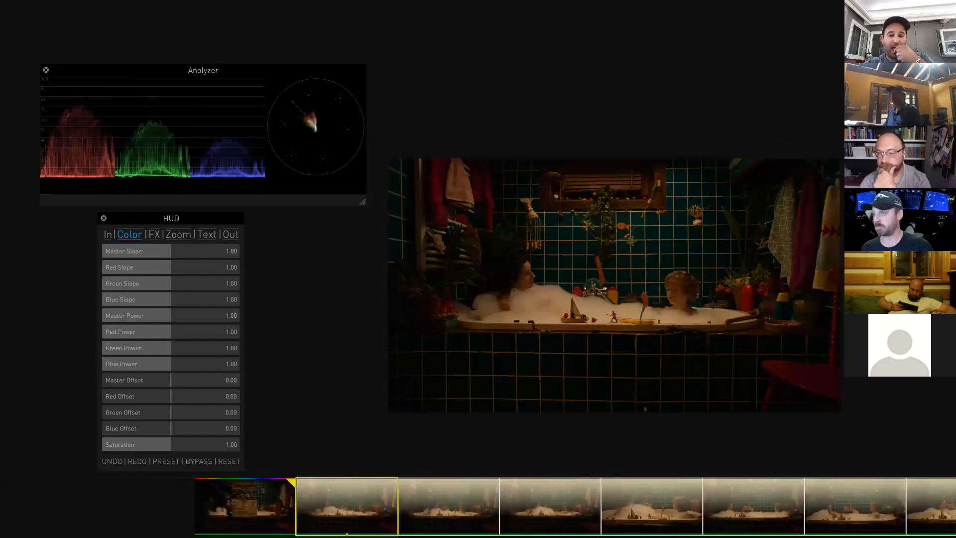
{"action": "left_click_drag", "start_coordinate": [318, 498], "coordinate": [319, 499]}
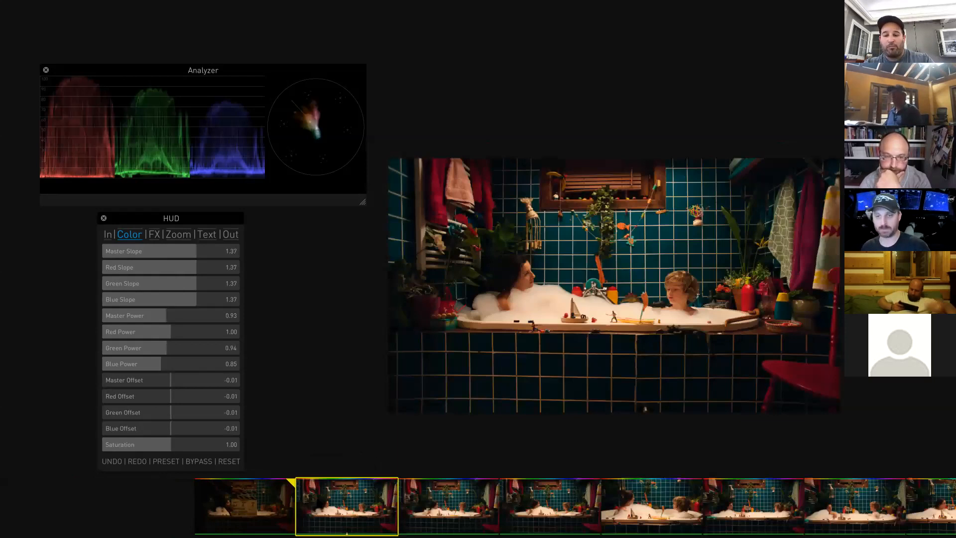
{"action": "left_click", "coordinate": [242, 511]}
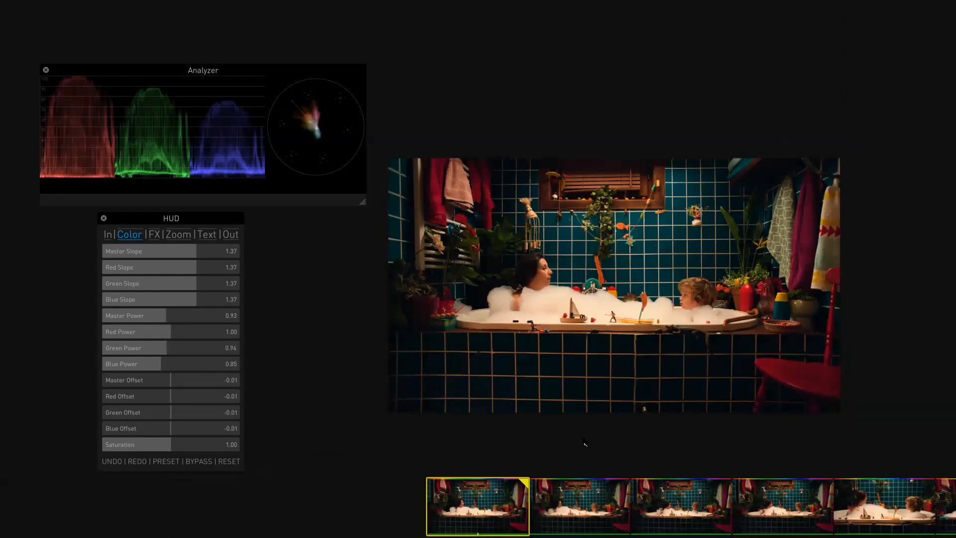
- Step through the clips to the scene 1/A close-up and set its Master Slope to about 1.24
{"action": "key", "text": "Page_Down"}
{"action": "key", "text": "Page_Down"}
{"action": "key", "text": "Page_Down"}
{"action": "key", "text": "Page_Down"}
{"action": "key", "text": "Page_Down"}
{"action": "key", "text": "Page_Down"}
{"action": "key", "text": "Page_Down"}
{"action": "key", "text": "Page_Down"}
{"action": "key", "text": "Page_Down"}
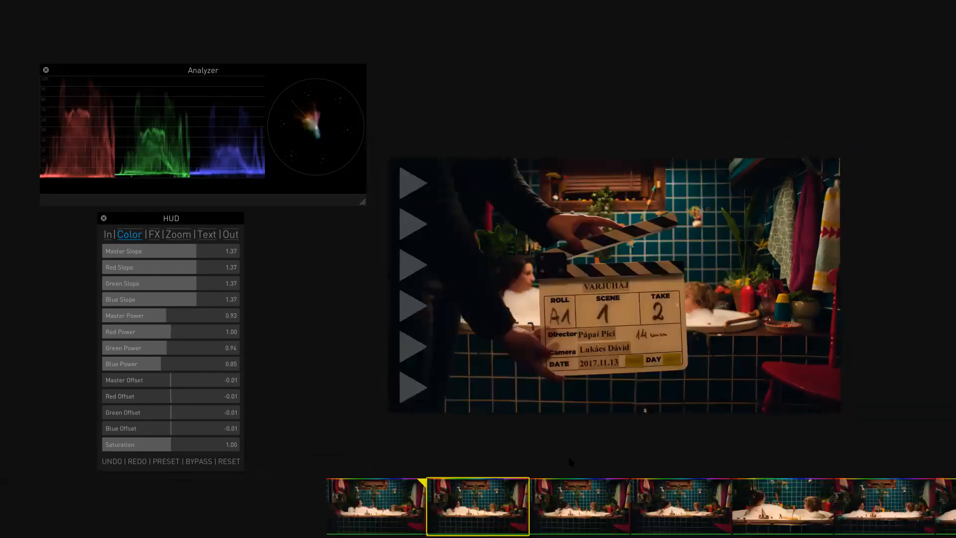
{"action": "key", "text": "Page_Down"}
{"action": "key", "text": "Page_Up"}
{"action": "key", "text": "Page_Down"}
{"action": "left_click_drag", "start_coordinate": [371, 504], "coordinate": [472, 523]}
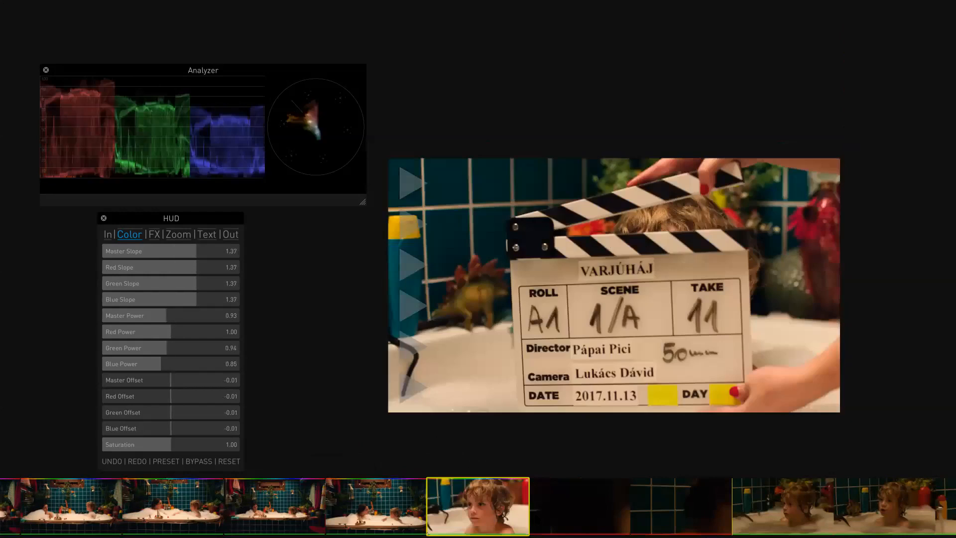
{"action": "left_click_drag", "start_coordinate": [433, 427], "coordinate": [552, 459]}
{"action": "key", "text": "s"}
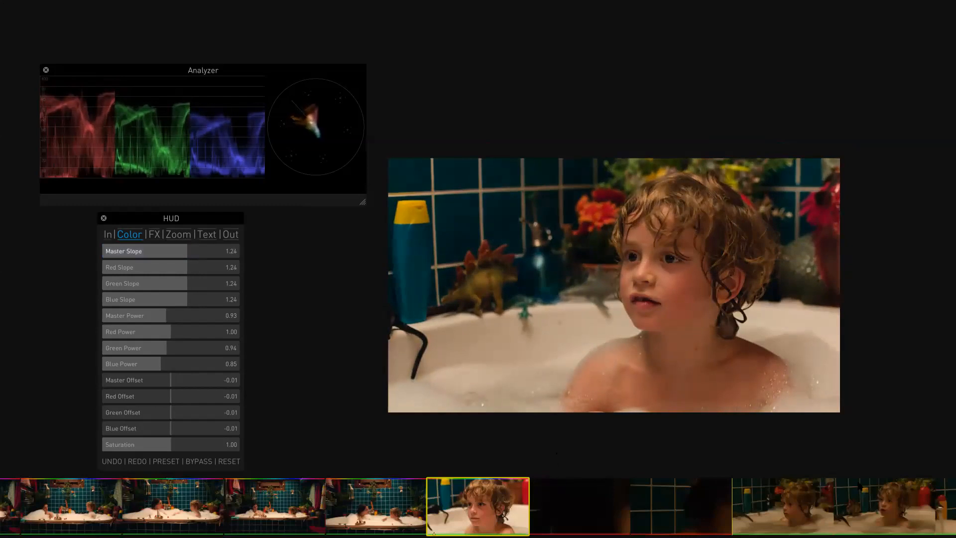
- Copy the close-up's grade onto the following ungraded close-up clips in the timeline
{"action": "left_click_drag", "start_coordinate": [776, 512], "coordinate": [602, 520]}
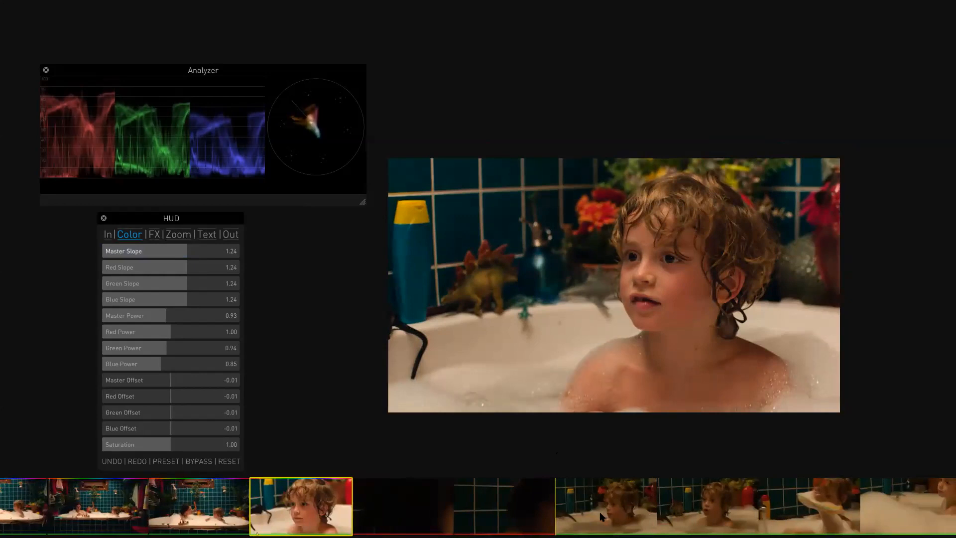
{"action": "left_click", "coordinate": [601, 516]}
{"action": "left_click_drag", "start_coordinate": [530, 510], "coordinate": [891, 517]}
{"action": "left_click", "coordinate": [893, 514], "text": "ctrl"}
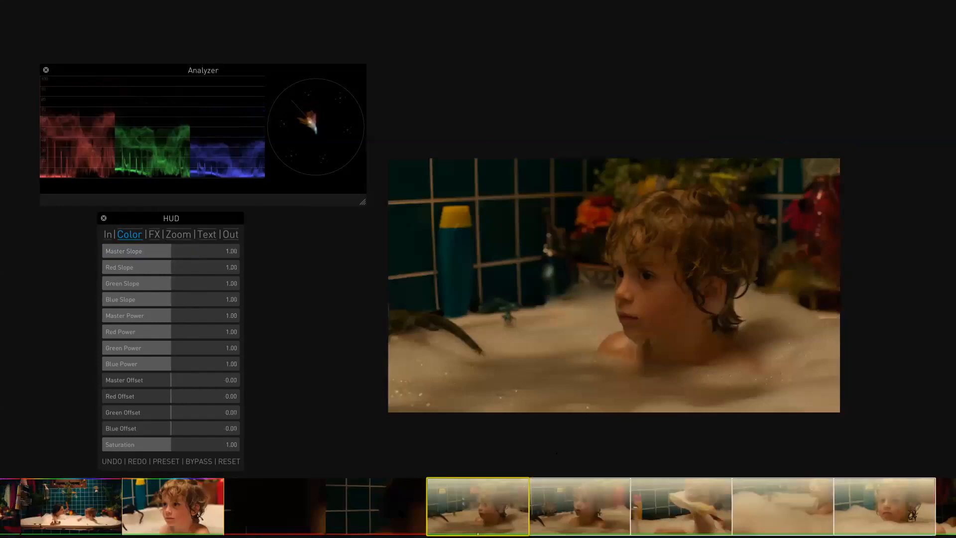
{"action": "left_click_drag", "start_coordinate": [177, 493], "coordinate": [459, 520]}
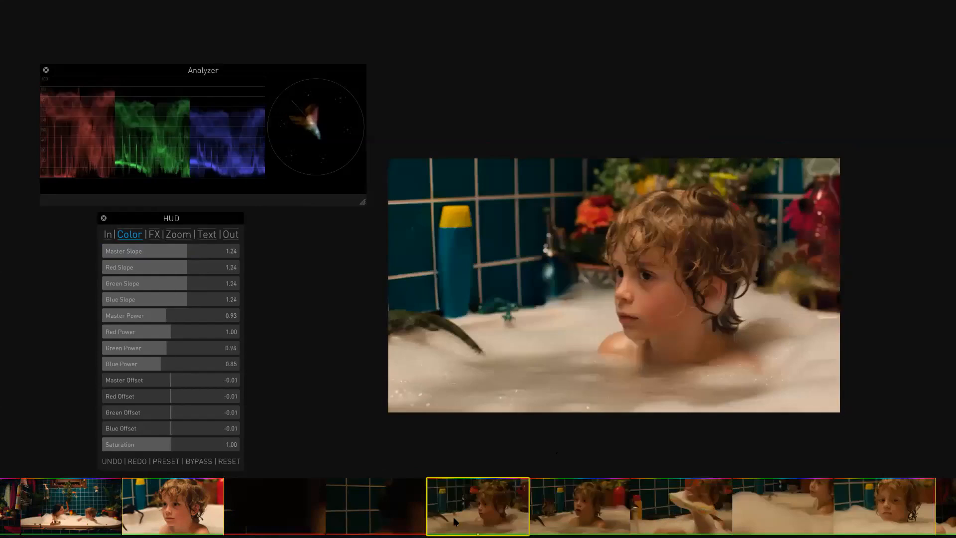
{"action": "left_click_drag", "start_coordinate": [618, 518], "coordinate": [697, 514]}
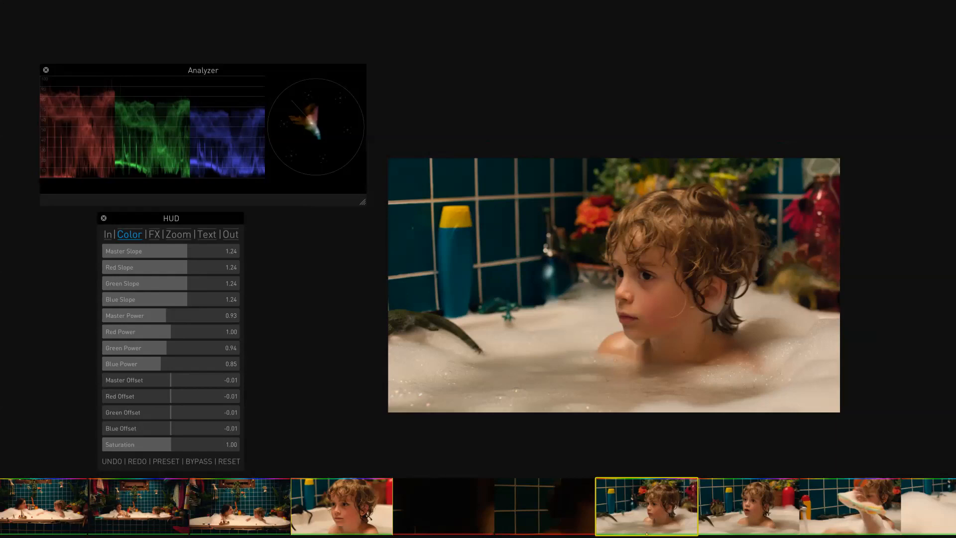
- Show the clip info overlay, enter FS1 into the dark MOS clip's metadata, and hide the overlay
{"action": "key", "text": "i"}
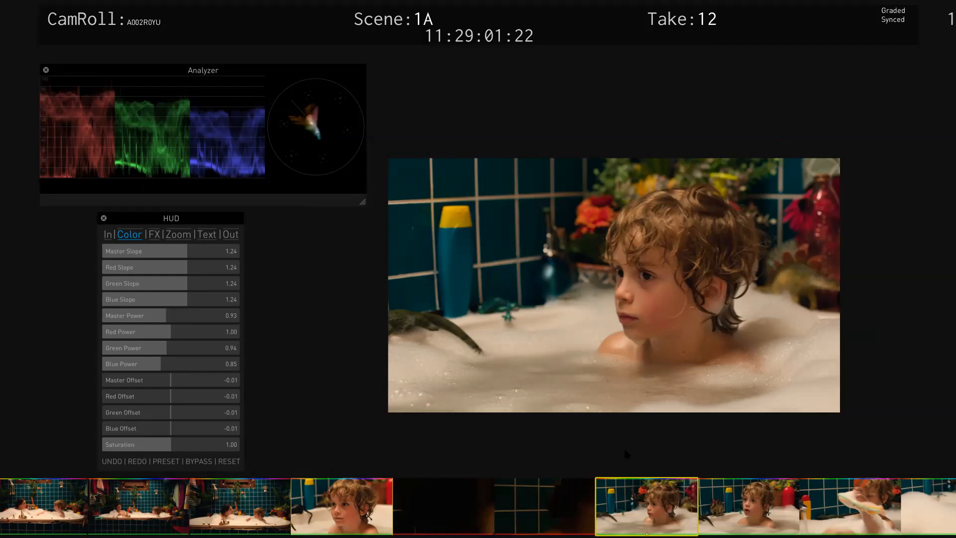
{"action": "key", "text": "Up"}
{"action": "key", "text": "Up"}
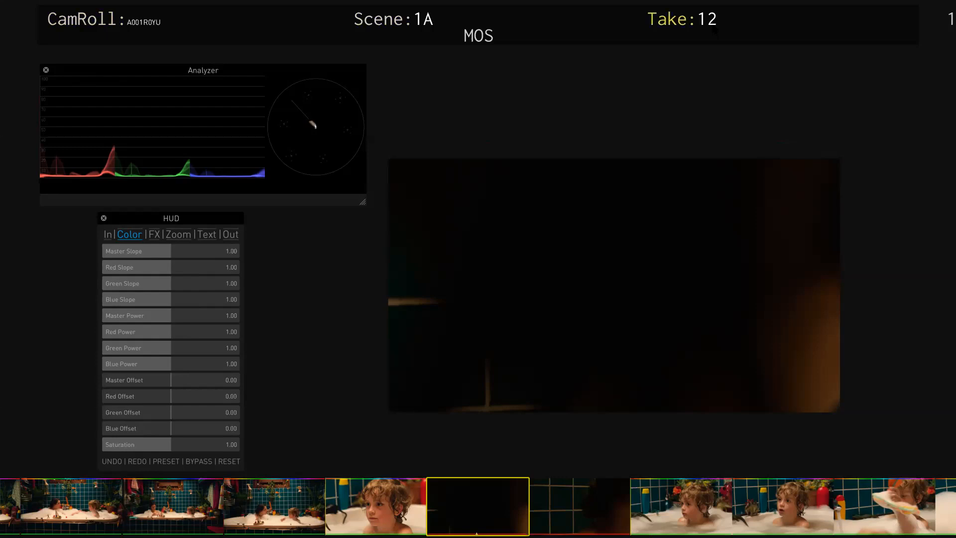
{"action": "type", "text": "FS1"}
{"action": "key", "text": "Page_Down"}
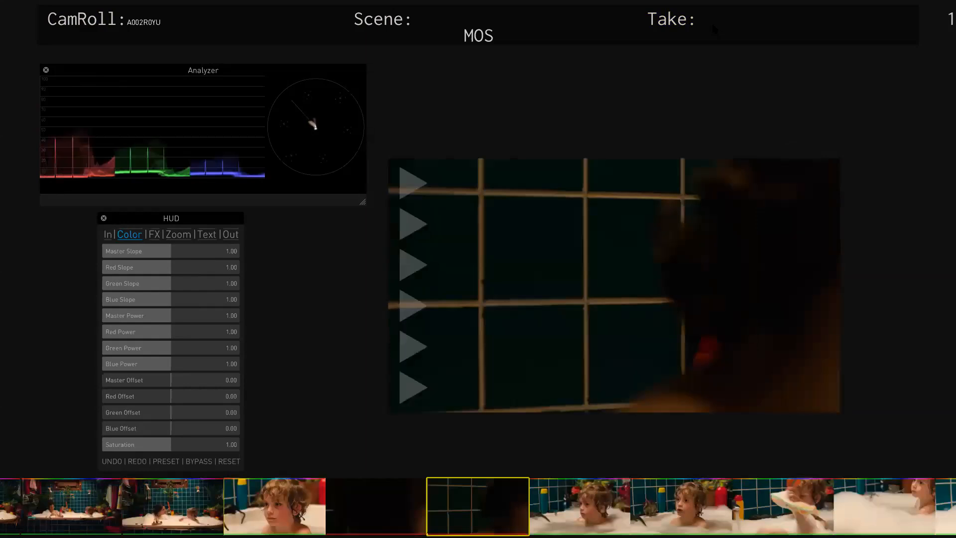
{"action": "key", "text": "ctrl+m"}
{"action": "key", "text": "Page_Up"}
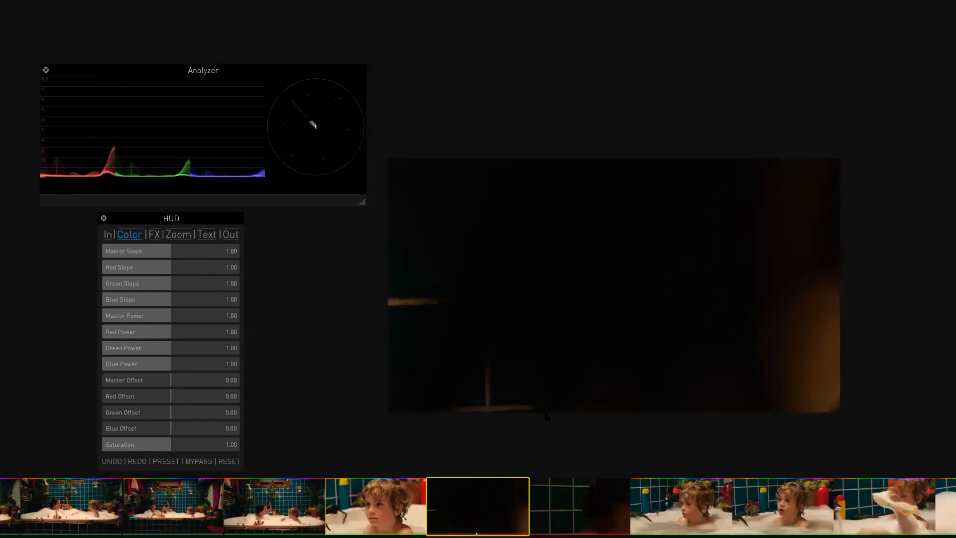
- Store the graded scene 1A take 11 close-up as a still in the Global gallery
{"action": "left_click_drag", "start_coordinate": [83, 521], "coordinate": [217, 521]}
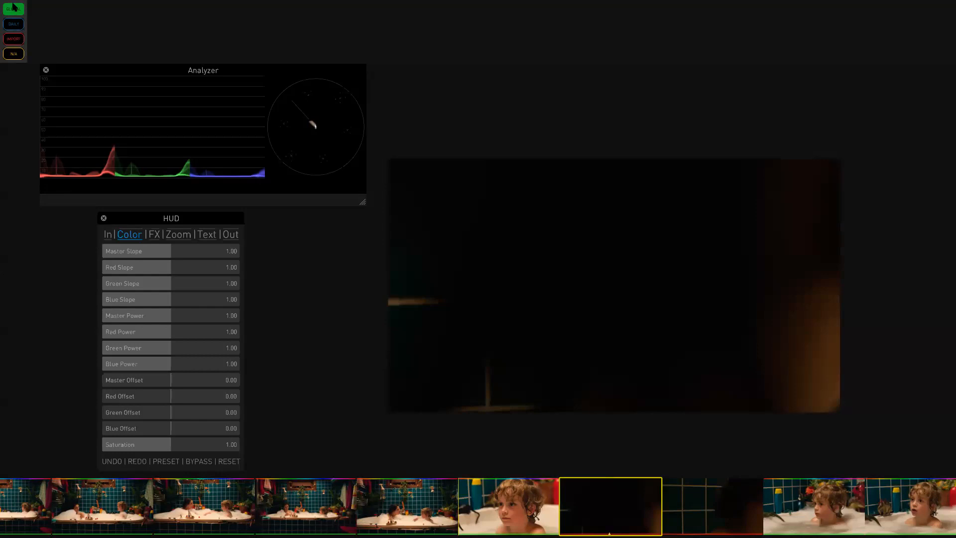
{"action": "left_click", "coordinate": [512, 520]}
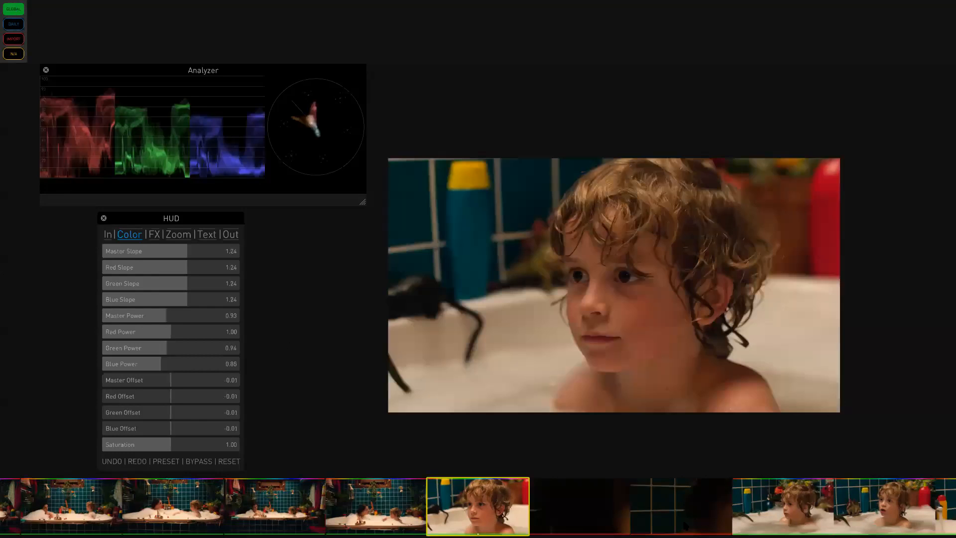
{"action": "left_click_drag", "start_coordinate": [460, 522], "coordinate": [109, 45]}
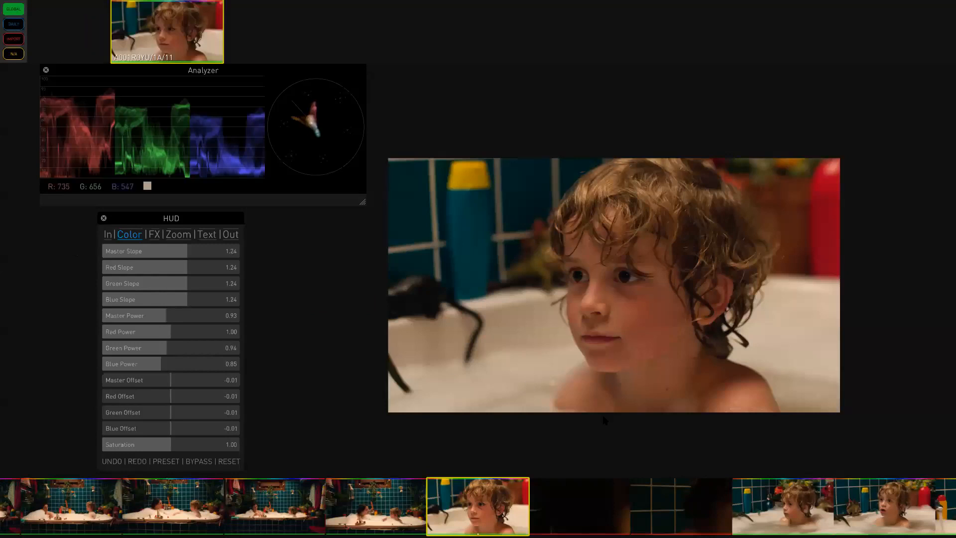
- Switch to the Shot gallery and add stills of three graded clips to it
{"action": "left_click", "coordinate": [783, 508]}
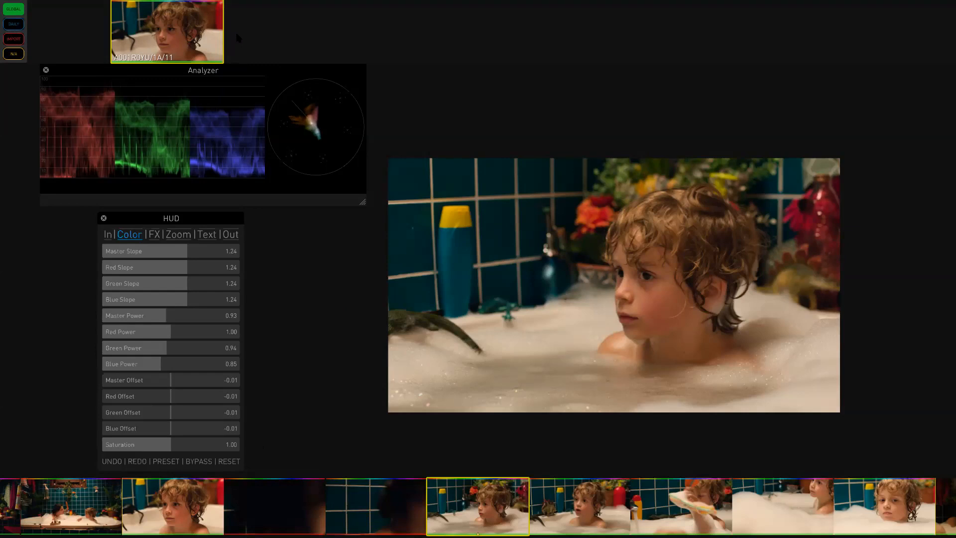
{"action": "left_click", "coordinate": [14, 24]}
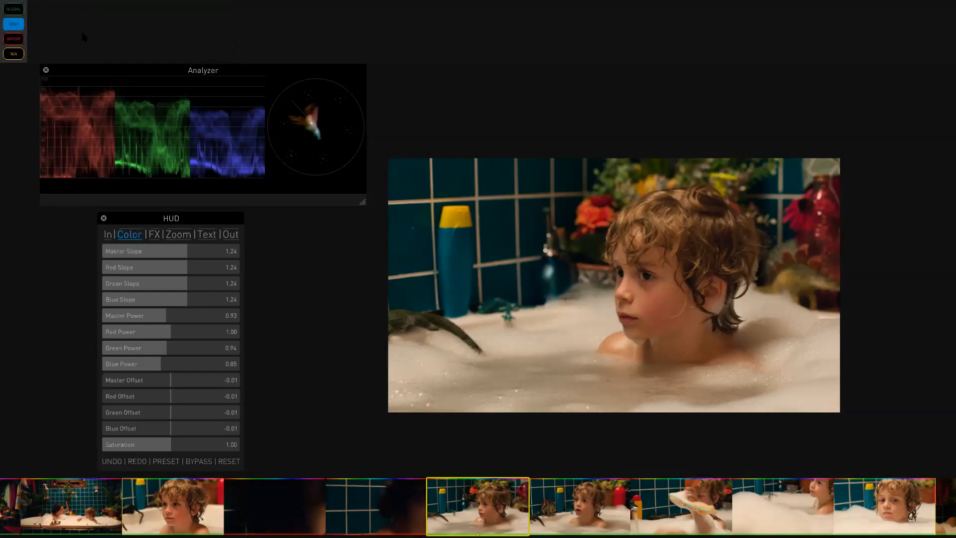
{"action": "left_click_drag", "start_coordinate": [55, 518], "coordinate": [108, 41]}
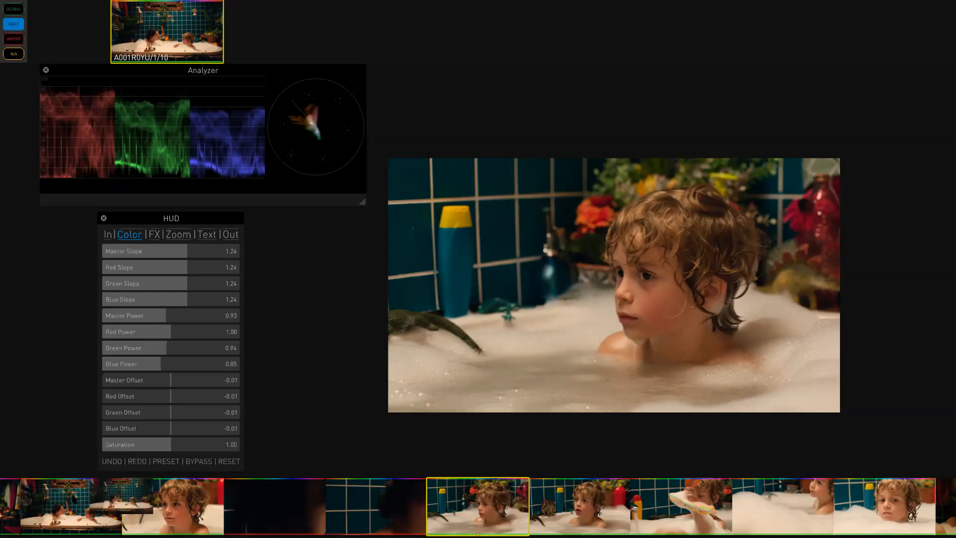
{"action": "left_click_drag", "start_coordinate": [709, 517], "coordinate": [286, 45]}
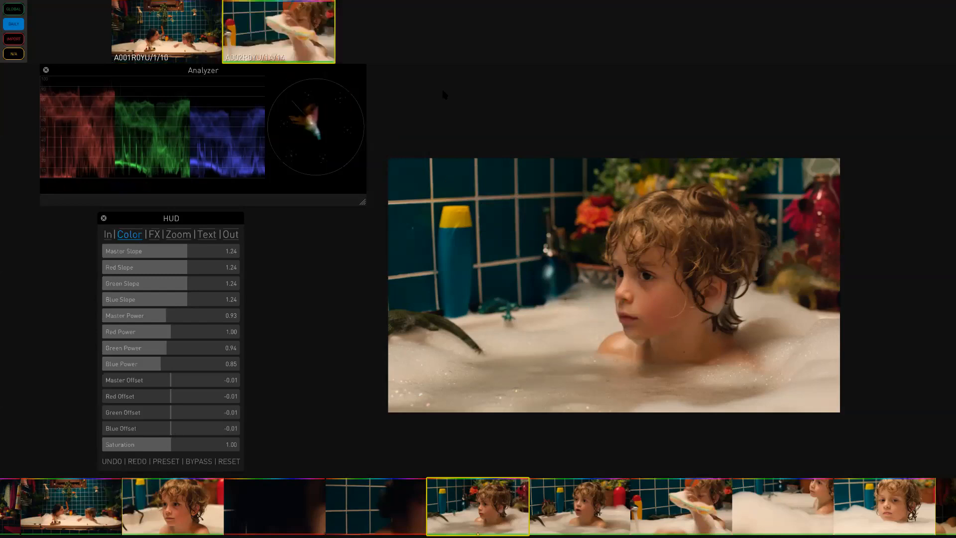
{"action": "left_click_drag", "start_coordinate": [780, 523], "coordinate": [394, 38]}
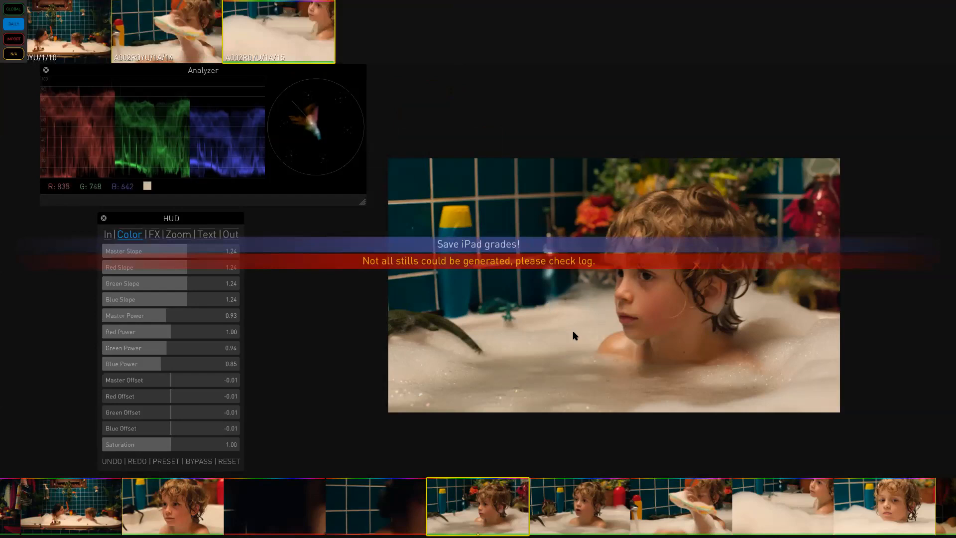
- Exit full screen and browse the ExD2020 osc folder in Finder for the generated look images
{"action": "key", "text": "ctrl+super+f"}
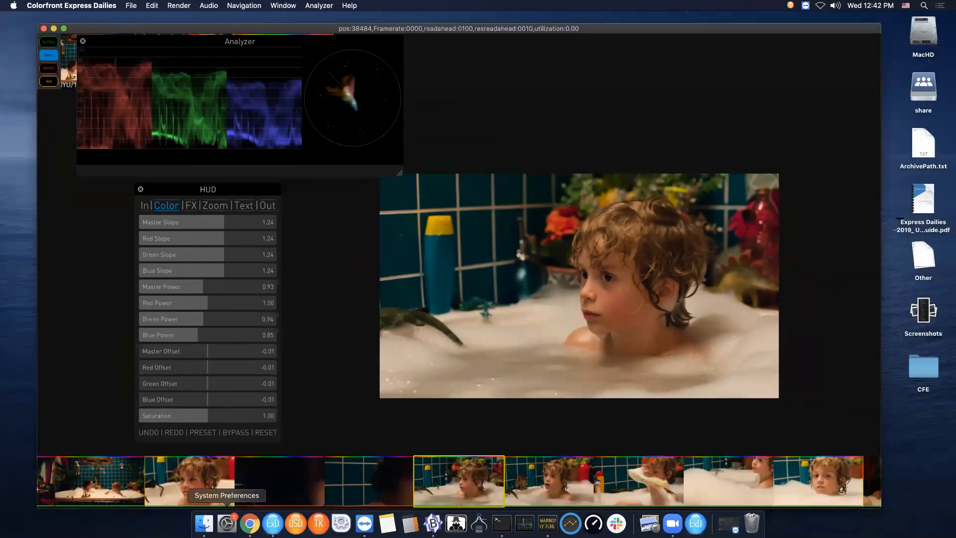
{"action": "left_click", "coordinate": [203, 522]}
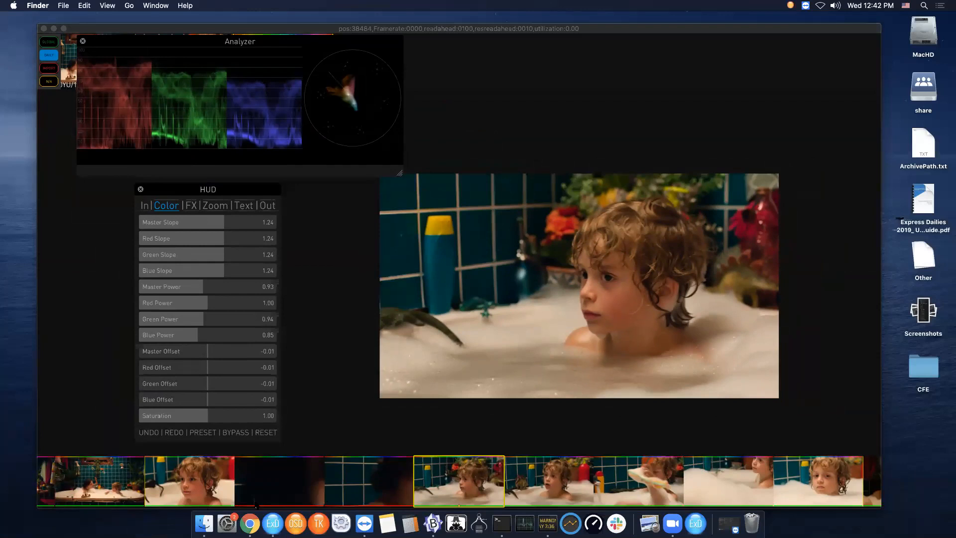
{"action": "right_click", "coordinate": [202, 523]}
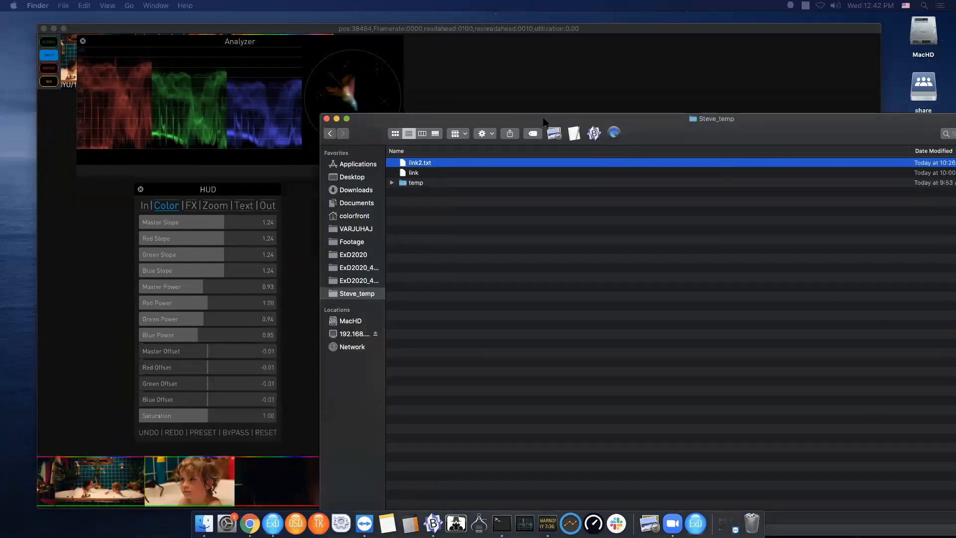
{"action": "left_click", "coordinate": [226, 307]}
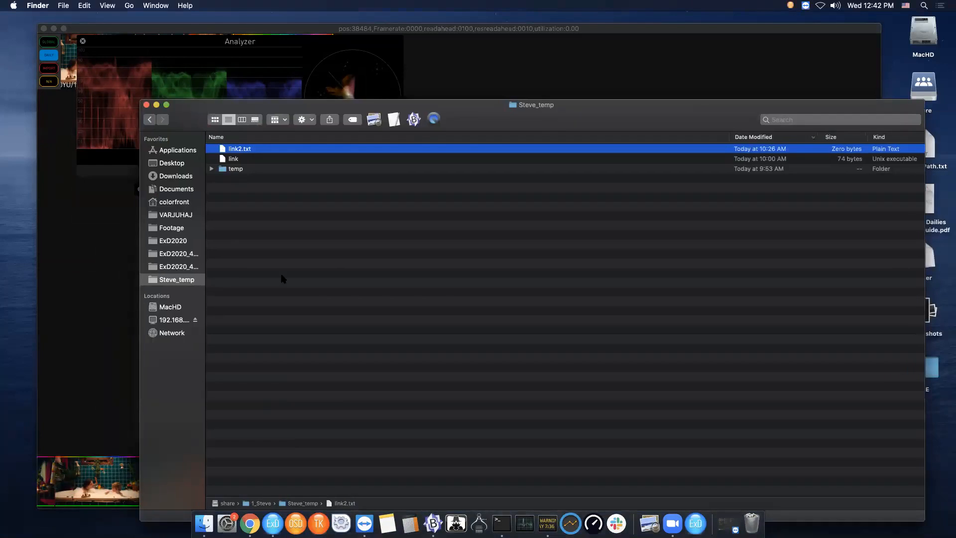
{"action": "left_click", "coordinate": [178, 241]}
{"action": "left_click", "coordinate": [211, 234]}
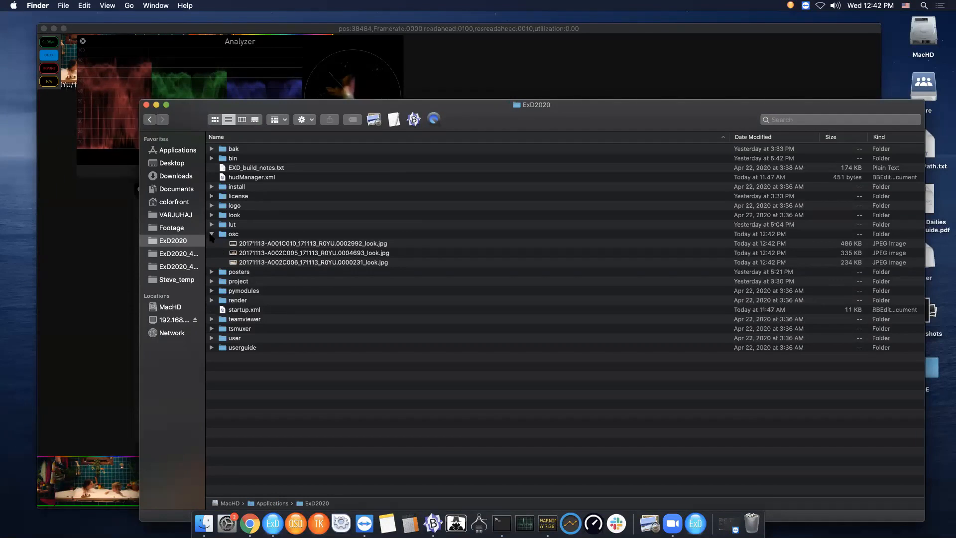
{"action": "left_click", "coordinate": [211, 234]}
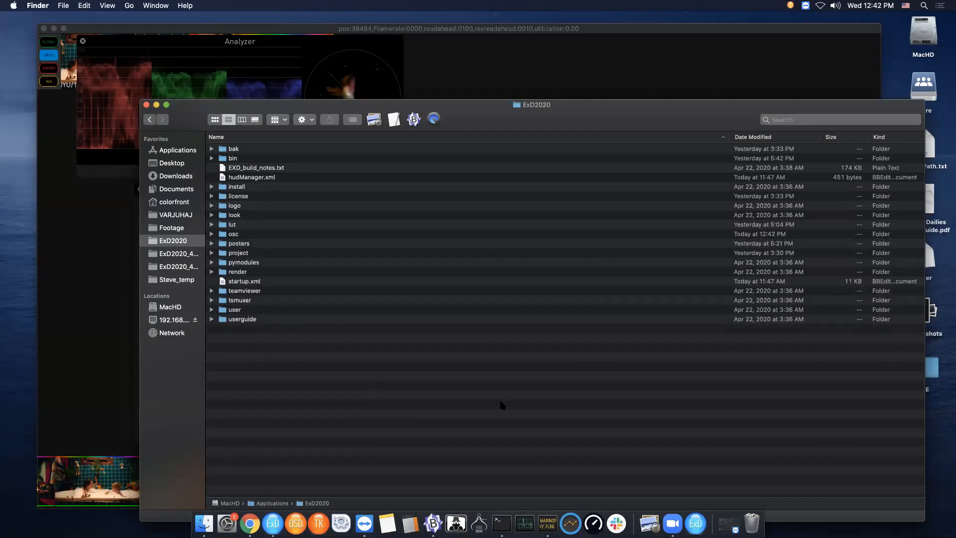
- Return to the app, select the woman's close-up clip and save a still of it
{"action": "left_click", "coordinate": [88, 383]}
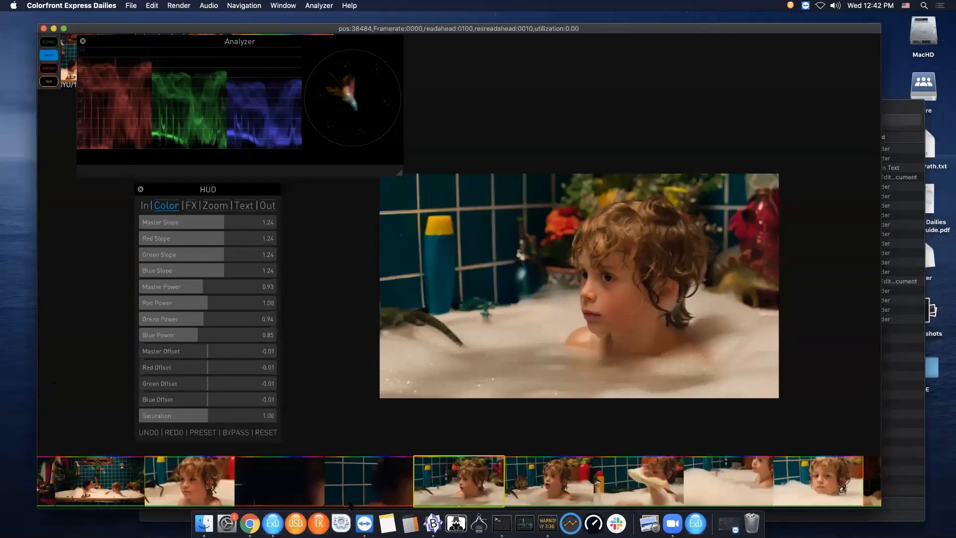
{"action": "left_click_drag", "start_coordinate": [842, 489], "coordinate": [689, 500]}
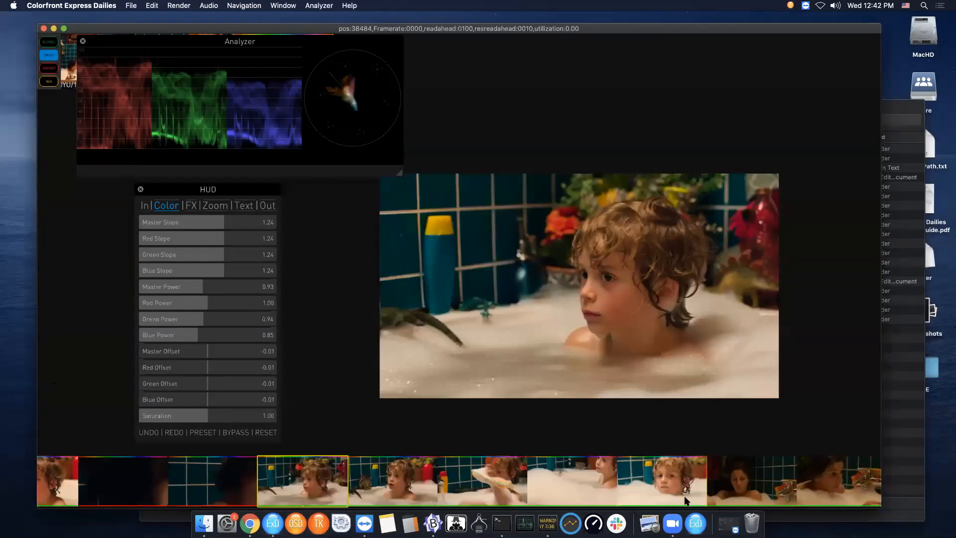
{"action": "left_click", "coordinate": [754, 497]}
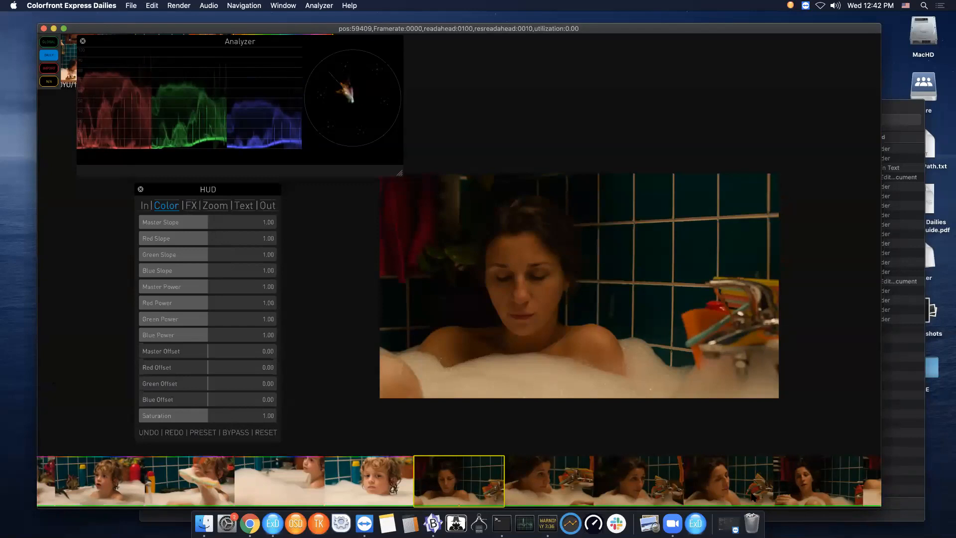
{"action": "key", "text": "super+s"}
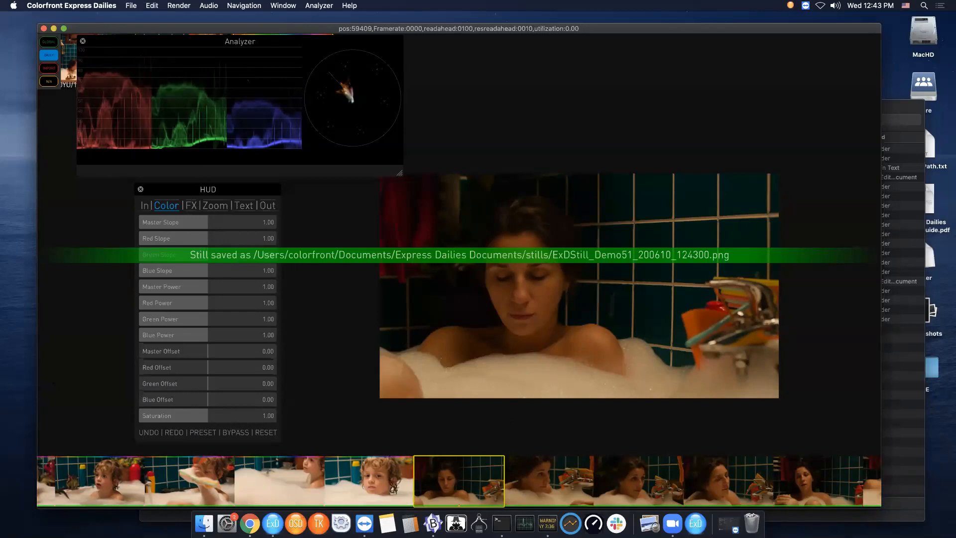
- Return to full screen and open the preset gallery of CDL looks
{"action": "left_click", "coordinate": [64, 28]}
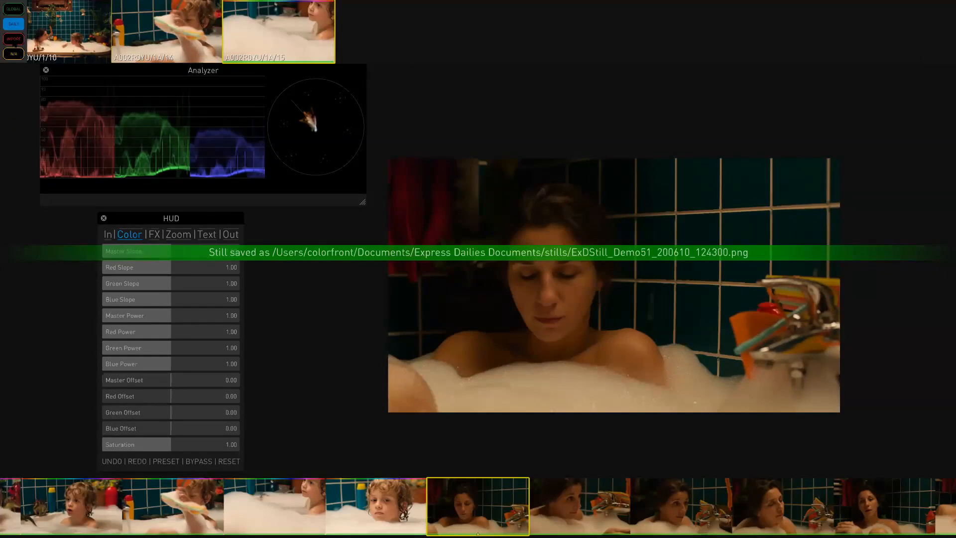
{"action": "left_click", "coordinate": [14, 39]}
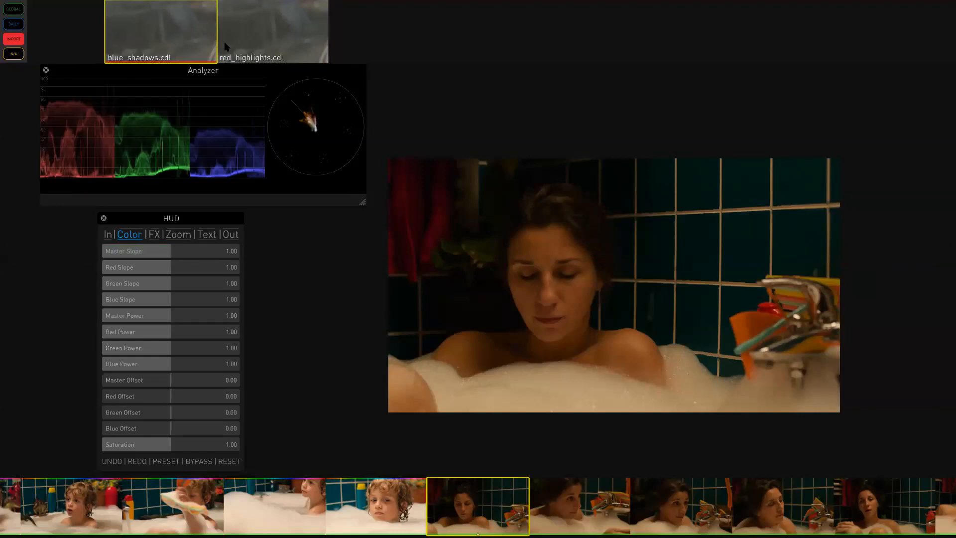
- Apply the red_highlights.cdl preset to the woman's close-up clip and to three of the boy's bath clips
{"action": "left_click_drag", "start_coordinate": [269, 47], "coordinate": [450, 523]}
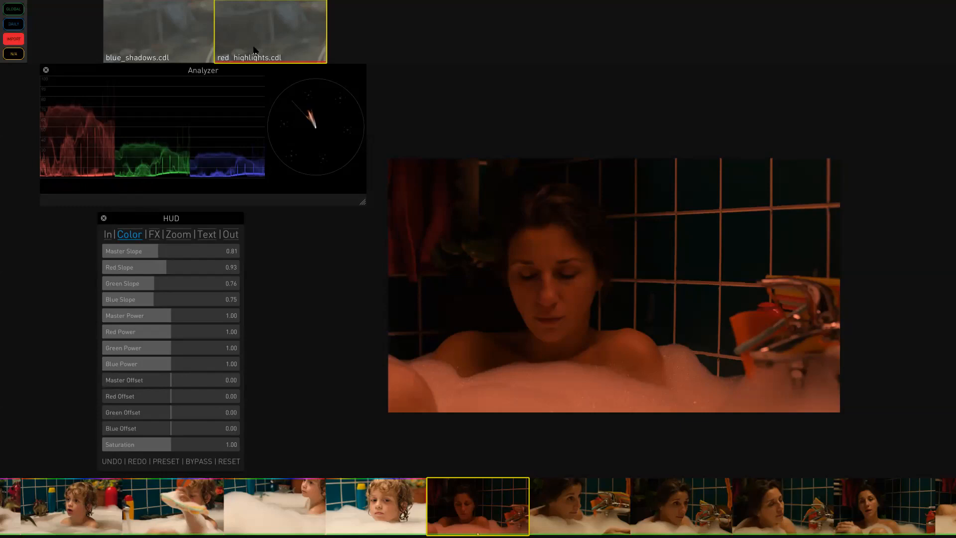
{"action": "left_click", "coordinate": [185, 518], "text": "ctrl"}
{"action": "left_click", "coordinate": [260, 518], "text": "ctrl"}
{"action": "left_click", "coordinate": [353, 522], "text": "ctrl"}
{"action": "left_click_drag", "start_coordinate": [269, 46], "coordinate": [229, 502]}
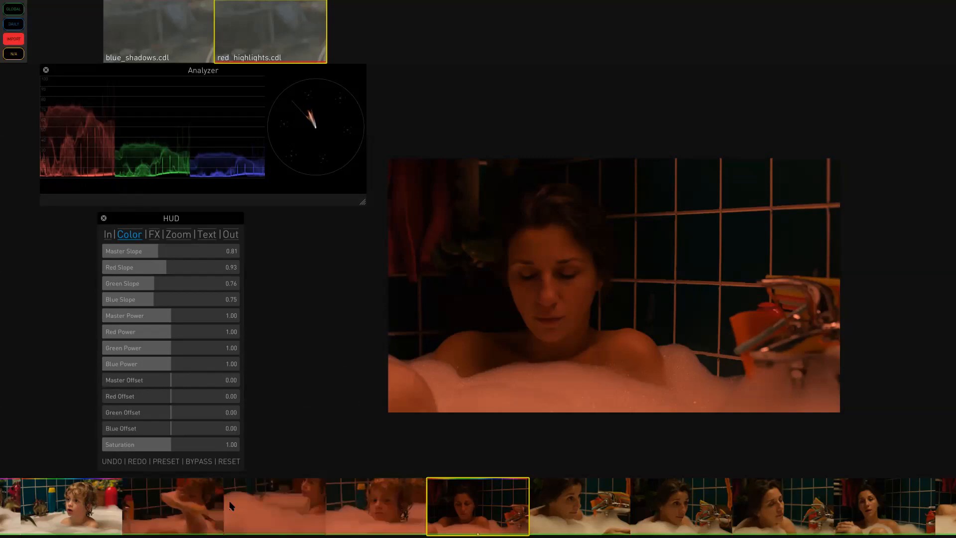
- Switch between the Global and Shot galleries and browse the clip overview grid
{"action": "left_click", "coordinate": [13, 9]}
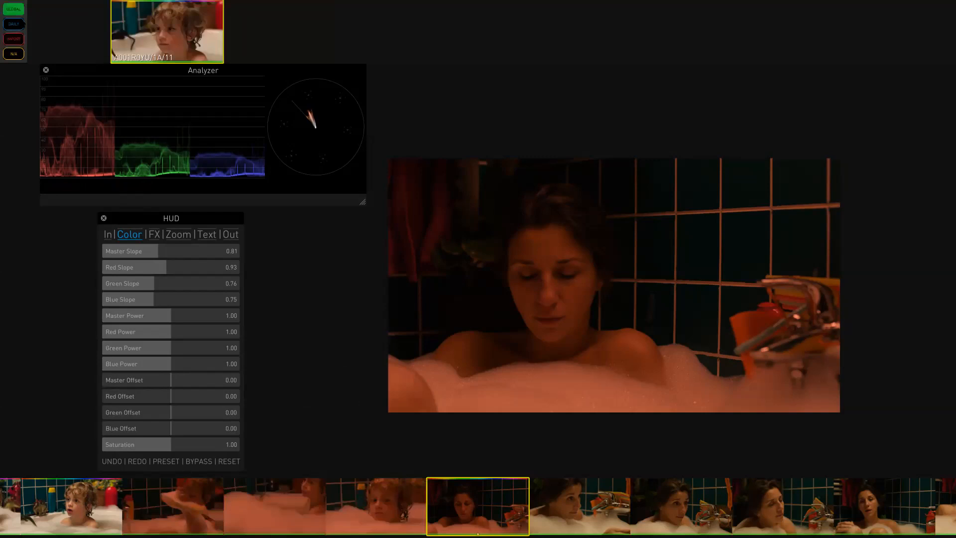
{"action": "left_click", "coordinate": [22, 23]}
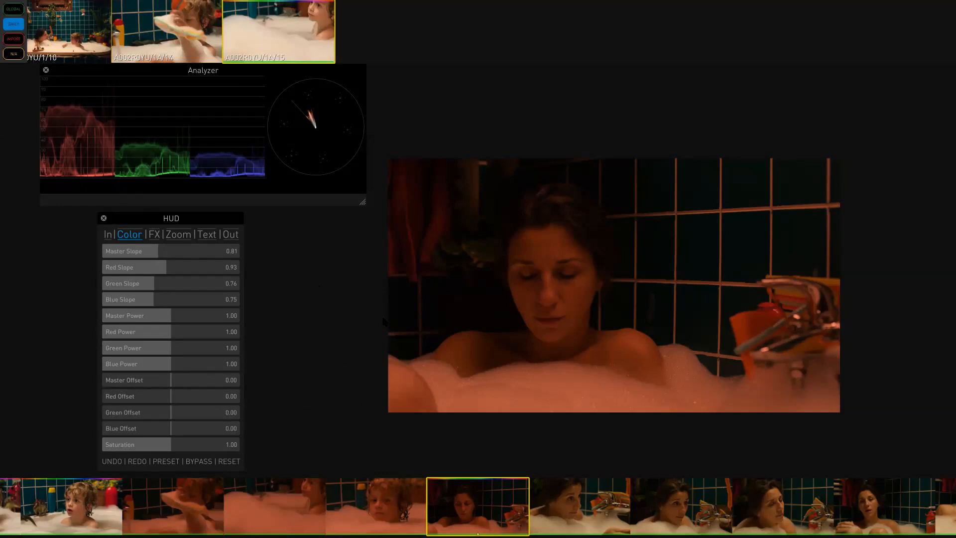
{"action": "key", "text": "Tab"}
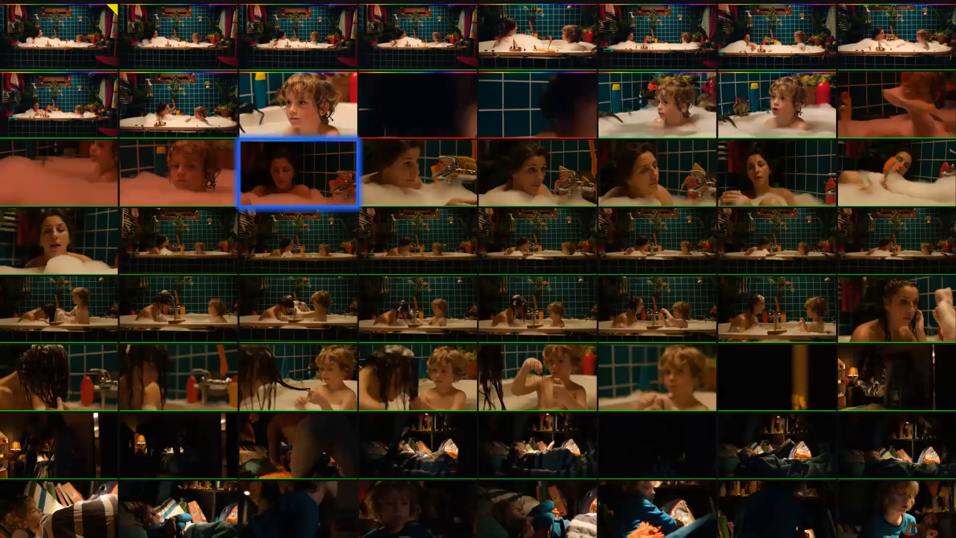
{"action": "scroll", "coordinate": [732, 522], "scroll_direction": "down", "scroll_amount": 1}
{"action": "scroll", "coordinate": [535, 473], "scroll_direction": "down", "scroll_amount": 2}
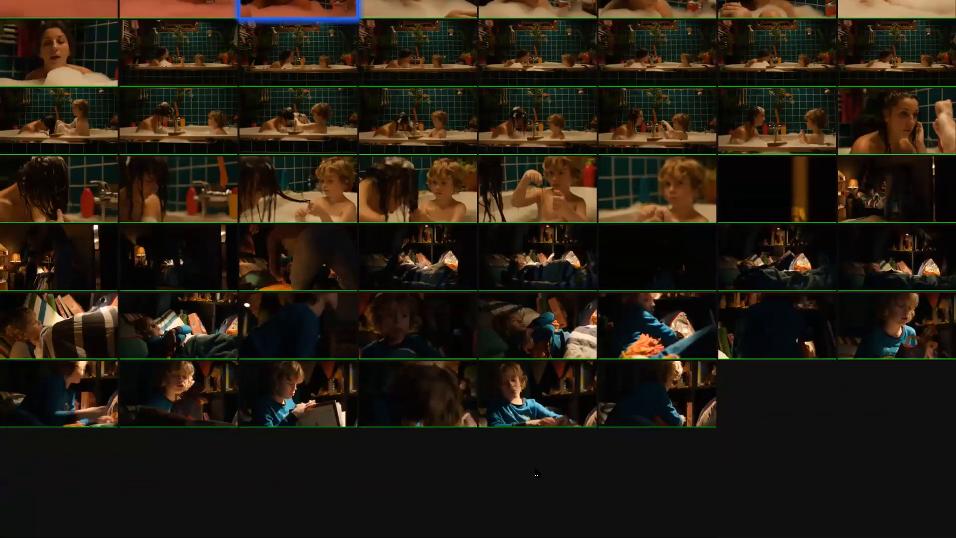
{"action": "scroll", "coordinate": [535, 473], "scroll_direction": "up", "scroll_amount": 1}
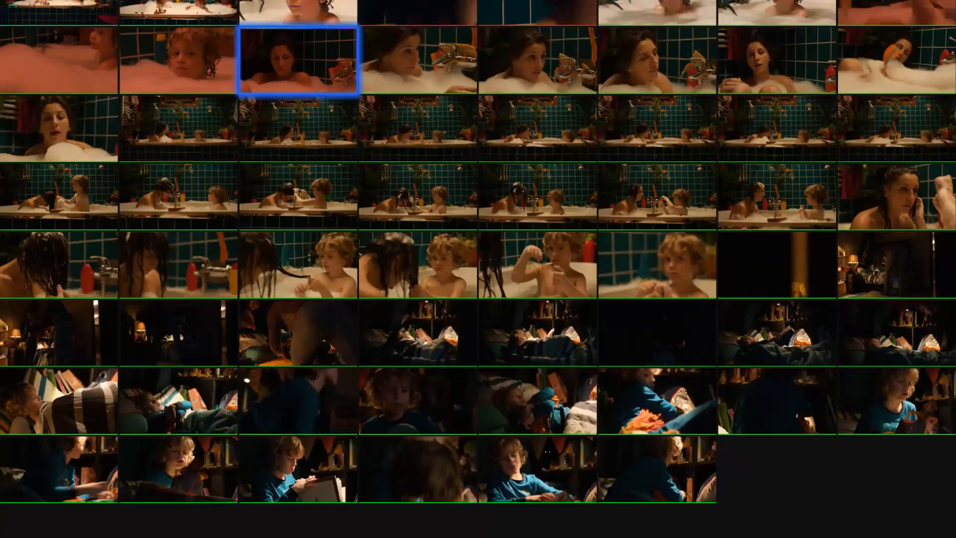
- Open clips from the overview grid to inspect them, ending on the boy's red-graded bath close-up
{"action": "left_click", "coordinate": [536, 473]}
{"action": "left_click", "coordinate": [547, 452]}
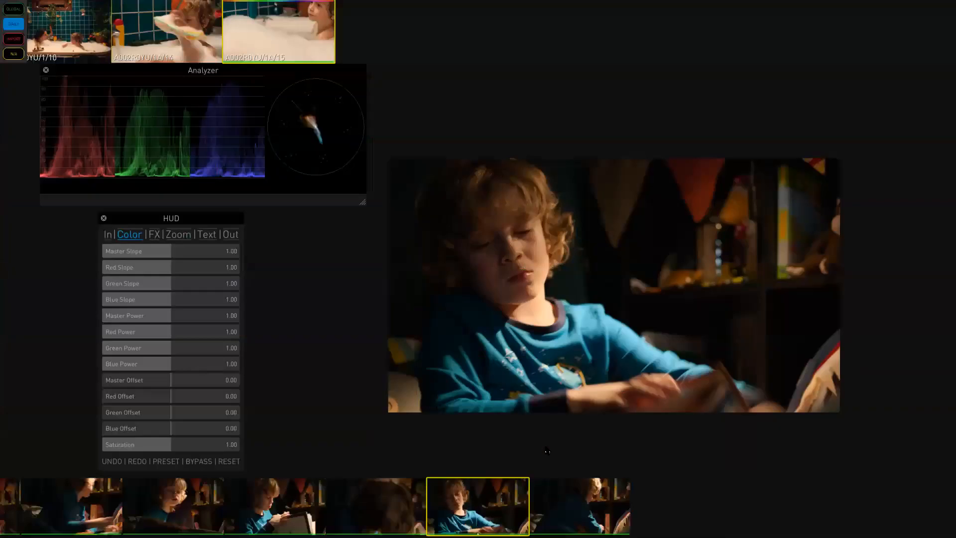
{"action": "key", "text": "Tab"}
{"action": "left_click", "coordinate": [189, 76]}
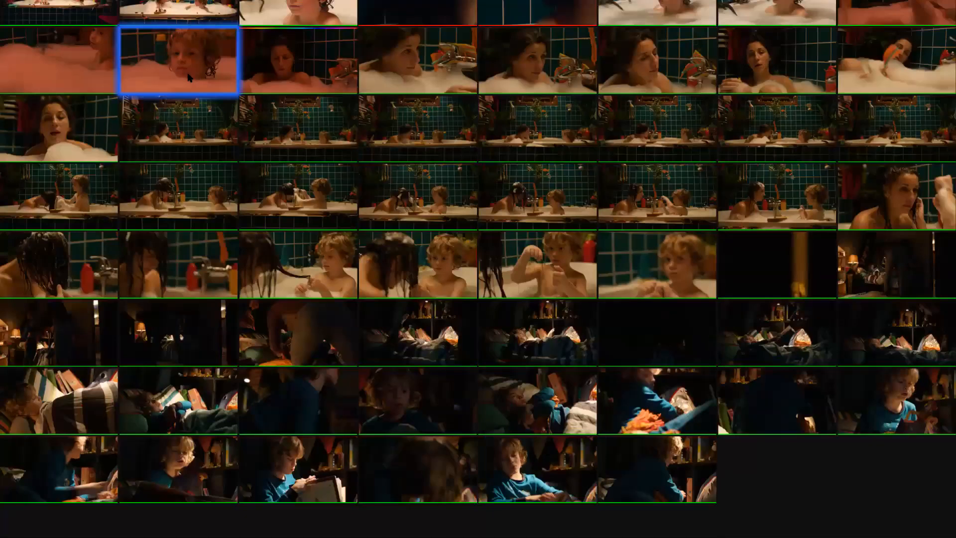
{"action": "left_click", "coordinate": [213, 75]}
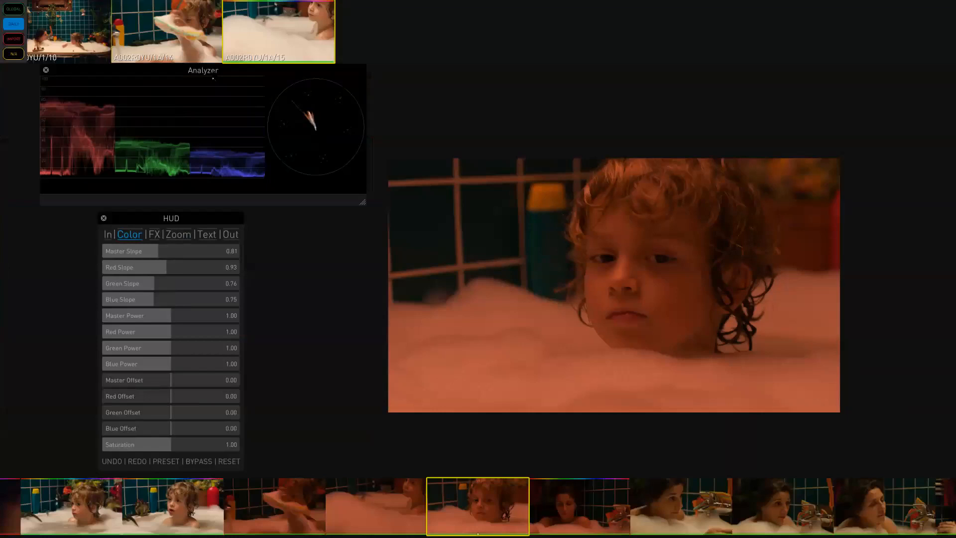
{"action": "key", "text": "Tab"}
{"action": "left_click_drag", "start_coordinate": [203, 70], "coordinate": [203, 76]}
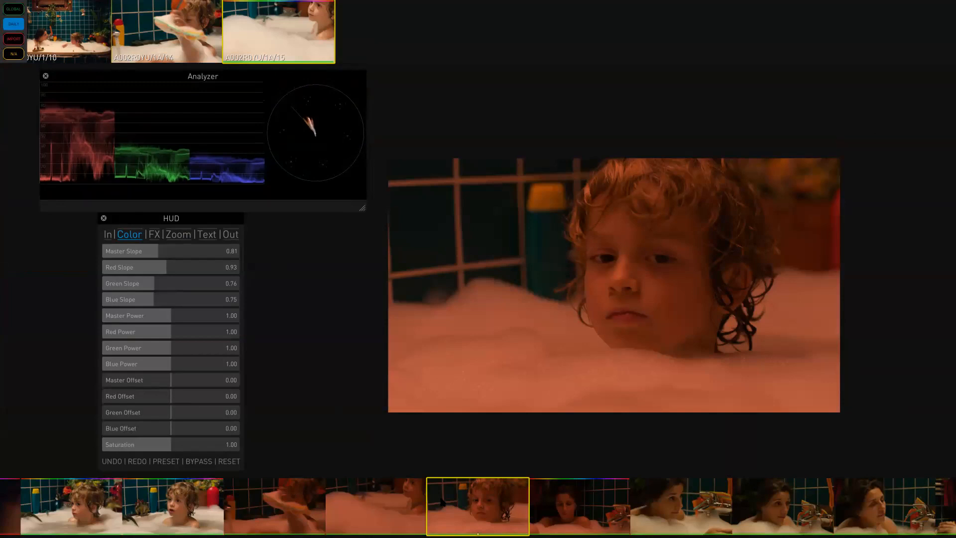
- Select the boy-with-dinosaur clip in the timeline and paste the copied red grade onto it
{"action": "left_click_drag", "start_coordinate": [211, 516], "coordinate": [295, 513]}
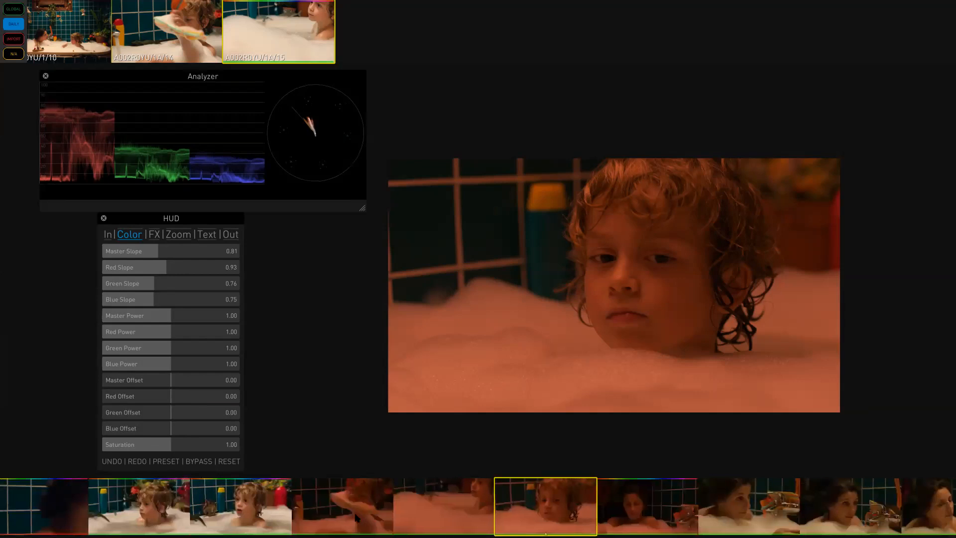
{"action": "left_click", "coordinate": [357, 517]}
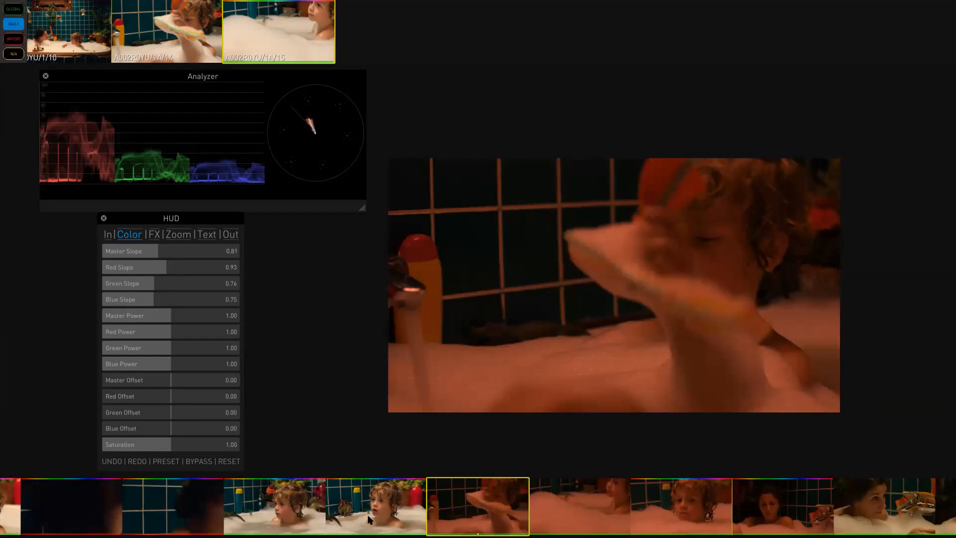
{"action": "left_click", "coordinate": [369, 520]}
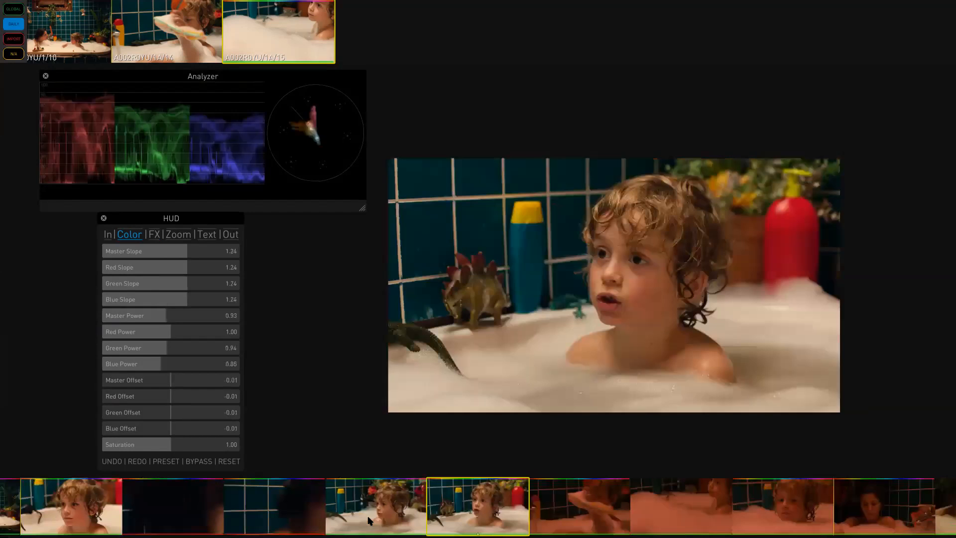
{"action": "key", "text": "ctrl+v"}
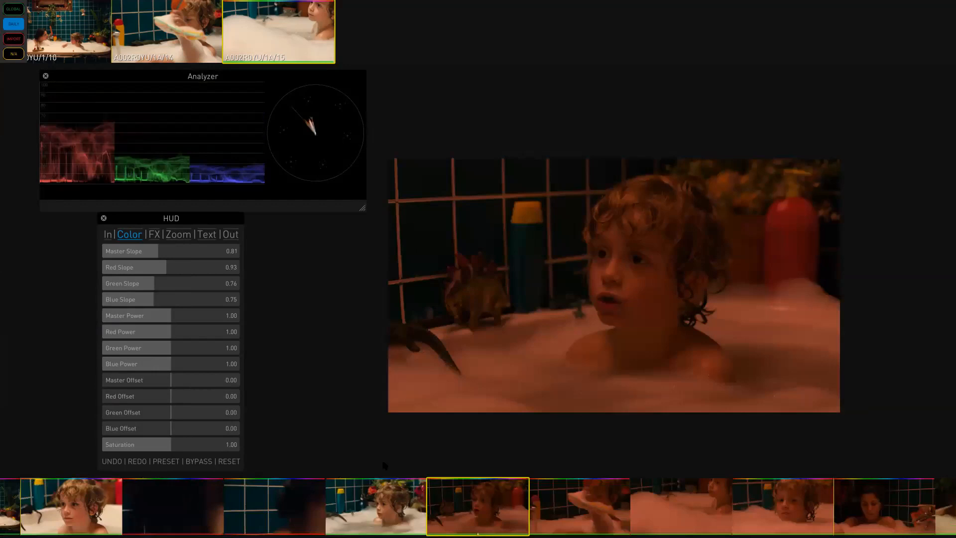
- Lower the Red Slope to 0.38 on this clip and paste the resulting grade onto the preceding boy clip
{"action": "left_click_drag", "start_coordinate": [165, 273], "coordinate": [128, 271]}
{"action": "left_click", "coordinate": [481, 517]}
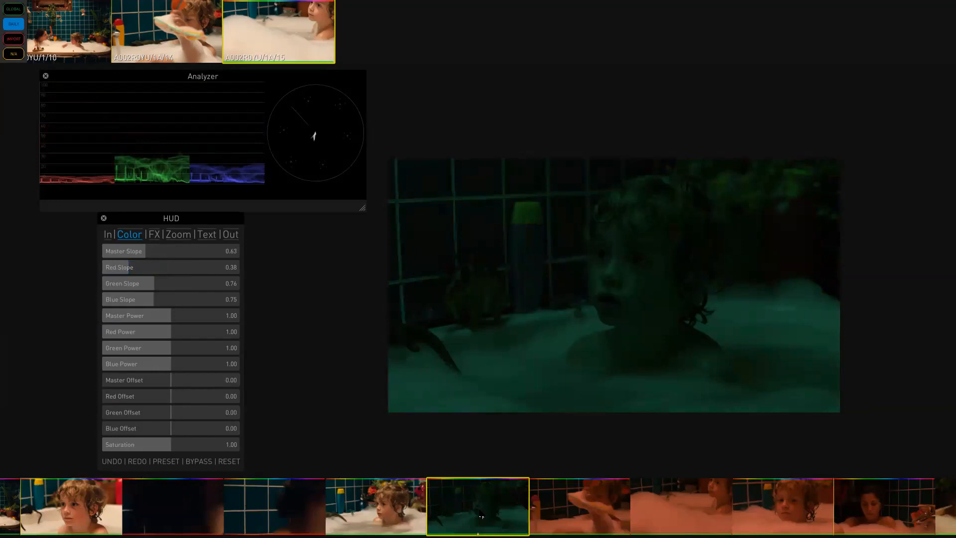
{"action": "left_click", "coordinate": [368, 525]}
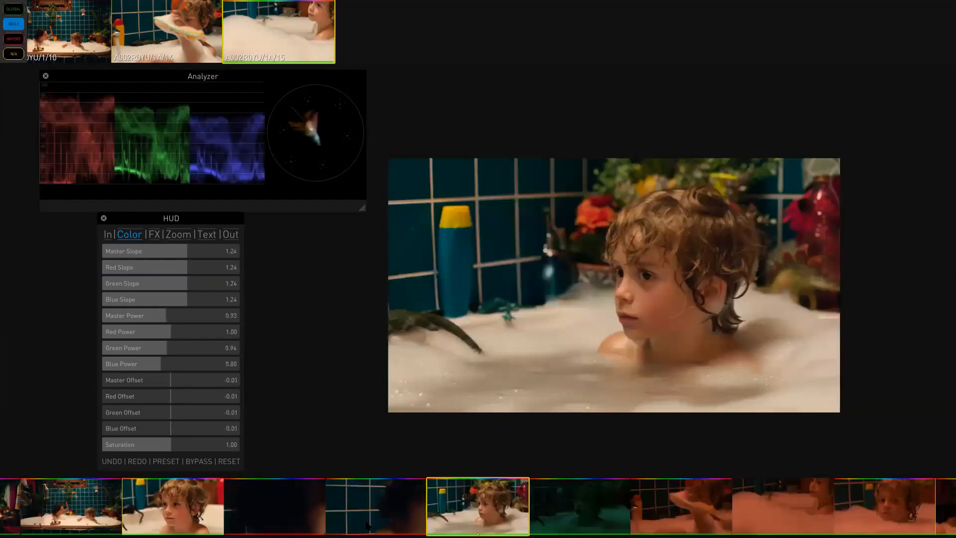
{"action": "key", "text": "ctrl+v"}
- Exit full screen and open the Look Editor window
{"action": "key", "text": "F2"}
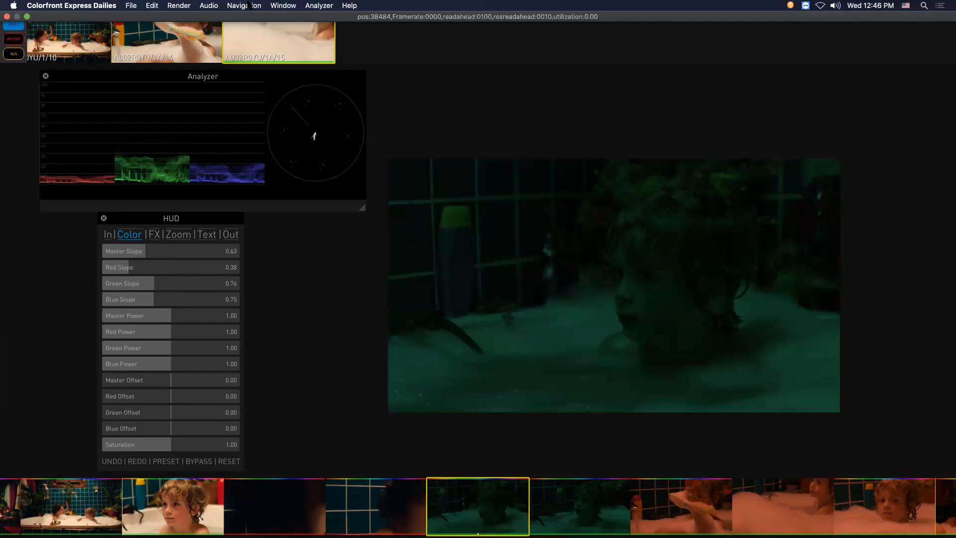
{"action": "left_click", "coordinate": [249, 5]}
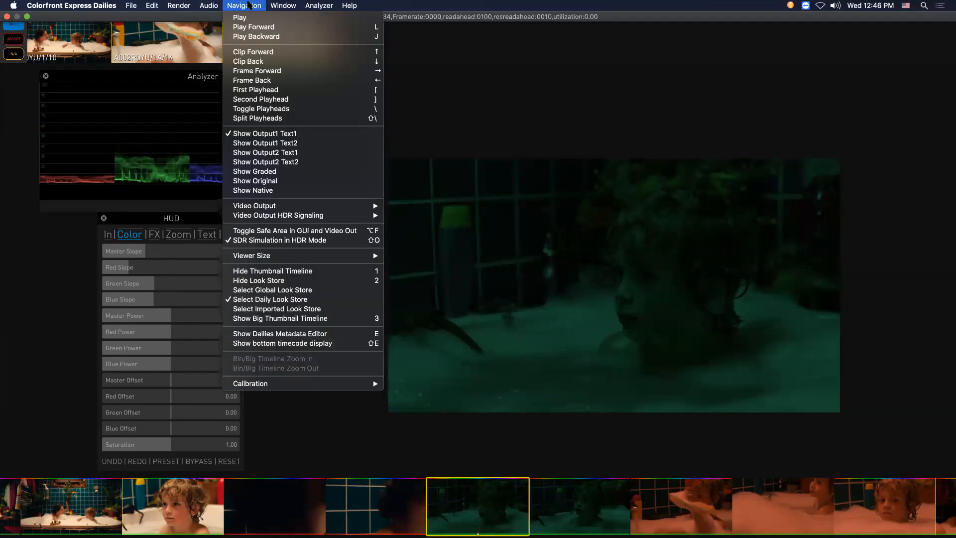
{"action": "mouse_move", "coordinate": [284, 6]}
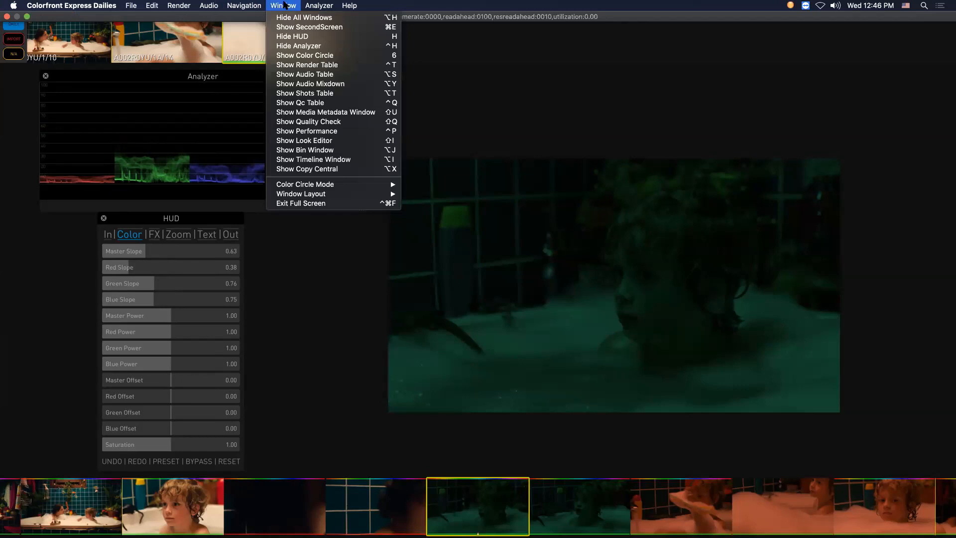
{"action": "left_click", "coordinate": [352, 141]}
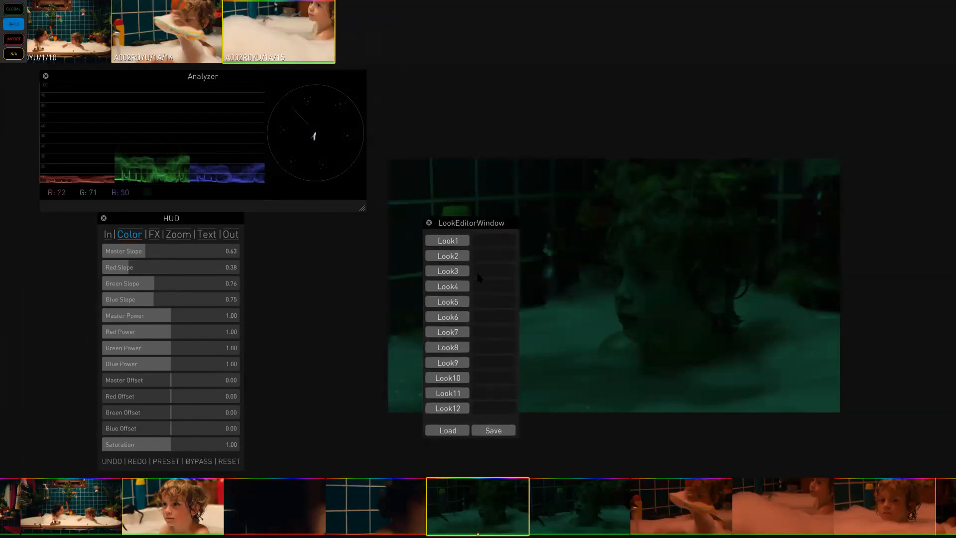
- Select the red-graded sponge clip and save its grade into the Look1 slot named RED
{"action": "left_click", "coordinate": [691, 515]}
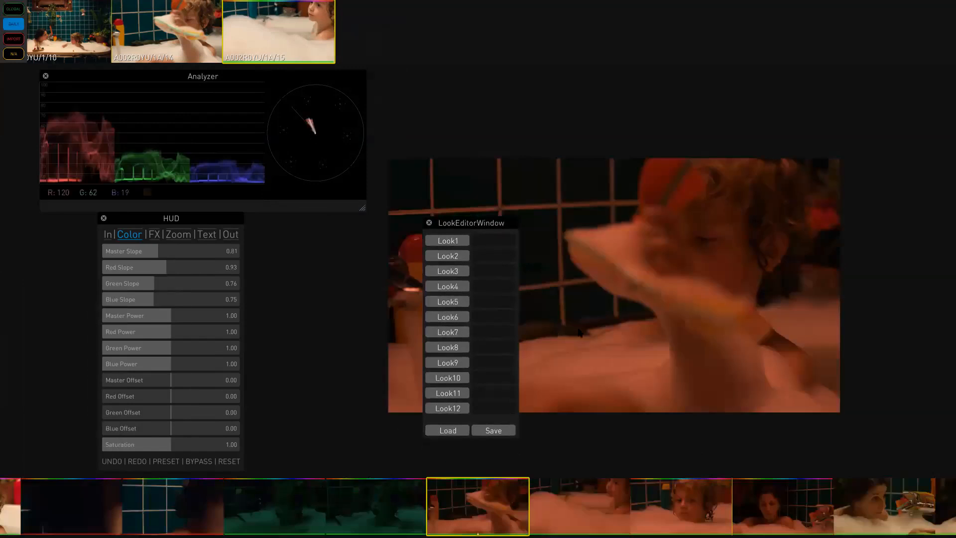
{"action": "left_click", "coordinate": [447, 241]}
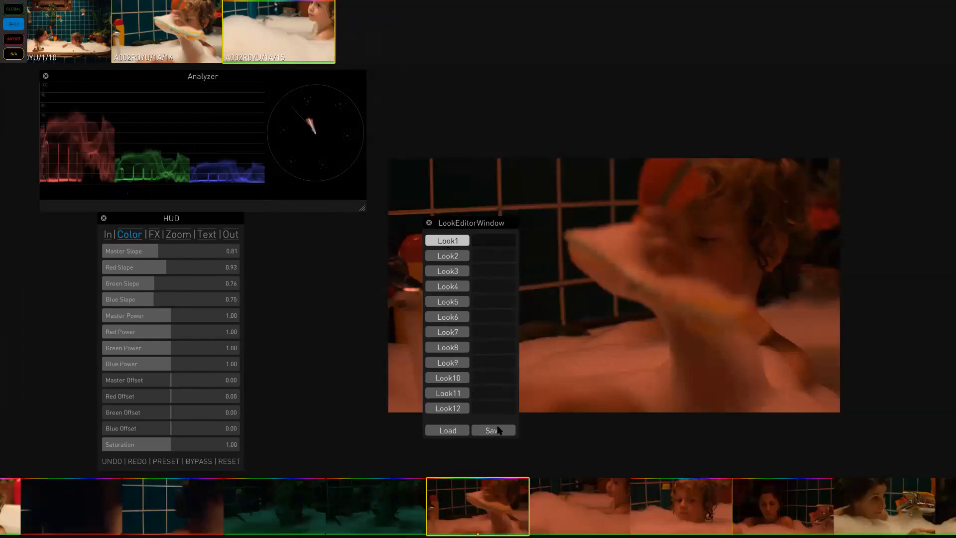
{"action": "left_click", "coordinate": [498, 431]}
{"action": "type", "text": "RED"}
- Load the RED look onto the green-graded clip and close the Look Editor
{"action": "left_click", "coordinate": [269, 518]}
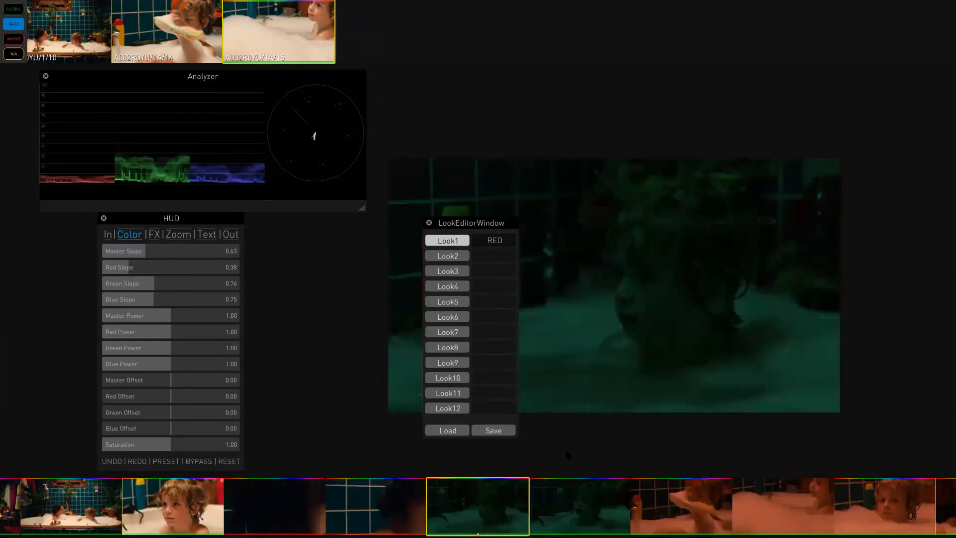
{"action": "left_click", "coordinate": [448, 431]}
{"action": "mouse_move", "coordinate": [479, 523]}
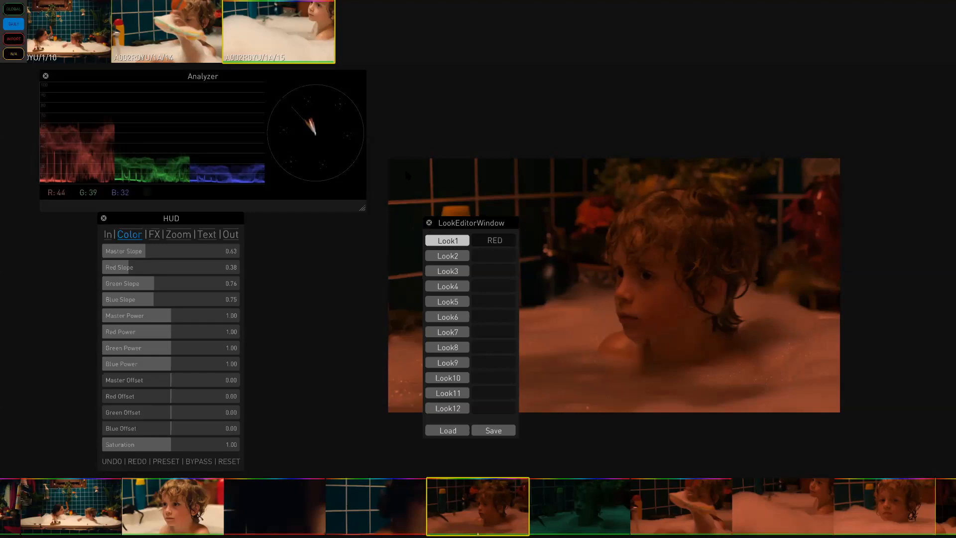
{"action": "left_click", "coordinate": [429, 223]}
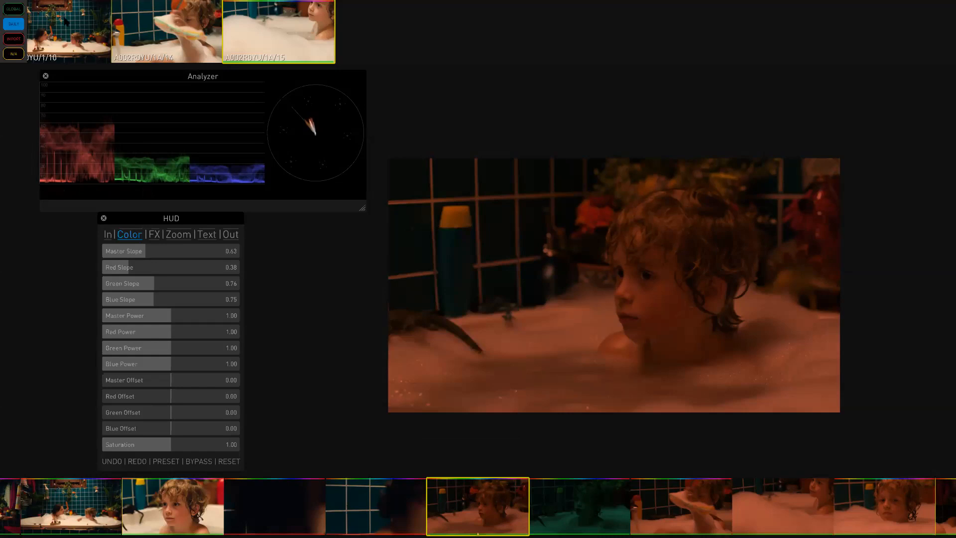
- Open Preferences and review the Grade settings, including still file extension, name and path
{"action": "left_click_drag", "start_coordinate": [67, 23], "coordinate": [174, 27]}
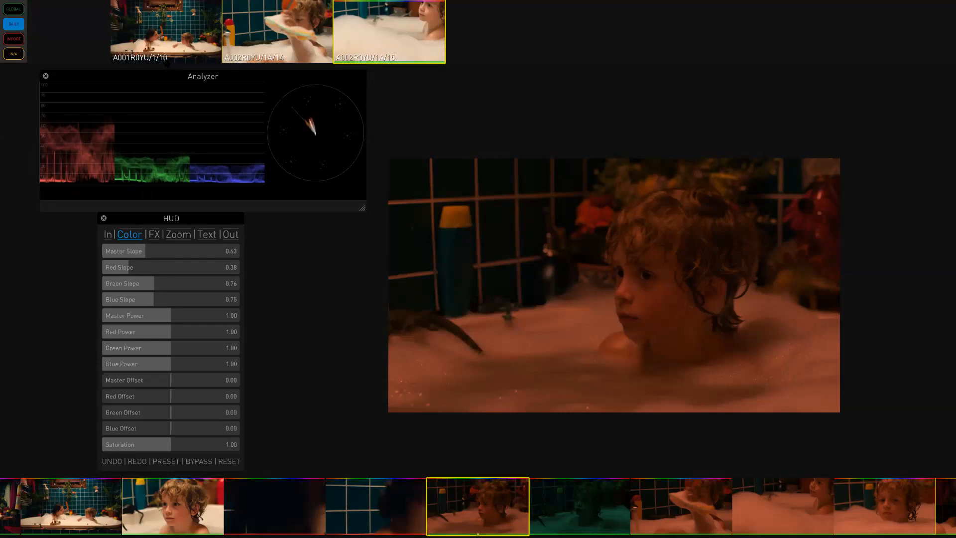
{"action": "key", "text": "super+comma"}
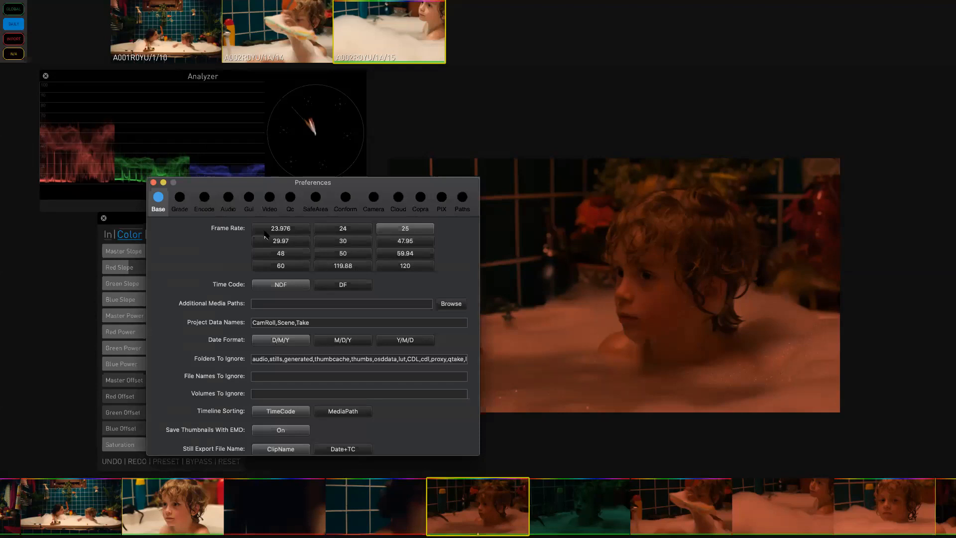
{"action": "left_click", "coordinate": [179, 205]}
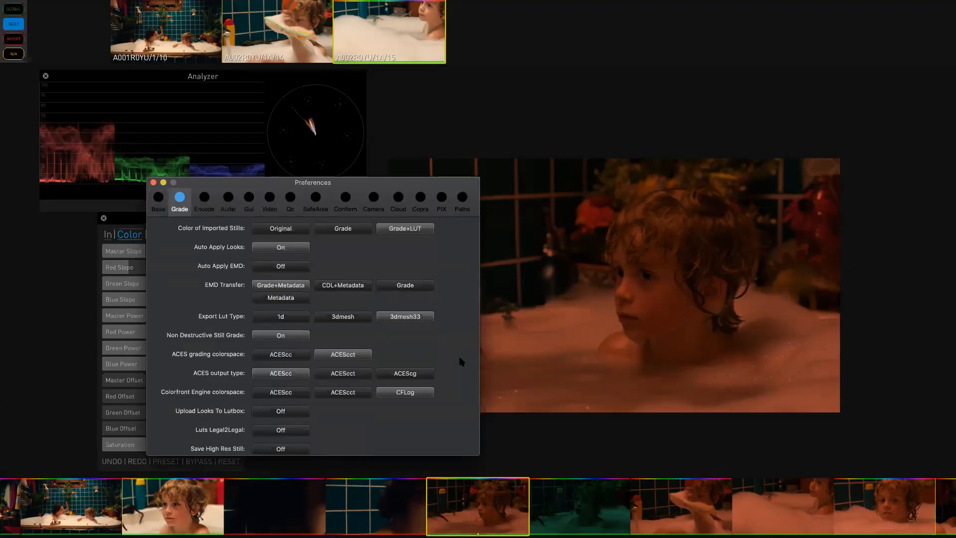
{"action": "scroll", "coordinate": [461, 362], "scroll_direction": "down", "scroll_amount": 5}
{"action": "scroll", "coordinate": [460, 361], "scroll_direction": "up", "scroll_amount": 5}
{"action": "scroll", "coordinate": [461, 362], "scroll_direction": "down", "scroll_amount": 2}
{"action": "scroll", "coordinate": [461, 362], "scroll_direction": "down", "scroll_amount": 3}
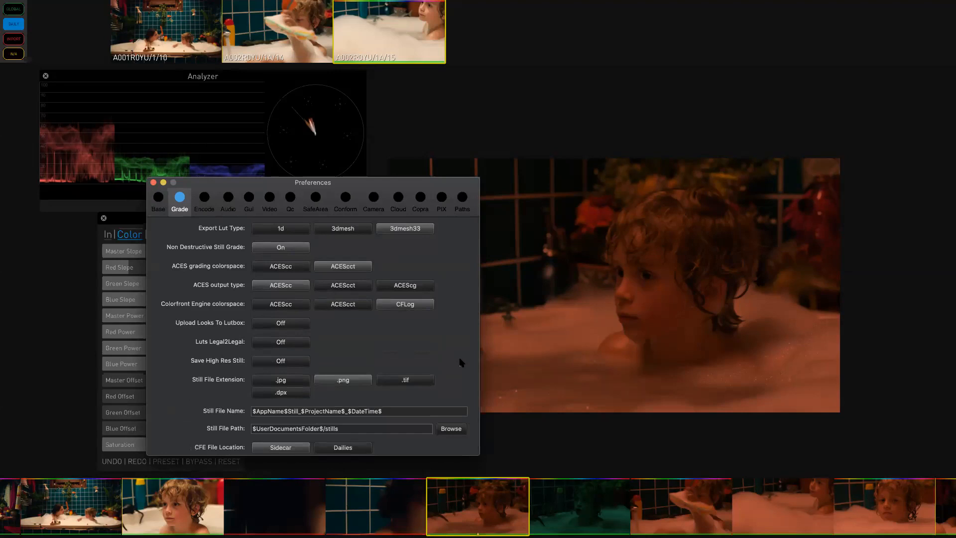
{"action": "scroll", "coordinate": [461, 362], "scroll_direction": "down", "scroll_amount": 1}
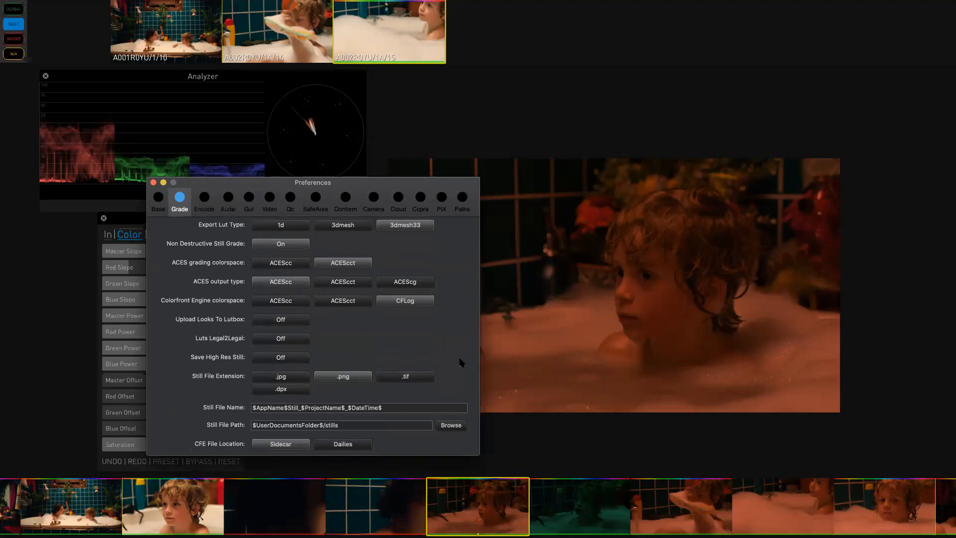
{"action": "scroll", "coordinate": [460, 362], "scroll_direction": "up", "scroll_amount": 4}
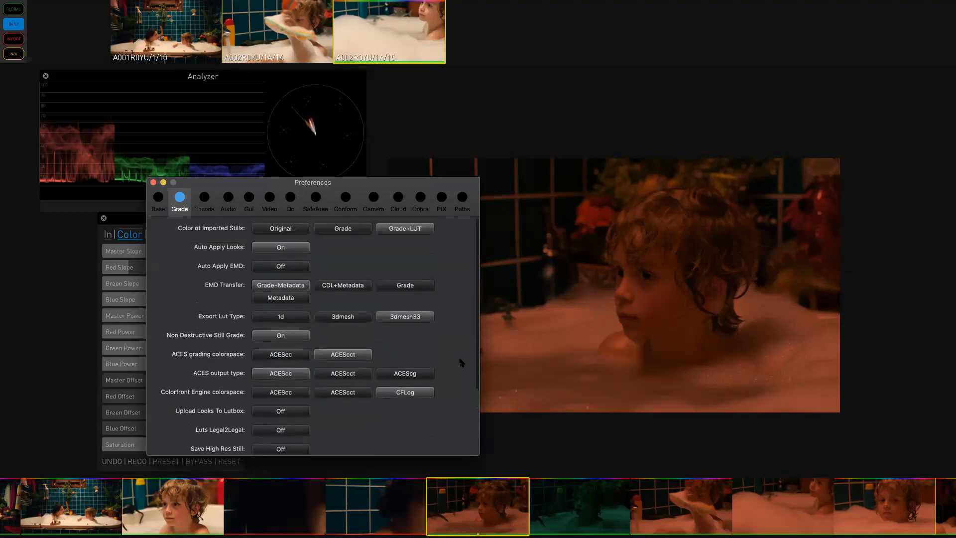
{"action": "scroll", "coordinate": [461, 362], "scroll_direction": "down", "scroll_amount": 2}
{"action": "scroll", "coordinate": [462, 363], "scroll_direction": "up", "scroll_amount": 2}
{"action": "left_click", "coordinate": [153, 182]}
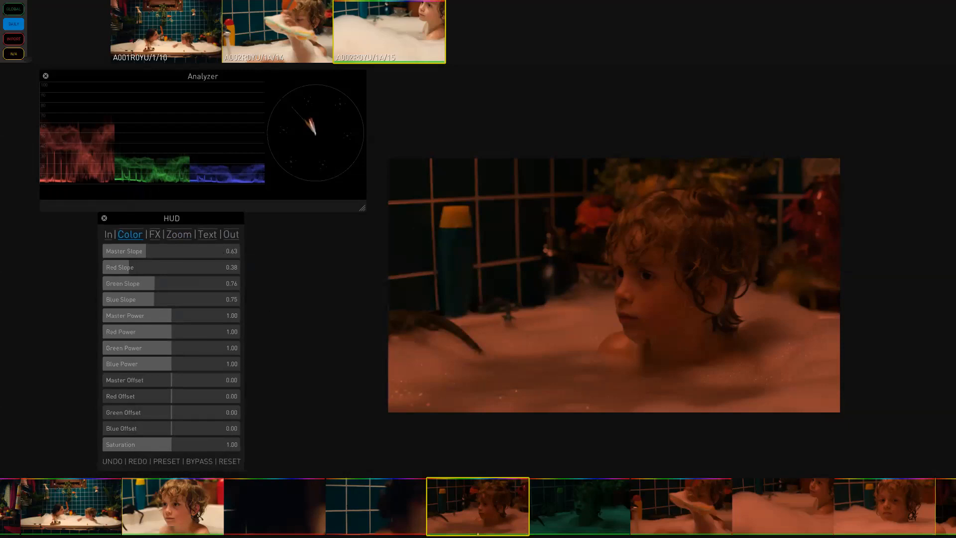
- Reset the current clip's grade to default values
{"action": "left_click_drag", "start_coordinate": [46, 517], "coordinate": [318, 521]}
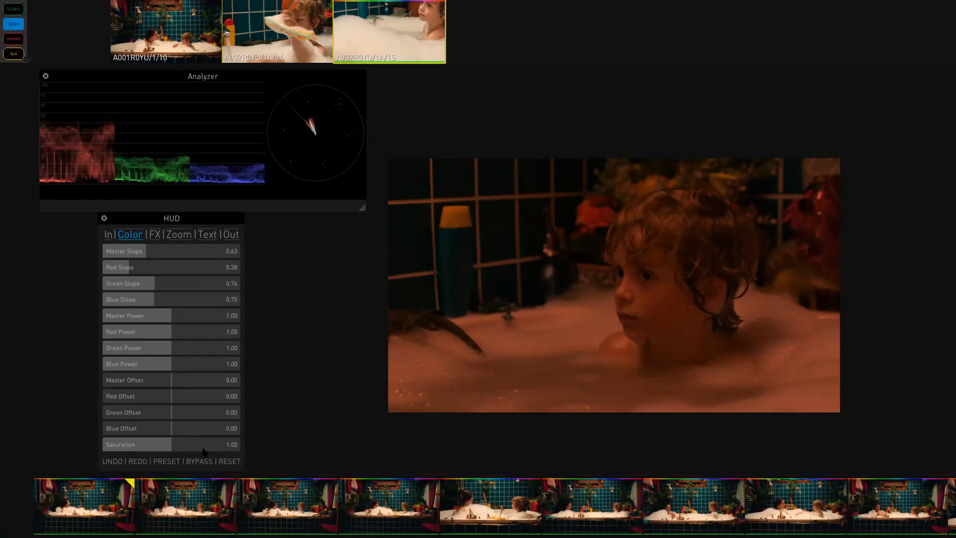
{"action": "left_click", "coordinate": [228, 461]}
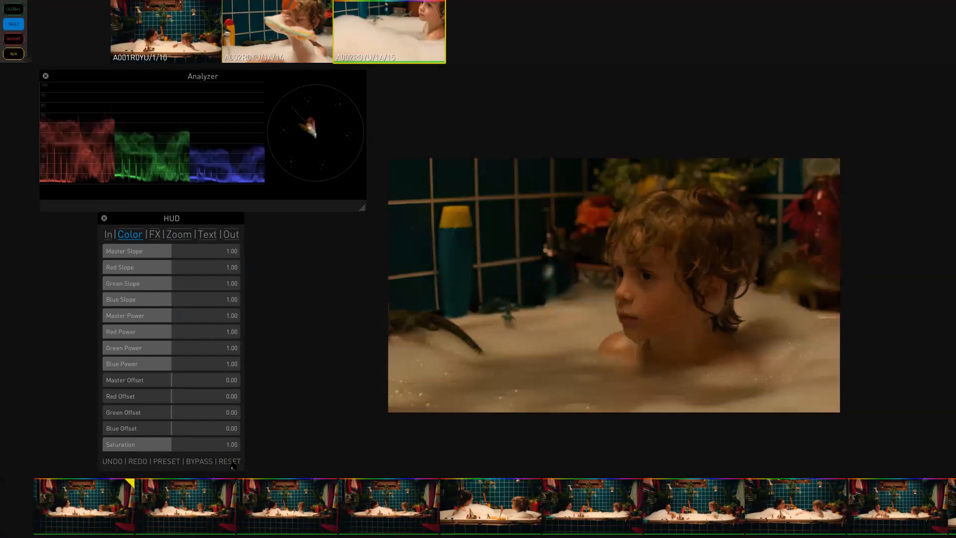
- Select the graded bathtub clip in the timeline and reset its grade to default values
{"action": "left_click", "coordinate": [91, 504]}
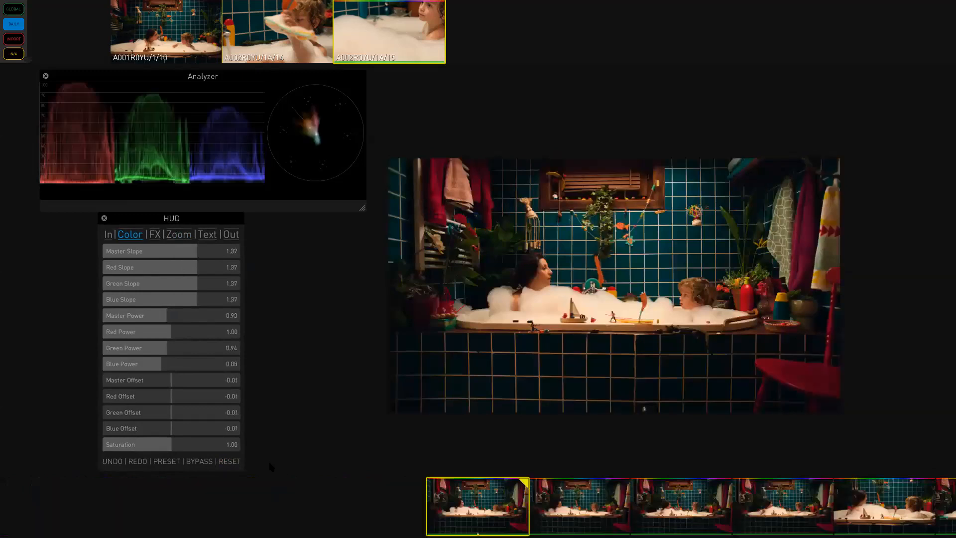
{"action": "left_click", "coordinate": [227, 463]}
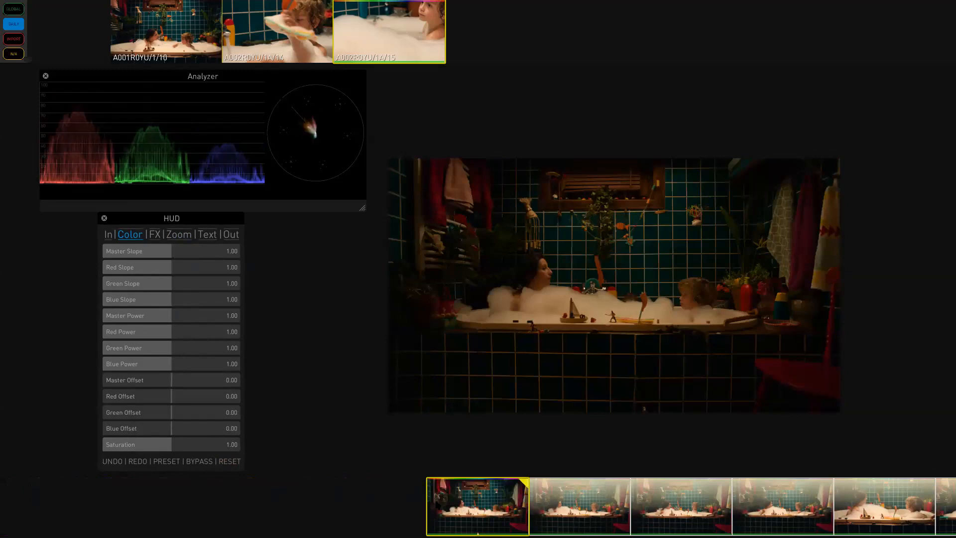
- Select the first clip of the timeline and raise its Master Slope to 1.25
{"action": "left_click_drag", "start_coordinate": [458, 495], "coordinate": [570, 524]}
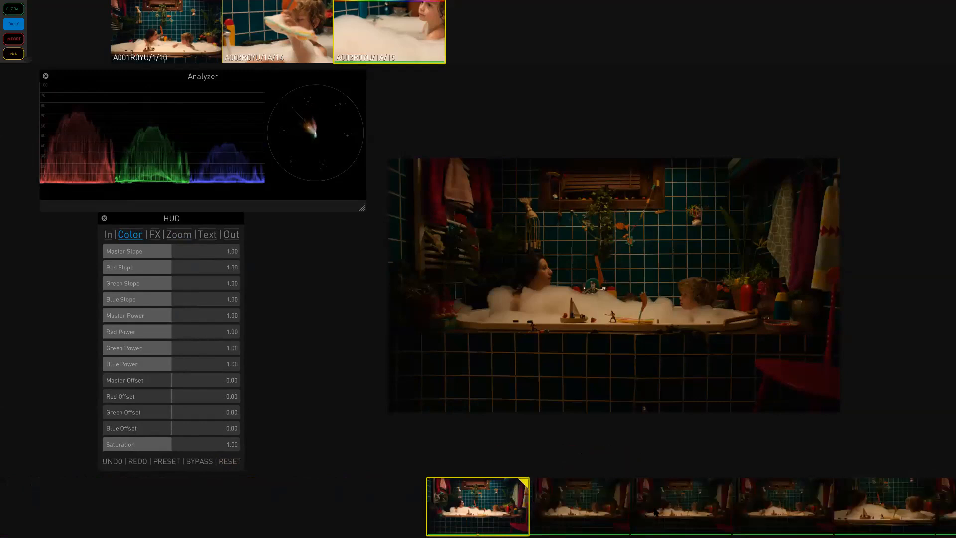
{"action": "scroll", "coordinate": [507, 509], "scroll_direction": "down", "scroll_amount": 5}
{"action": "left_click", "coordinate": [77, 523]}
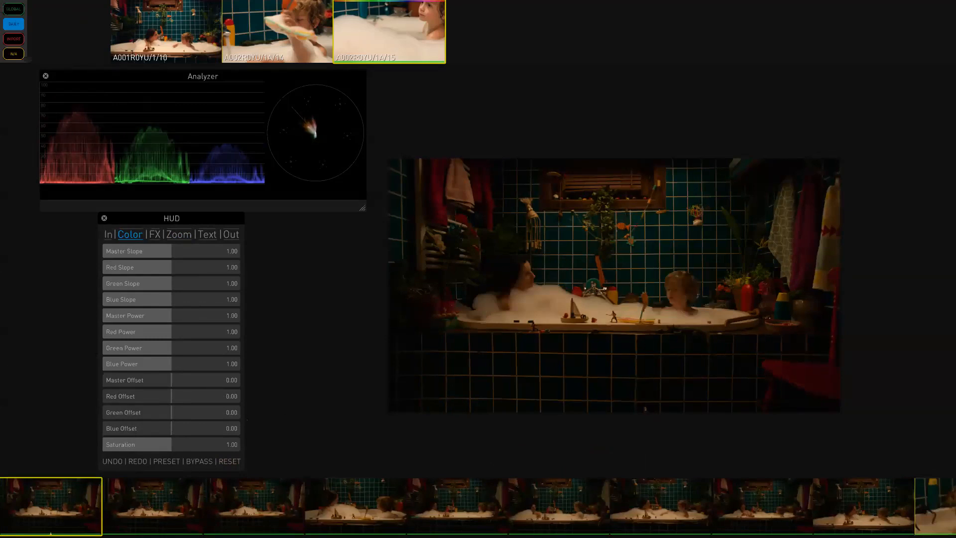
{"action": "mouse_move", "coordinate": [296, 523]}
{"action": "left_click", "coordinate": [130, 235]}
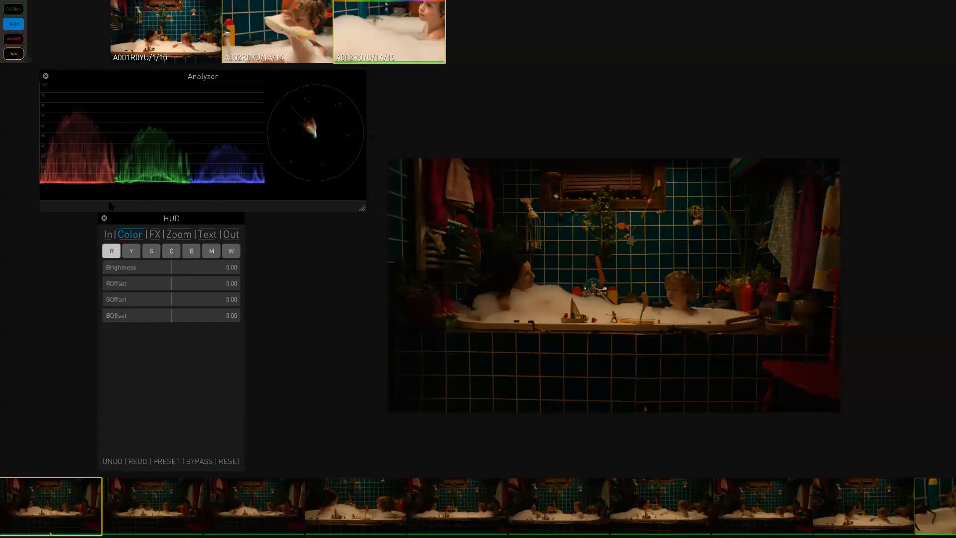
{"action": "left_click", "coordinate": [127, 236]}
{"action": "left_click_drag", "start_coordinate": [169, 251], "coordinate": [189, 253]}
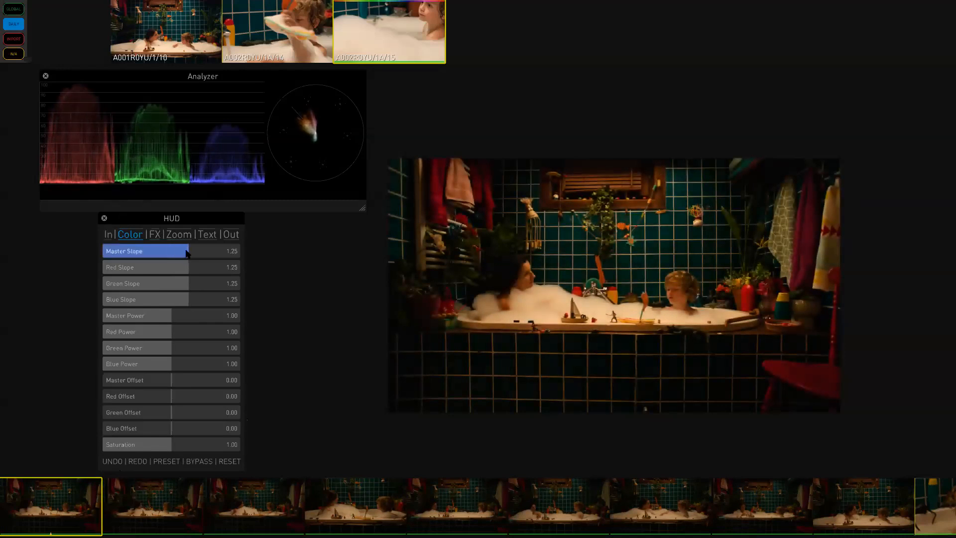
- Try a secondary-color Brightness of about -0.13, then reset it to zero
{"action": "left_click", "coordinate": [130, 236]}
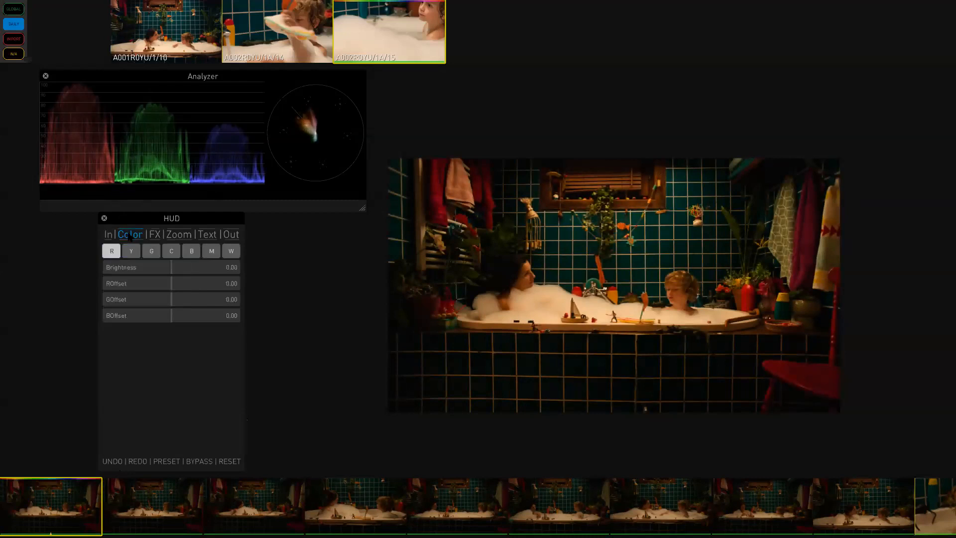
{"action": "mouse_move", "coordinate": [170, 272]}
{"action": "left_mouse_down"}
{"action": "mouse_move", "coordinate": [146, 275]}
{"action": "mouse_move", "coordinate": [163, 271]}
{"action": "left_mouse_up"}
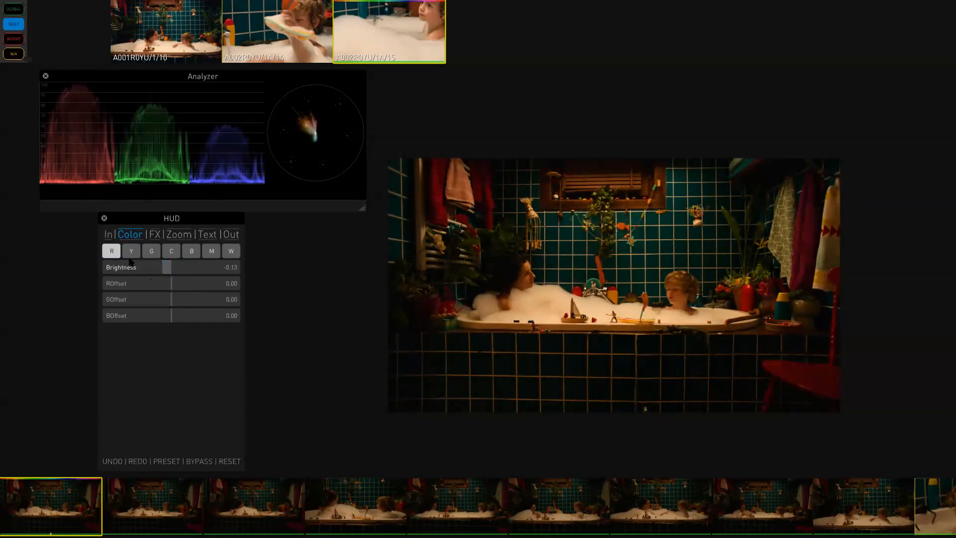
{"action": "left_click", "coordinate": [171, 273]}
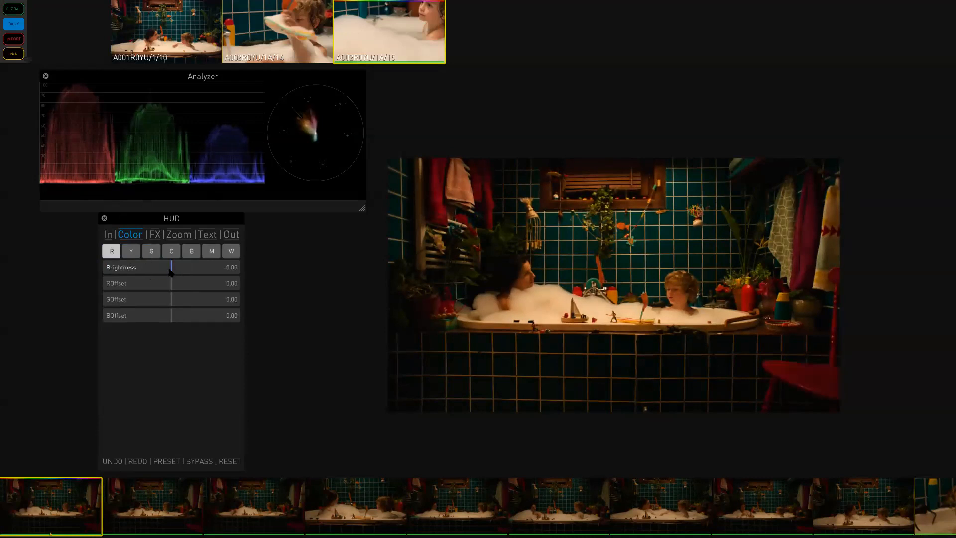
- Try secondary-color adjustments on the green and red vectors, with an ROffset of about -0.21, then reset them
{"action": "left_click", "coordinate": [152, 251]}
{"action": "left_click_drag", "start_coordinate": [171, 275], "coordinate": [105, 259]}
{"action": "double_click", "coordinate": [132, 265]}
{"action": "left_click", "coordinate": [111, 251]}
{"action": "left_click", "coordinate": [170, 271]}
{"action": "left_click_drag", "start_coordinate": [170, 283], "coordinate": [159, 283]}
{"action": "left_click_drag", "start_coordinate": [157, 283], "coordinate": [158, 284]}
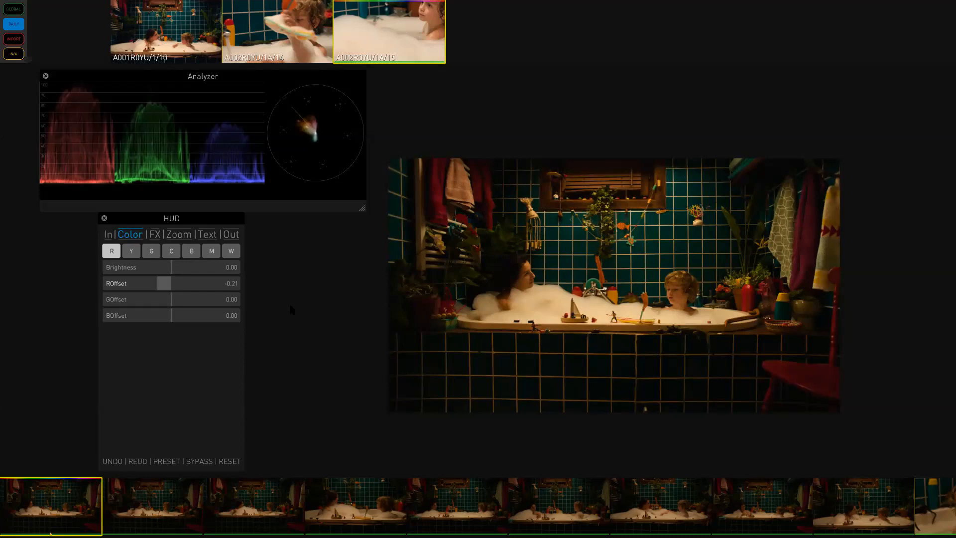
{"action": "double_click", "coordinate": [163, 285]}
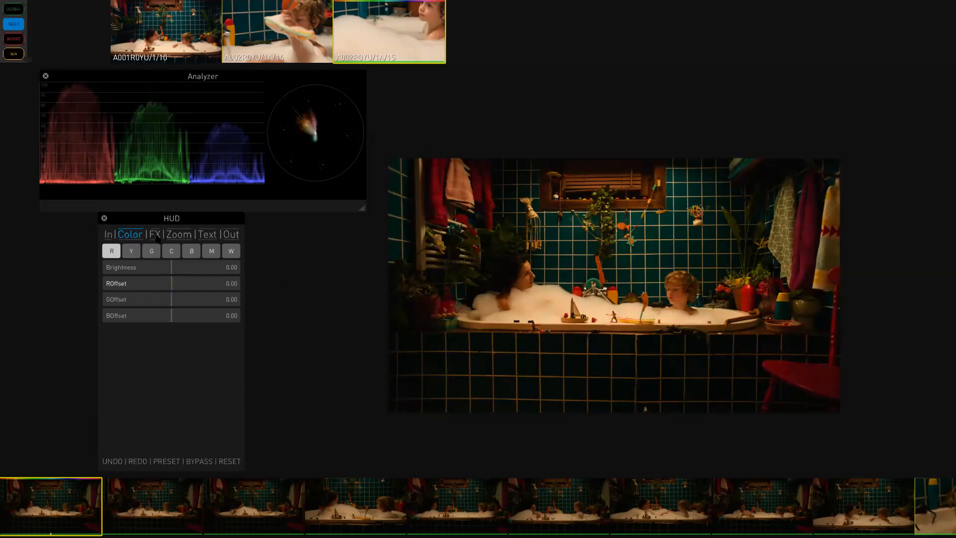
- Try an FX vignette with Mix 0.42 and a gradient with Master 0.84, then reset the grade
{"action": "left_click", "coordinate": [155, 235]}
{"action": "left_click_drag", "start_coordinate": [120, 266], "coordinate": [174, 273]}
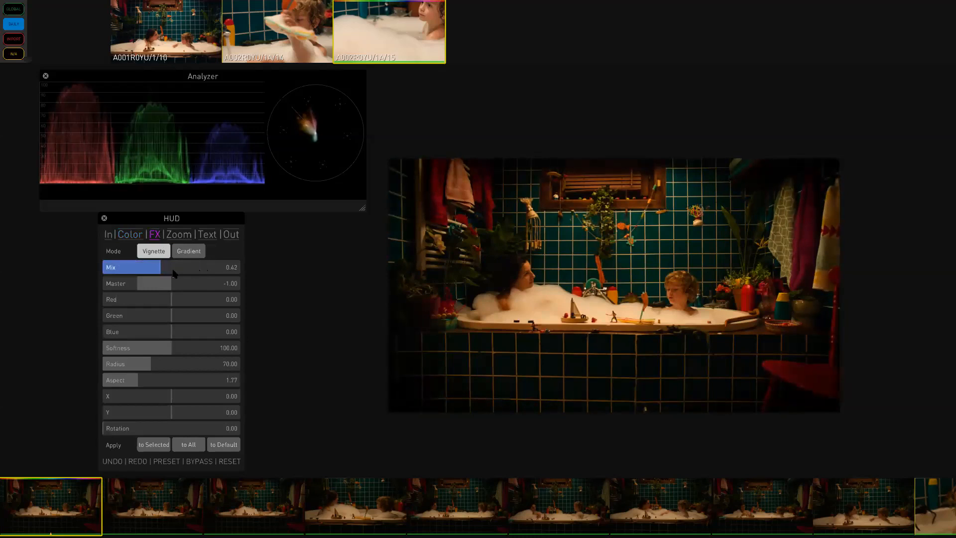
{"action": "left_click", "coordinate": [192, 251]}
{"action": "left_click_drag", "start_coordinate": [146, 284], "coordinate": [223, 289]}
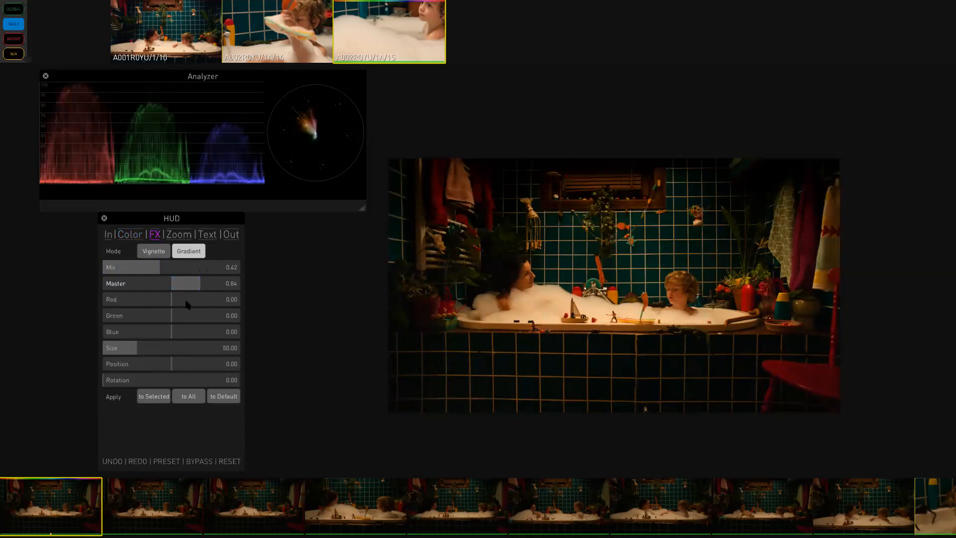
{"action": "left_click", "coordinate": [236, 462]}
- Open the Zoom controls and try the Fit, Center and Stretch scaling modes before returning to FitAll
{"action": "left_click", "coordinate": [160, 237]}
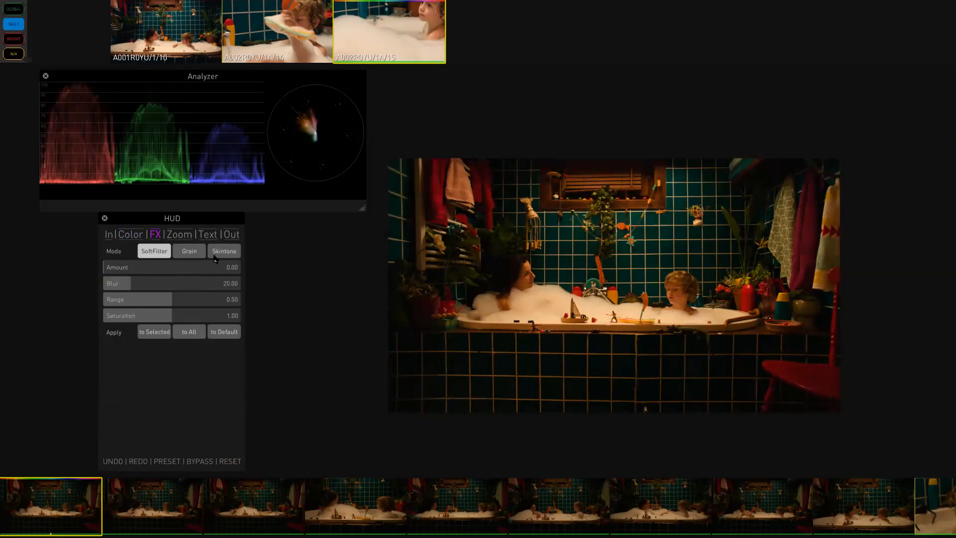
{"action": "left_click", "coordinate": [179, 235]}
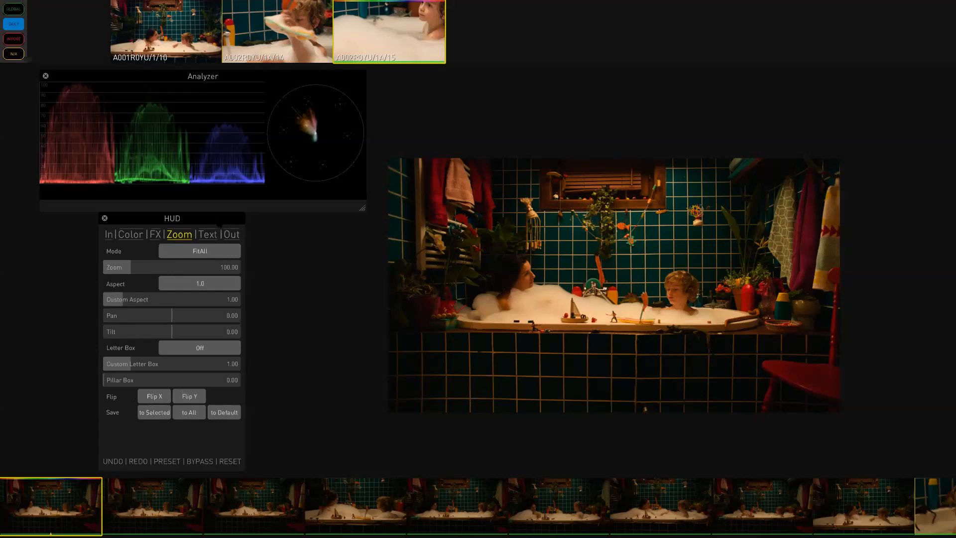
{"action": "left_click", "coordinate": [205, 250]}
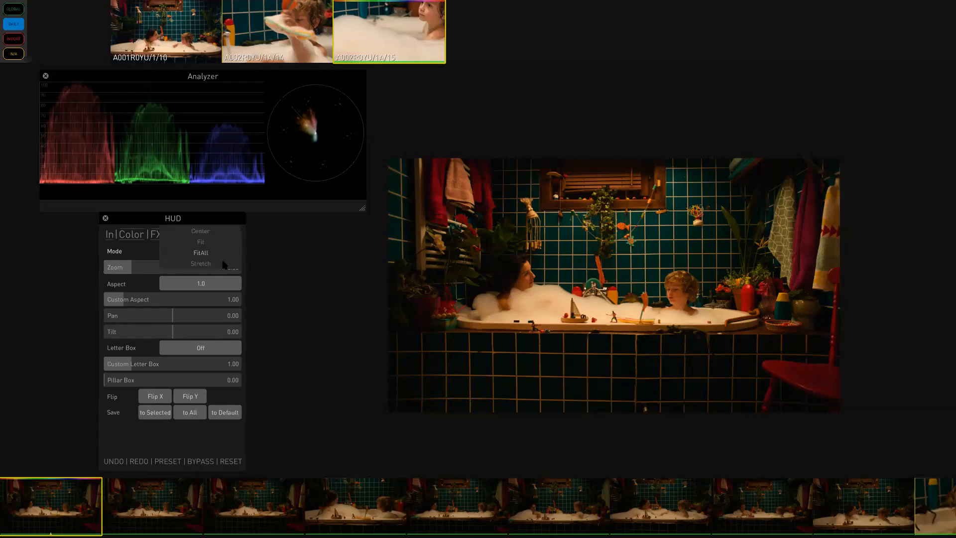
{"action": "left_click", "coordinate": [208, 253]}
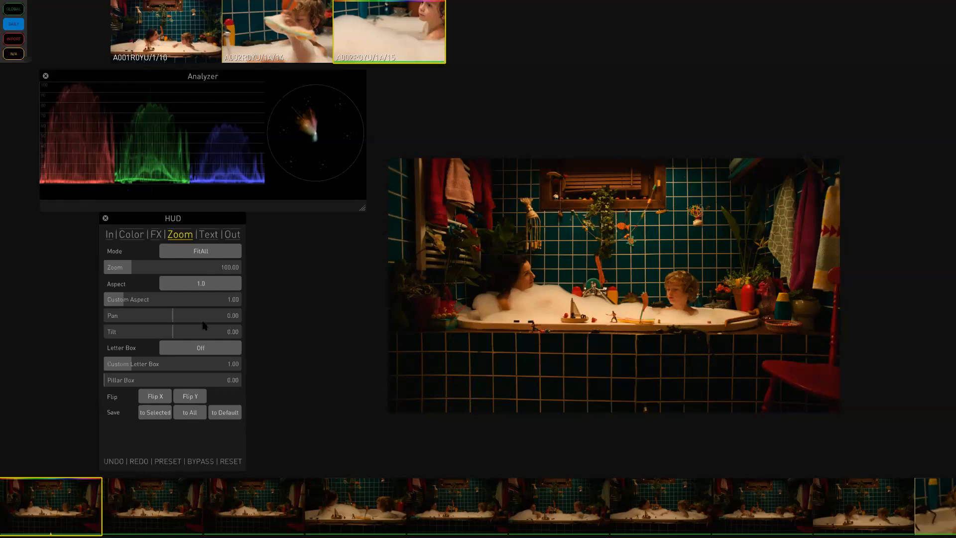
{"action": "left_click", "coordinate": [213, 253]}
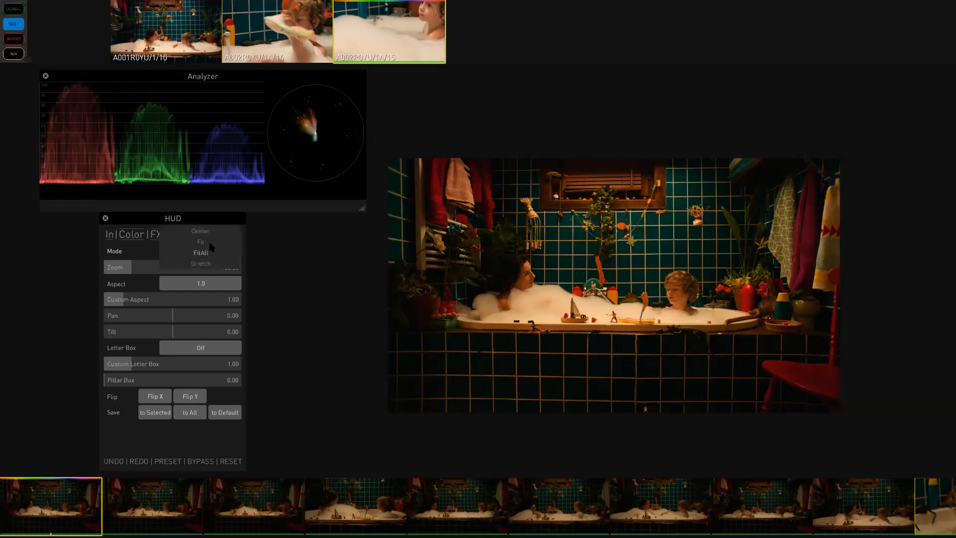
{"action": "left_click", "coordinate": [211, 242]}
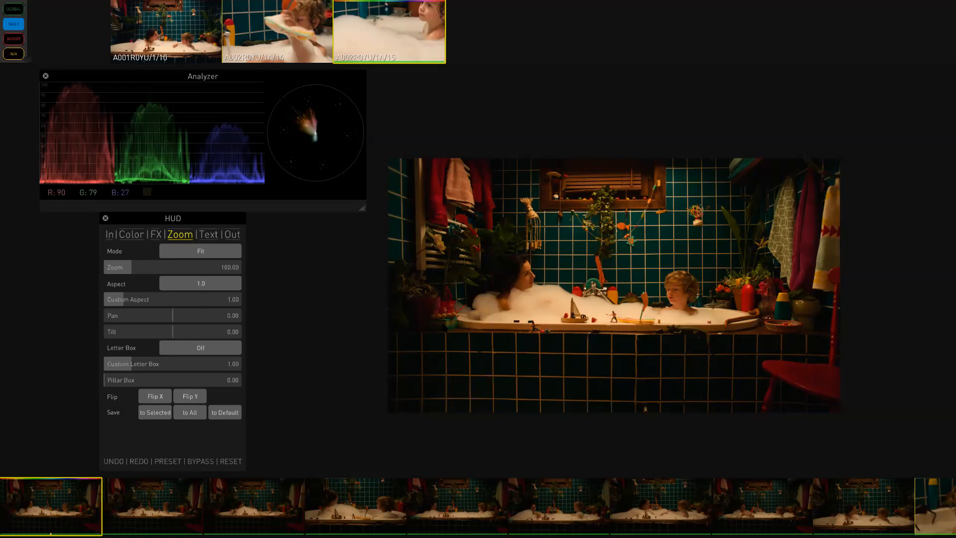
{"action": "left_click", "coordinate": [228, 252]}
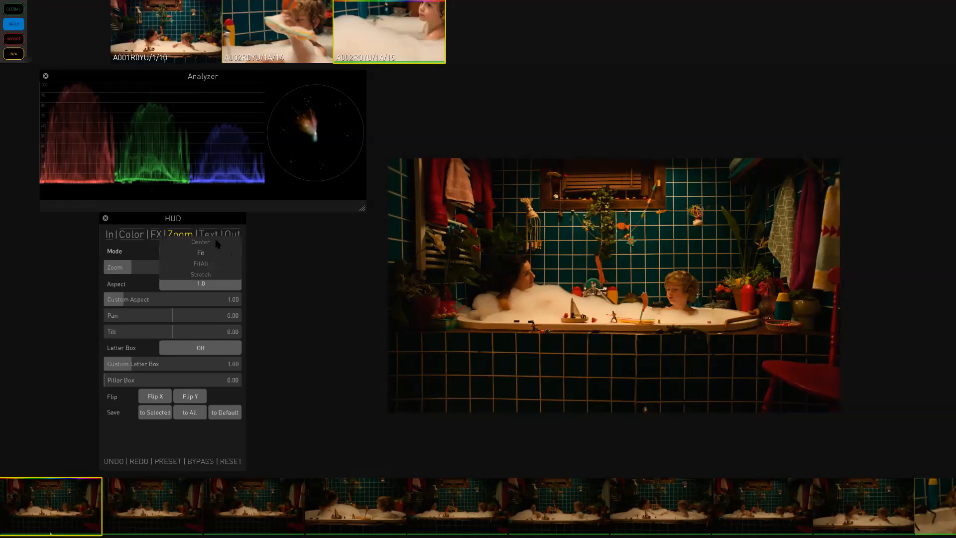
{"action": "left_click", "coordinate": [217, 243]}
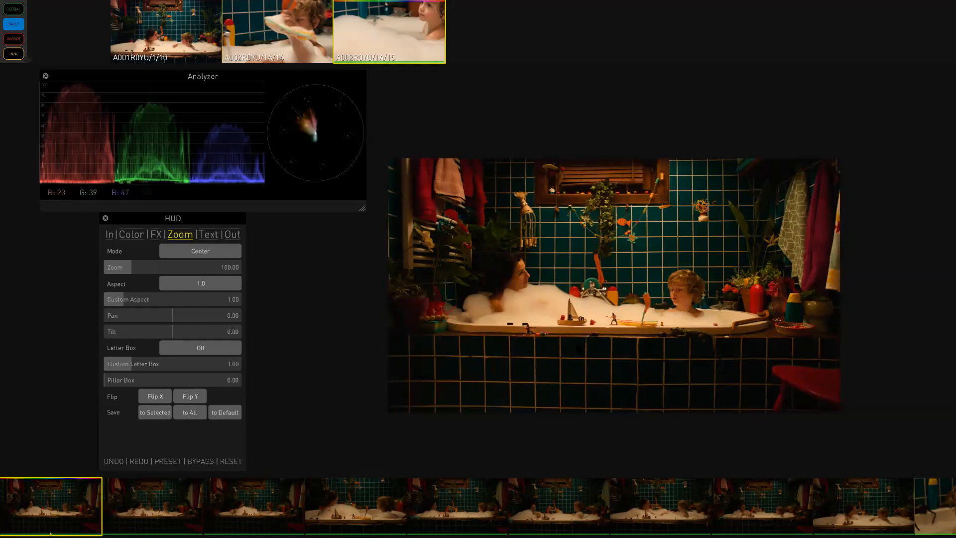
{"action": "left_click", "coordinate": [213, 253]}
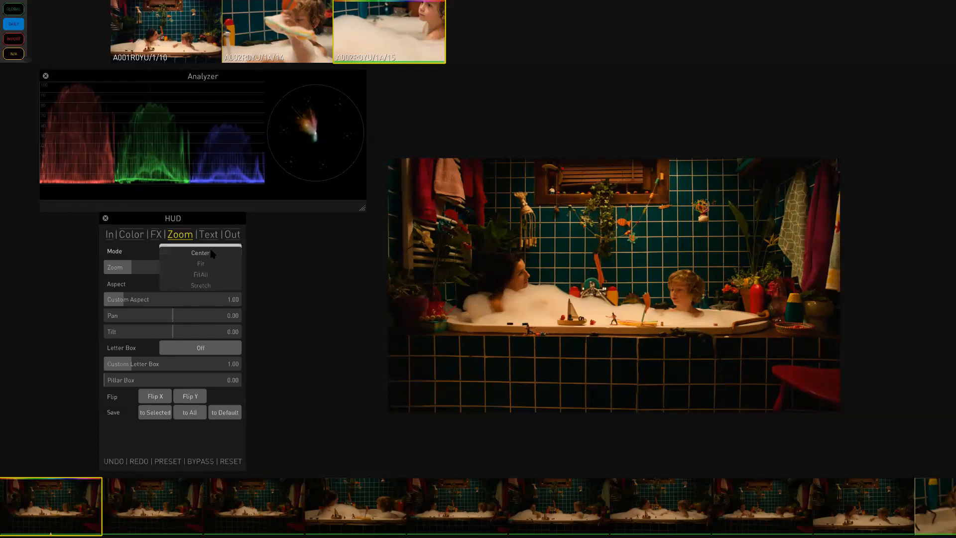
{"action": "left_click", "coordinate": [209, 288]}
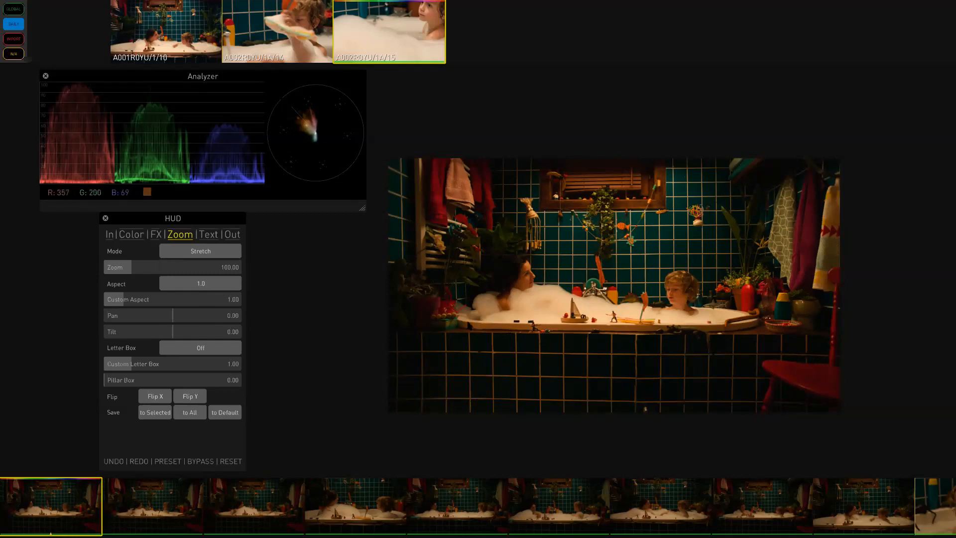
{"action": "left_click", "coordinate": [184, 253]}
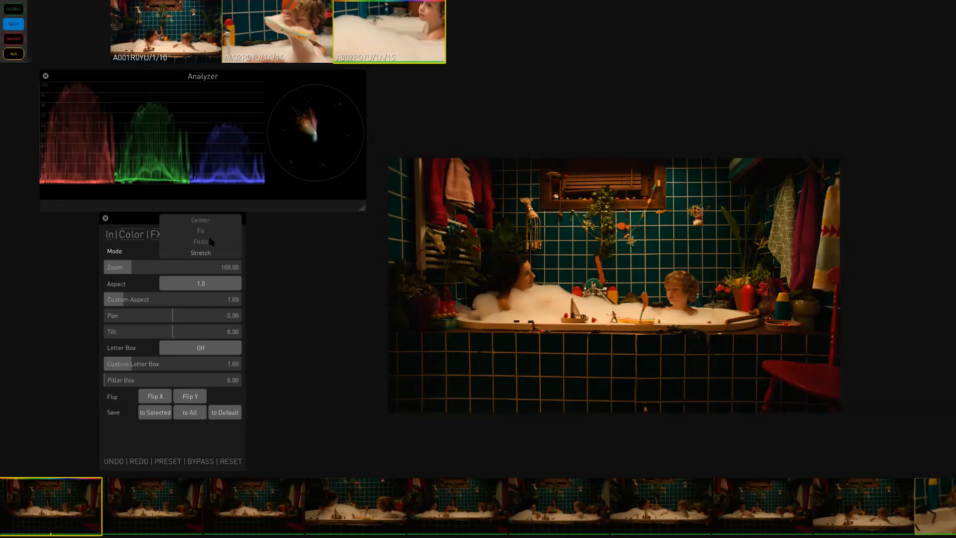
{"action": "left_click", "coordinate": [209, 242]}
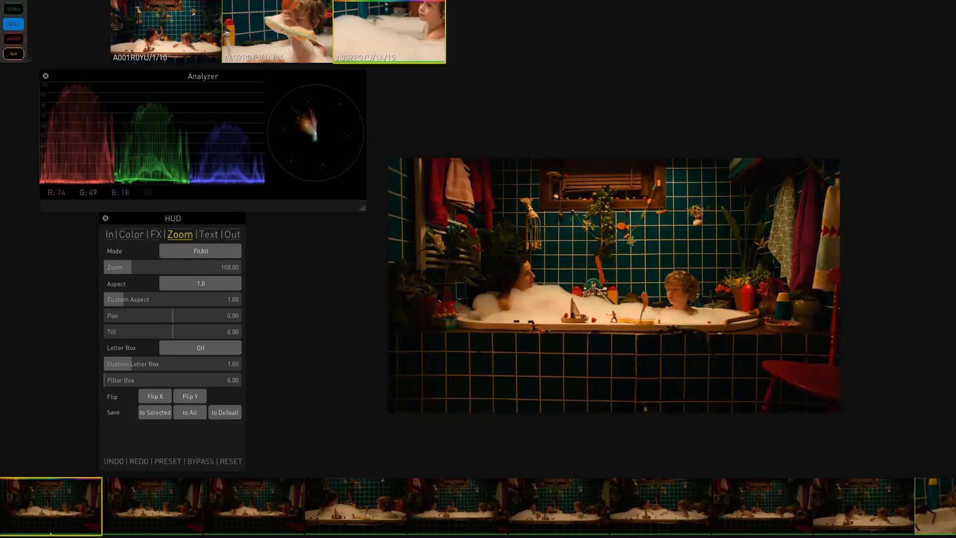
- Try a Custom aspect of about 1.62, then set the Aspect back to 1.0
{"action": "left_click", "coordinate": [217, 287]}
{"action": "left_click", "coordinate": [209, 306]}
{"action": "left_click", "coordinate": [209, 281]}
{"action": "left_click", "coordinate": [200, 296]}
{"action": "left_click", "coordinate": [150, 300]}
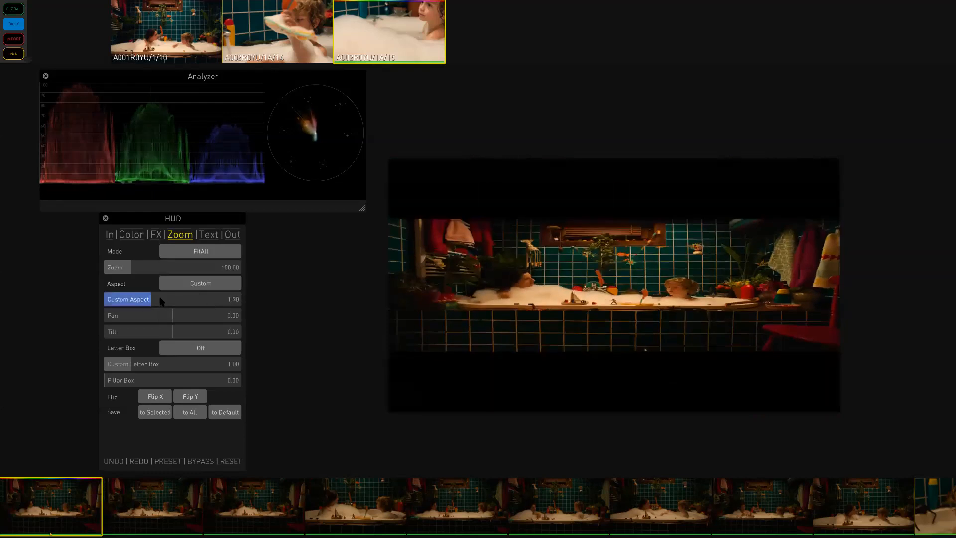
{"action": "left_click", "coordinate": [148, 300]}
{"action": "left_click", "coordinate": [221, 283]}
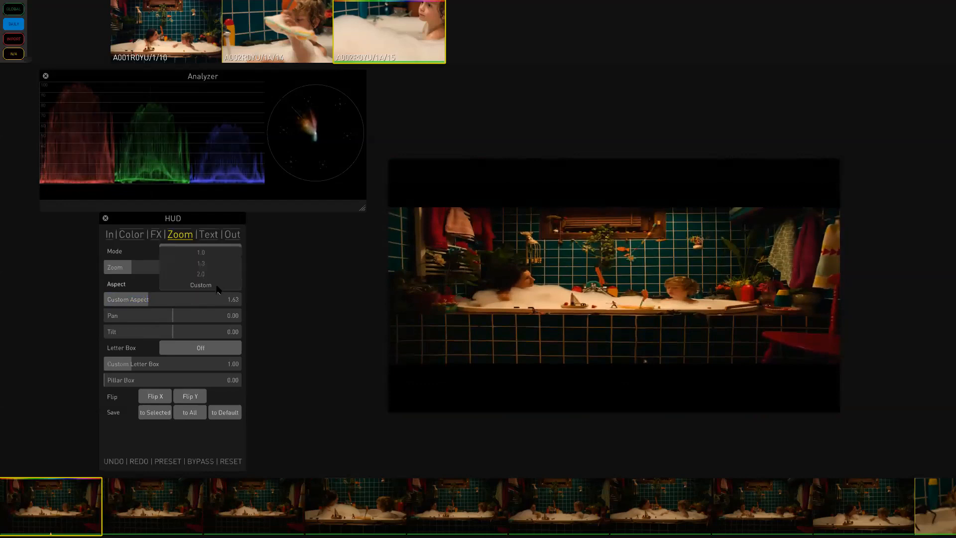
{"action": "left_click", "coordinate": [213, 253]}
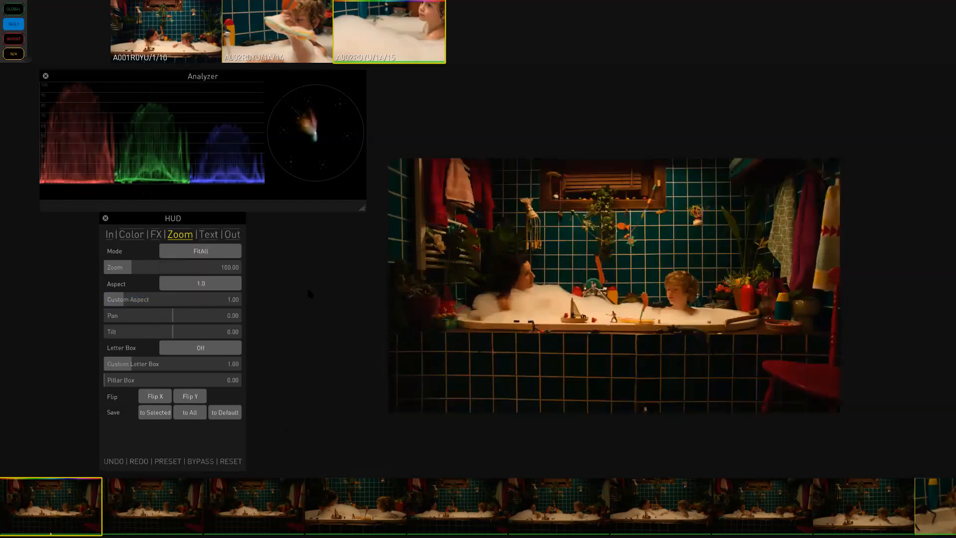
- Zoom the image to about 161 and reposition it with Pan and Tilt, then reset the framing
{"action": "left_click_drag", "start_coordinate": [123, 272], "coordinate": [164, 269]}
{"action": "left_click_drag", "start_coordinate": [171, 317], "coordinate": [185, 339]}
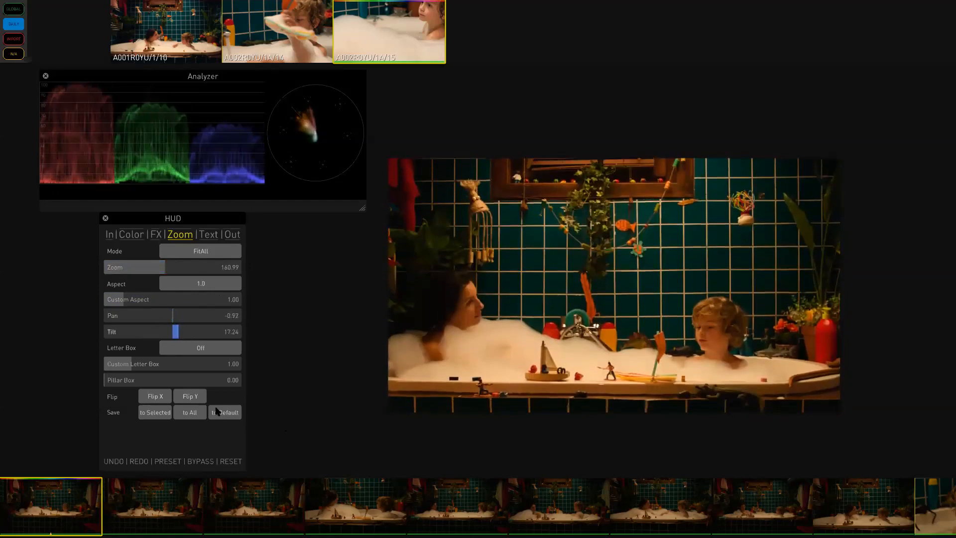
{"action": "left_click", "coordinate": [232, 461]}
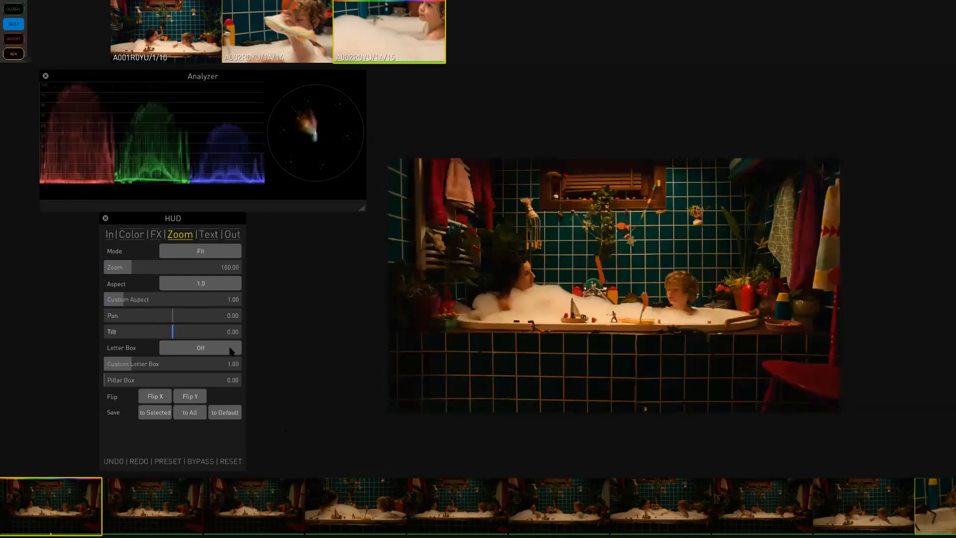
- Apply a 2.39 letterbox and set the custom letterbox ratio to 2.4
{"action": "left_click", "coordinate": [216, 348]}
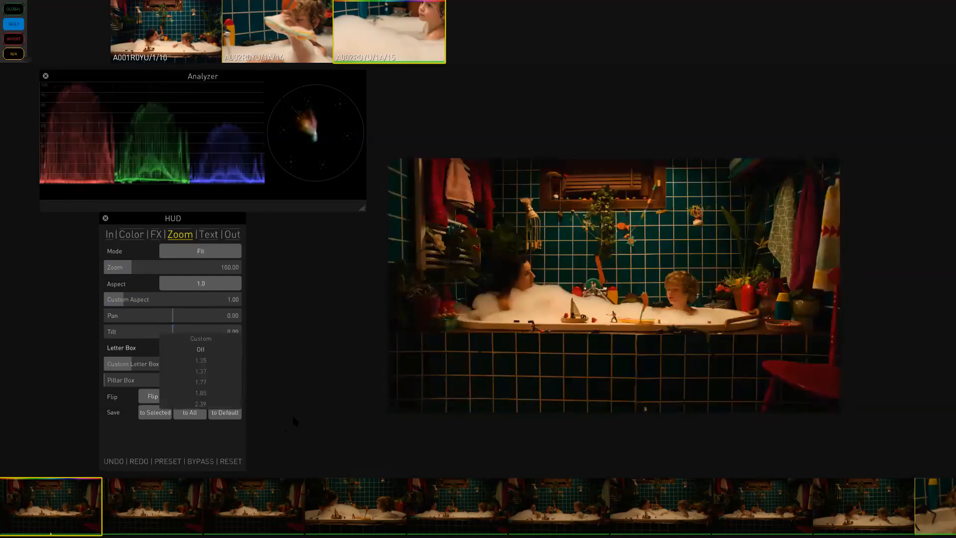
{"action": "left_click", "coordinate": [208, 403]}
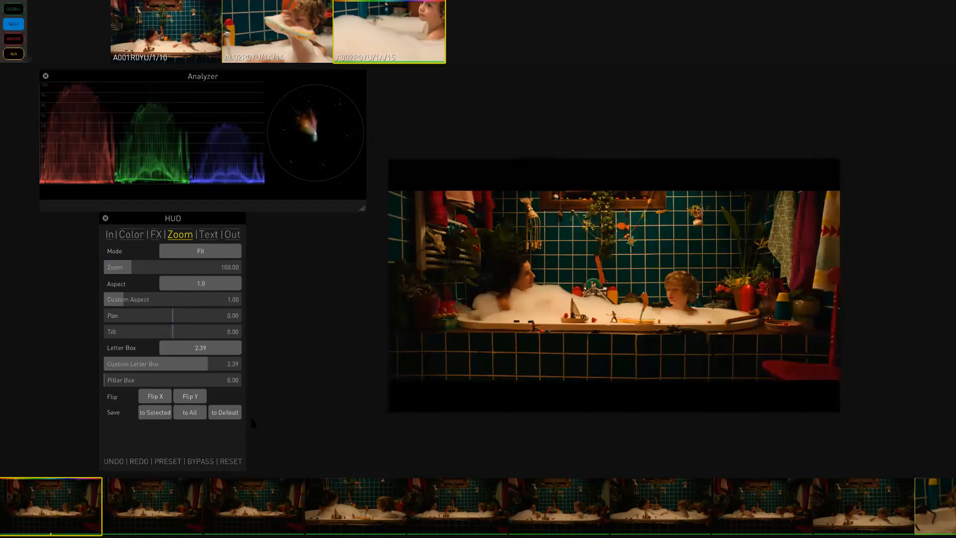
{"action": "double_click", "coordinate": [230, 367]}
{"action": "type", "text": "2.4"}
{"action": "key", "text": "Return"}
- Add a pillar box of about 19.79, then reset the zoom settings
{"action": "left_click_drag", "start_coordinate": [146, 383], "coordinate": [158, 384]}
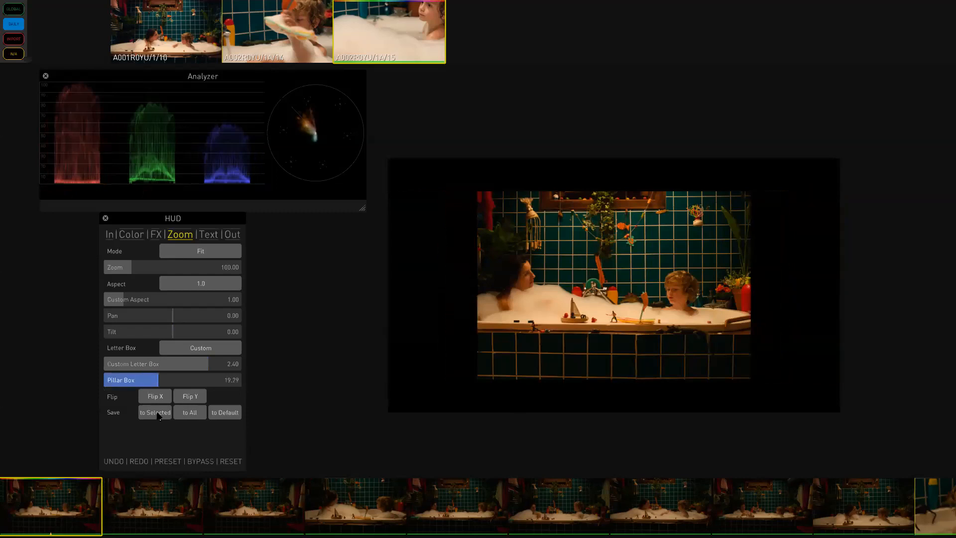
{"action": "left_click", "coordinate": [228, 461]}
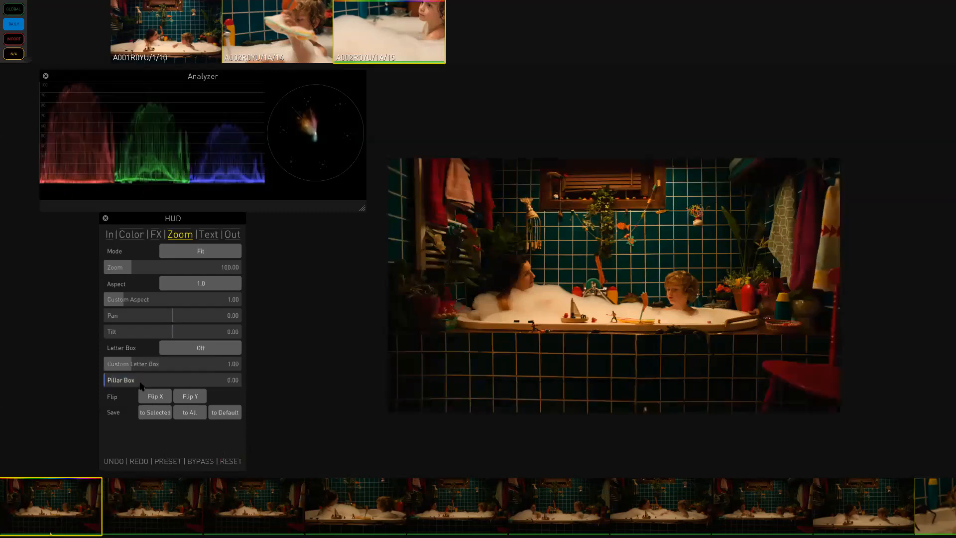
- Flip the image both horizontally and vertically
{"action": "left_click", "coordinate": [149, 396]}
{"action": "left_click", "coordinate": [192, 399]}
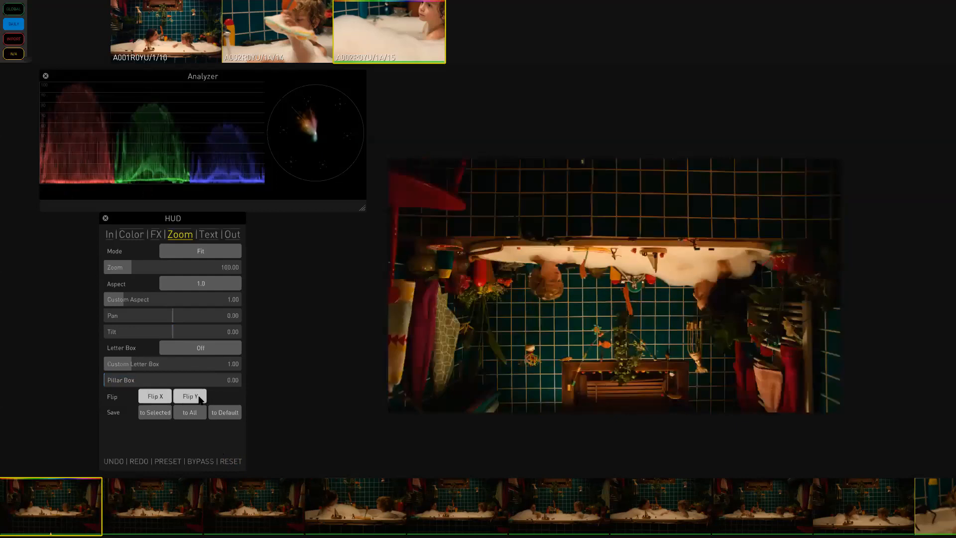
- Turn off both the horizontal and vertical flips, and set the zoom to about 129.8
{"action": "left_click", "coordinate": [152, 401]}
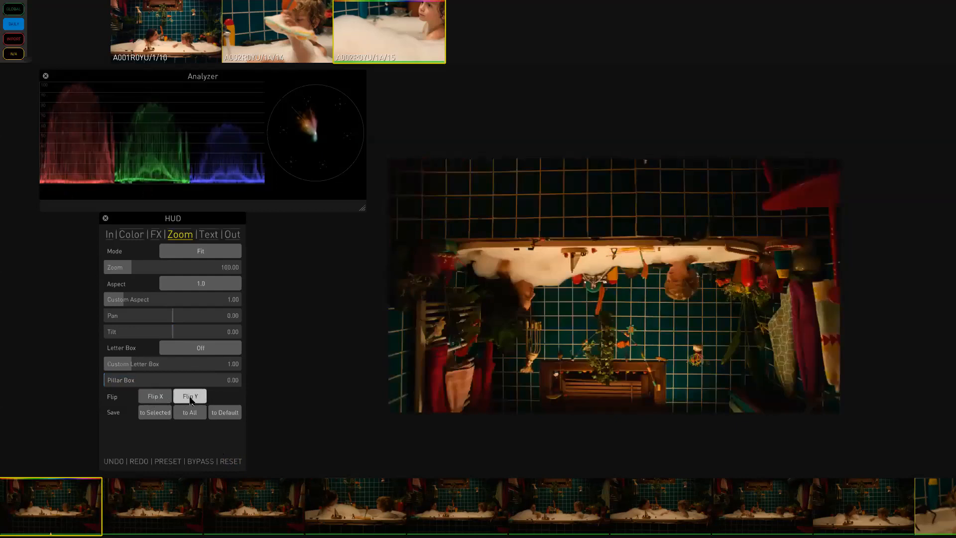
{"action": "left_click", "coordinate": [189, 401]}
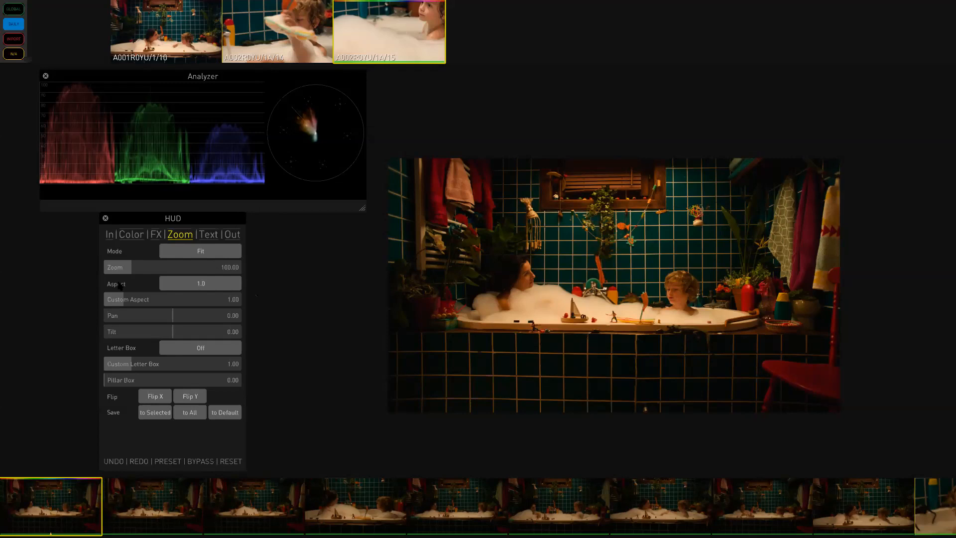
{"action": "left_click_drag", "start_coordinate": [132, 270], "coordinate": [148, 269]}
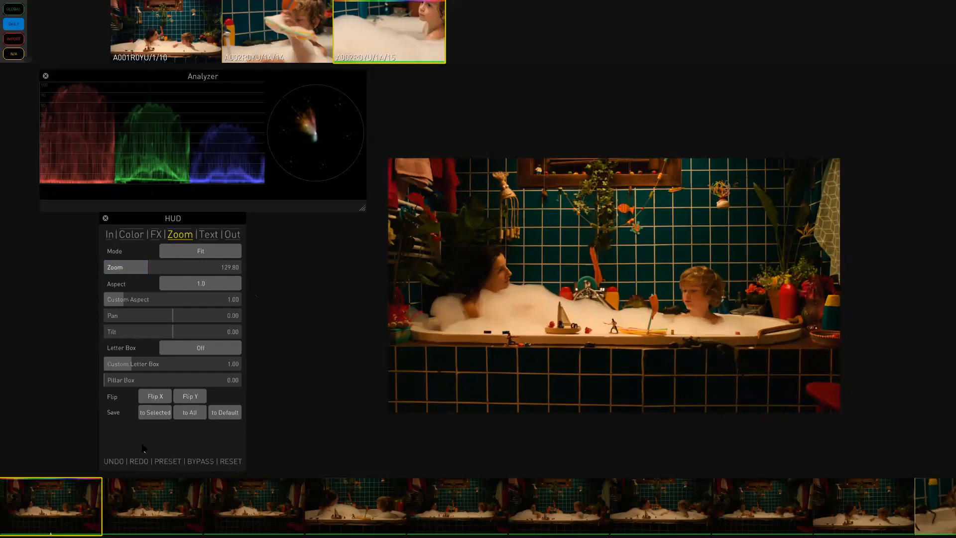
- Add a new zoom preset and rename it Larry
{"action": "left_click", "coordinate": [168, 461]}
{"action": "left_click", "coordinate": [110, 445]}
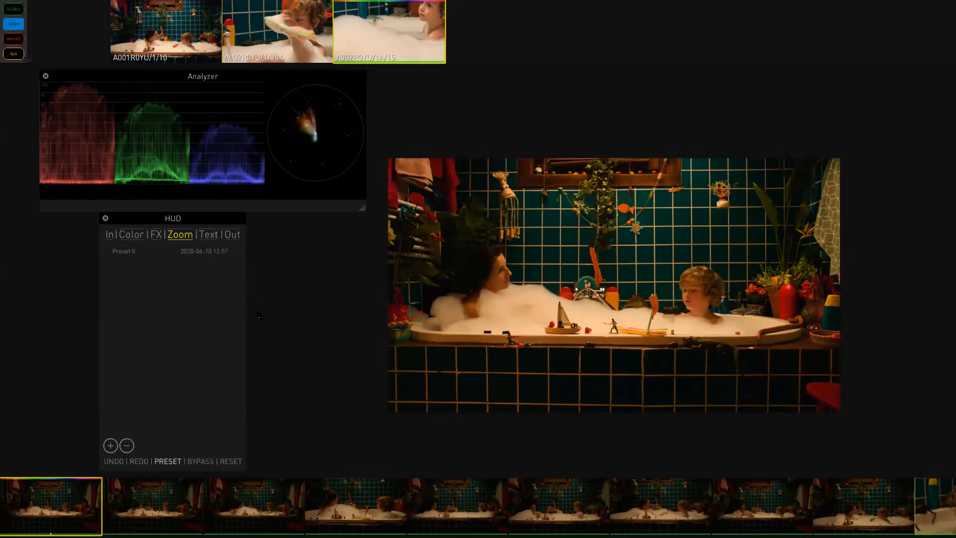
{"action": "double_click", "coordinate": [122, 252]}
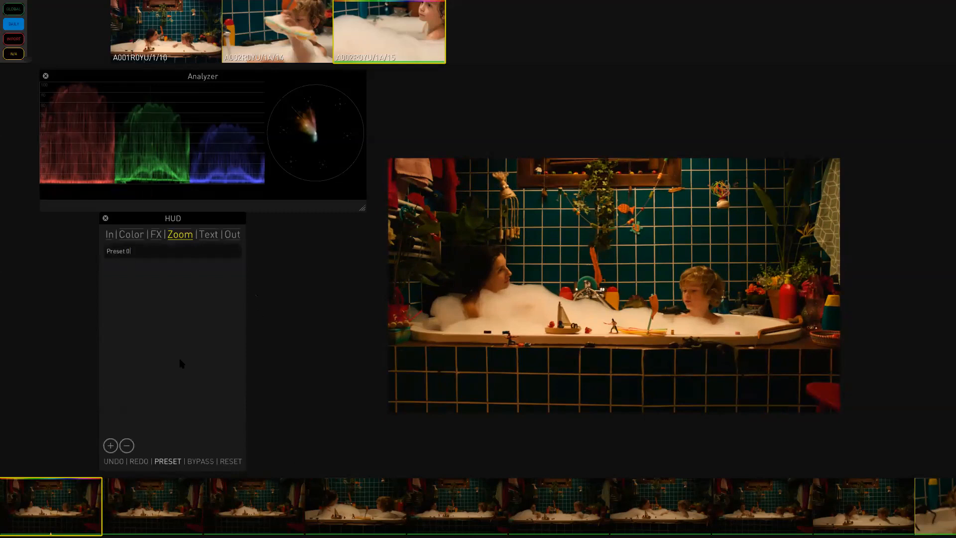
{"action": "key", "text": "BackSpace"}
{"action": "key", "text": "BackSpace"}
{"action": "key", "text": "BackSpace"}
{"action": "key", "text": "BackSpace"}
{"action": "key", "text": "BackSpace"}
{"action": "key", "text": "BackSpace"}
{"action": "type", "text": "Larruy"}
{"action": "key", "text": "BackSpace"}
{"action": "type", "text": "y"}
{"action": "key", "text": "Return"}
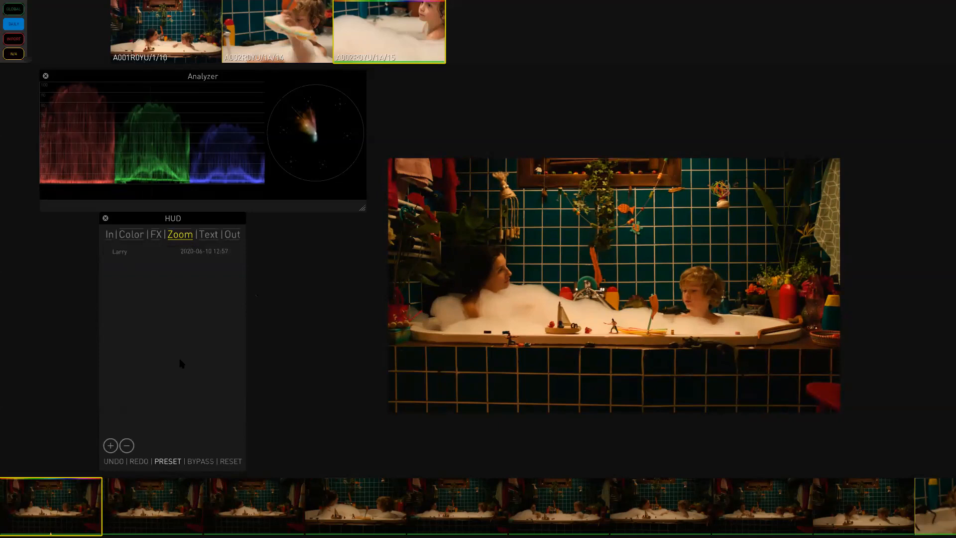
- Recall the Larry zoom preset, then reset the zoom settings
{"action": "left_click", "coordinate": [168, 462]}
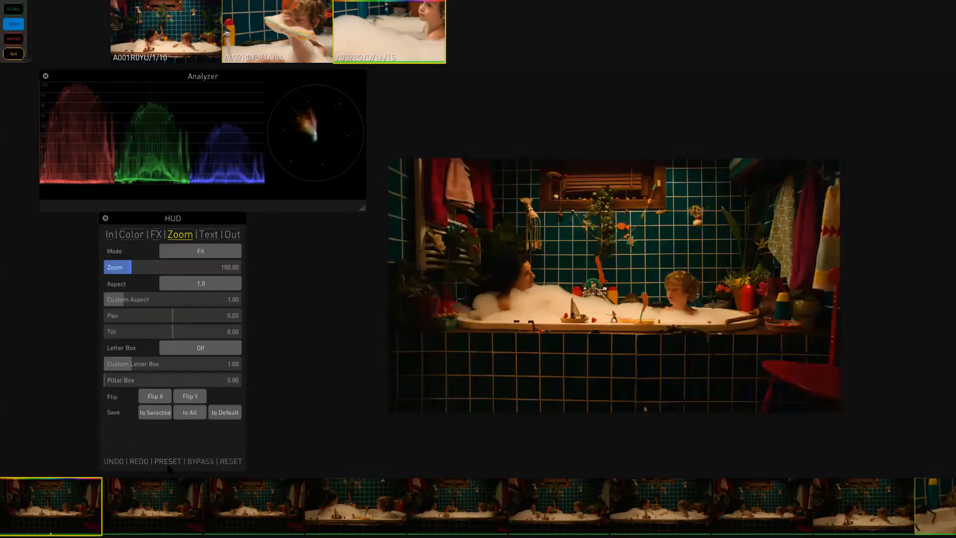
{"action": "left_click", "coordinate": [135, 246]}
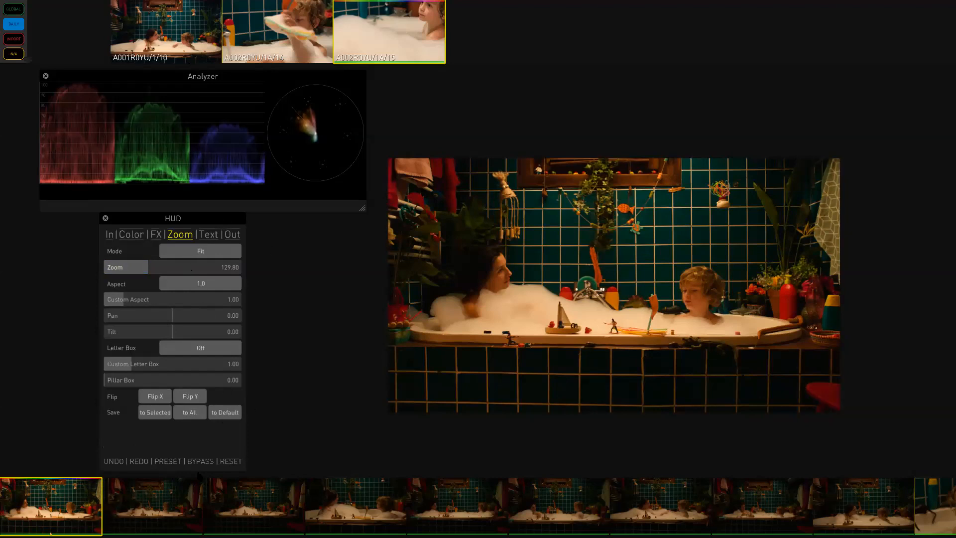
{"action": "left_click", "coordinate": [233, 461]}
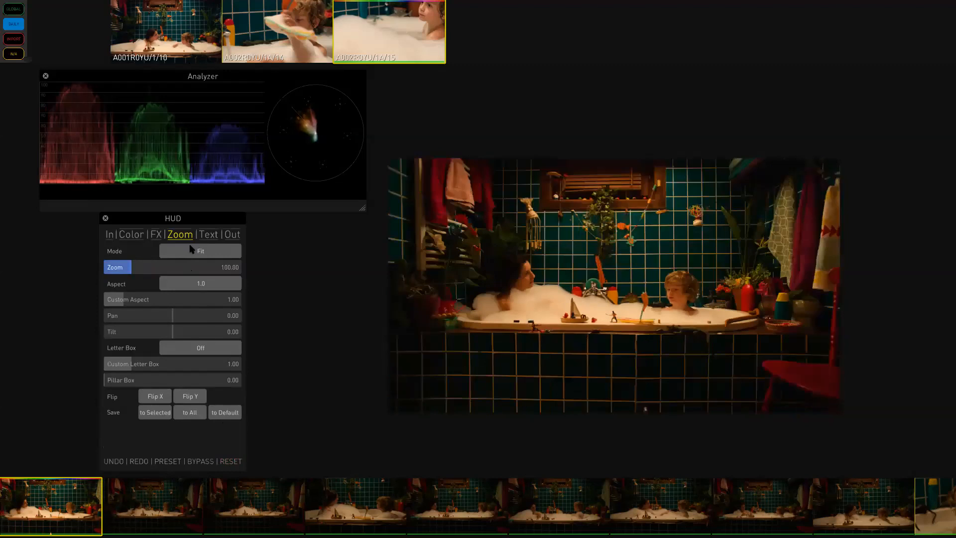
- Open the PreCrop page of the zoom controls and return to the main zoom settings
{"action": "left_click", "coordinate": [184, 239]}
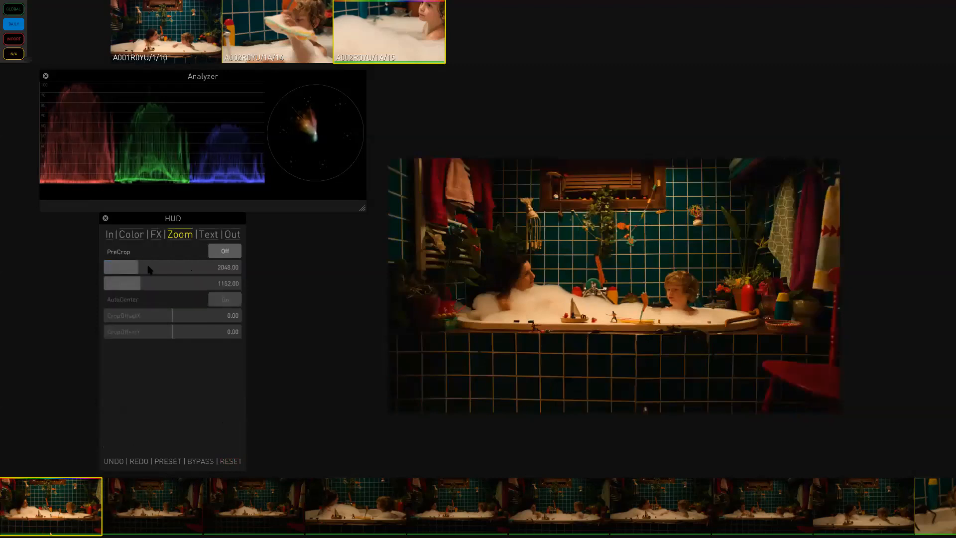
{"action": "left_click", "coordinate": [185, 239]}
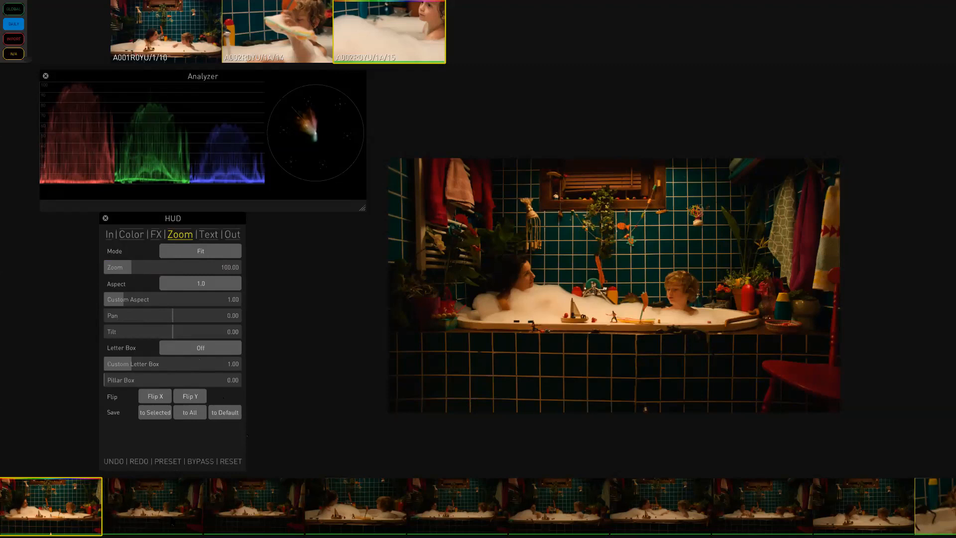
- Select the next three clips in the timeline, recall a zoom preset, and save it to the selected clips
{"action": "left_click", "coordinate": [165, 516], "text": "ctrl"}
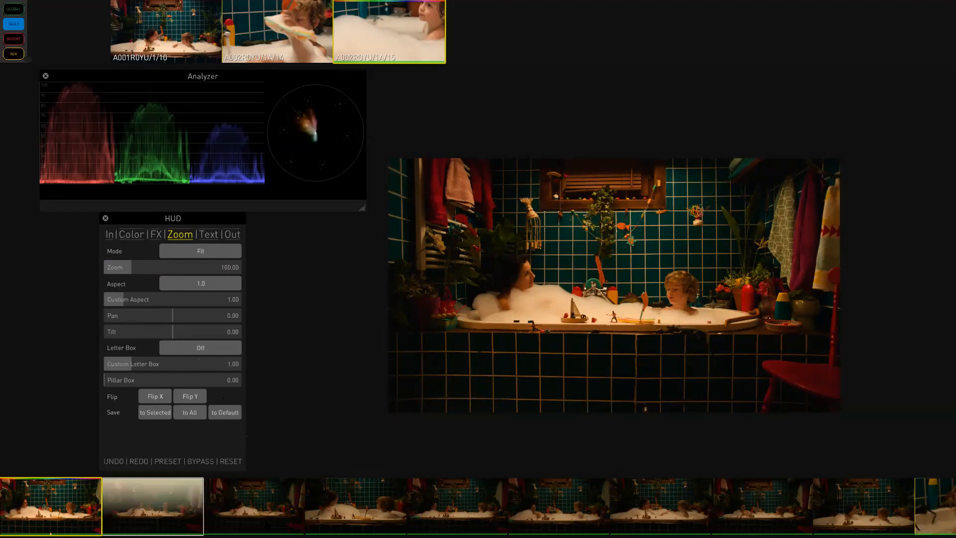
{"action": "left_click", "coordinate": [261, 518], "text": "ctrl"}
{"action": "left_click", "coordinate": [371, 522], "text": "ctrl"}
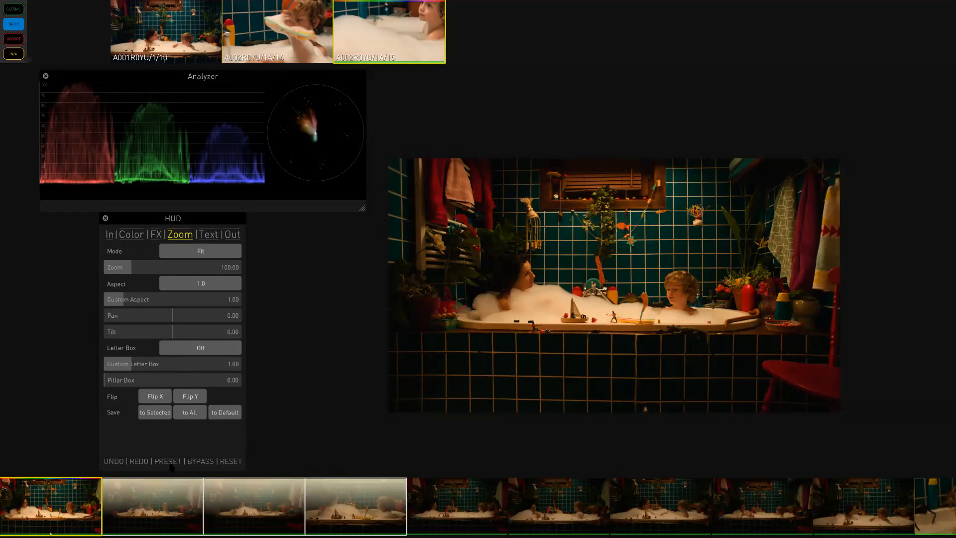
{"action": "left_click", "coordinate": [170, 462]}
{"action": "double_click", "coordinate": [137, 251]}
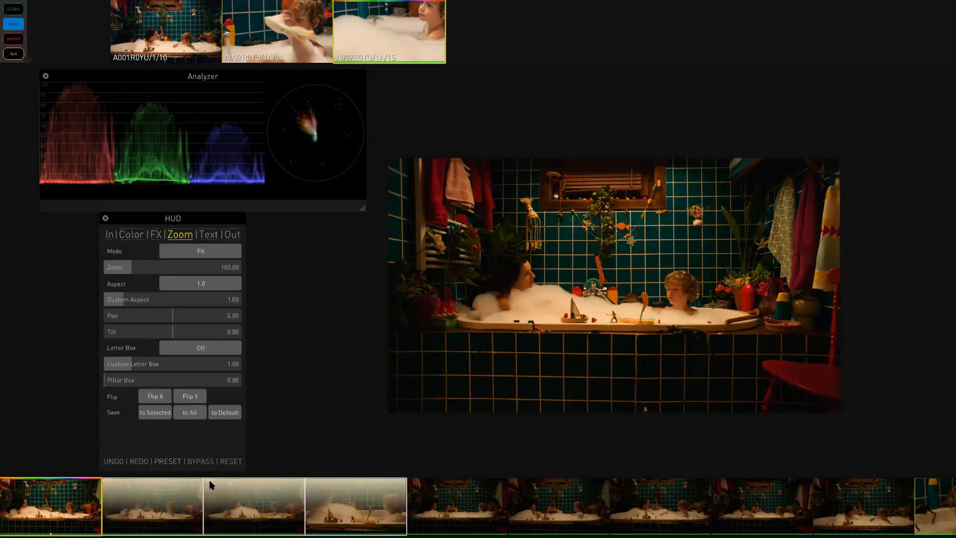
{"action": "left_click", "coordinate": [154, 413]}
- Open the Text settings and set the top-left overlay field to Scene/Take
{"action": "left_click", "coordinate": [210, 235]}
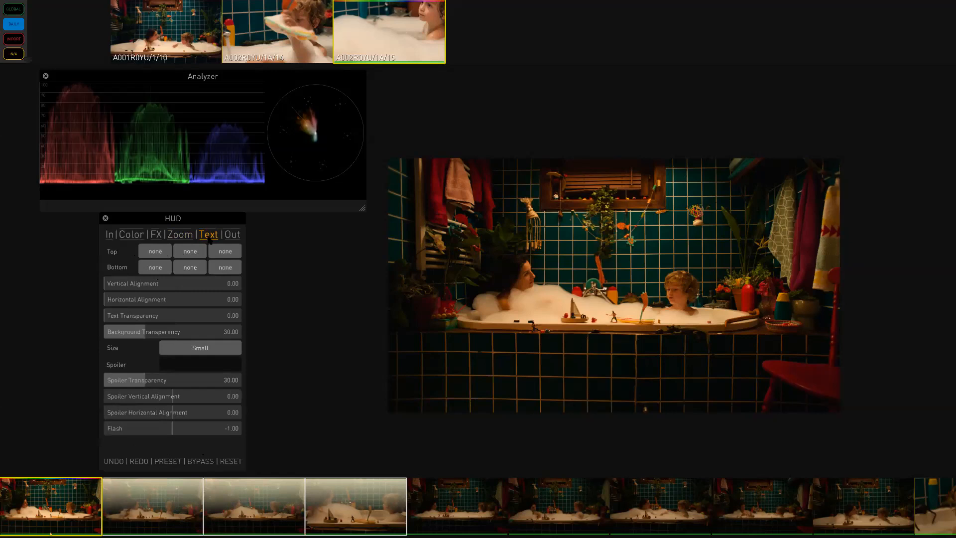
{"action": "left_click", "coordinate": [155, 251]}
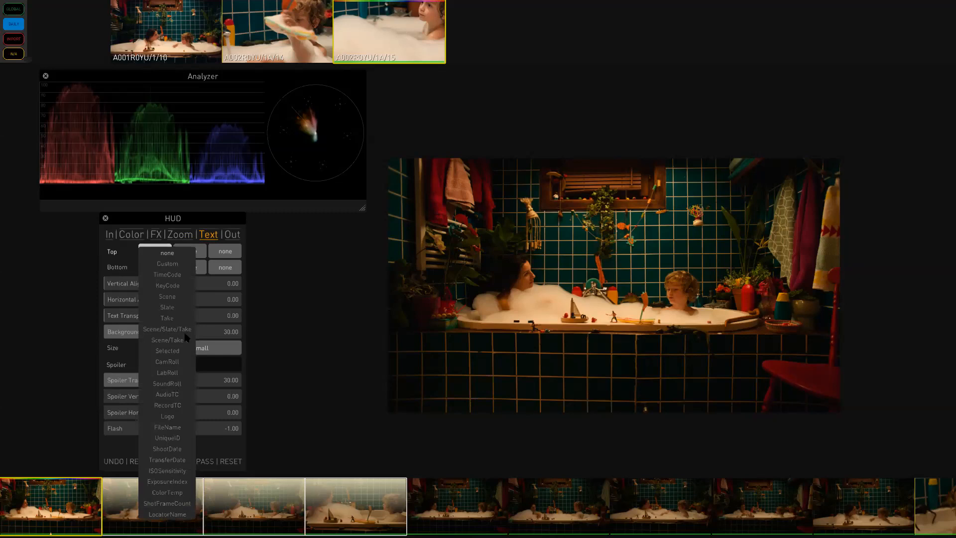
{"action": "left_click", "coordinate": [167, 340]}
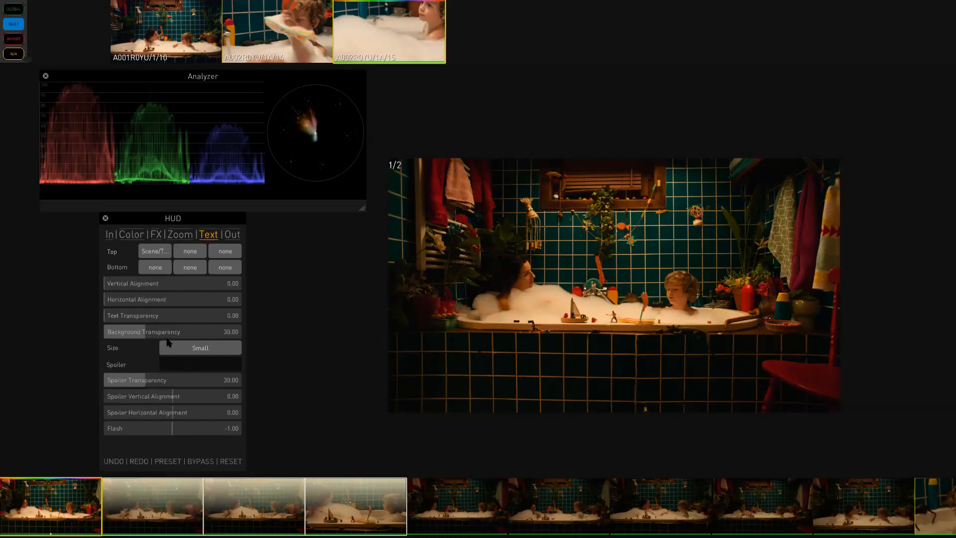
- Set the top-centre overlay field to FileName and the top-right field to TimeCode
{"action": "left_click", "coordinate": [194, 252]}
{"action": "left_click", "coordinate": [204, 428]}
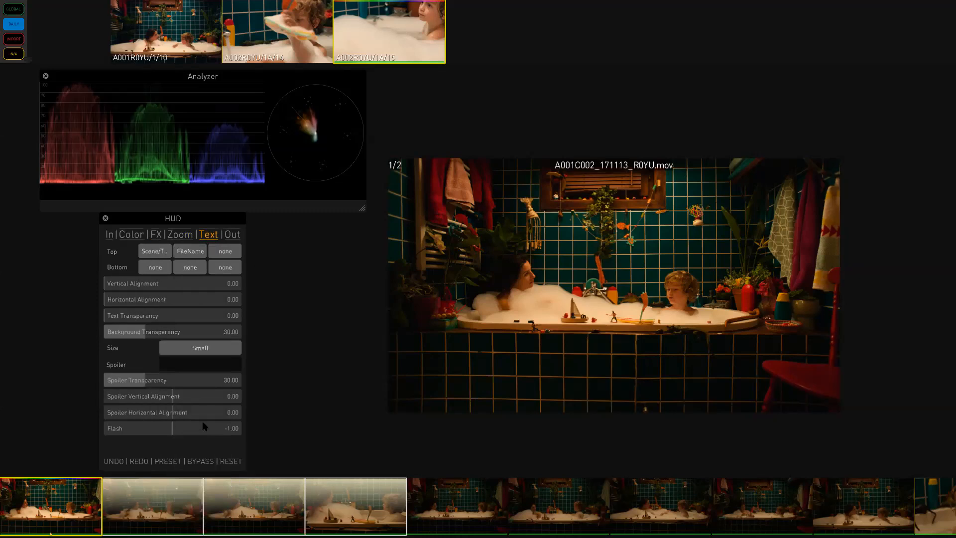
{"action": "left_click", "coordinate": [226, 250]}
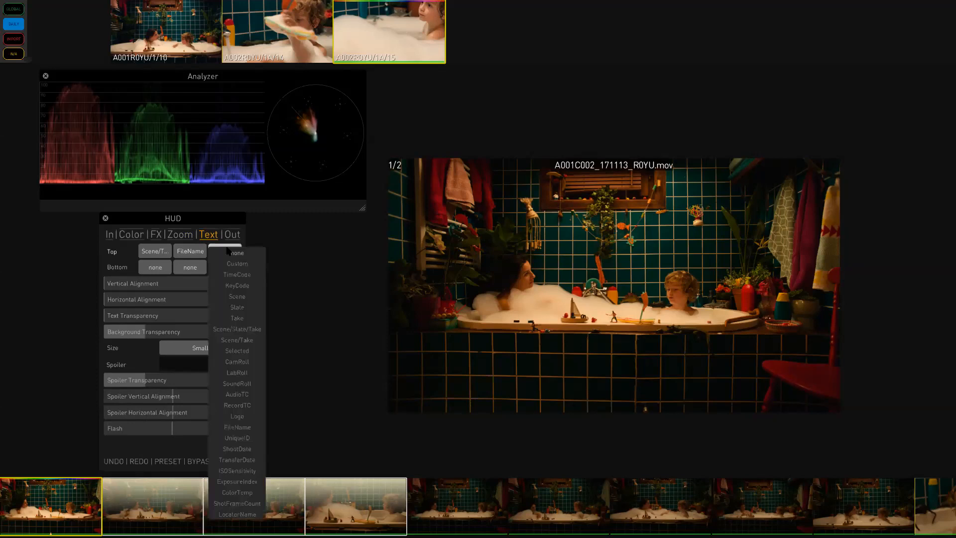
{"action": "left_click", "coordinate": [241, 275]}
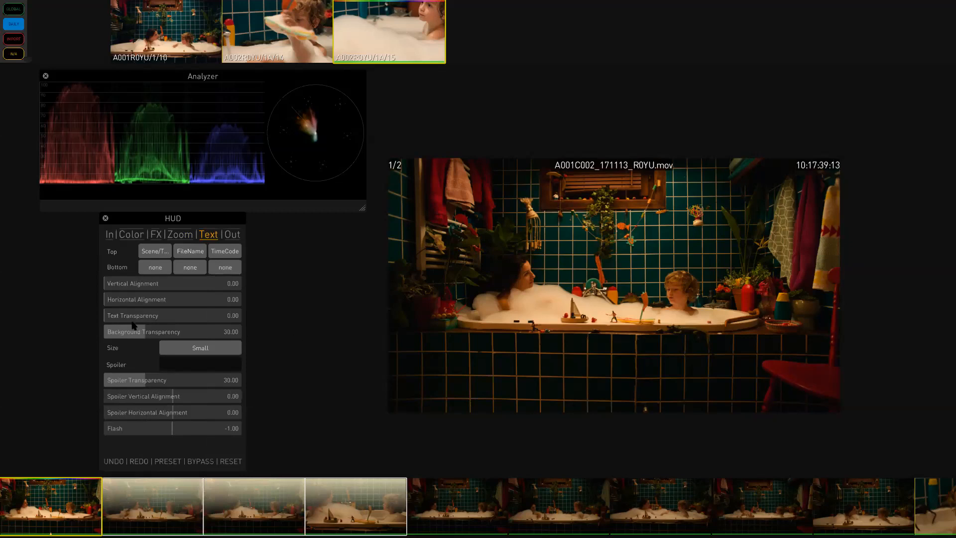
- Lower the overlay background transparency to about 11.6, switching the text size to XSmall and back to Small
{"action": "left_click_drag", "start_coordinate": [140, 327], "coordinate": [193, 335]}
{"action": "left_click", "coordinate": [203, 350]}
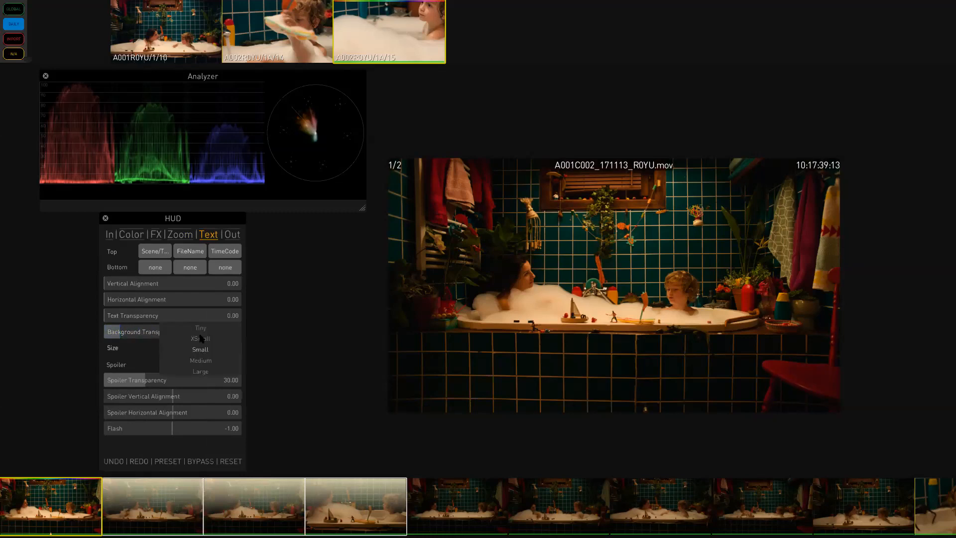
{"action": "left_click", "coordinate": [201, 335]}
{"action": "left_click", "coordinate": [207, 351]}
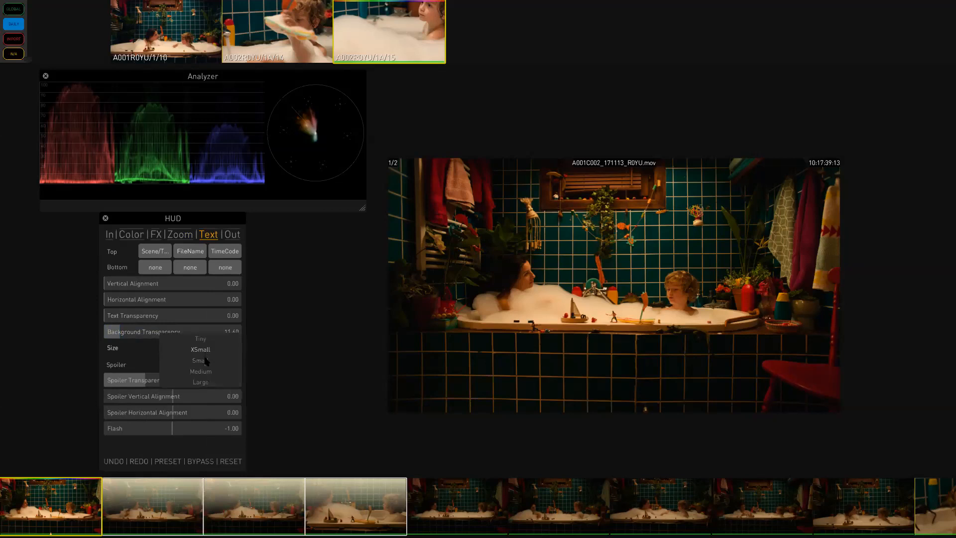
{"action": "left_click", "coordinate": [207, 363]}
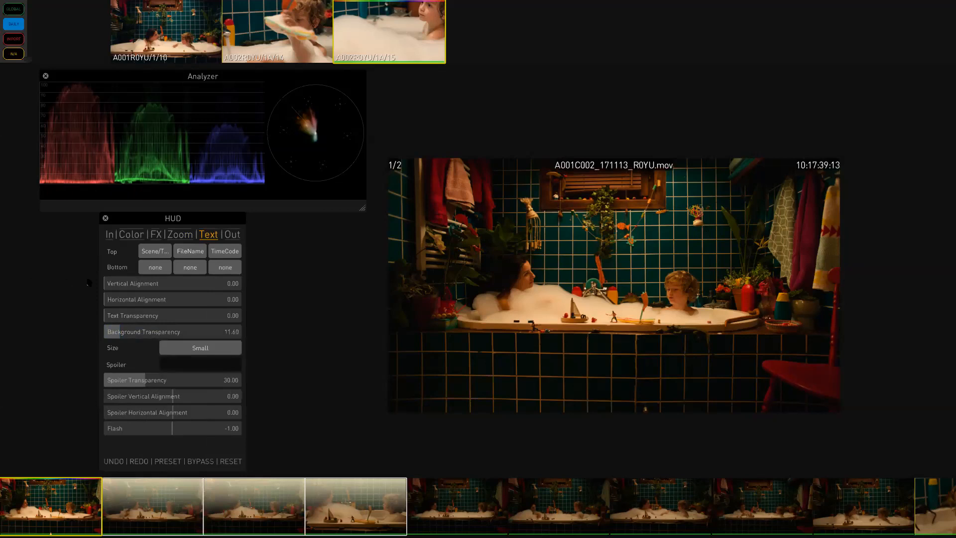
- Offset the overlay text to a vertical alignment of about 3.93 and horizontal alignment of about 2.89
{"action": "left_click_drag", "start_coordinate": [117, 285], "coordinate": [122, 304]}
{"action": "left_click_drag", "start_coordinate": [181, 315], "coordinate": [89, 316]}
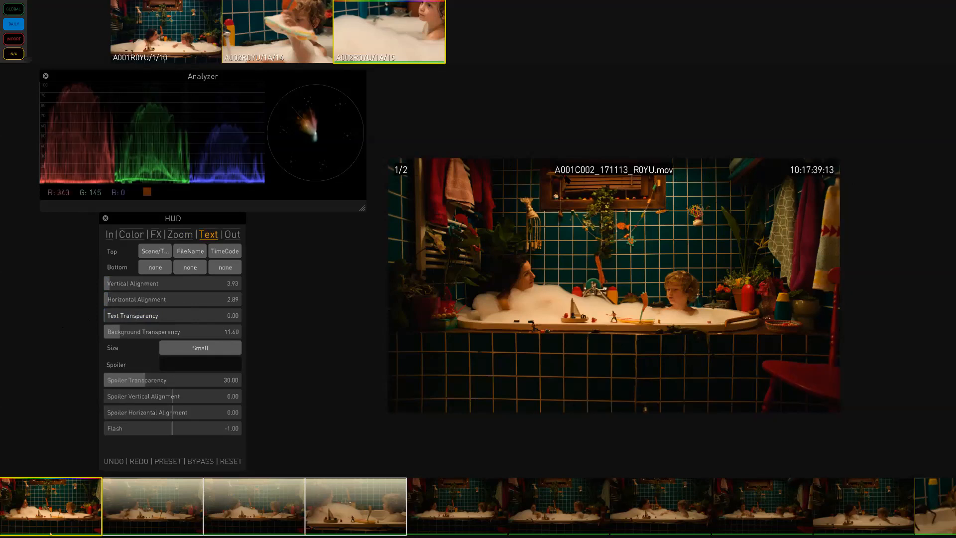
- Change the top-left overlay to Custom and edit its text to Scene&Take: $Scene$/$Take$
{"action": "left_click", "coordinate": [159, 254]}
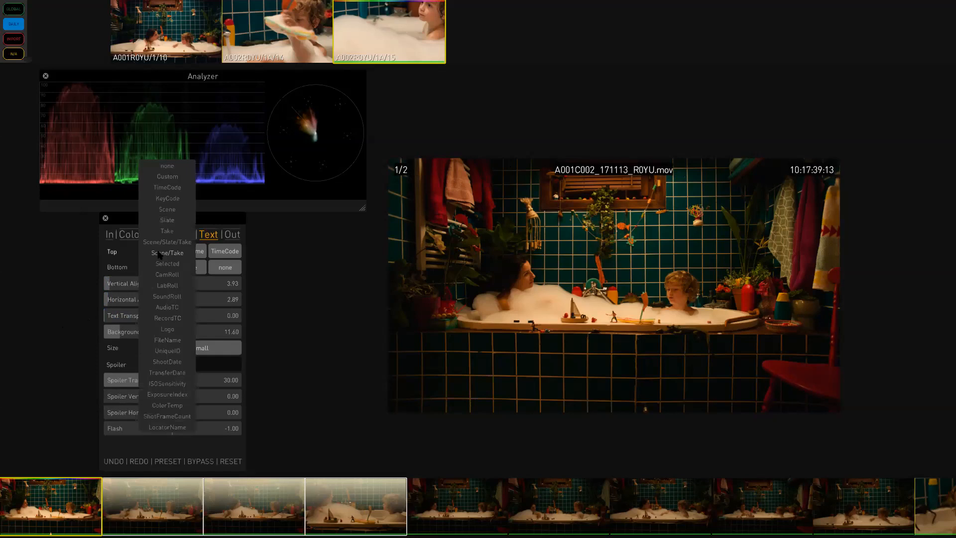
{"action": "left_click", "coordinate": [172, 178]}
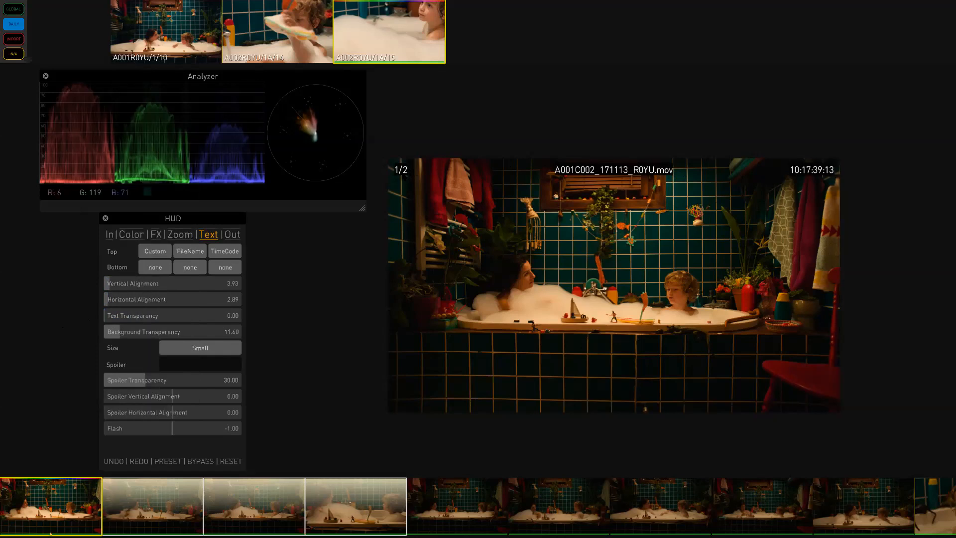
{"action": "left_click", "coordinate": [401, 169]}
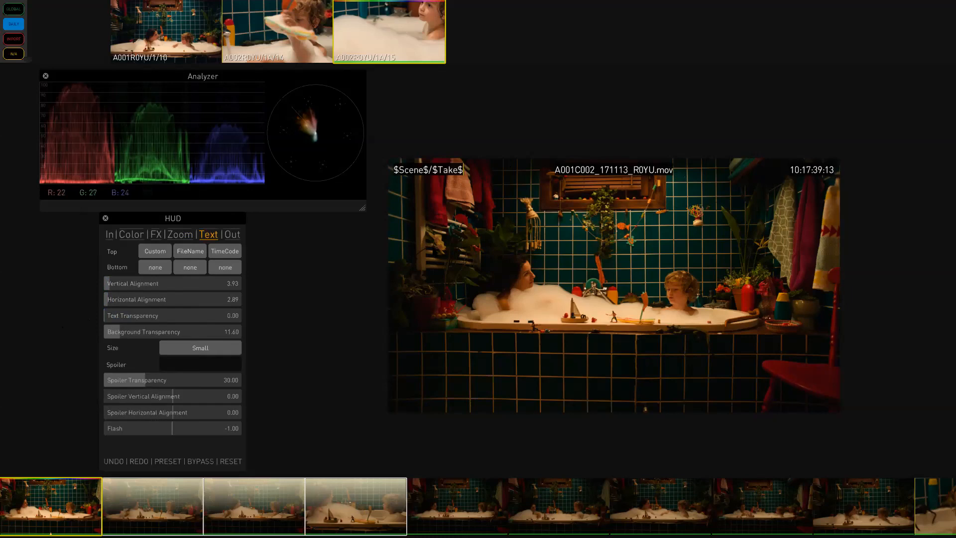
{"action": "key", "text": "Left"}
{"action": "key", "text": "Left"}
{"action": "key", "text": "Left"}
{"action": "key", "text": "Left"}
{"action": "key", "text": "Left"}
{"action": "key", "text": "Left"}
{"action": "key", "text": "Left"}
{"action": "key", "text": "Left"}
{"action": "key", "text": "Left"}
{"action": "key", "text": "Left"}
{"action": "key", "text": "Left"}
{"action": "key", "text": "Left"}
{"action": "key", "text": "Left"}
{"action": "key", "text": "Left"}
{"action": "type", "text": "Scen"}
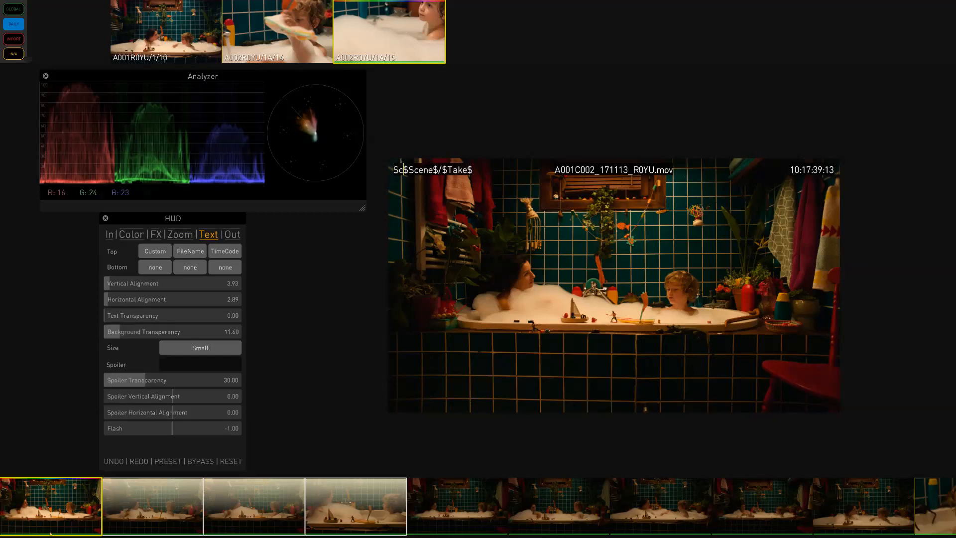
{"action": "type", "text": "e&Take"}
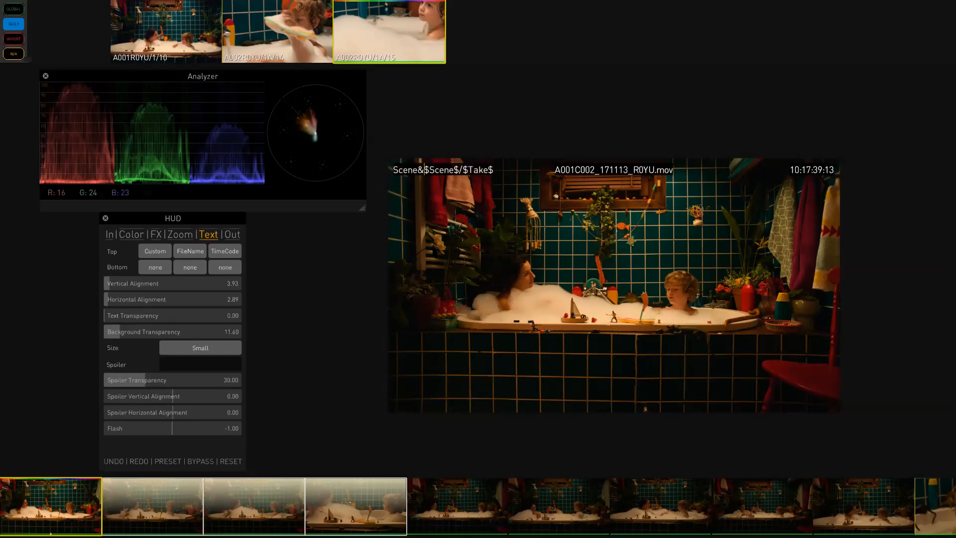
{"action": "type", "text": ":"}
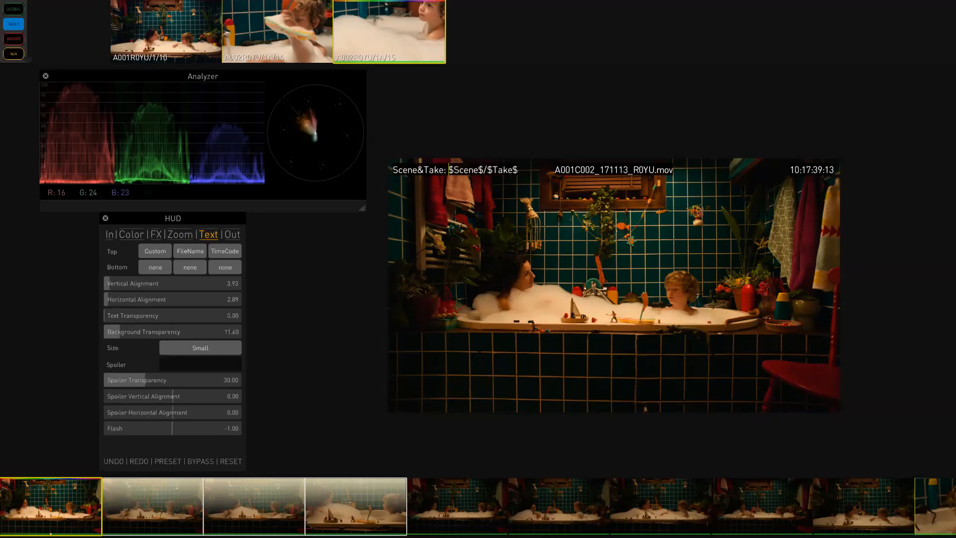
{"action": "key", "text": "Return"}
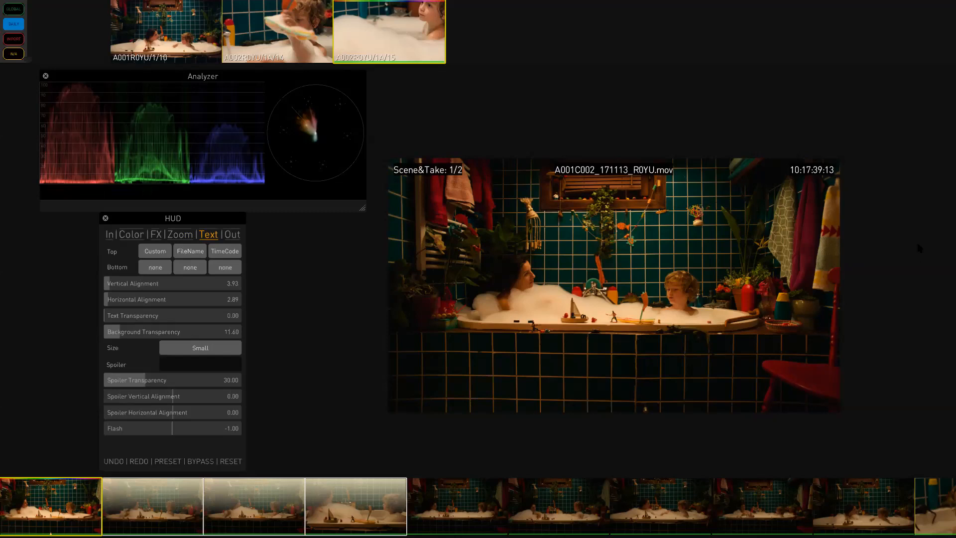
- Change the top-right overlay to Custom and prefix its timecode text with VTC:
{"action": "left_click", "coordinate": [229, 251]}
{"action": "left_click", "coordinate": [240, 244]}
{"action": "left_click", "coordinate": [811, 170]}
{"action": "key", "text": "Left"}
{"action": "key", "text": "Left"}
{"action": "key", "text": "Left"}
{"action": "key", "text": "Left"}
{"action": "key", "text": "Left"}
{"action": "type", "text": "VTC:"}
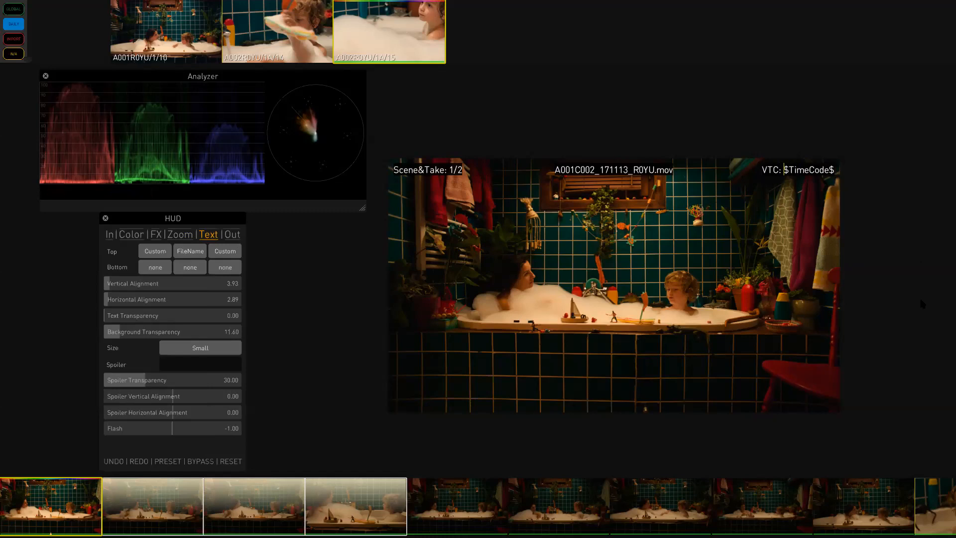
{"action": "key", "text": "Right"}
{"action": "key", "text": "Right"}
{"action": "key", "text": "Right"}
{"action": "key", "text": "Right"}
{"action": "key", "text": "Right"}
{"action": "key", "text": "Right"}
{"action": "key", "text": "Right"}
{"action": "key", "text": "Right"}
- Add a second top-right overlay line reading ATC: $AudioTimeCode$
{"action": "key", "text": "Return"}
{"action": "type", "text": "ATC: "}
{"action": "type", "text": "$"}
{"action": "type", "text": "A"}
{"action": "type", "text": "udioT"}
{"action": "type", "text": "imeCode$"}
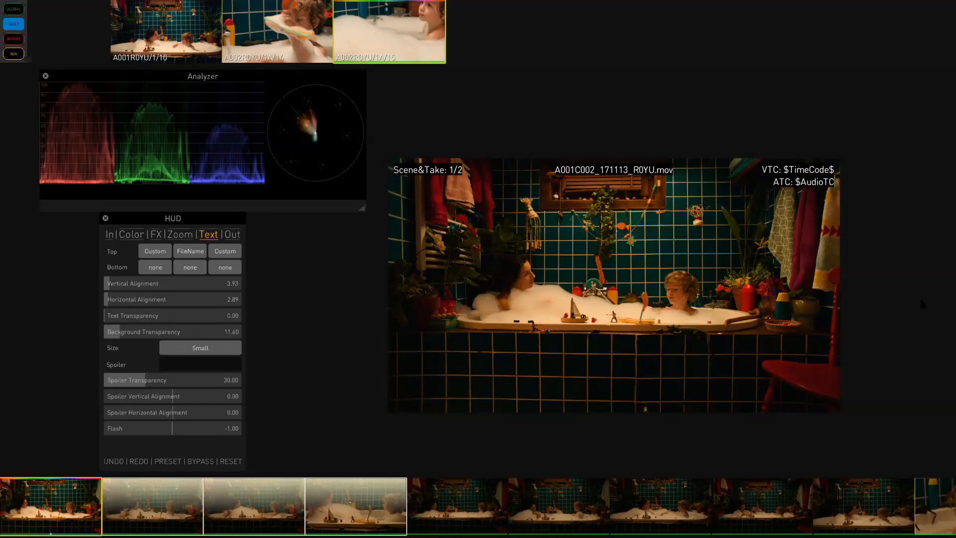
{"action": "key", "text": "Return"}
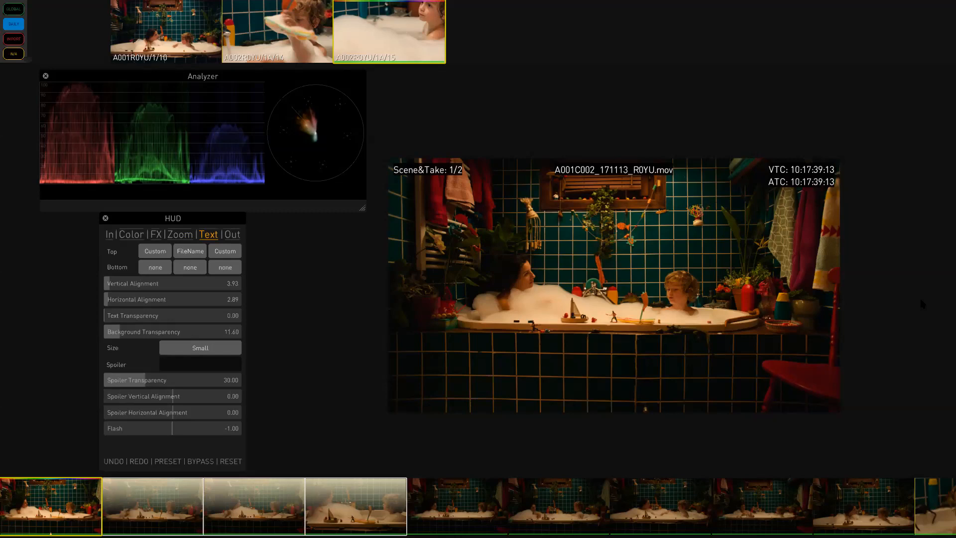
- Enter Fishlips as the spoiler text and lower the spoiler transparency to about 18
{"action": "left_click", "coordinate": [169, 462]}
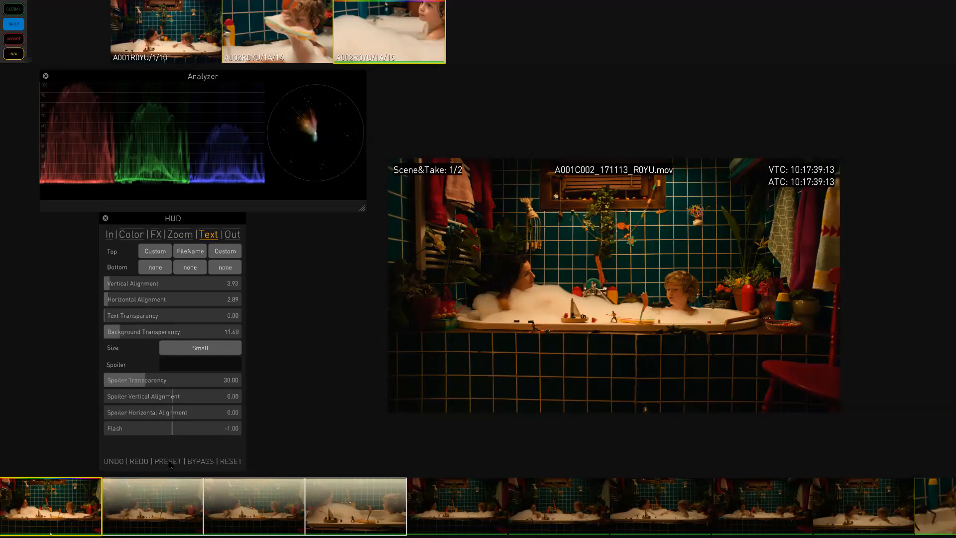
{"action": "left_click", "coordinate": [210, 236]}
{"action": "left_click", "coordinate": [187, 368]}
{"action": "type", "text": "Fishlips"}
{"action": "key", "text": "Return"}
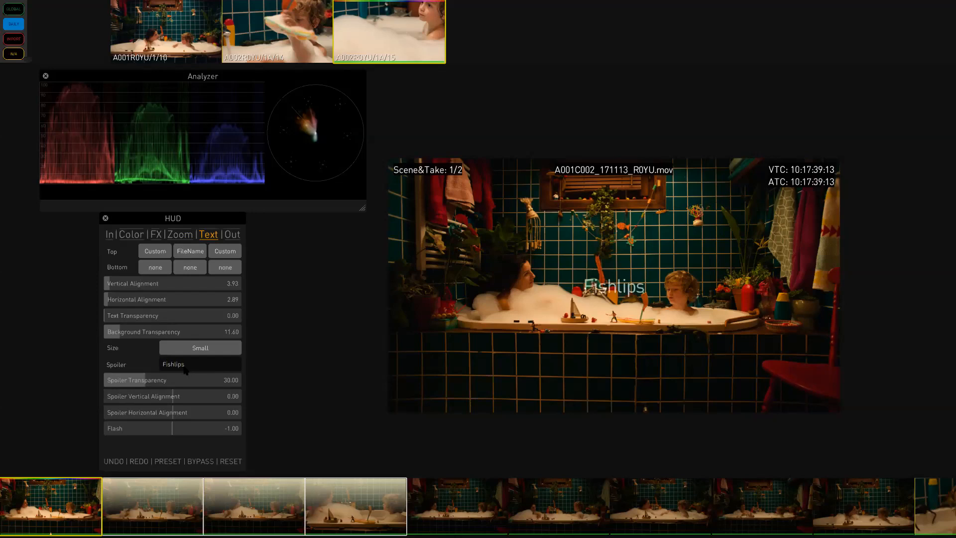
{"action": "left_click_drag", "start_coordinate": [154, 386], "coordinate": [172, 364]}
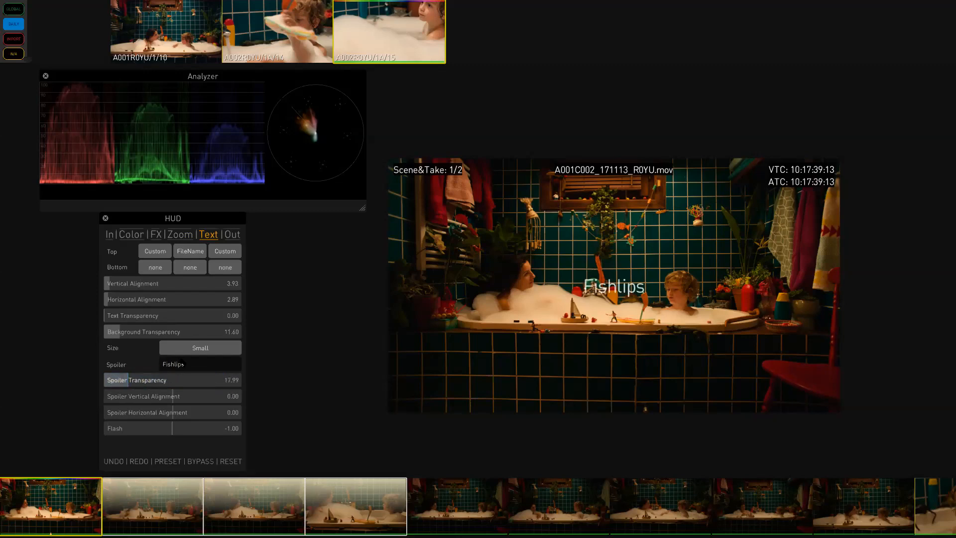
- Replace the spoiler text with the $logo:Colorfront$ logo tag
{"action": "left_click", "coordinate": [197, 368]}
{"action": "key", "text": "BackSpace"}
{"action": "key", "text": "BackSpace"}
{"action": "key", "text": "BackSpace"}
{"action": "key", "text": "BackSpace"}
{"action": "key", "text": "BackSpace"}
{"action": "key", "text": "BackSpace"}
{"action": "key", "text": "BackSpace"}
{"action": "key", "text": "BackSpace"}
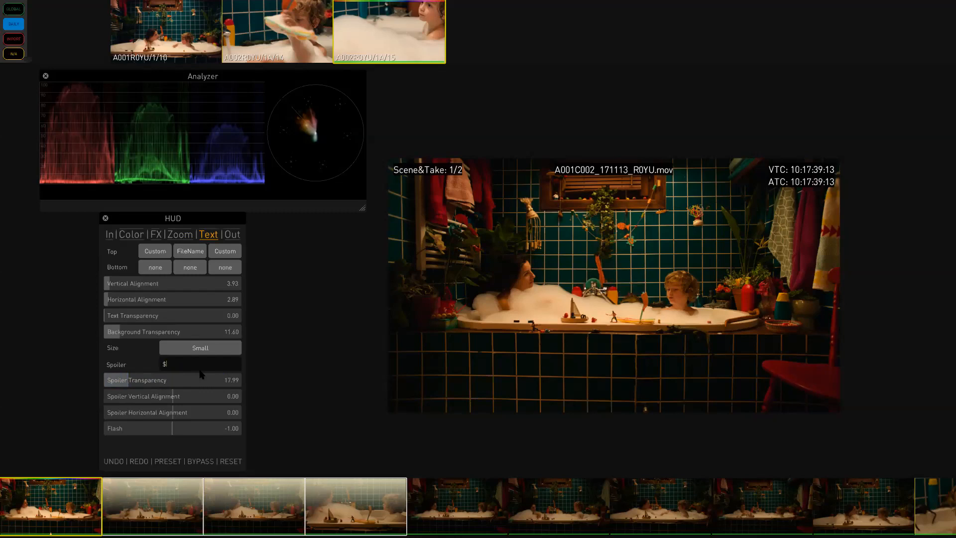
{"action": "type", "text": "$10"}
{"action": "key", "text": "BackSpace"}
{"action": "key", "text": "BackSpace"}
{"action": "type", "text": "logo:C"}
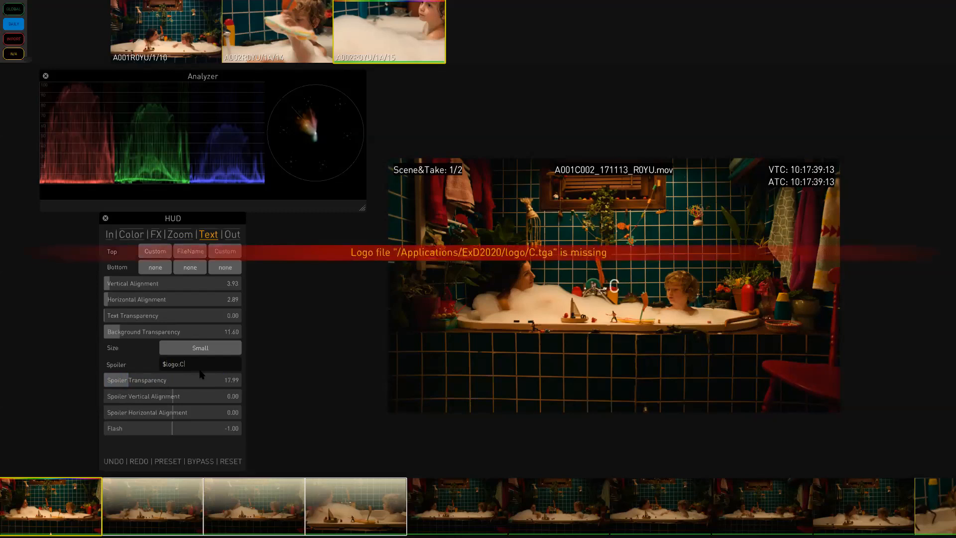
{"action": "type", "text": "olorfront$"}
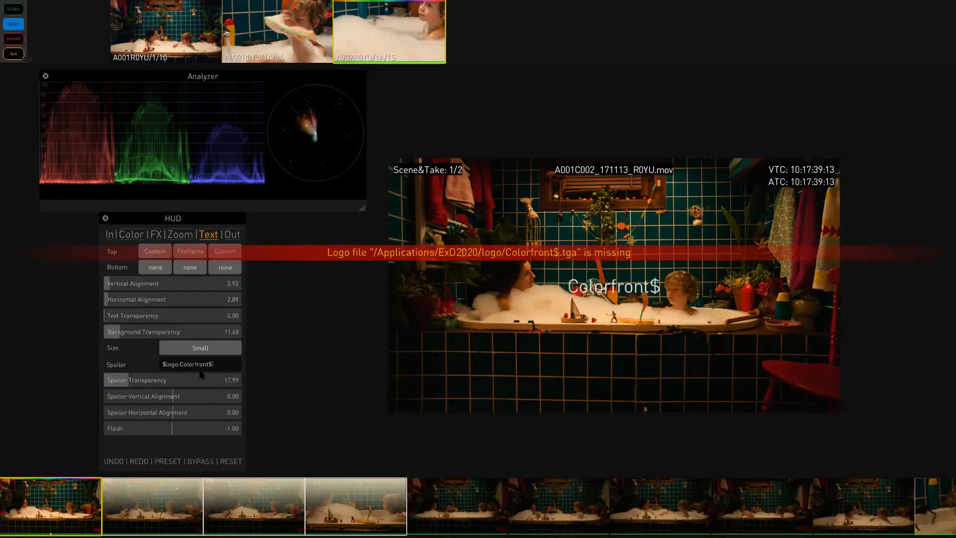
{"action": "key", "text": "Return"}
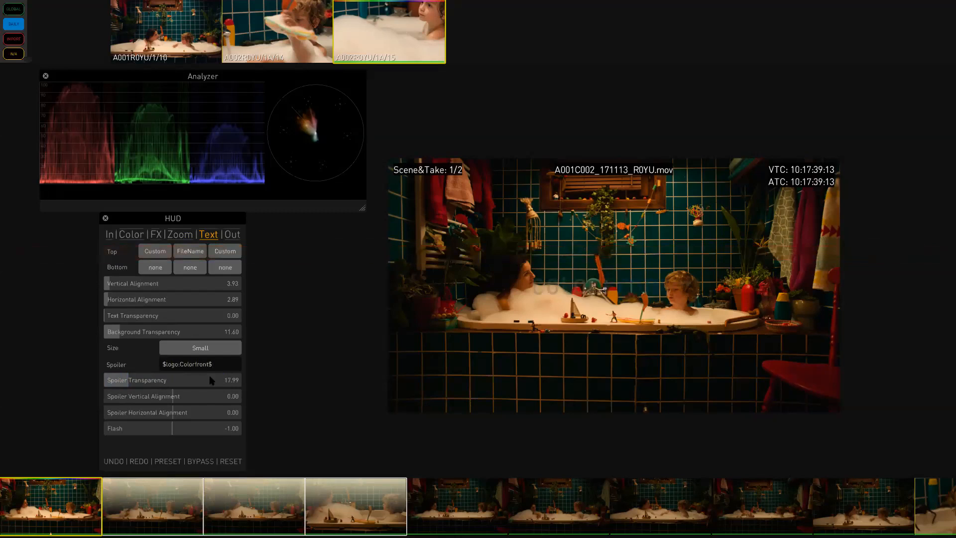
- Set the spoiler transparency to about 26
{"action": "left_click_drag", "start_coordinate": [122, 384], "coordinate": [202, 377]}
{"action": "left_click_drag", "start_coordinate": [143, 382], "coordinate": [85, 383]}
{"action": "mouse_move", "coordinate": [130, 385]}
{"action": "left_mouse_down"}
{"action": "mouse_move", "coordinate": [140, 384]}
{"action": "mouse_move", "coordinate": [123, 384]}
{"action": "left_mouse_up"}
- Set the Flash value to 24, then set it back to 0
{"action": "double_click", "coordinate": [236, 431]}
{"action": "type", "text": "24"}
{"action": "key", "text": "Return"}
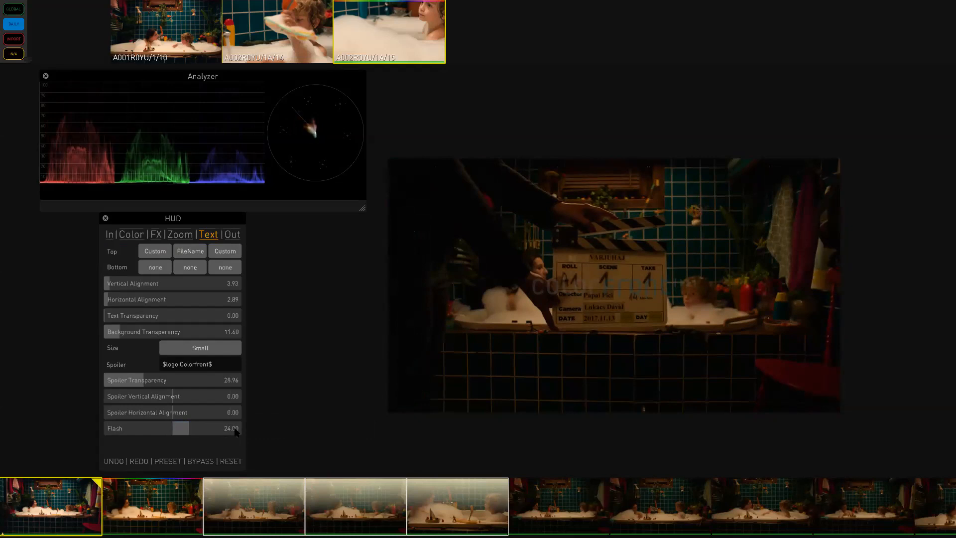
{"action": "double_click", "coordinate": [229, 431]}
{"action": "type", "text": "0"}
{"action": "key", "text": "Return"}
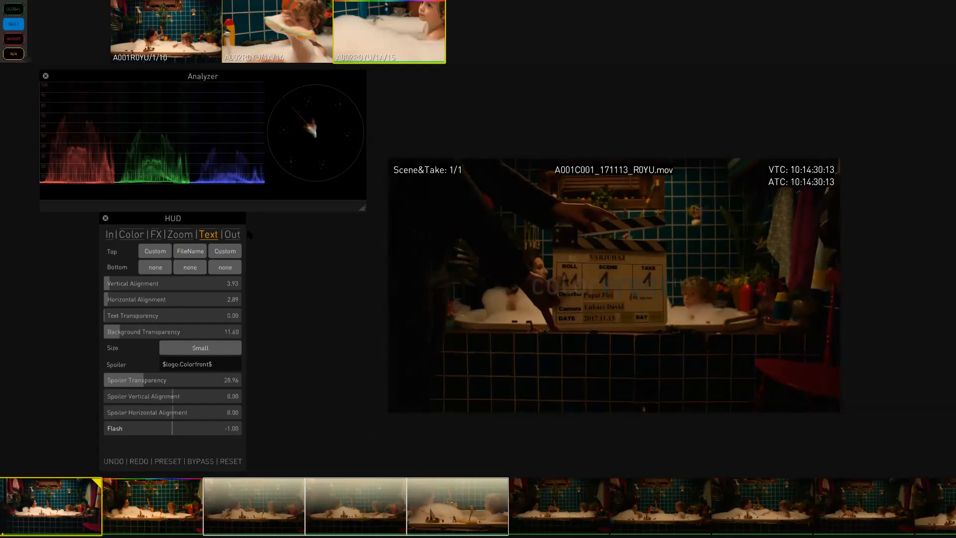
- Open the Out settings and review the available formats for the Editor, Device, Web and Master outputs
{"action": "left_click", "coordinate": [231, 238]}
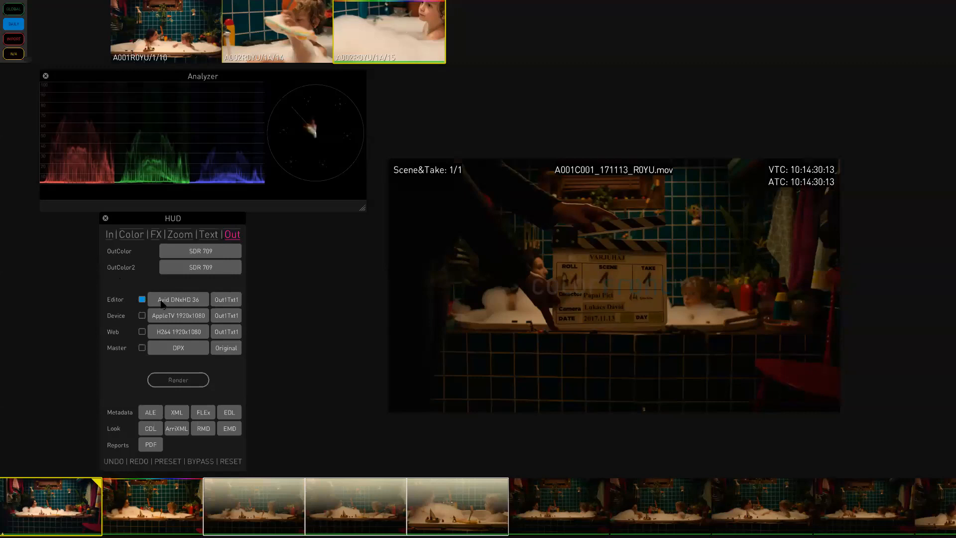
{"action": "left_click", "coordinate": [182, 305]}
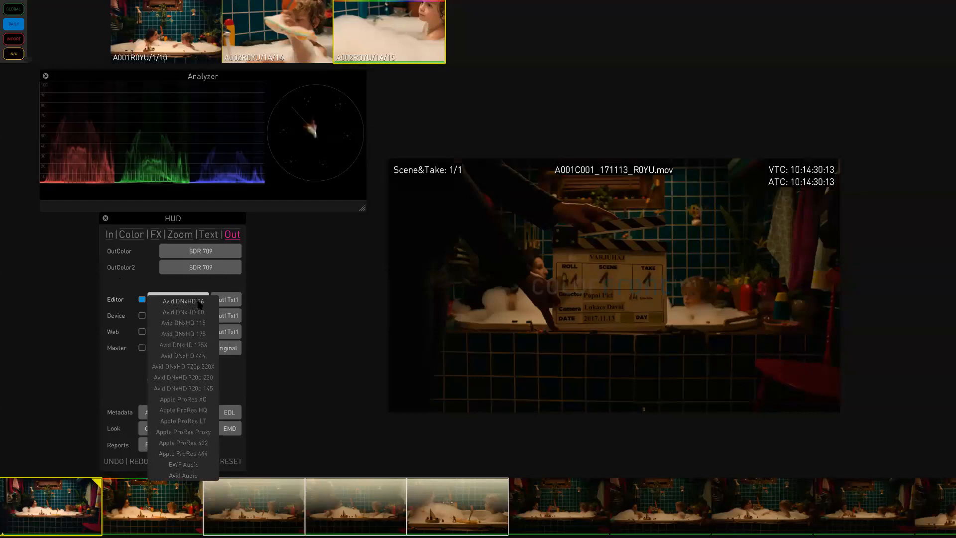
{"action": "left_click", "coordinate": [132, 383]}
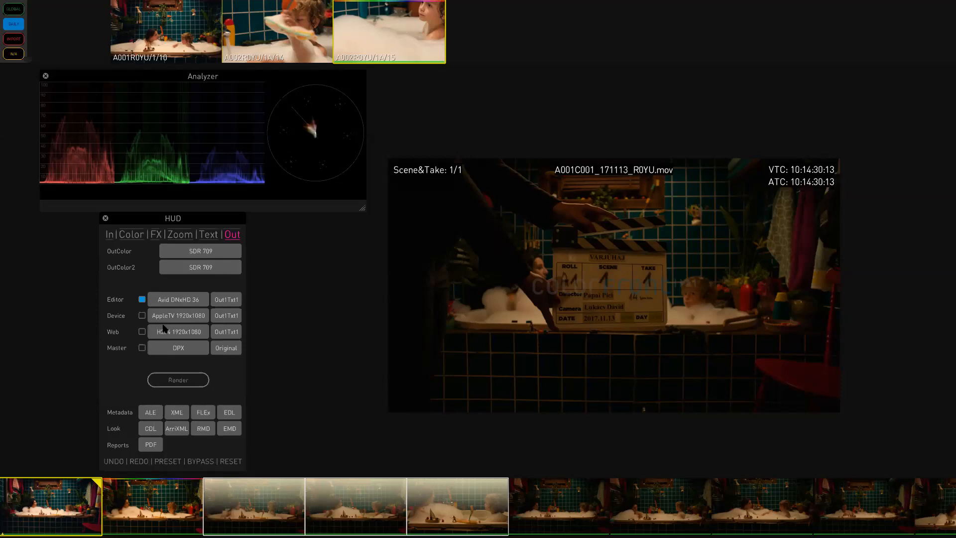
{"action": "left_click", "coordinate": [166, 317]}
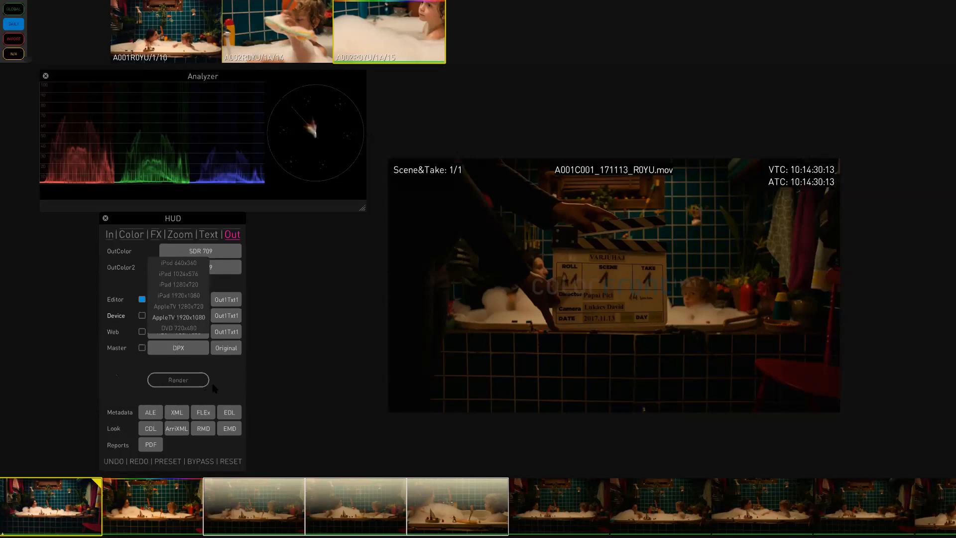
{"action": "left_click", "coordinate": [225, 386]}
{"action": "left_click", "coordinate": [191, 333]}
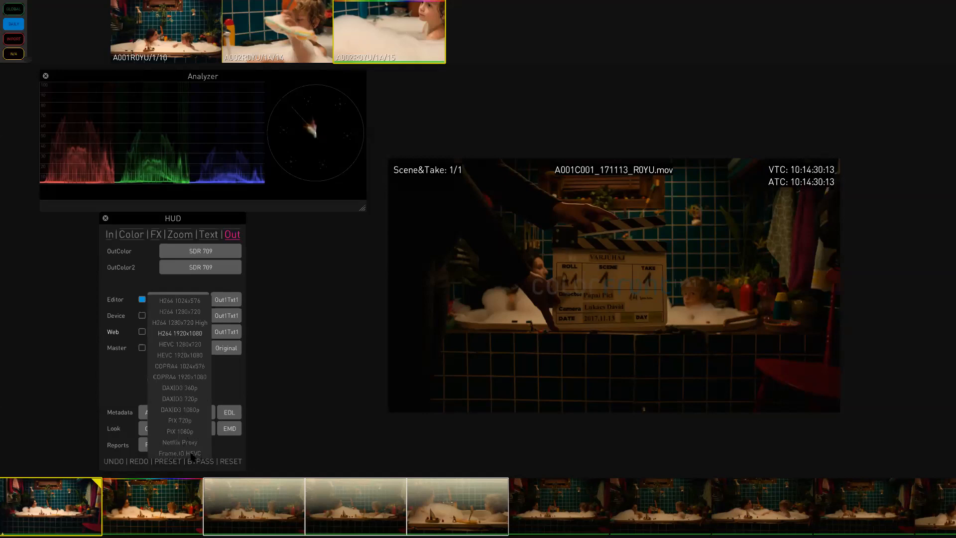
{"action": "left_click", "coordinate": [131, 380]}
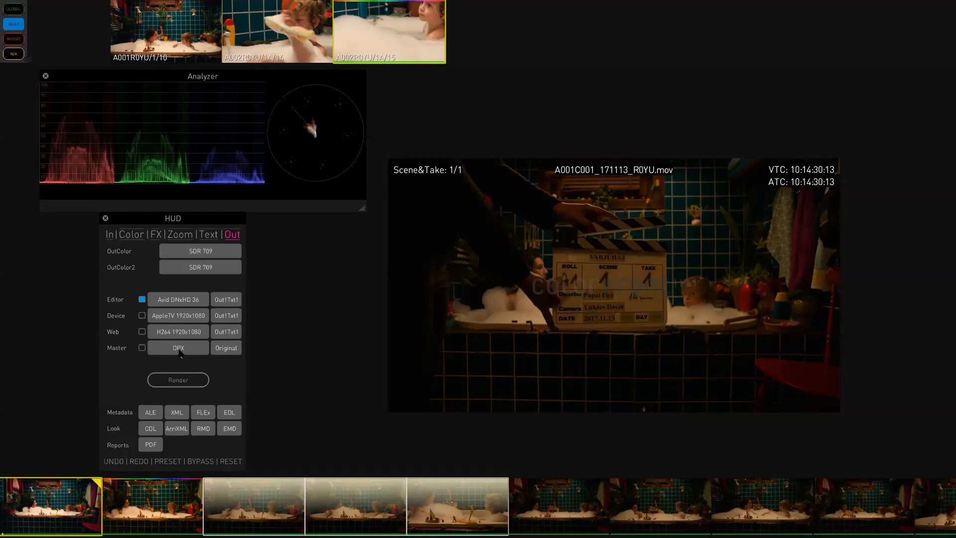
{"action": "left_click", "coordinate": [179, 348]}
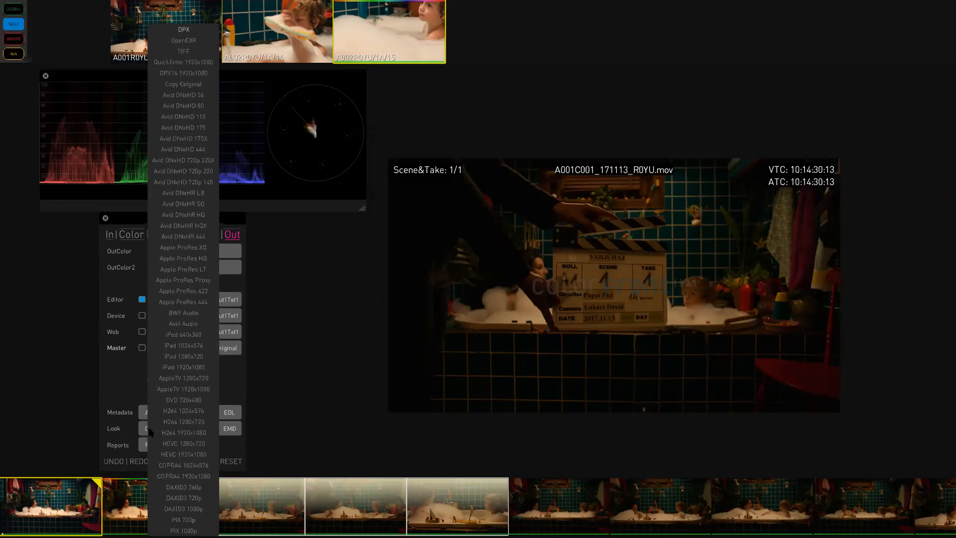
{"action": "left_click", "coordinate": [120, 389]}
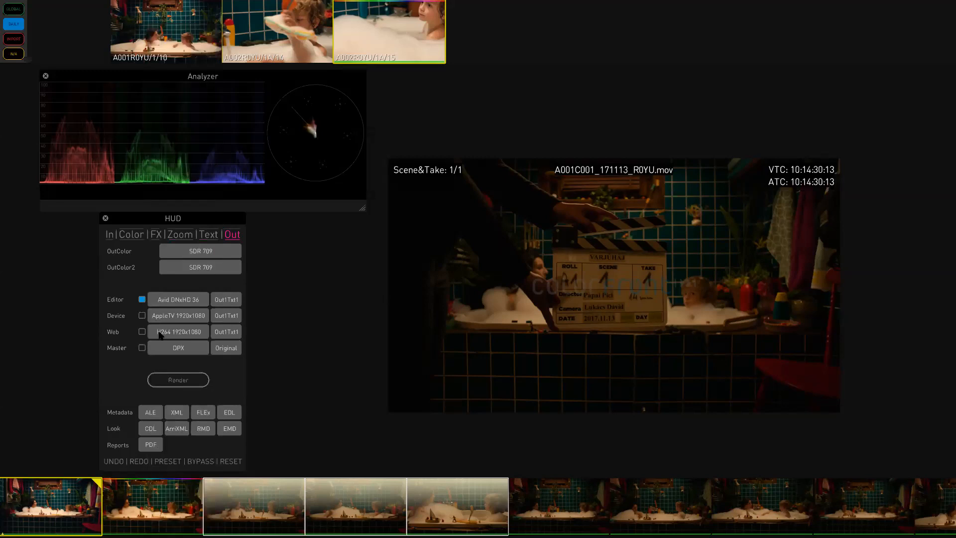
- Enable the Web output and set its format to DAXID3 1080p
{"action": "left_click", "coordinate": [142, 347]}
{"action": "left_click", "coordinate": [142, 332]}
{"action": "left_click", "coordinate": [142, 347]}
{"action": "left_click", "coordinate": [177, 334]}
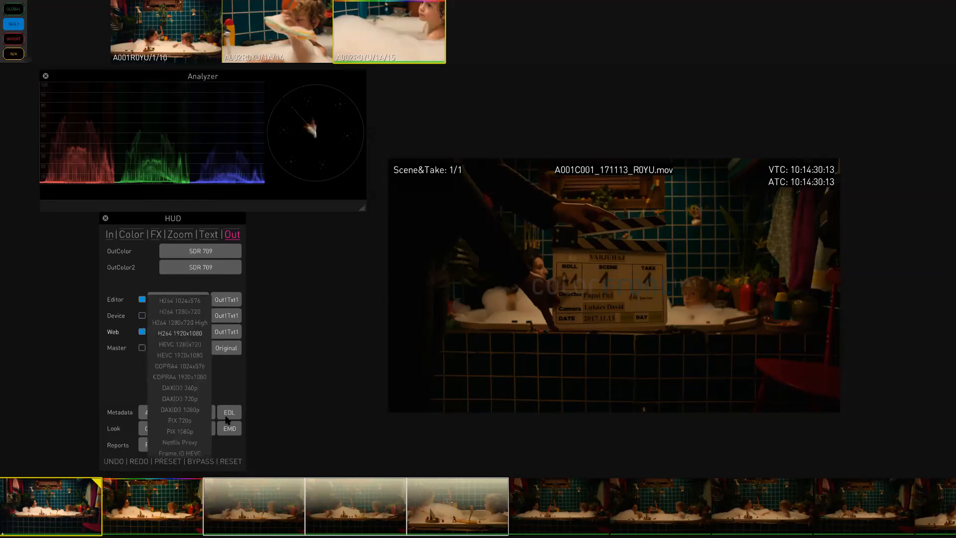
{"action": "left_click", "coordinate": [182, 410]}
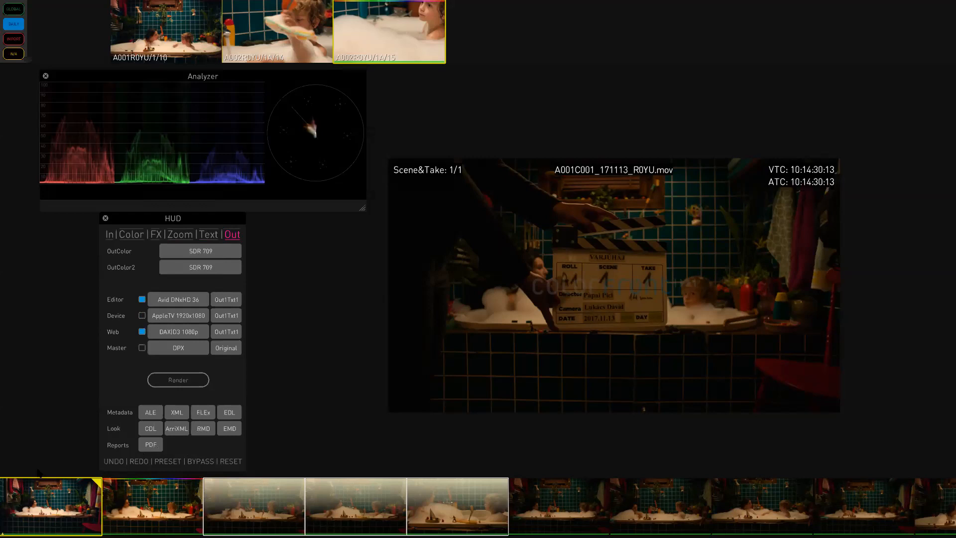
{"action": "left_click", "coordinate": [228, 300]}
- Move the HUD panel further to the left
{"action": "left_click_drag", "start_coordinate": [199, 218], "coordinate": [274, 212]}
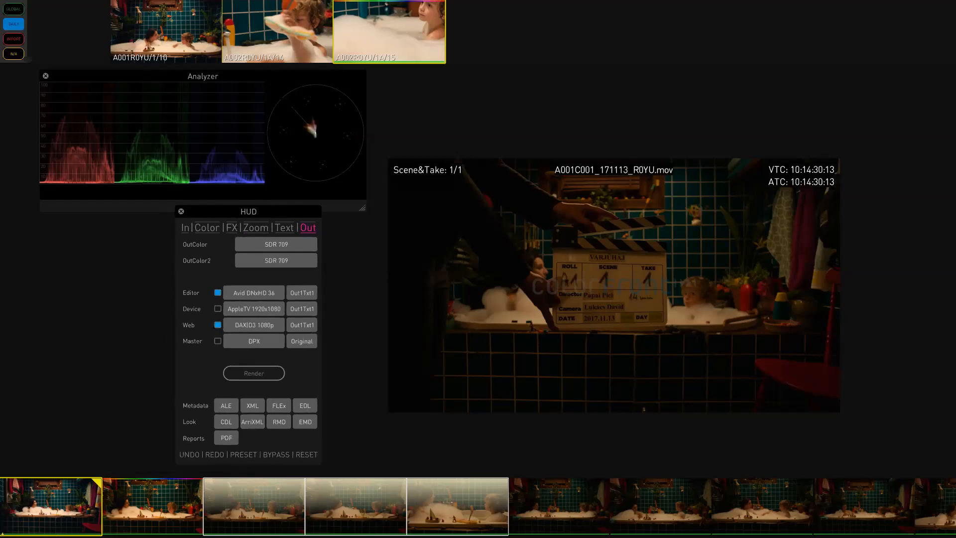
{"action": "left_click_drag", "start_coordinate": [236, 216], "coordinate": [124, 218]}
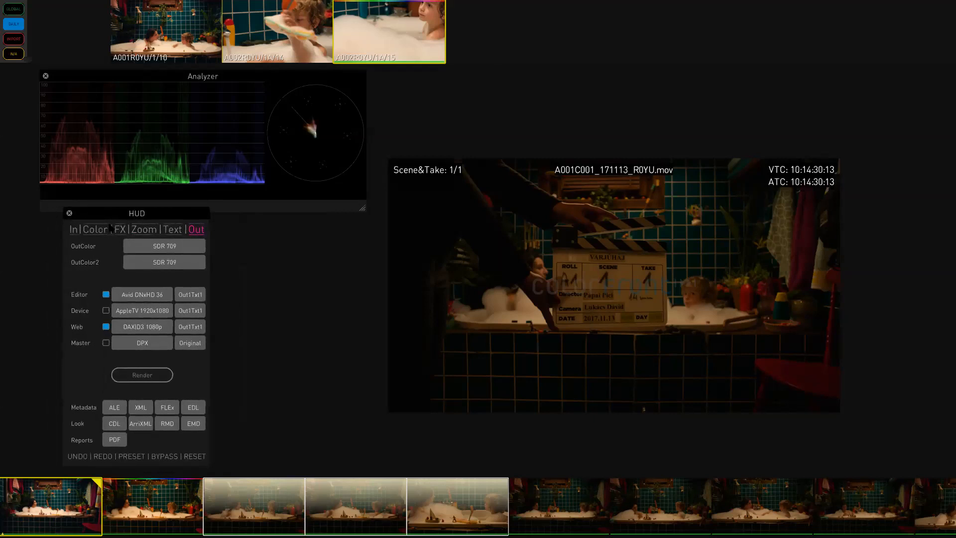
- Open the Master Bin and switch between thumbnail and list views to browse the clips
{"action": "key", "text": "b"}
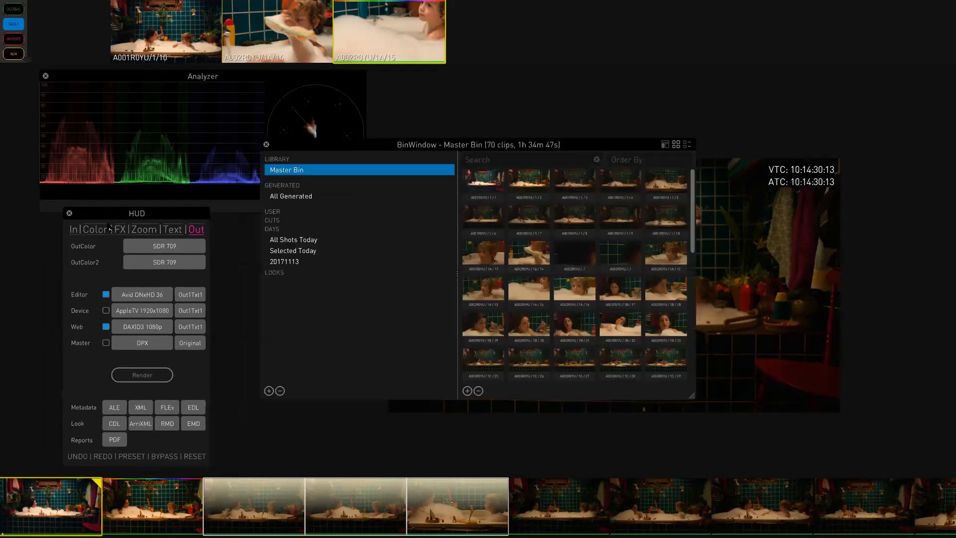
{"action": "left_click_drag", "start_coordinate": [692, 220], "coordinate": [696, 165]}
{"action": "left_click", "coordinate": [687, 144]}
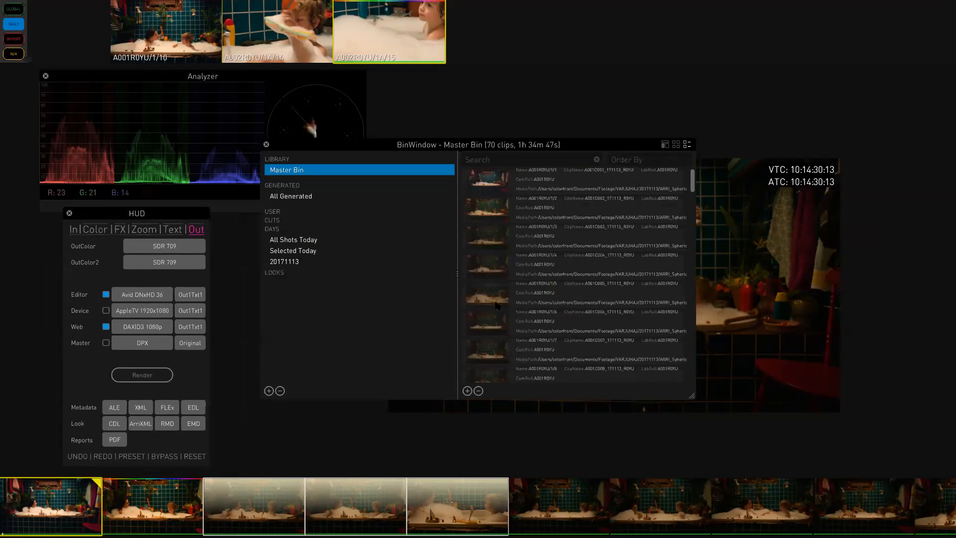
{"action": "left_click", "coordinate": [675, 144]}
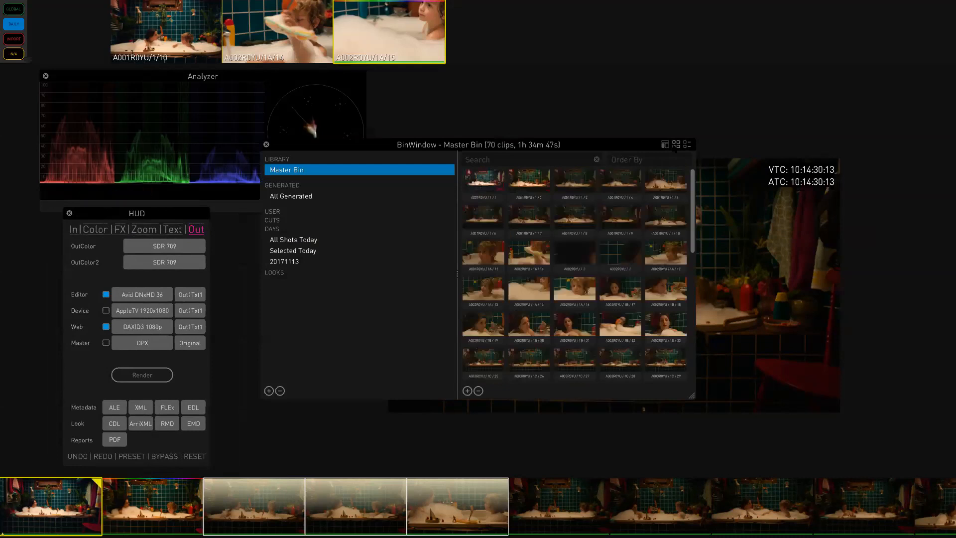
{"action": "left_click", "coordinate": [687, 145]}
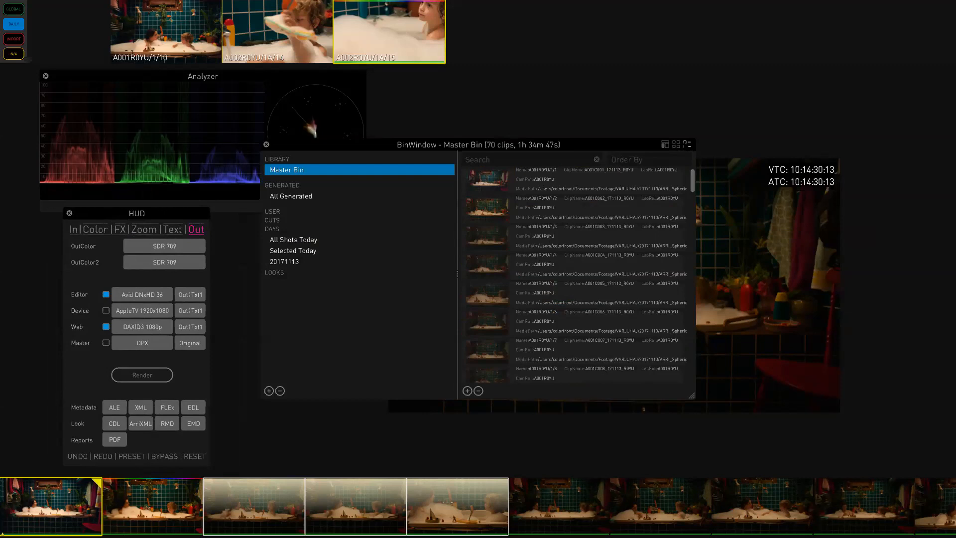
{"action": "left_click", "coordinate": [676, 145]}
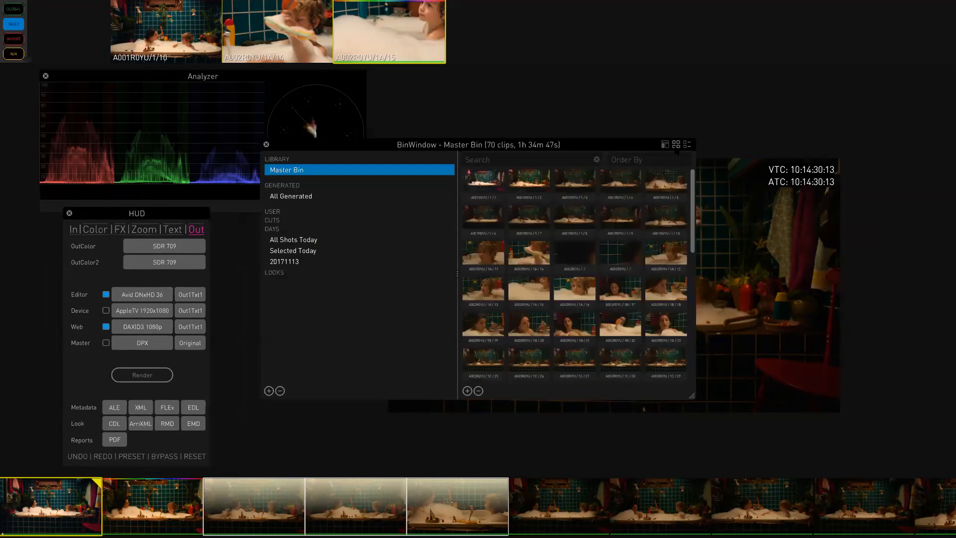
{"action": "scroll", "coordinate": [603, 212], "scroll_direction": "down", "scroll_amount": 3}
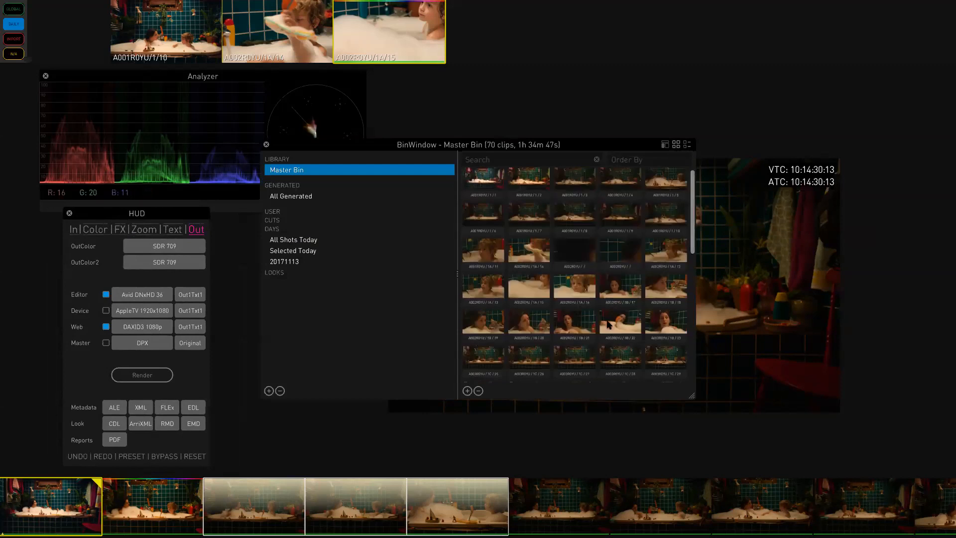
{"action": "scroll", "coordinate": [597, 268], "scroll_direction": "up", "scroll_amount": 3}
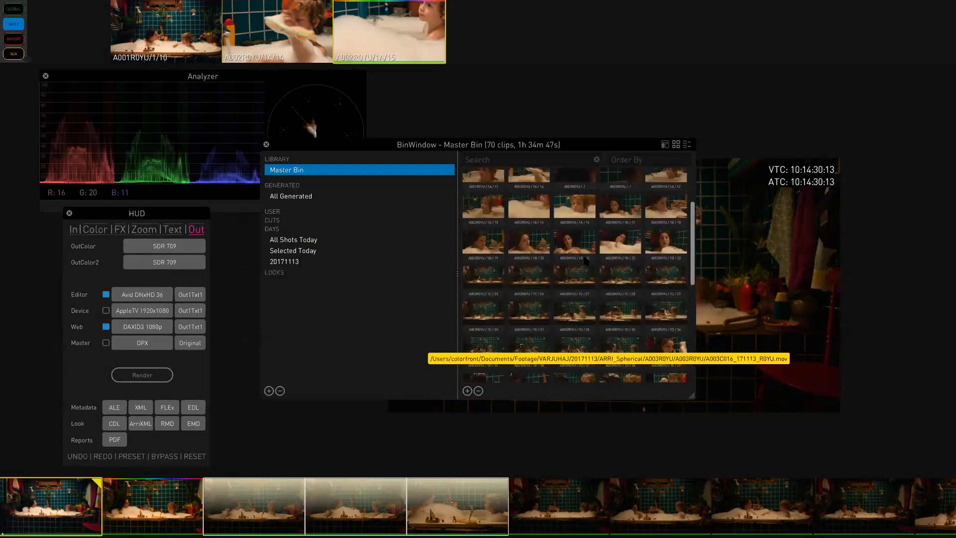
{"action": "scroll", "coordinate": [592, 327], "scroll_direction": "up", "scroll_amount": 2}
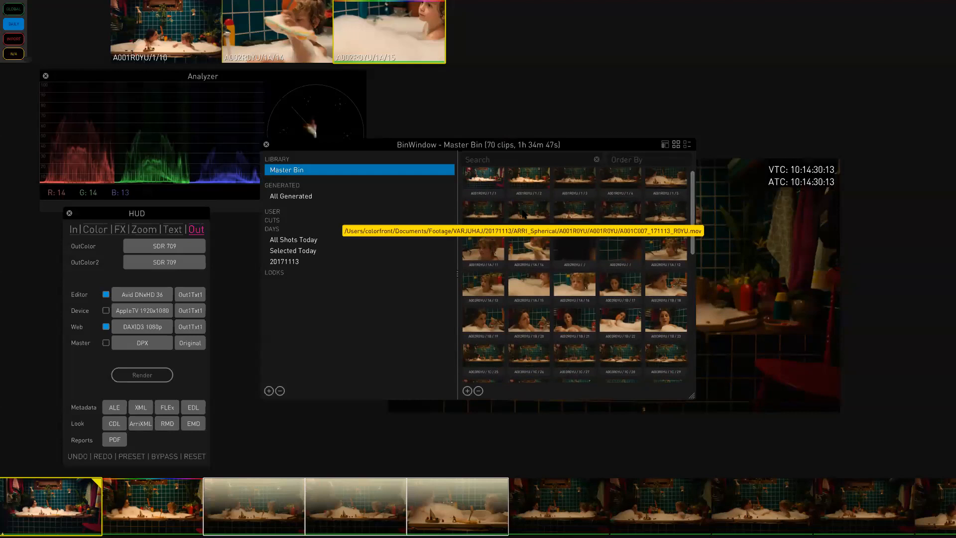
{"action": "scroll", "coordinate": [541, 316], "scroll_direction": "up", "scroll_amount": 1}
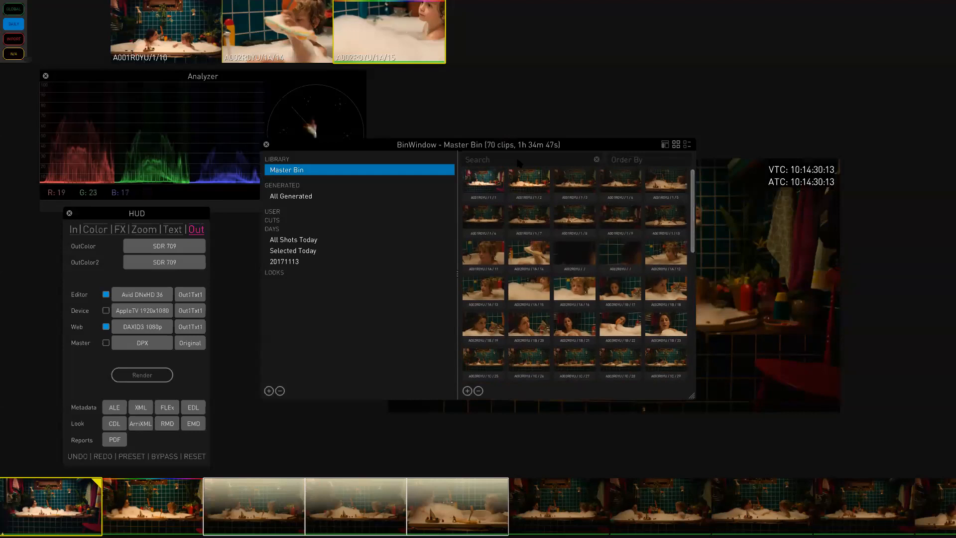
- Filter the Master Bin for A001 clips and order them by Length
{"action": "type", "text": "A001"}
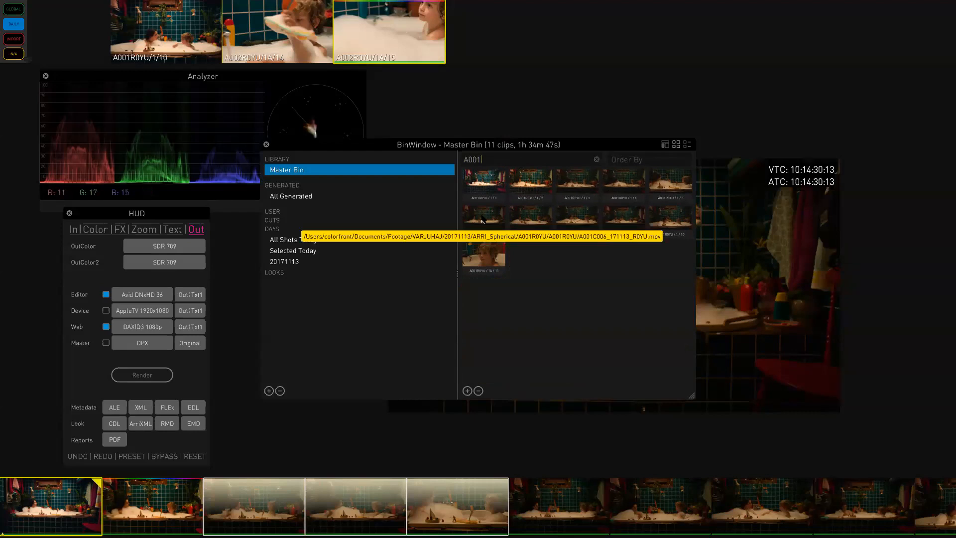
{"action": "type", "text": "and"}
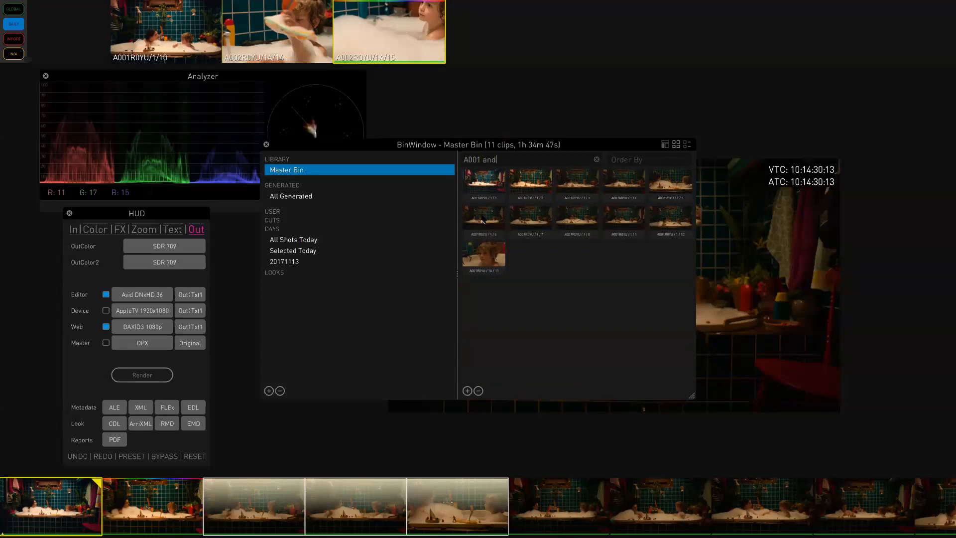
{"action": "type", "text": " A"}
{"action": "type", "text": "002"}
{"action": "key", "text": "BackSpace"}
{"action": "key", "text": "BackSpace"}
{"action": "key", "text": "BackSpace"}
{"action": "key", "text": "BackSpace"}
{"action": "key", "text": "BackSpace"}
{"action": "key", "text": "BackSpace"}
{"action": "key", "text": "BackSpace"}
{"action": "key", "text": "BackSpace"}
{"action": "left_click", "coordinate": [633, 162]}
{"action": "type", "text": "Len"}
{"action": "key", "text": "Tab"}
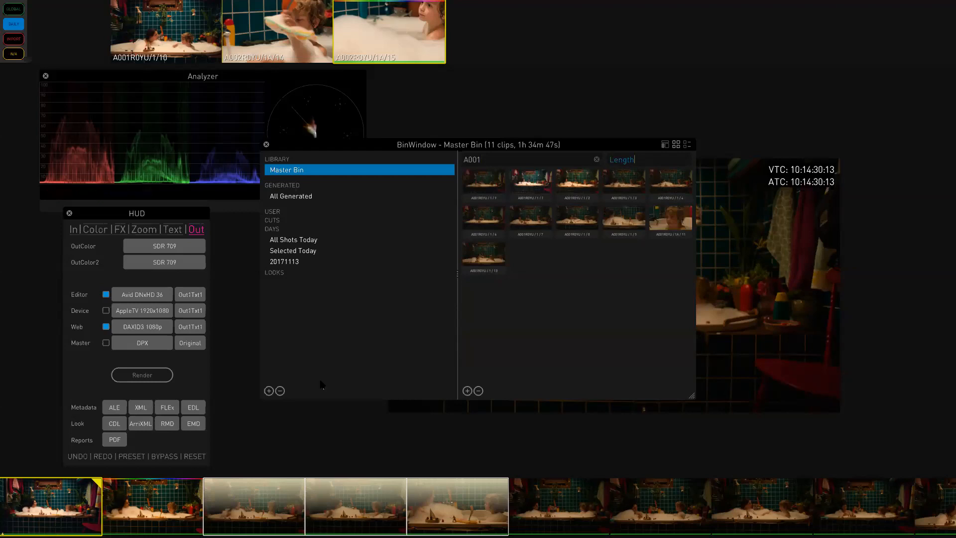
- Create a new user bin, then filter the Master Bin for A001 clips ordered by Length
{"action": "left_click", "coordinate": [269, 390]}
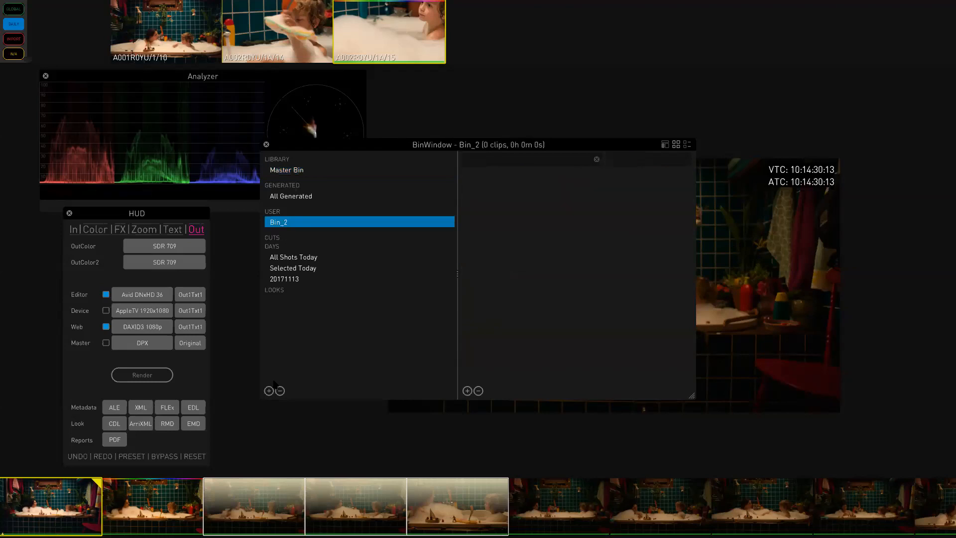
{"action": "left_click", "coordinate": [311, 169]}
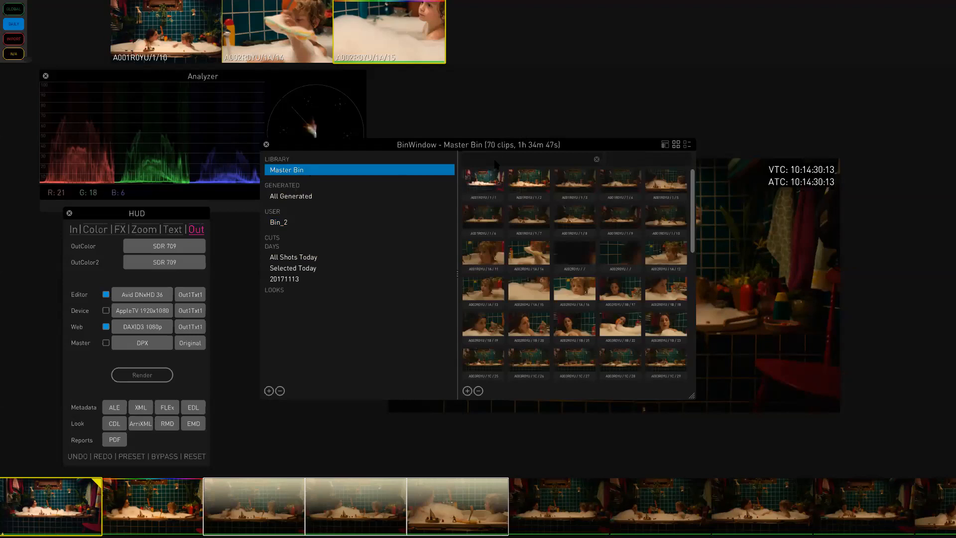
{"action": "type", "text": "A001"}
{"action": "left_click", "coordinate": [661, 159]}
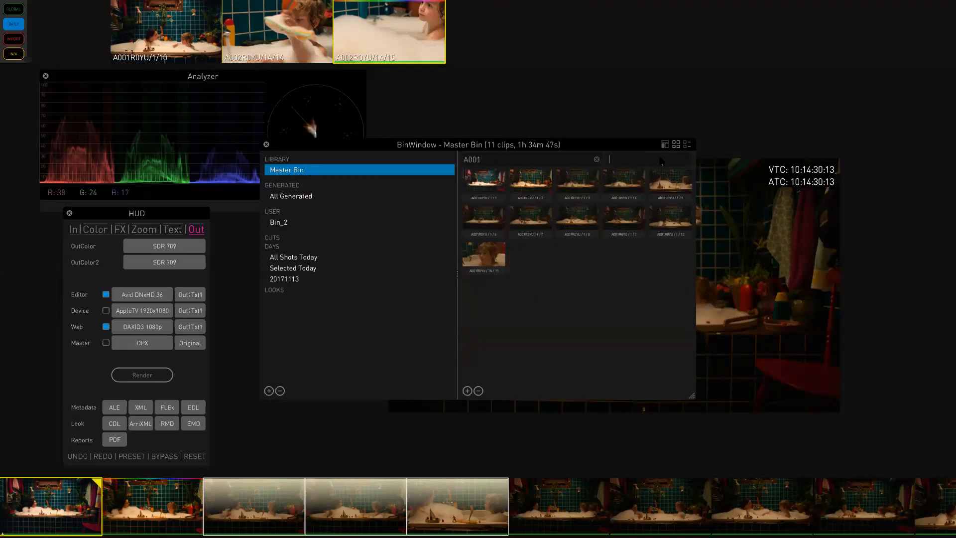
{"action": "type", "text": "Length"}
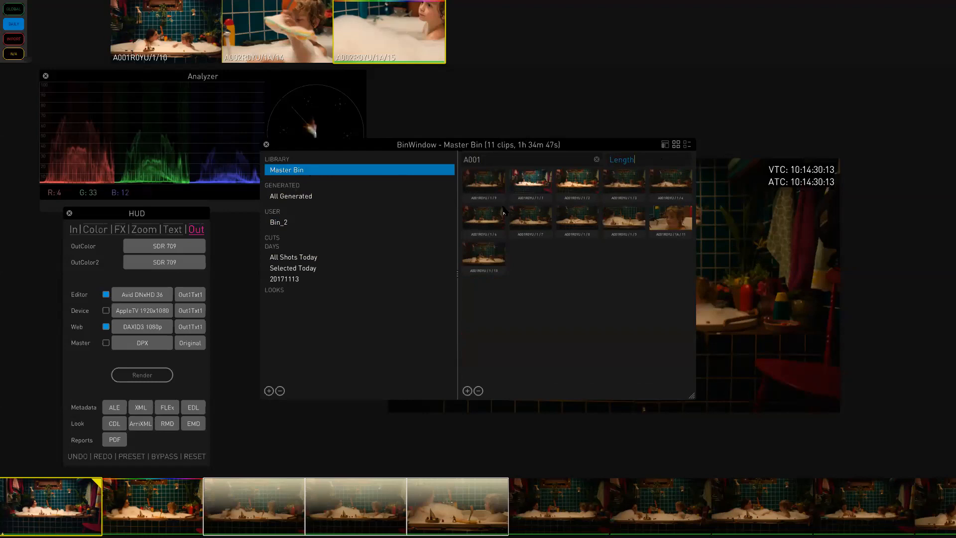
- Select the first two A001 clips and drag them into Bin_2
{"action": "left_click", "coordinate": [481, 180]}
{"action": "left_click", "coordinate": [546, 187], "text": "shift"}
{"action": "left_click", "coordinate": [560, 185], "text": "shift"}
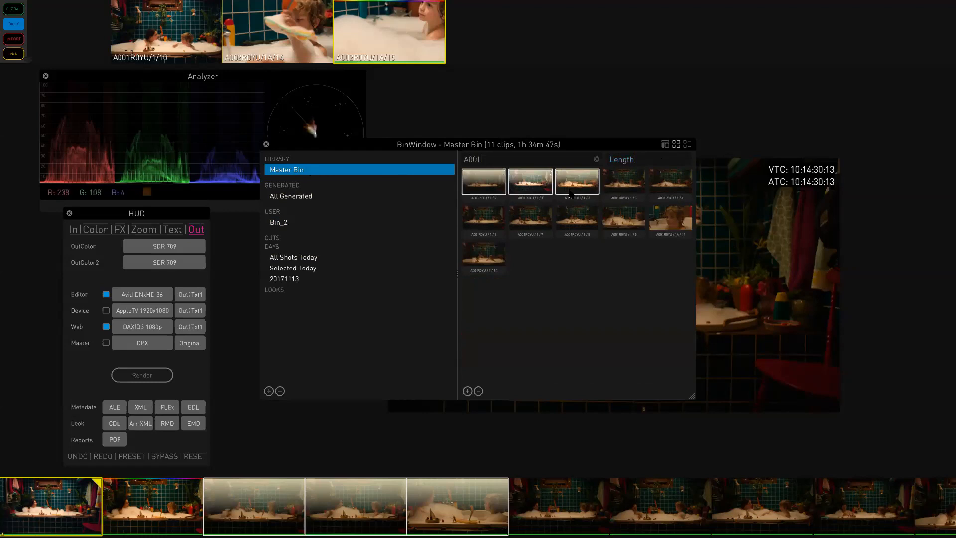
{"action": "left_click_drag", "start_coordinate": [584, 185], "coordinate": [303, 223]}
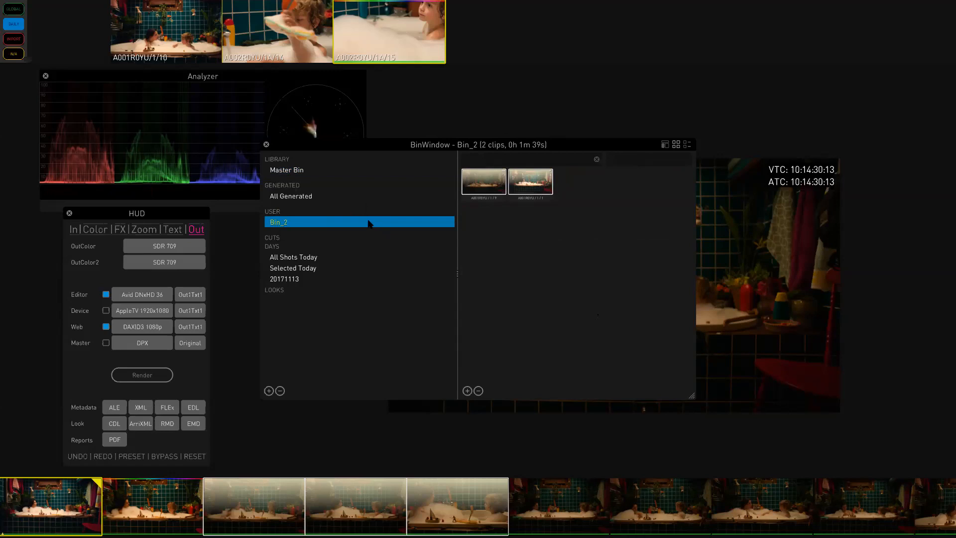
- Load Bin_2 onto the timeline, saving the current timeline
{"action": "double_click", "coordinate": [370, 224]}
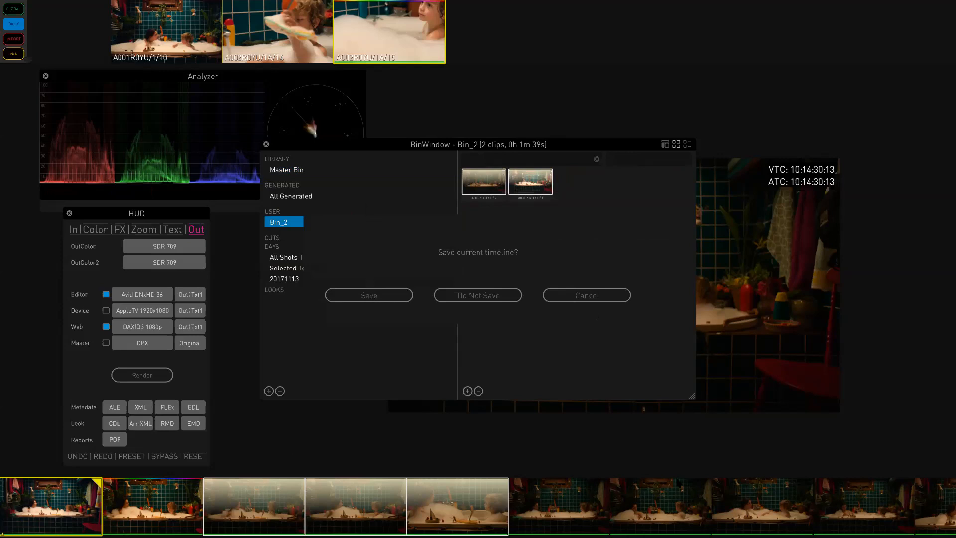
{"action": "left_click", "coordinate": [363, 299]}
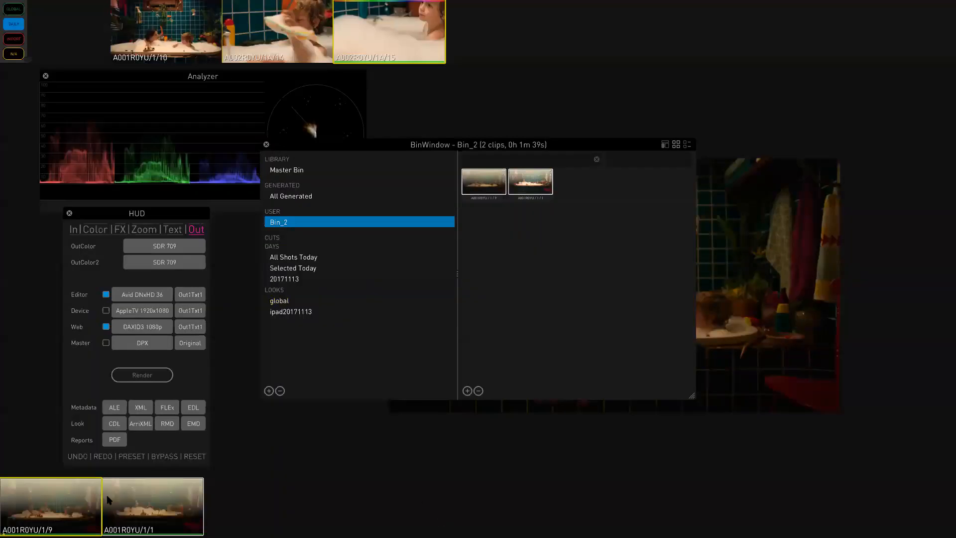
{"action": "left_click_drag", "start_coordinate": [72, 506], "coordinate": [435, 503]}
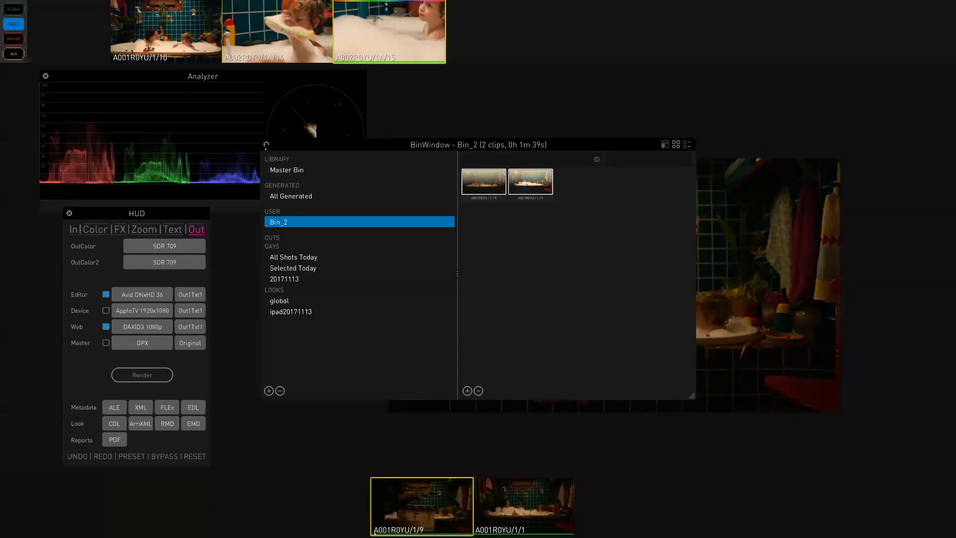
{"action": "left_click", "coordinate": [266, 145]}
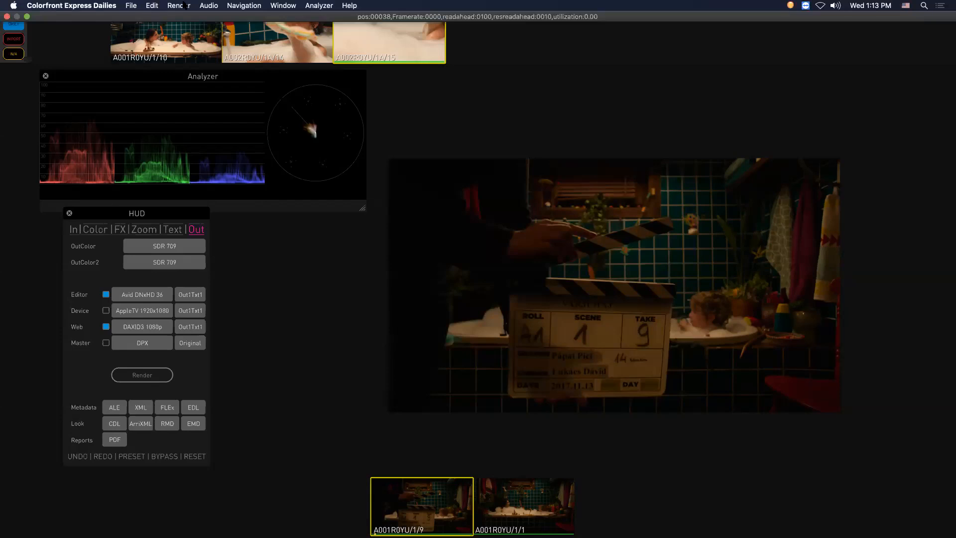
{"action": "left_click", "coordinate": [179, 6]}
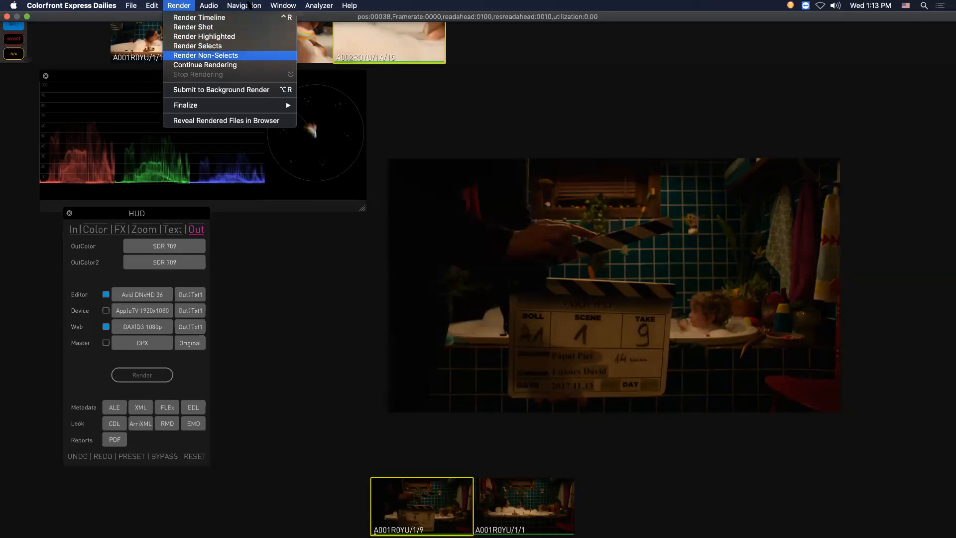
{"action": "mouse_move", "coordinate": [250, 6]}
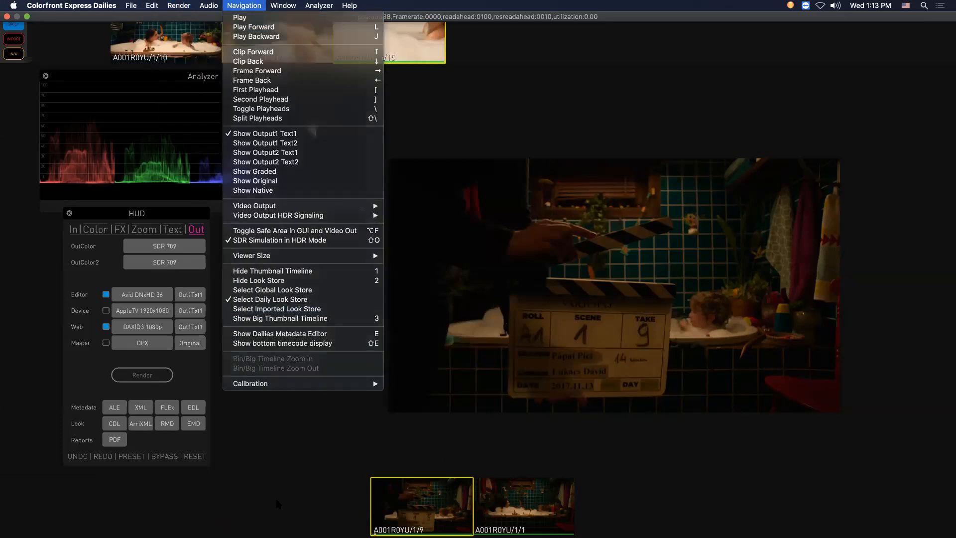
{"action": "left_click", "coordinate": [273, 495]}
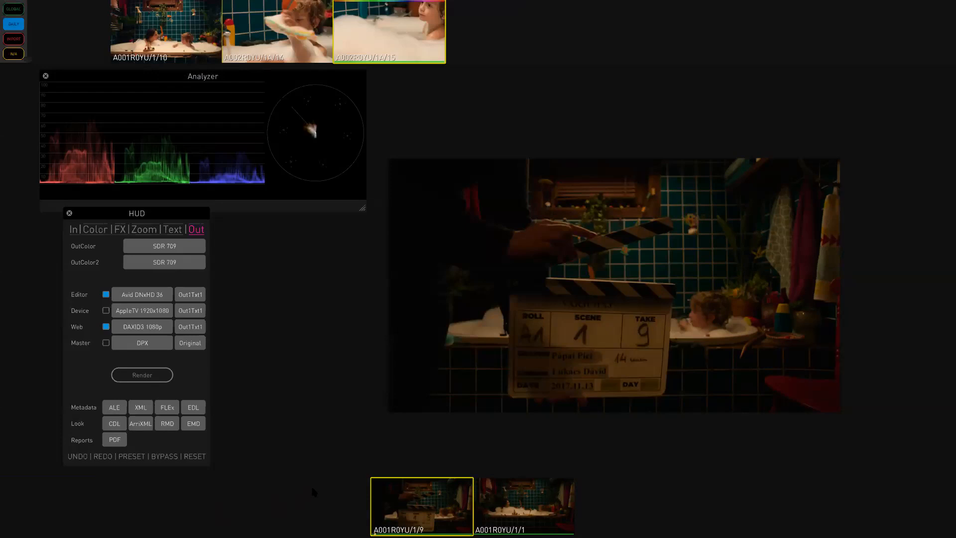
- Open the Audio Mixdown and set the Editor mixdown to Same As Source
{"action": "key", "text": "m"}
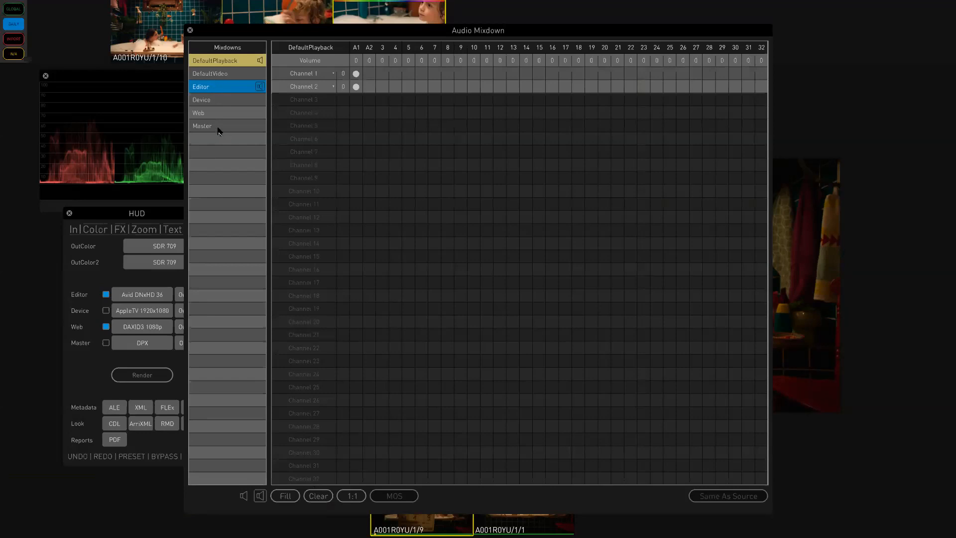
{"action": "left_click", "coordinate": [226, 88]}
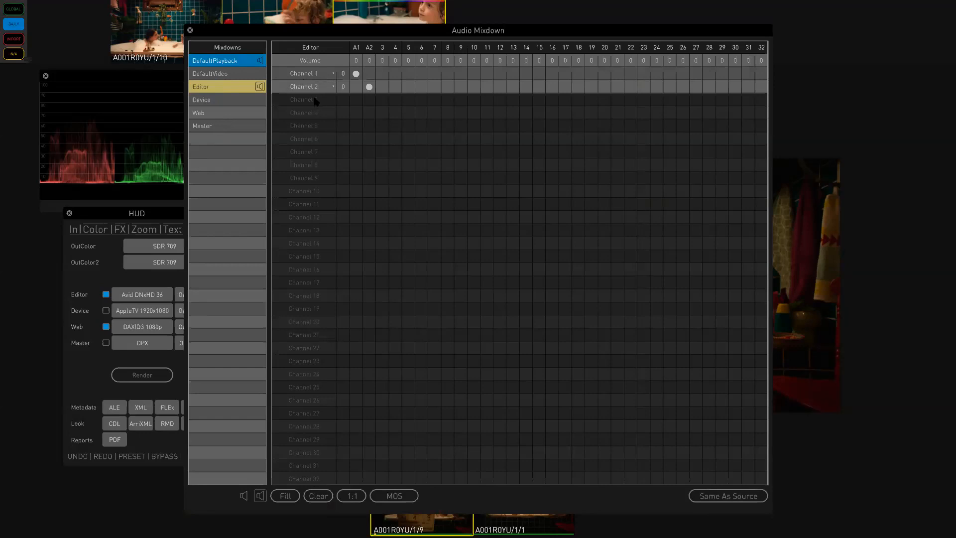
{"action": "left_click", "coordinate": [740, 498]}
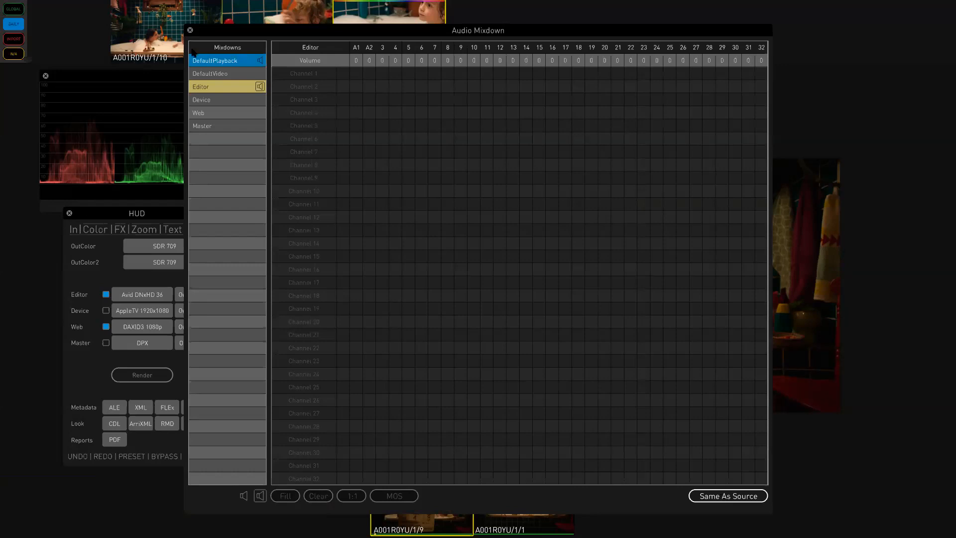
- Inspect the channel routing of the Web, Master, DefaultVideo and DefaultPlayback mixdowns
{"action": "left_click", "coordinate": [216, 115]}
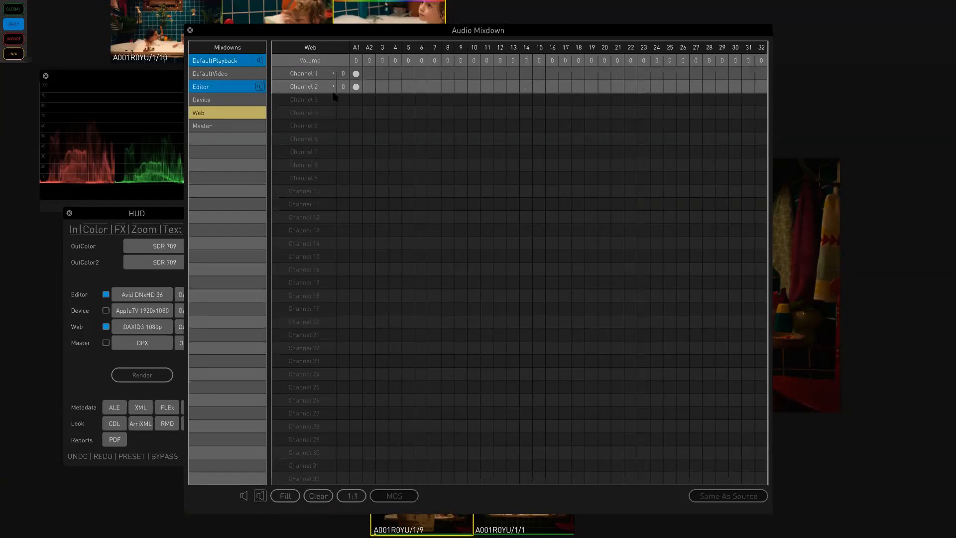
{"action": "left_click", "coordinate": [227, 126]}
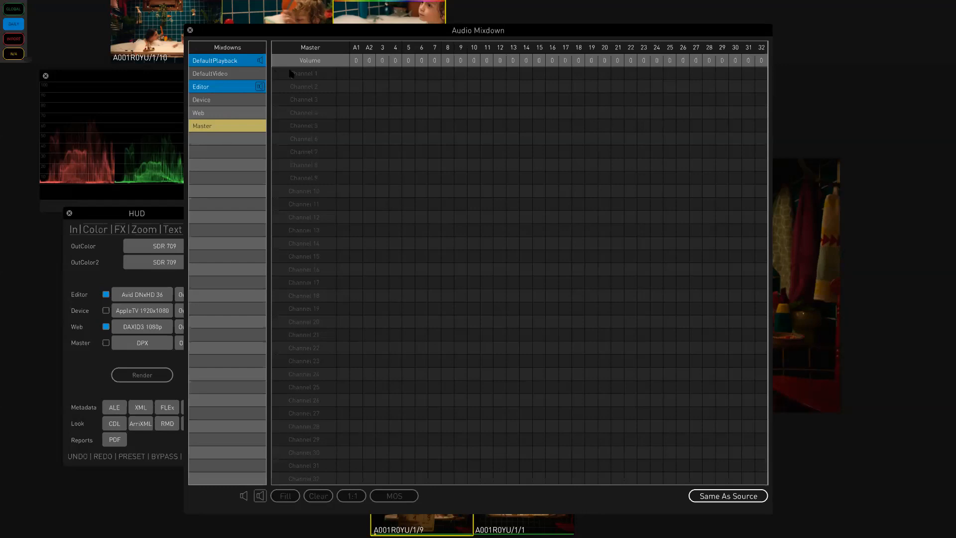
{"action": "left_click", "coordinate": [240, 76]}
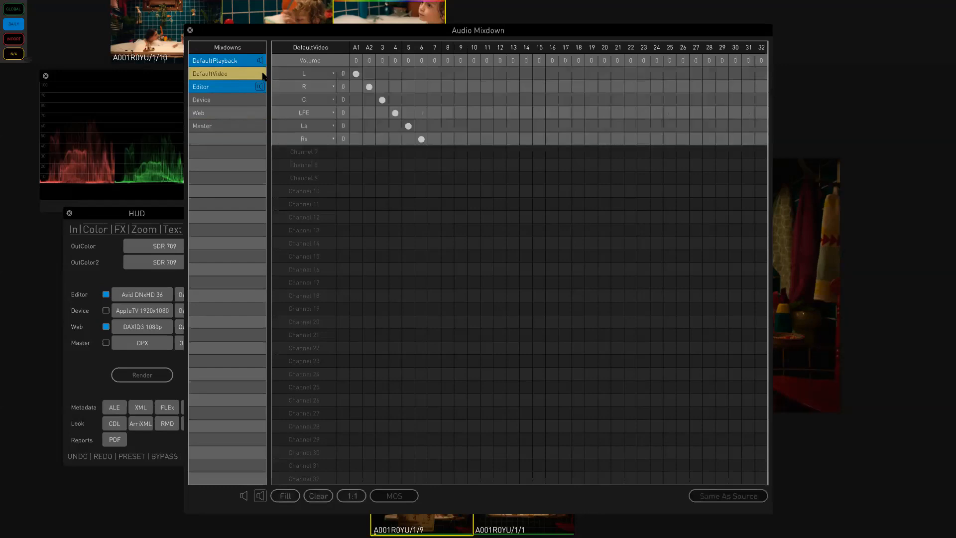
{"action": "left_click", "coordinate": [237, 61]}
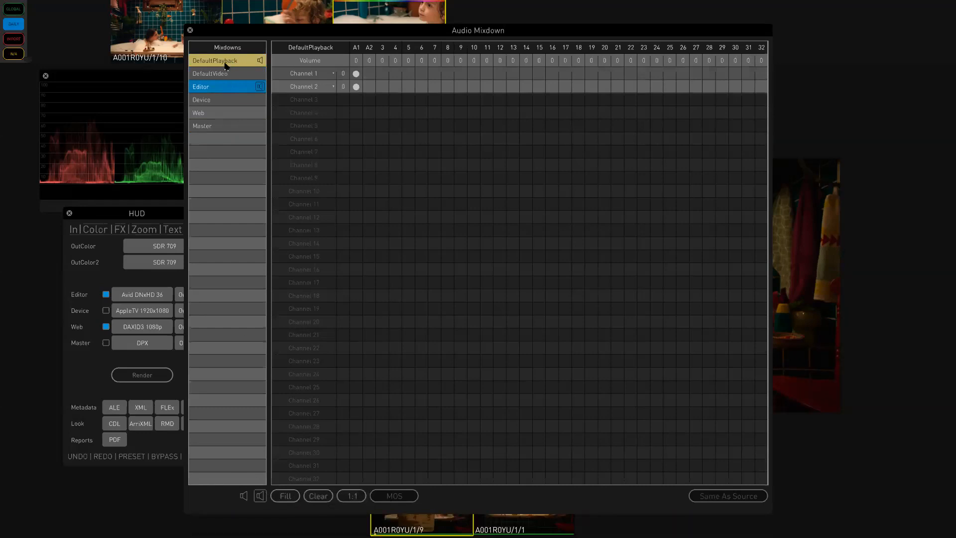
- Make DefaultPlayback the monitored mixdown, check the Editor and Web mixdowns, and close the Audio Mixdown window
{"action": "left_click", "coordinate": [260, 496]}
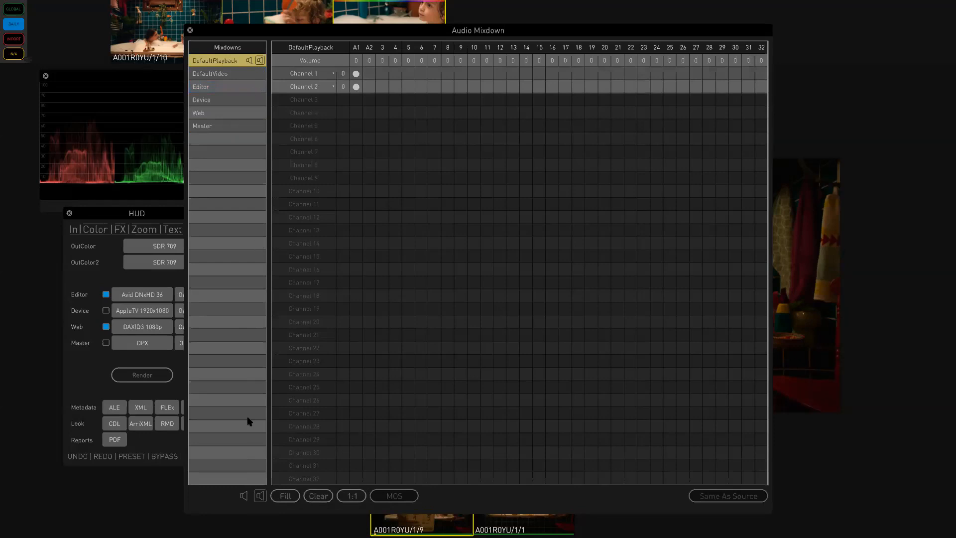
{"action": "left_click", "coordinate": [225, 88]}
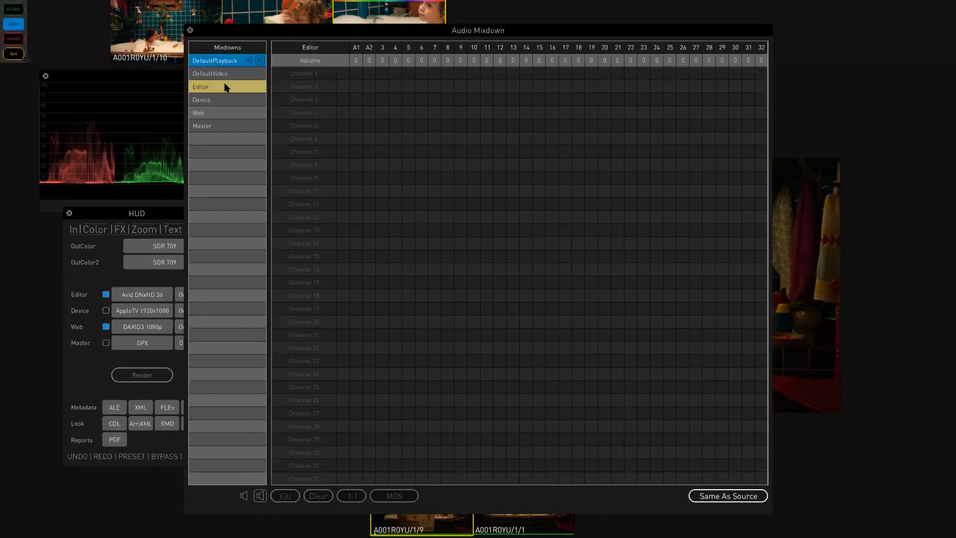
{"action": "left_click", "coordinate": [228, 112]}
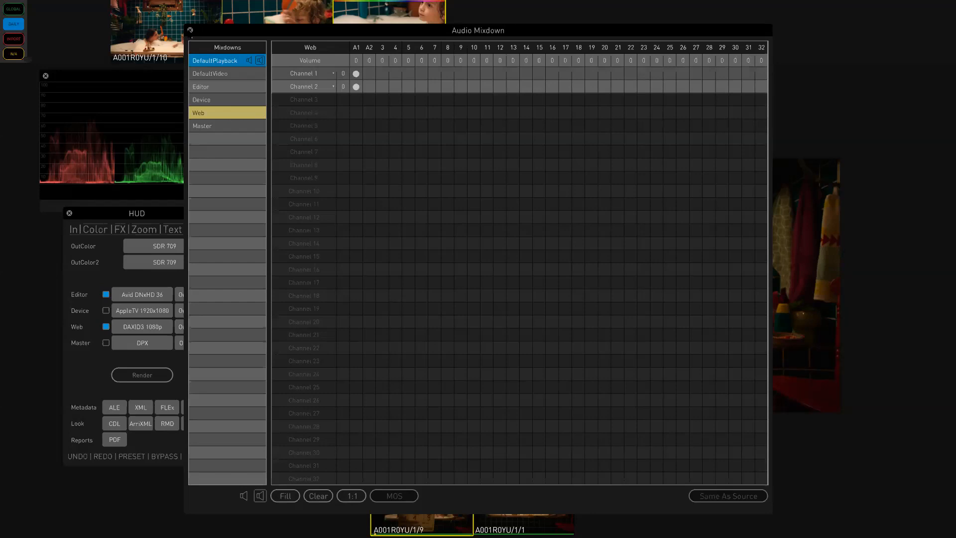
{"action": "left_click", "coordinate": [189, 30]}
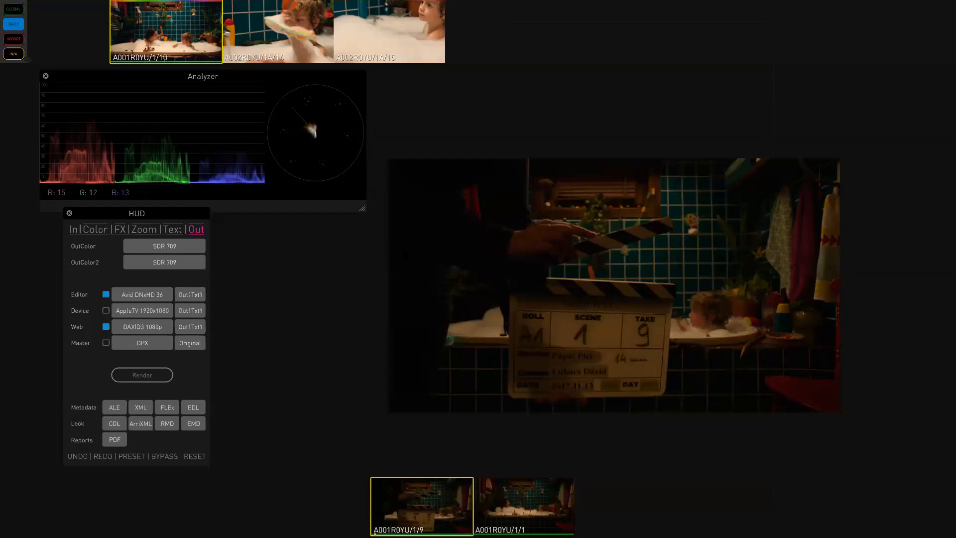
- In the Paths preferences, replace the end of the Editor Render Path with the $ClipName$ variable
{"action": "key", "text": "super+comma"}
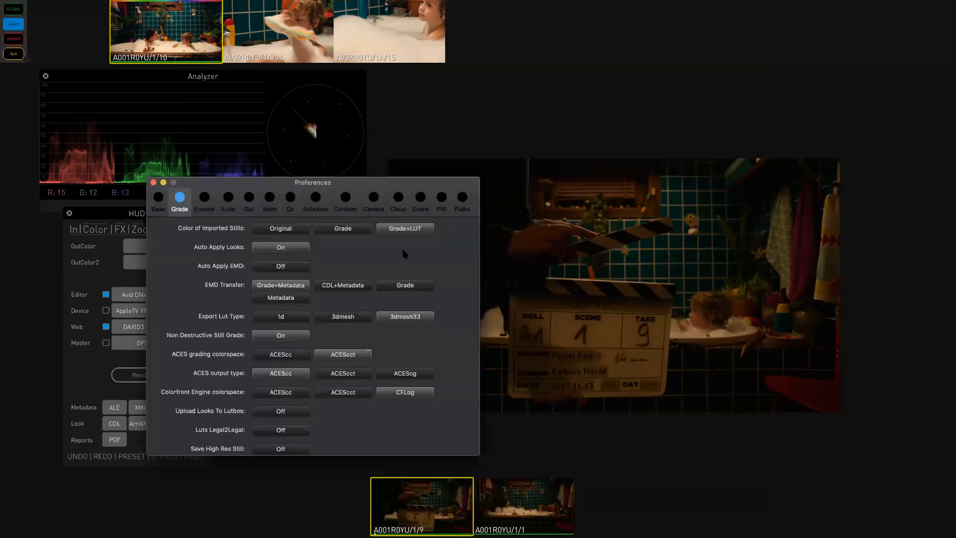
{"action": "left_click", "coordinate": [462, 199]}
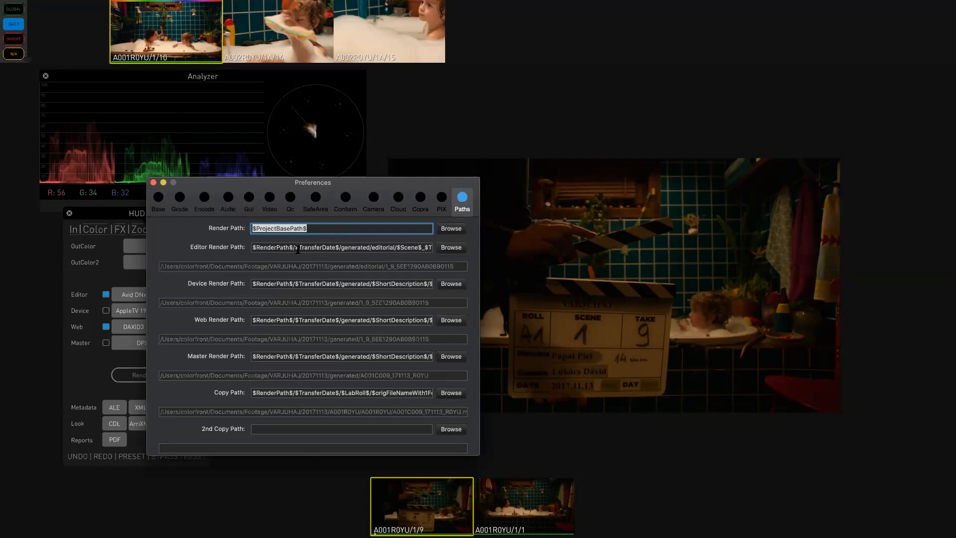
{"action": "left_click_drag", "start_coordinate": [159, 267], "coordinate": [294, 270]}
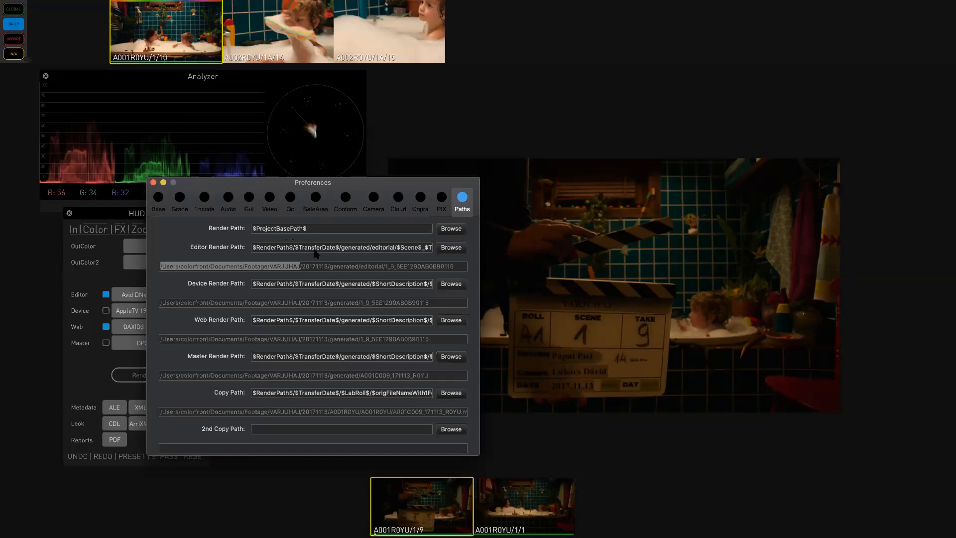
{"action": "double_click", "coordinate": [309, 264]}
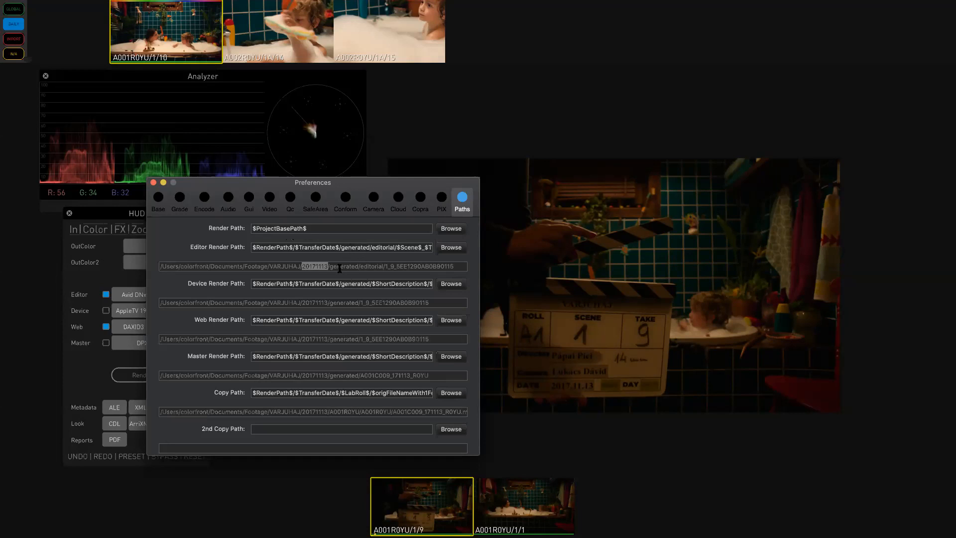
{"action": "double_click", "coordinate": [340, 267]}
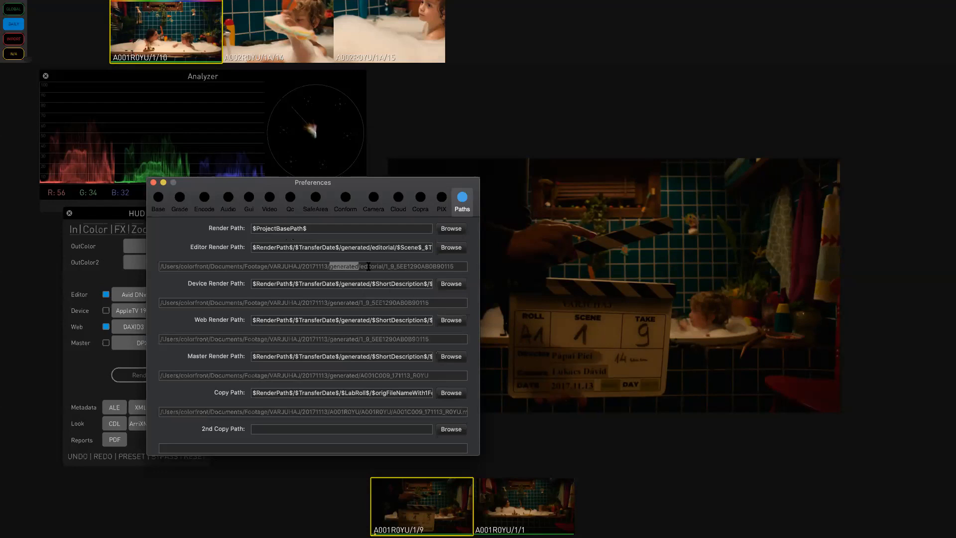
{"action": "double_click", "coordinate": [369, 266]}
{"action": "left_click", "coordinate": [399, 247]}
{"action": "left_click_drag", "start_coordinate": [398, 247], "coordinate": [454, 254]}
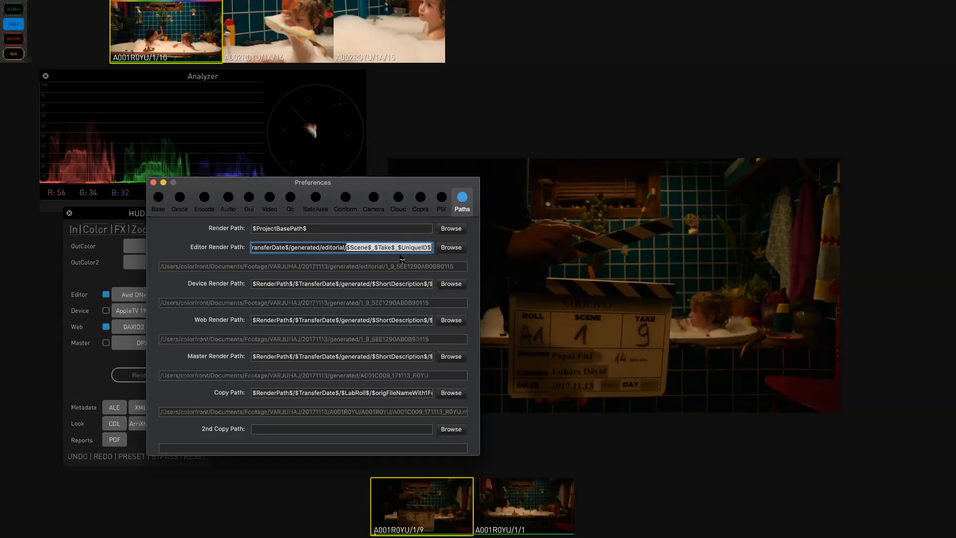
{"action": "key", "text": "BackSpace"}
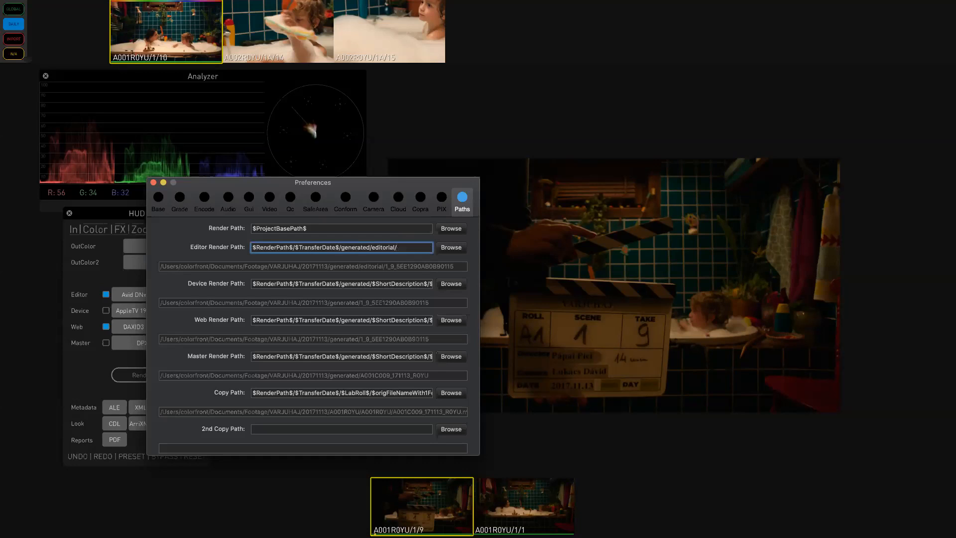
{"action": "right_click", "coordinate": [407, 247]}
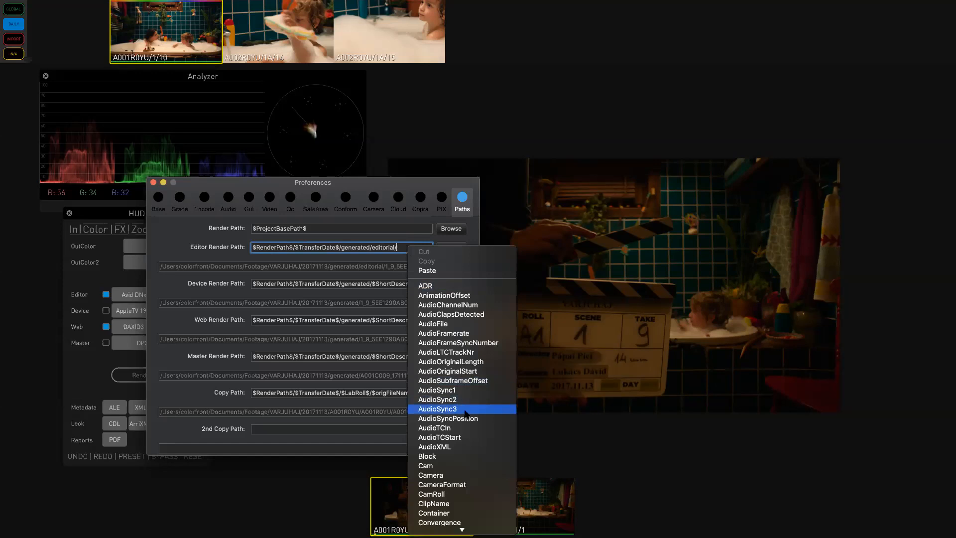
{"action": "scroll", "coordinate": [459, 433], "scroll_direction": "down", "scroll_amount": 5}
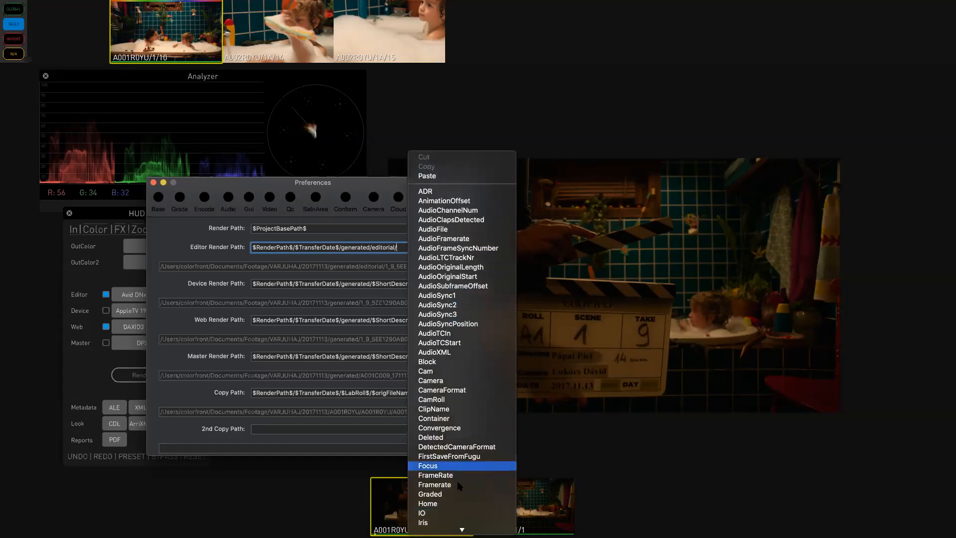
{"action": "left_click", "coordinate": [438, 410]}
{"action": "key", "text": "Return"}
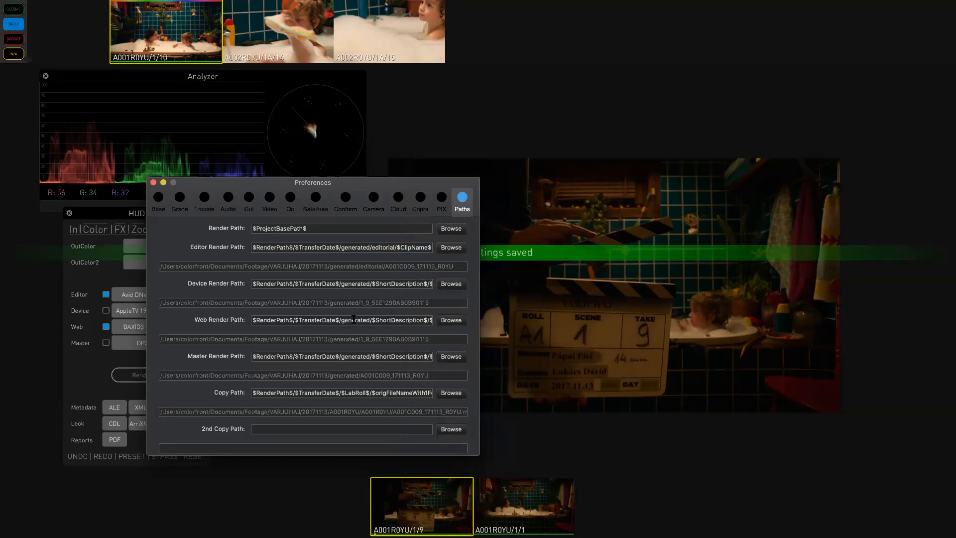
- Replace $UniqueID$ in the Web Render Path with $ClipName$ and close Preferences
{"action": "left_click_drag", "start_coordinate": [370, 321], "coordinate": [427, 320]}
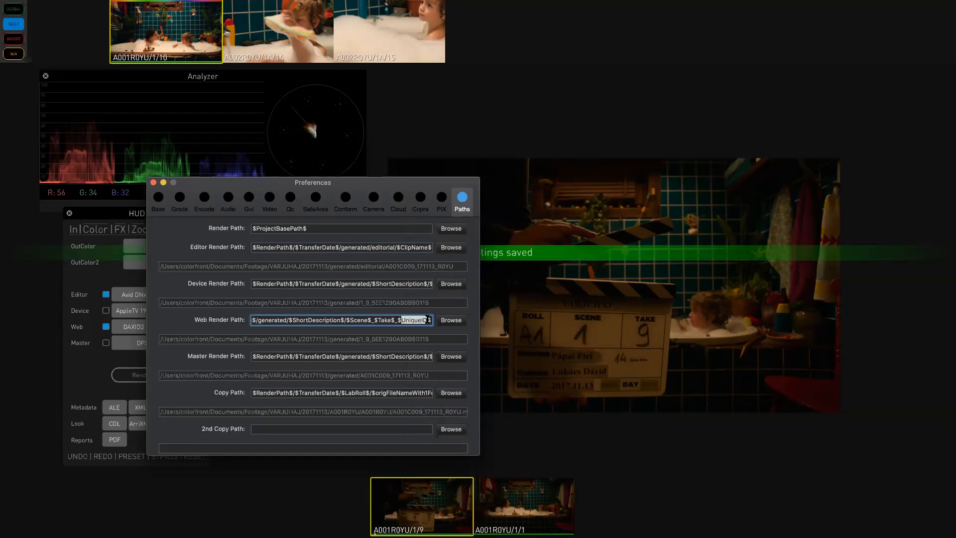
{"action": "type", "text": "ClipNam"}
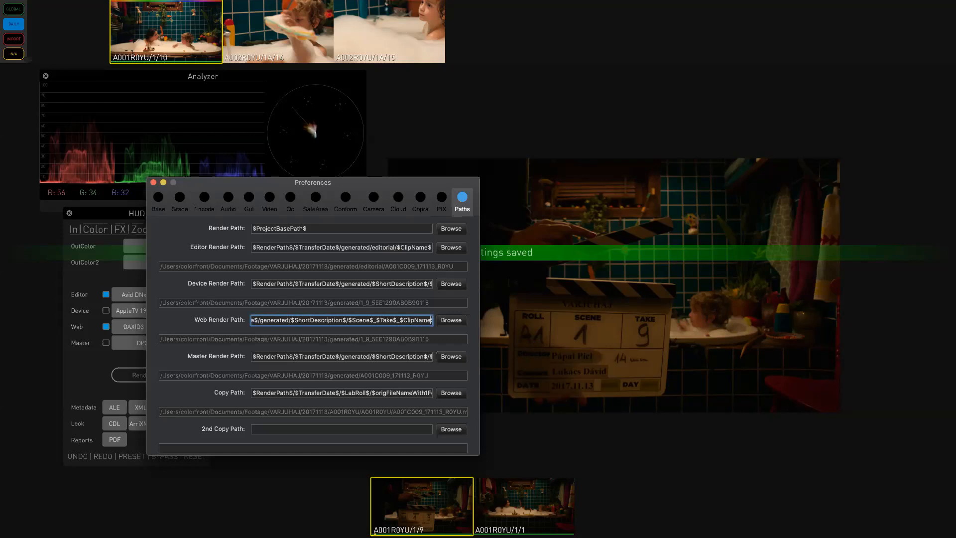
{"action": "key", "text": "Return"}
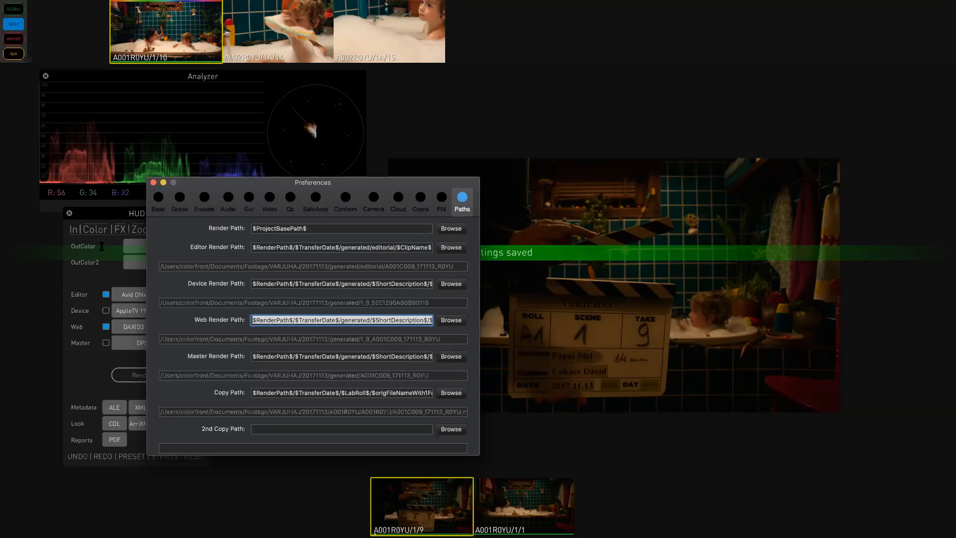
{"action": "left_click", "coordinate": [153, 183]}
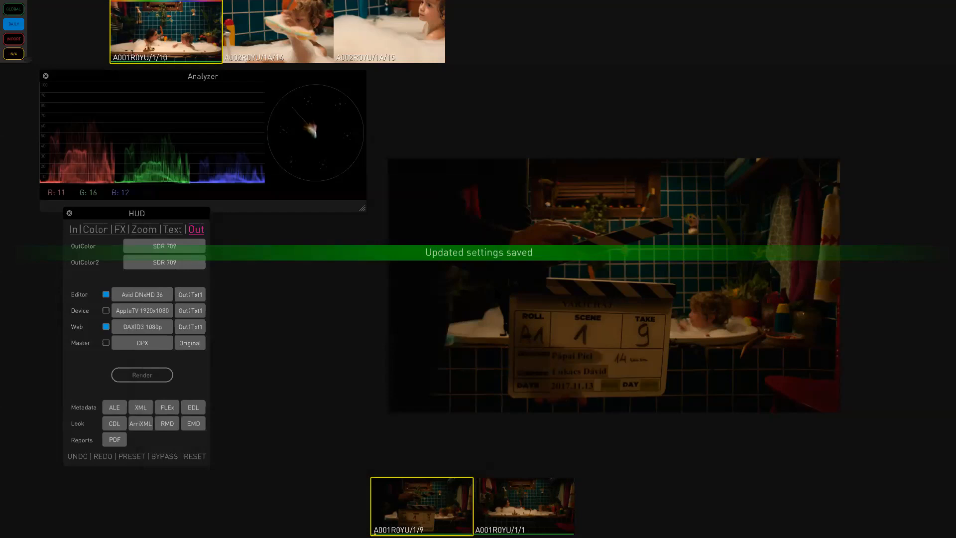
- Rename Bin_2 as Render and load it onto the timeline, saving the current timeline
{"action": "key", "text": "b"}
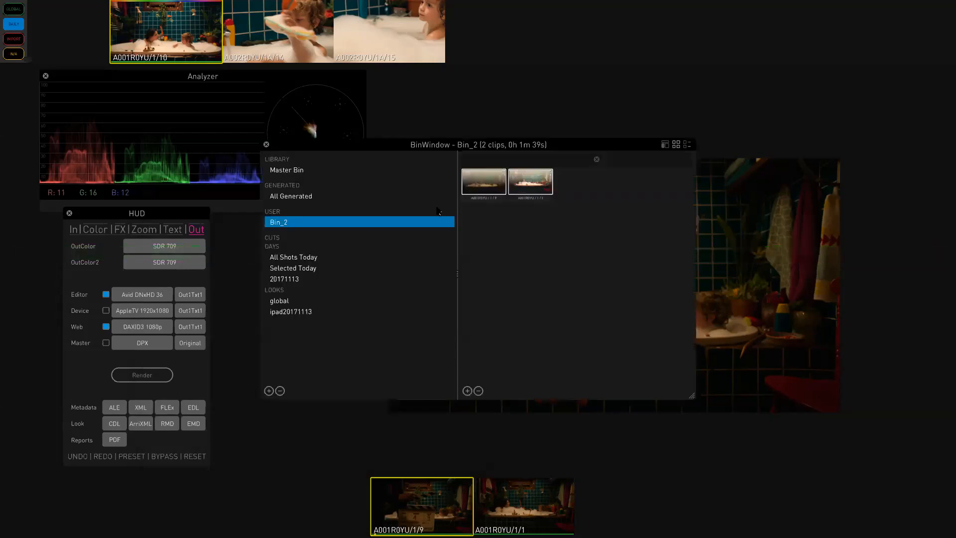
{"action": "double_click", "coordinate": [293, 225]}
{"action": "key", "text": "BackSpace"}
{"action": "key", "text": "BackSpace"}
{"action": "key", "text": "BackSpace"}
{"action": "key", "text": "BackSpace"}
{"action": "key", "text": "BackSpace"}
{"action": "type", "text": "Render"}
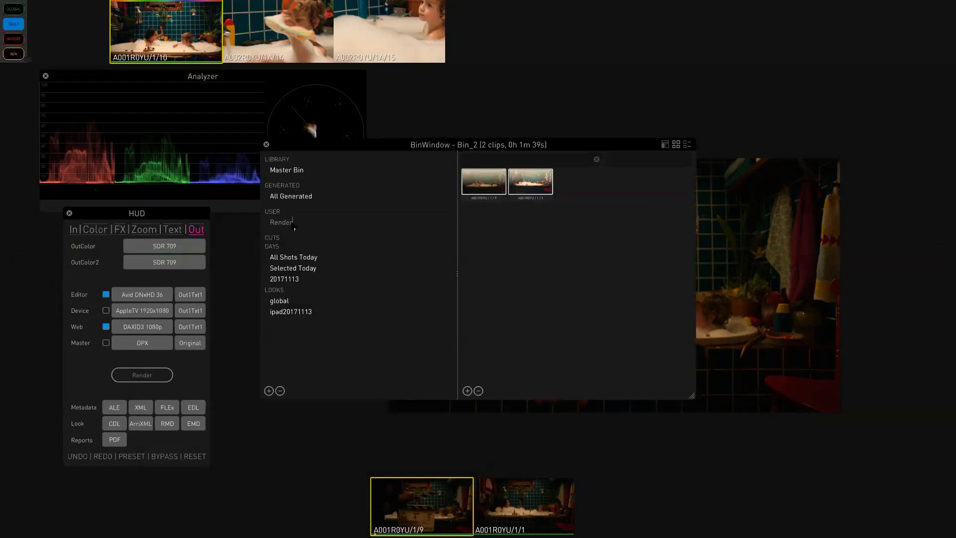
{"action": "key", "text": "Return"}
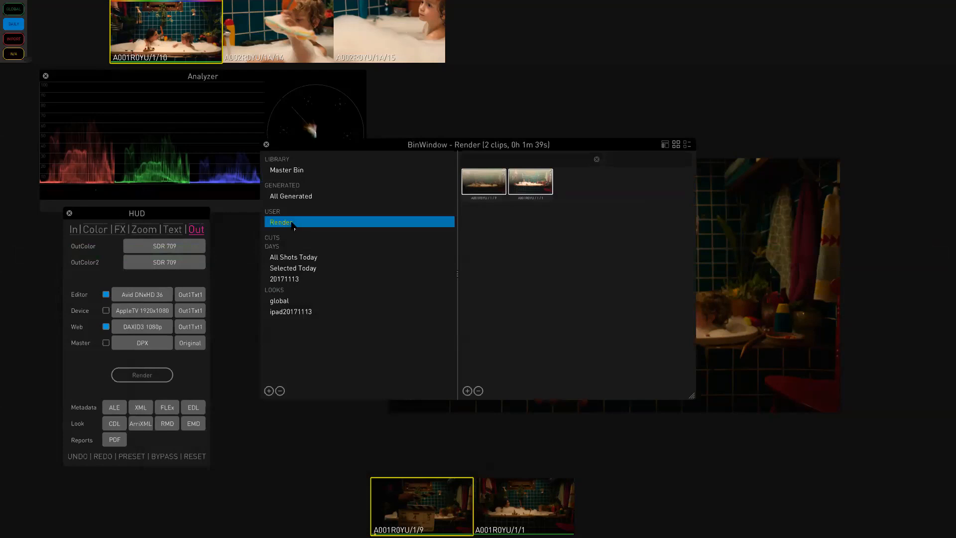
{"action": "double_click", "coordinate": [292, 225]}
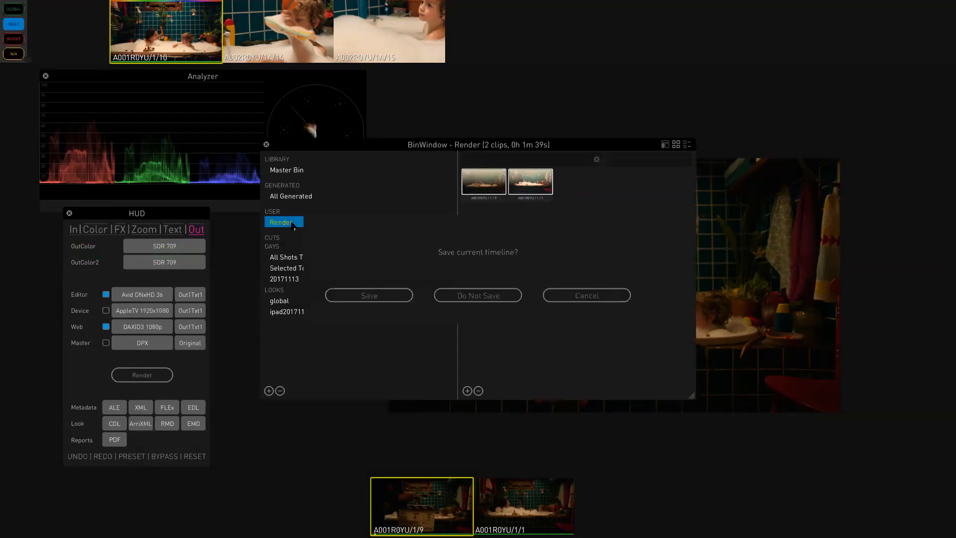
{"action": "left_click", "coordinate": [376, 299]}
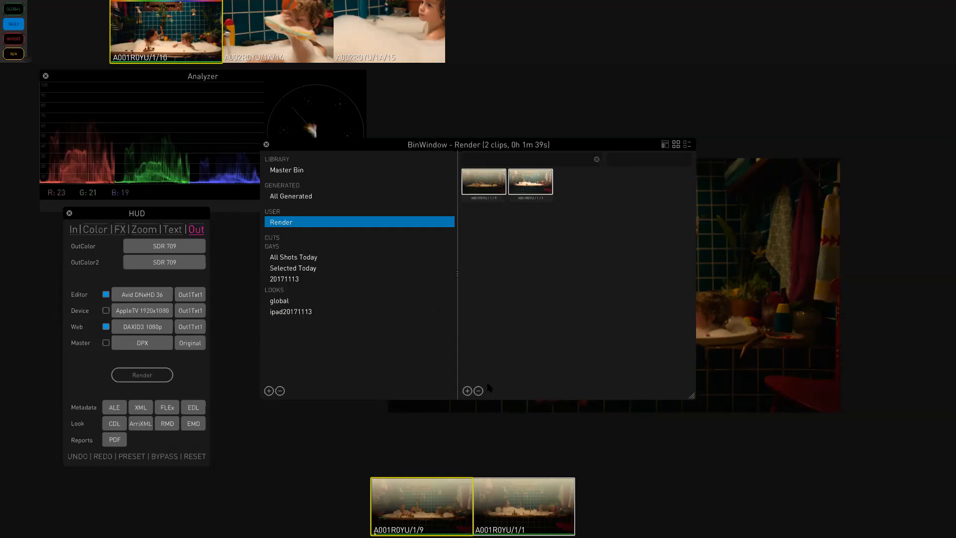
- In the Encode preferences, turn Ale Media Metadata on, then close Preferences
{"action": "key", "text": "super+comma"}
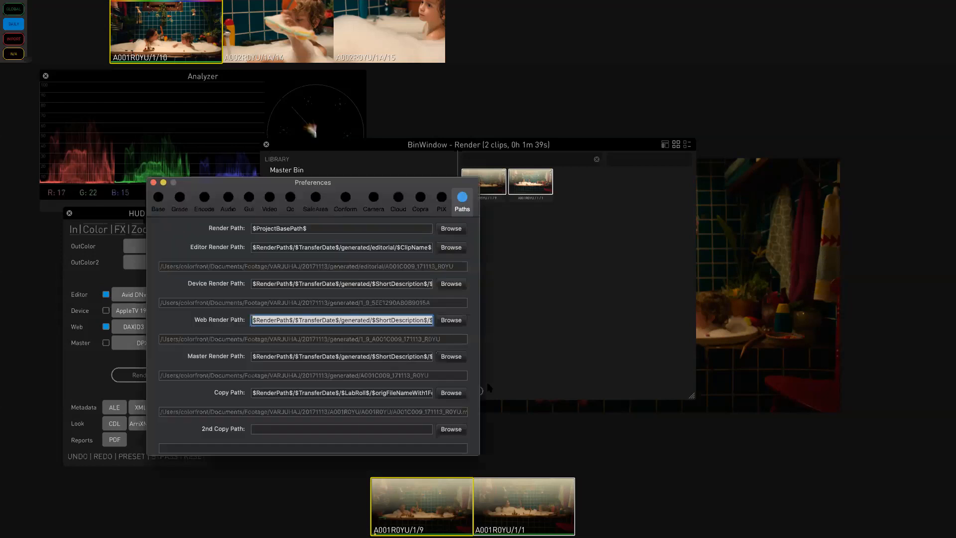
{"action": "left_click", "coordinate": [201, 199]}
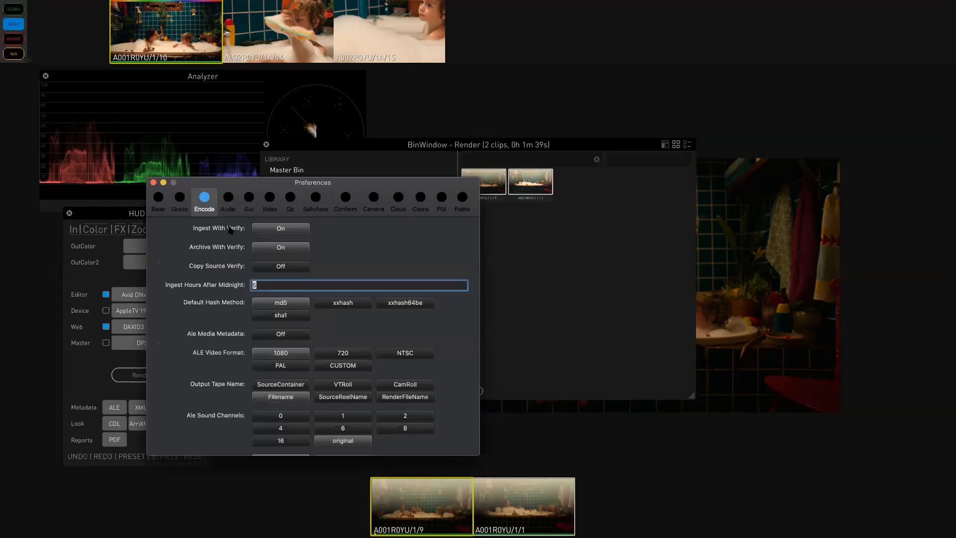
{"action": "left_click", "coordinate": [294, 334]}
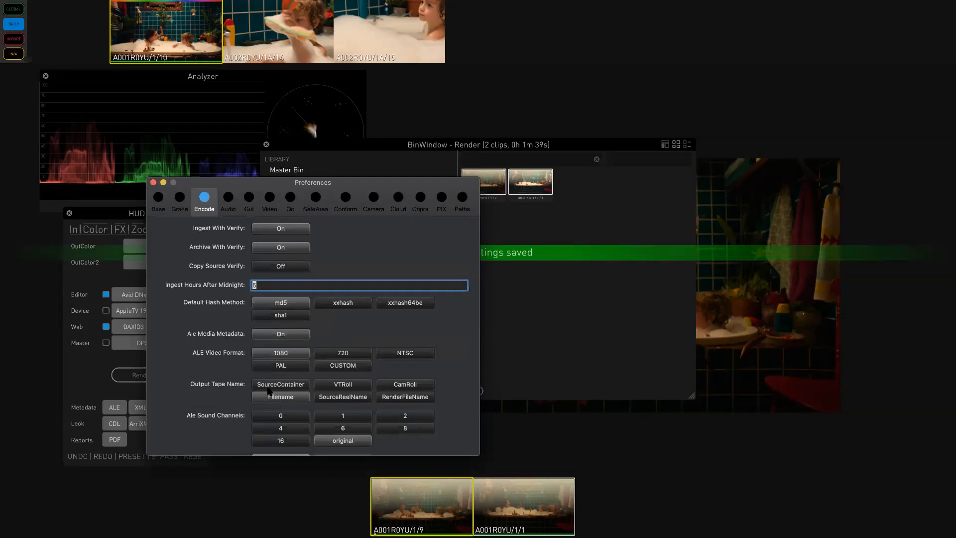
{"action": "left_click", "coordinate": [229, 204]}
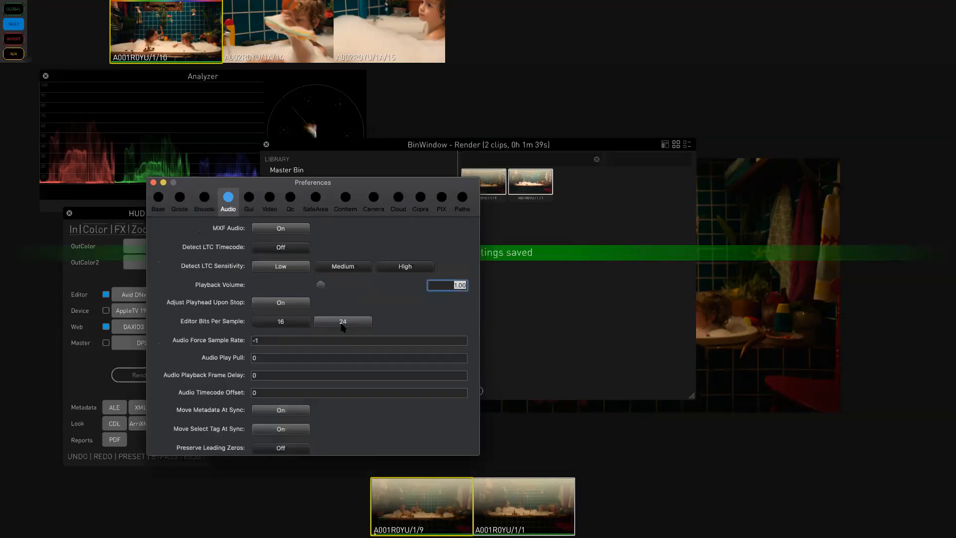
{"action": "left_click", "coordinate": [153, 183]}
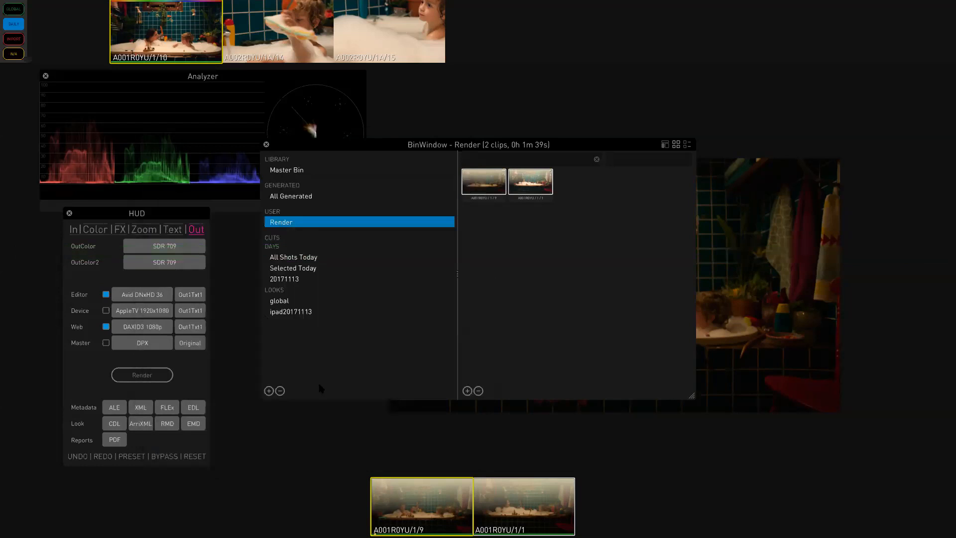
- Render the Render timeline with the Editor and Web outputs, dismiss the progress box, and leave full-screen mode
{"action": "left_click", "coordinate": [145, 375]}
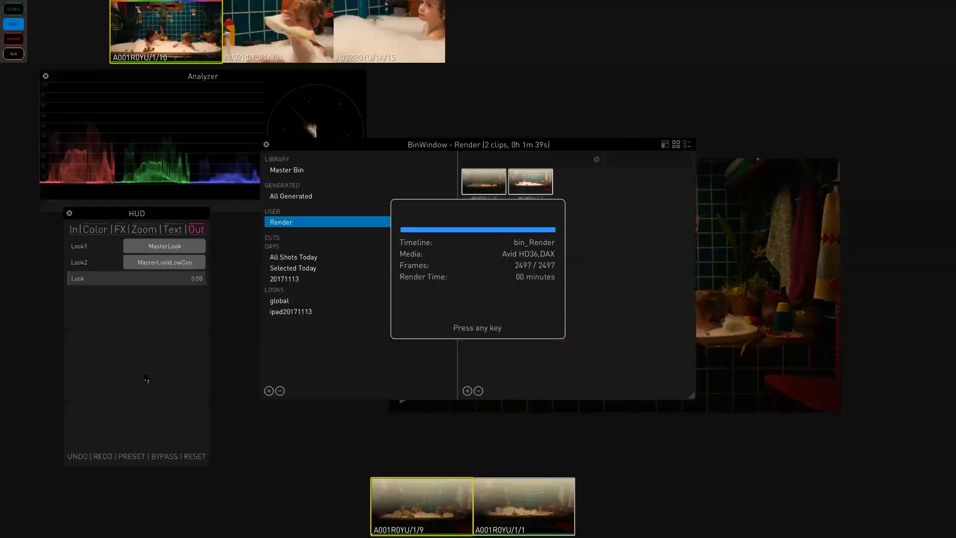
{"action": "key", "text": "Escape"}
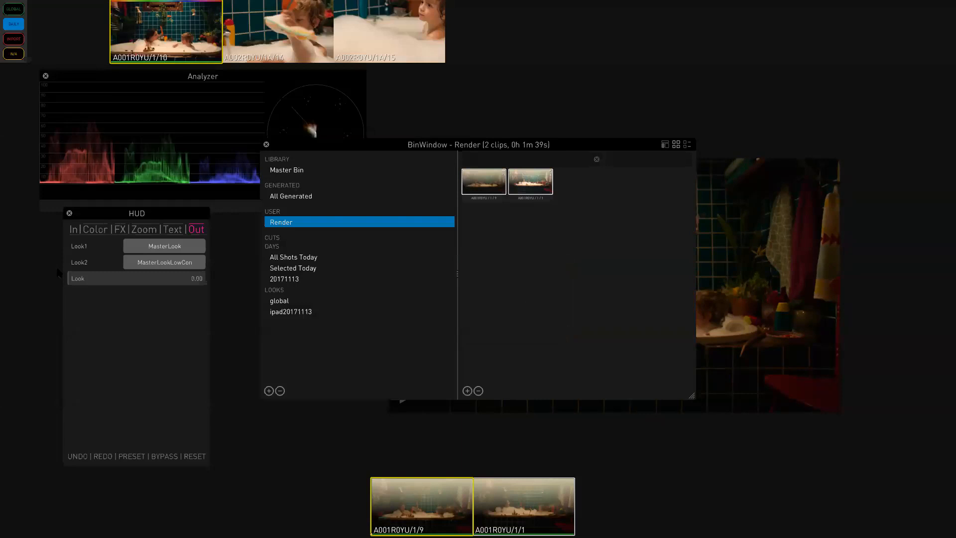
{"action": "key", "text": "ctrl+super+f"}
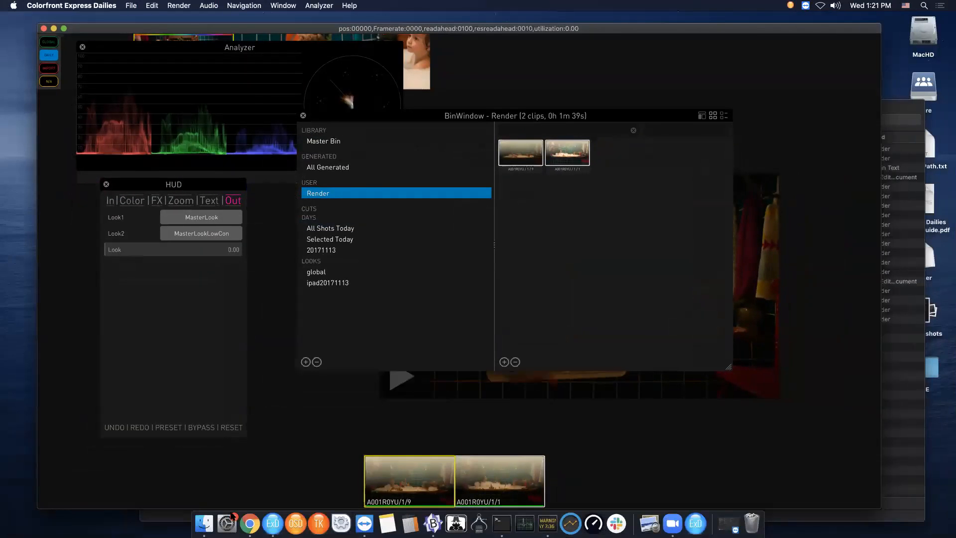
- In Finder, open the 20171113 footage folder and examine the rendered files in generated/editorial
{"action": "left_click", "coordinate": [209, 520]}
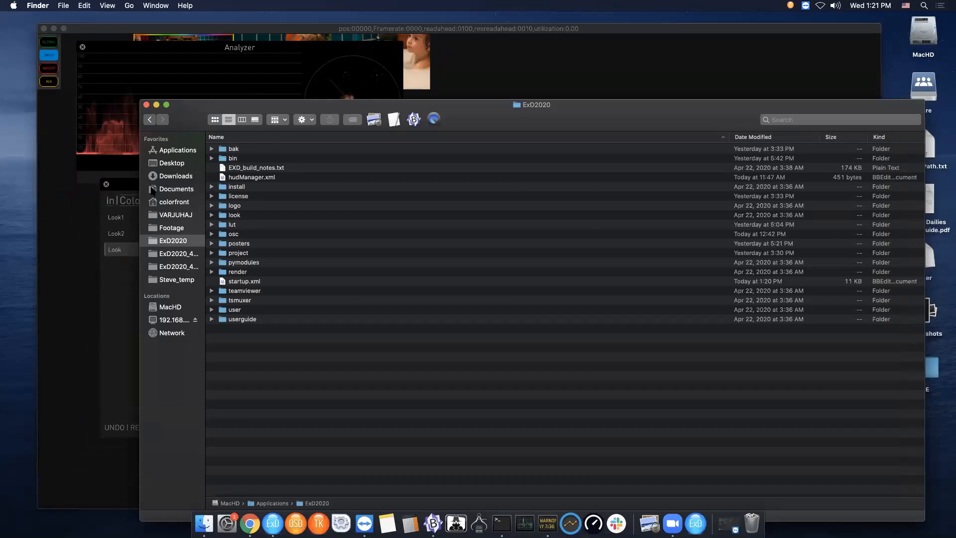
{"action": "left_click", "coordinate": [175, 217]}
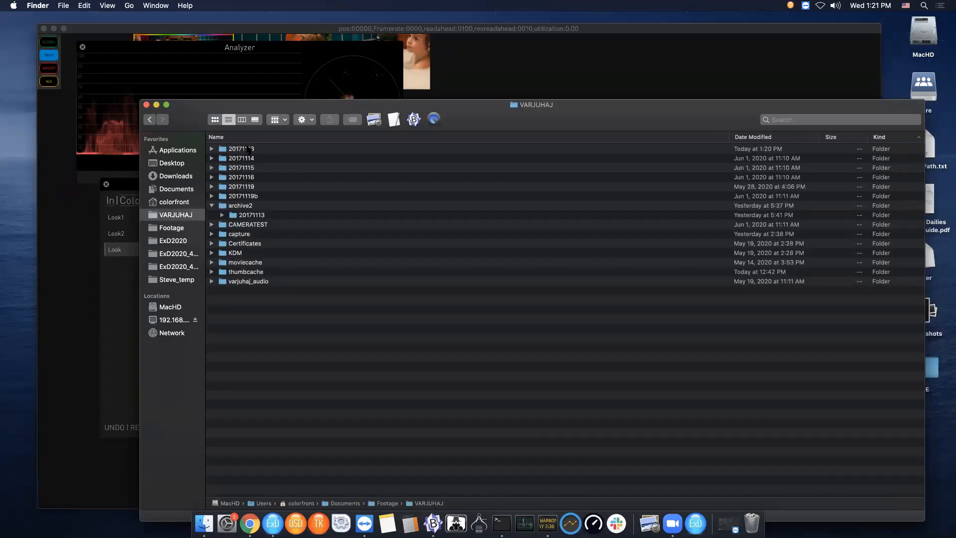
{"action": "left_click", "coordinate": [248, 149]}
{"action": "double_click", "coordinate": [224, 149]}
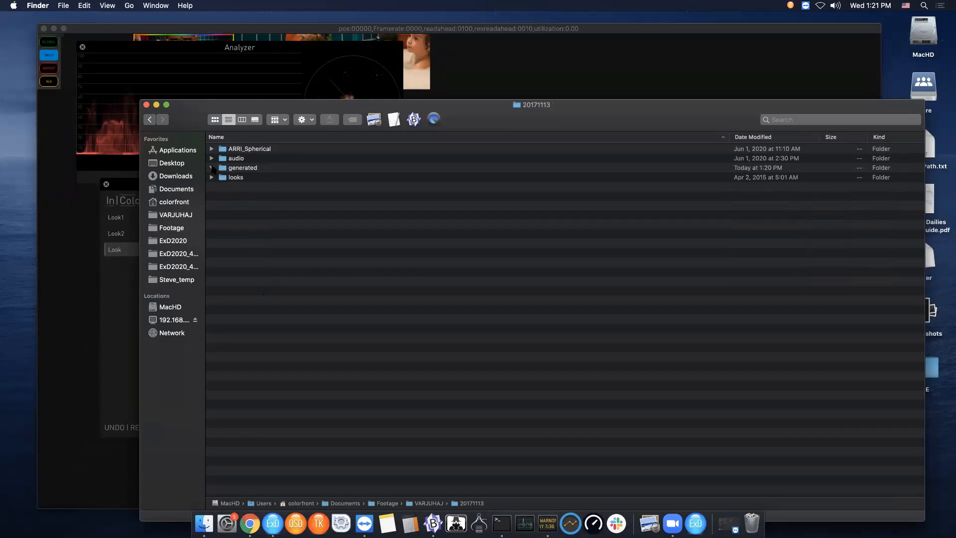
{"action": "left_click", "coordinate": [211, 167]}
{"action": "left_click", "coordinate": [222, 187]}
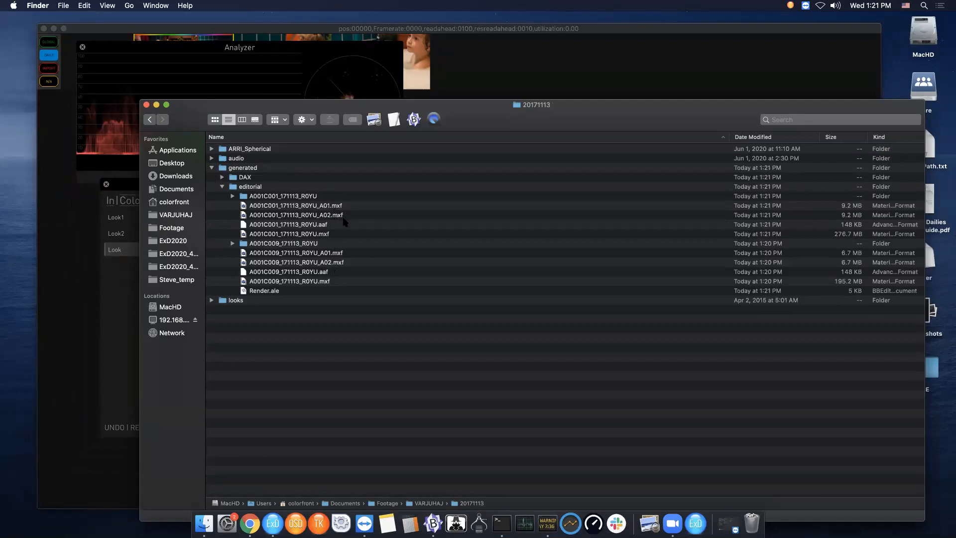
{"action": "left_click", "coordinate": [297, 235]}
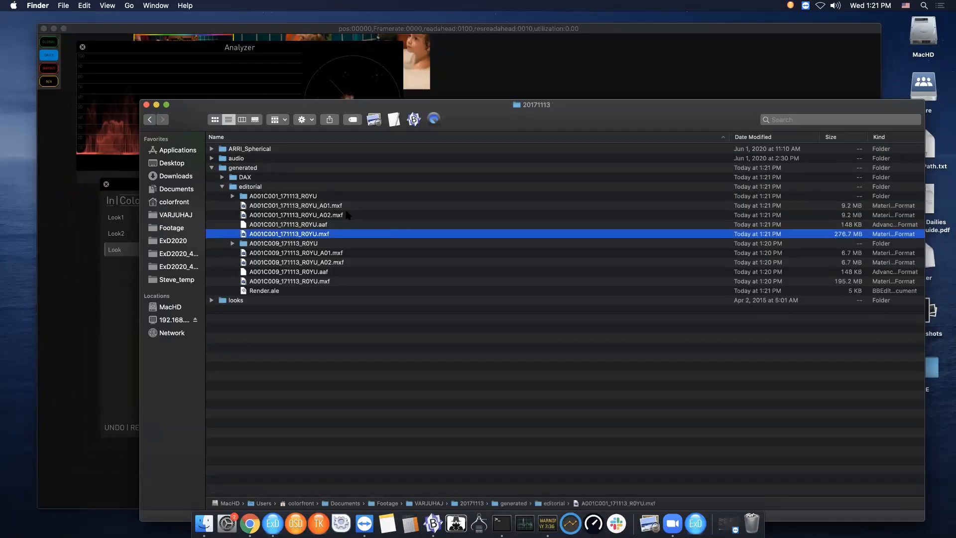
{"action": "left_click", "coordinate": [313, 215]}
{"action": "left_click", "coordinate": [313, 208]}
{"action": "left_click", "coordinate": [314, 214]}
{"action": "left_click", "coordinate": [314, 209]}
{"action": "left_click", "coordinate": [314, 218]}
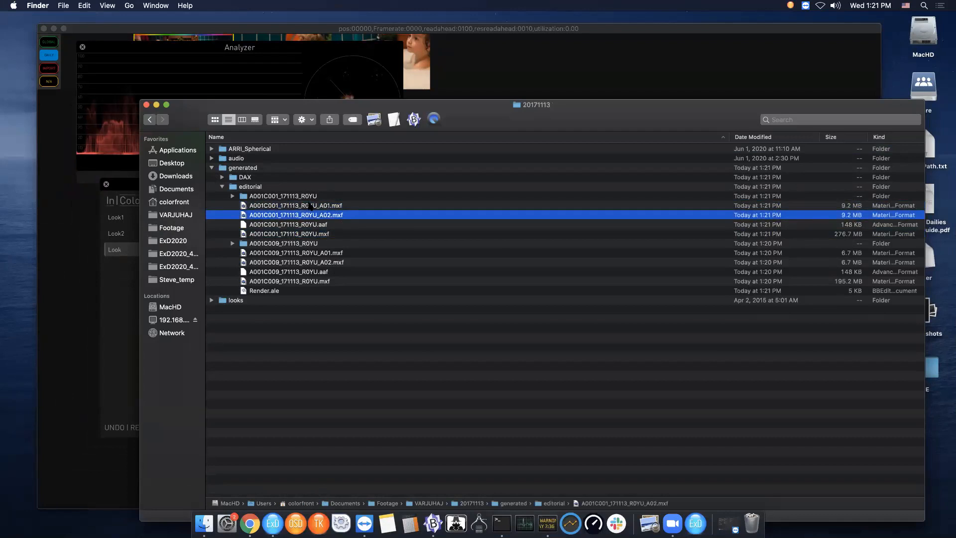
{"action": "left_click", "coordinate": [310, 207]}
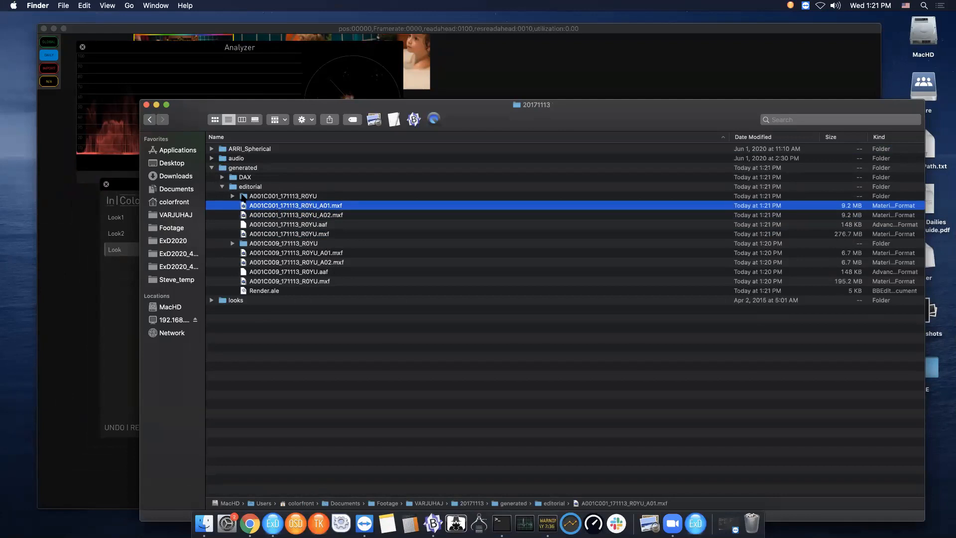
{"action": "left_click", "coordinate": [241, 196]}
{"action": "left_click", "coordinate": [303, 224]}
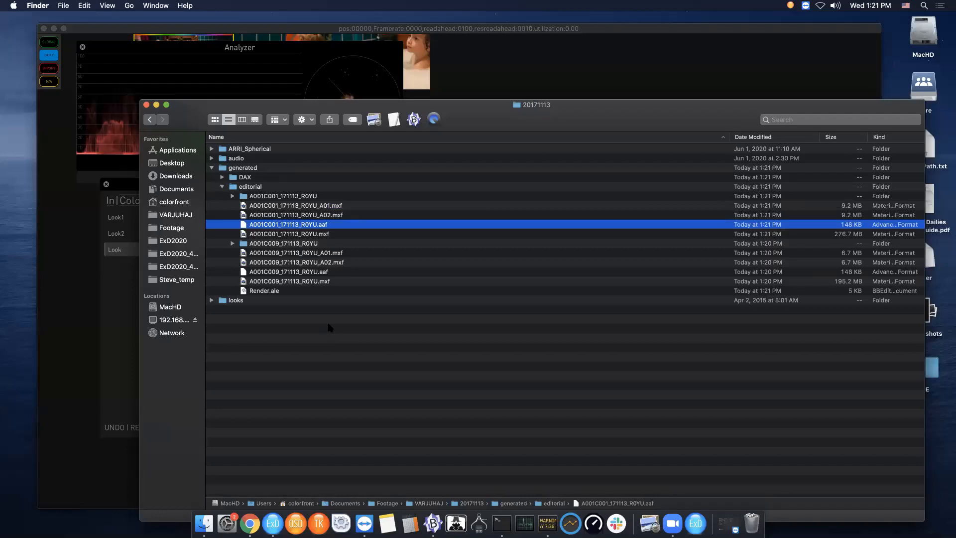
{"action": "left_click", "coordinate": [248, 292]}
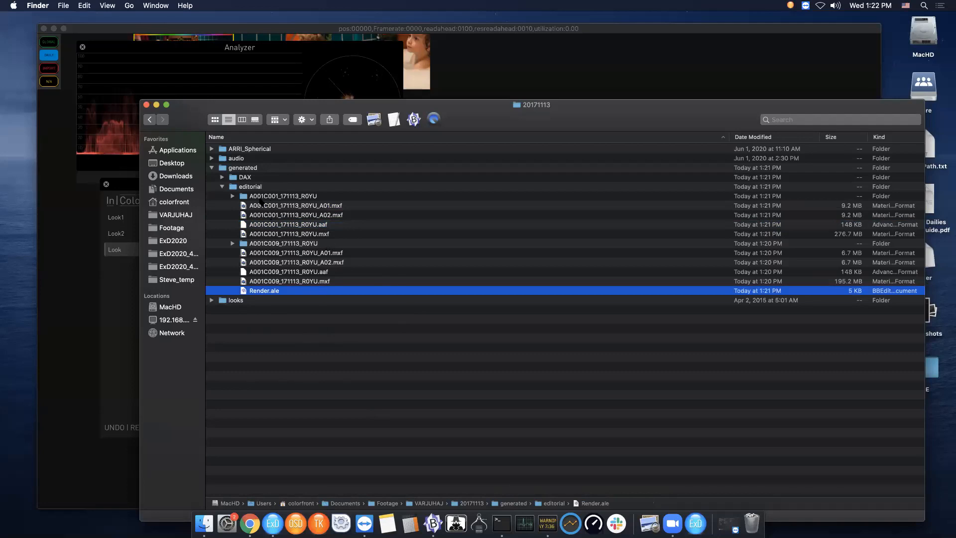
- Collapse the editorial folder and examine the rendered files in the generated DAX folder
{"action": "left_click", "coordinate": [223, 186]}
{"action": "left_click", "coordinate": [222, 177]}
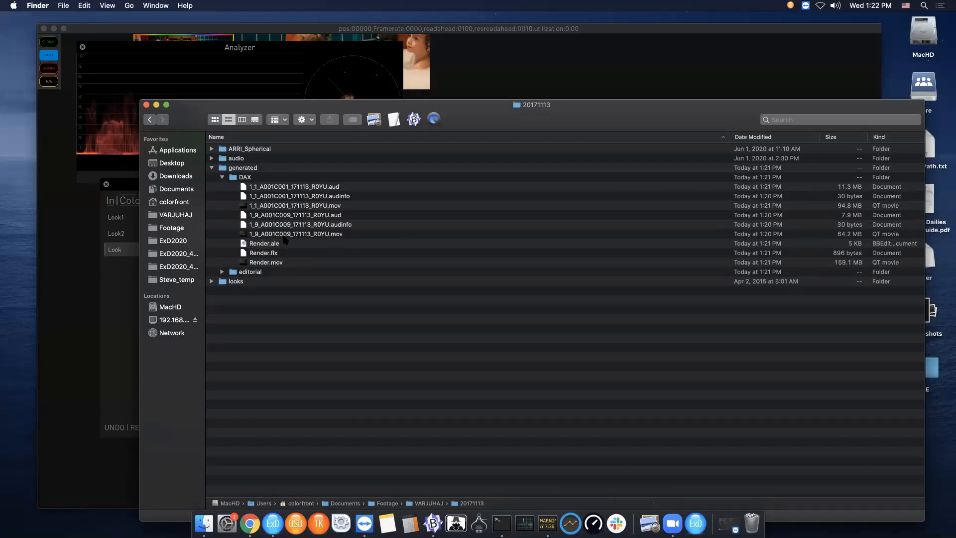
{"action": "left_click", "coordinate": [243, 263]}
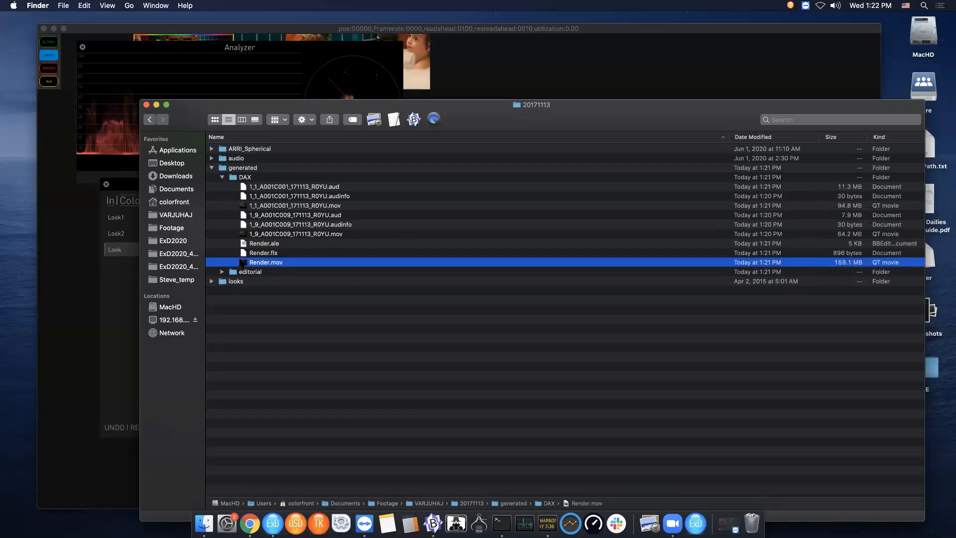
{"action": "left_click", "coordinate": [248, 244]}
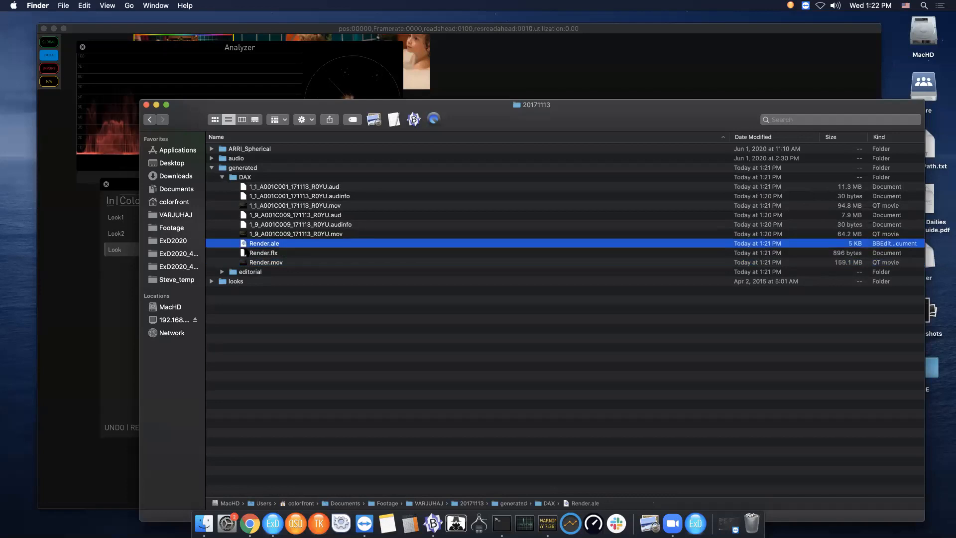
{"action": "left_click", "coordinate": [245, 253]}
{"action": "left_click", "coordinate": [244, 244]}
{"action": "left_click", "coordinate": [246, 254]}
{"action": "left_click", "coordinate": [279, 262]}
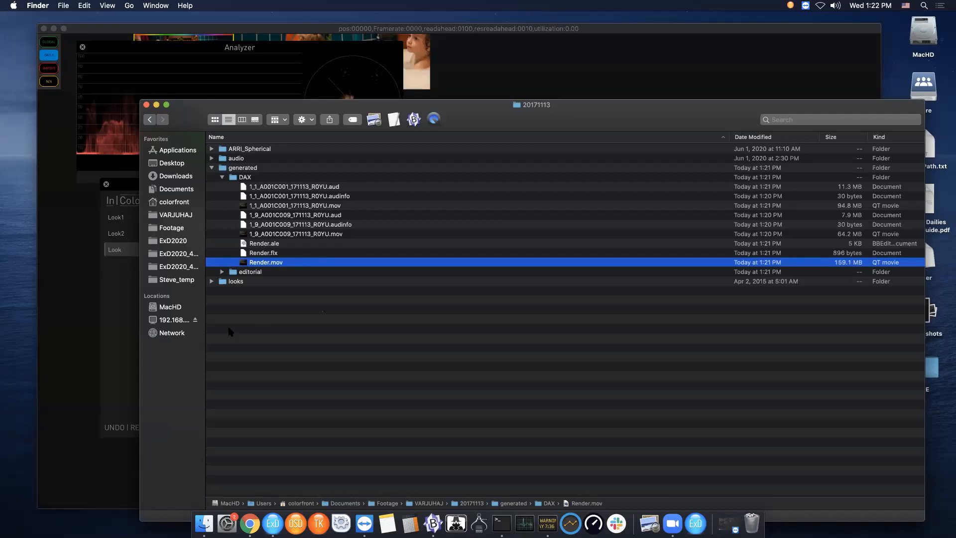
- Switch back to Colorfront Express Dailies, show the HUD's Out page, and browse the Render menu options
{"action": "left_click", "coordinate": [123, 334]}
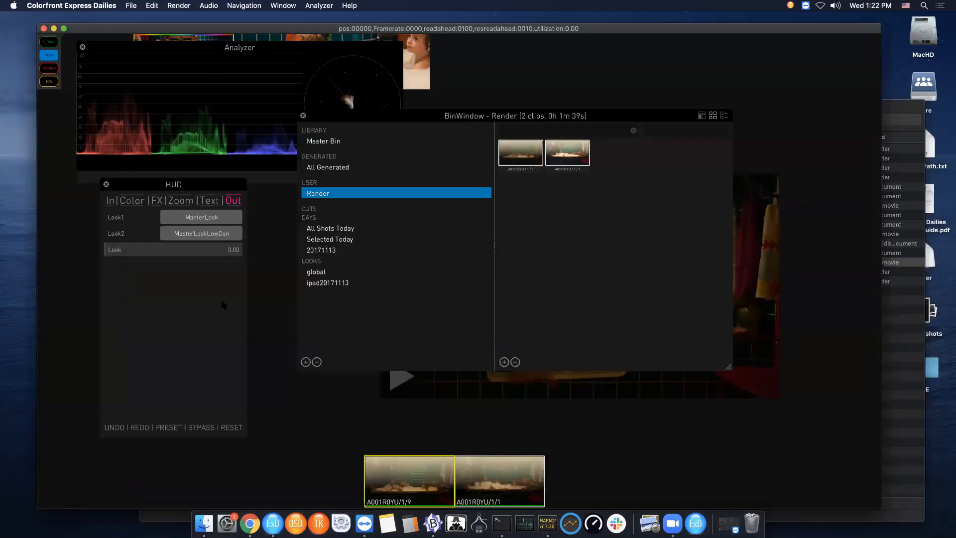
{"action": "left_click", "coordinate": [234, 201]}
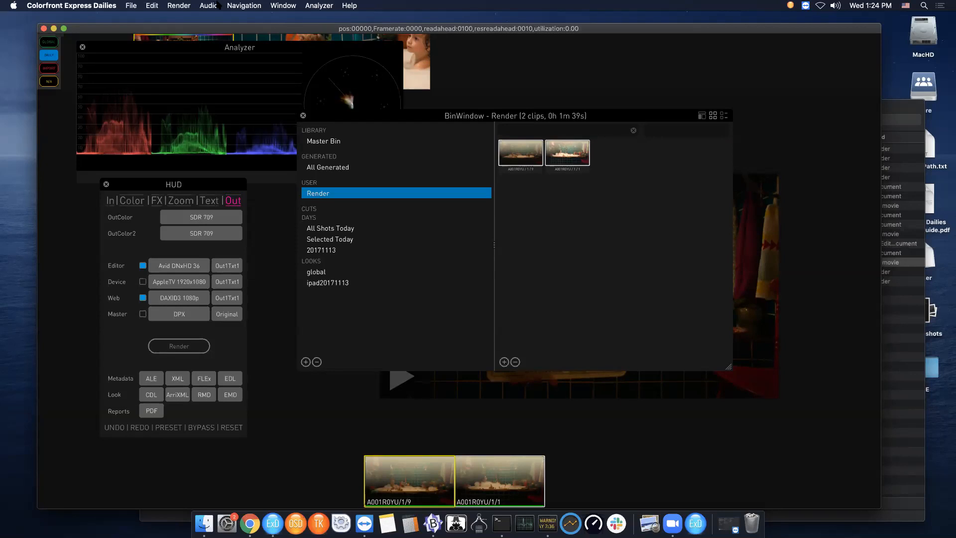
{"action": "left_click", "coordinate": [179, 6]}
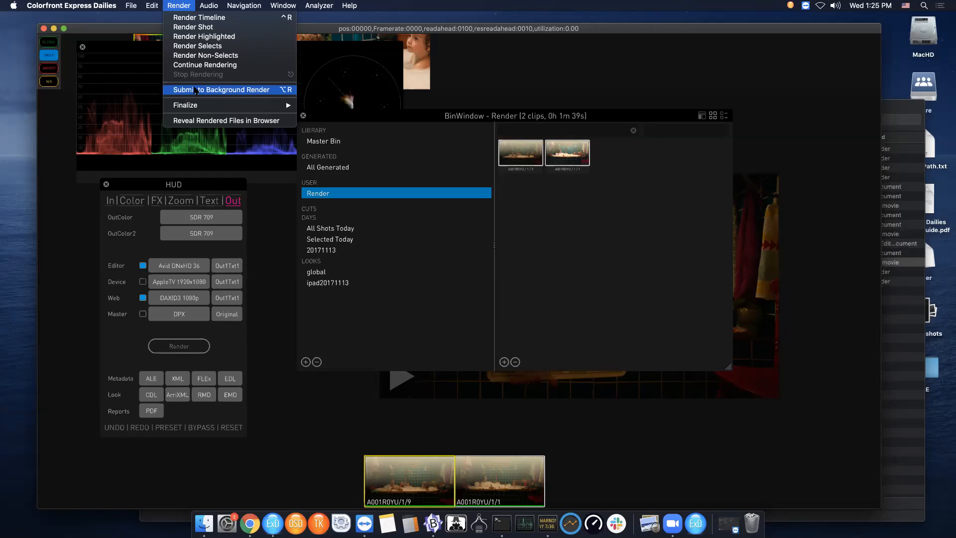
{"action": "mouse_move", "coordinate": [319, 5]}
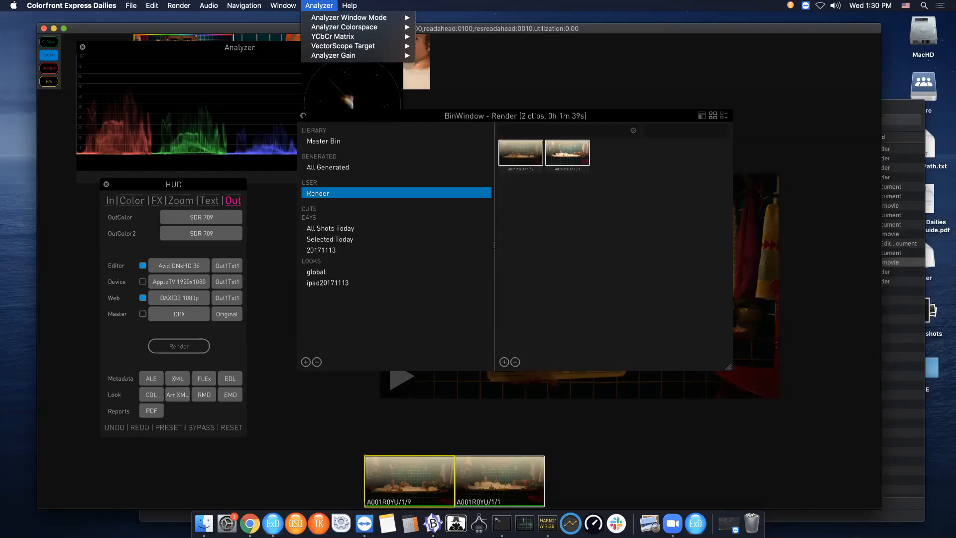
- Close the Render menu, the HUD, the Render bin window and the Analyzer
{"action": "mouse_move", "coordinate": [184, 5]}
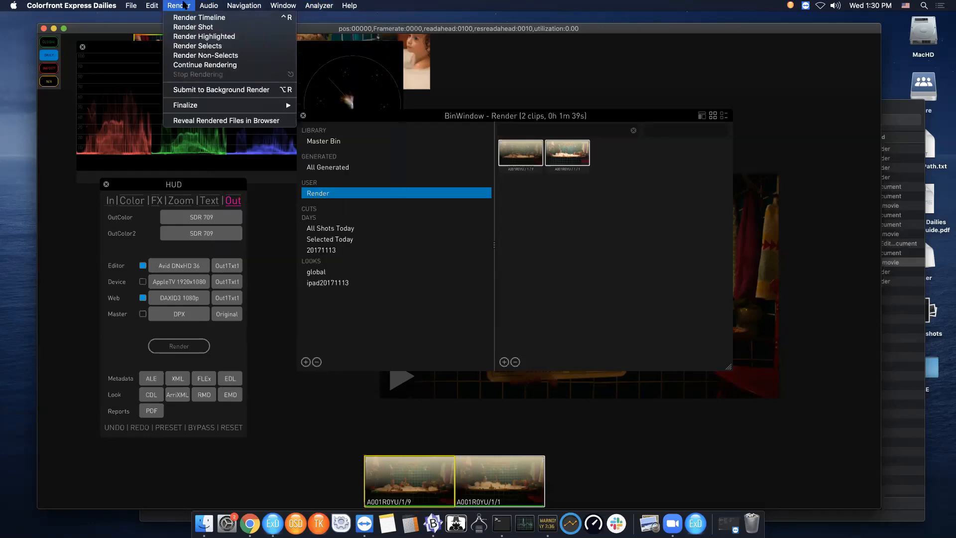
{"action": "mouse_move", "coordinate": [194, 107]}
{"action": "left_click", "coordinate": [303, 117]}
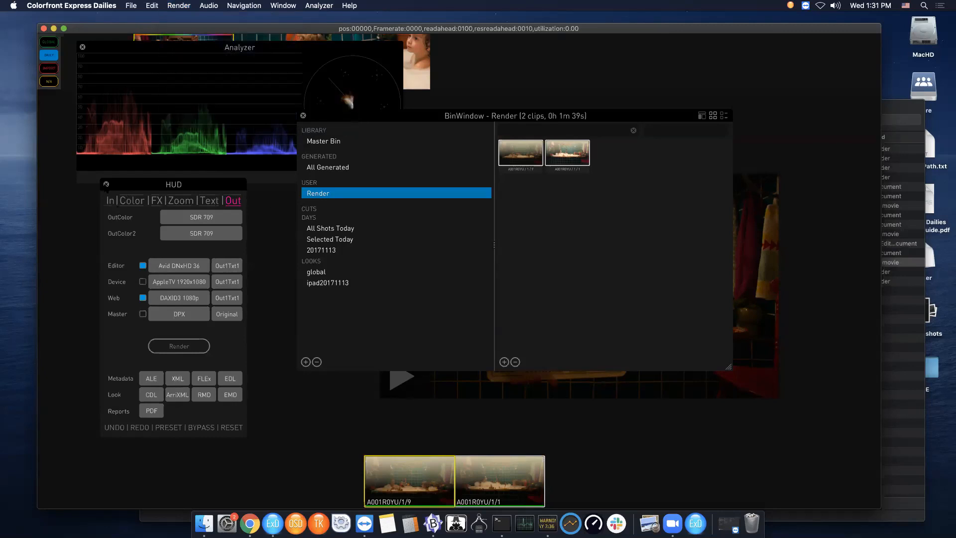
{"action": "left_click", "coordinate": [106, 185]}
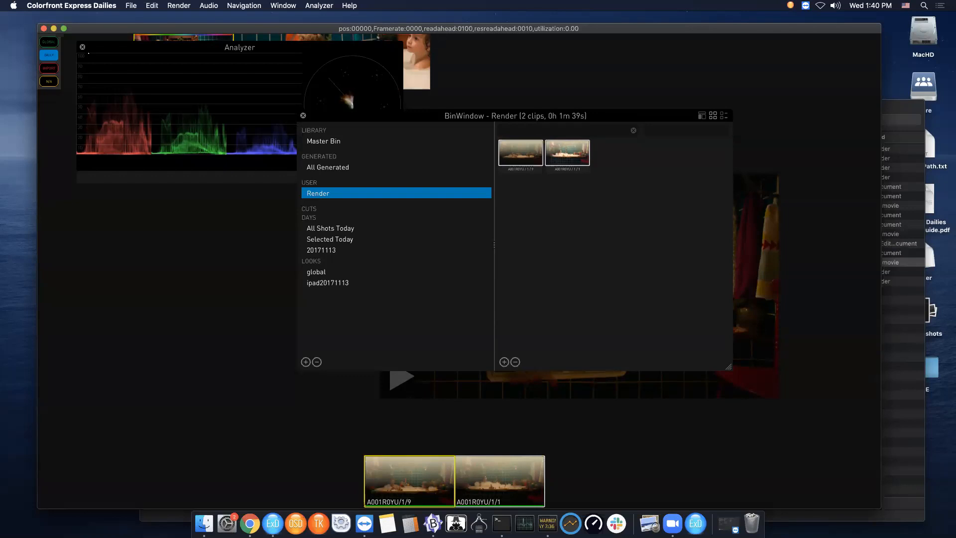
{"action": "left_click", "coordinate": [302, 115]}
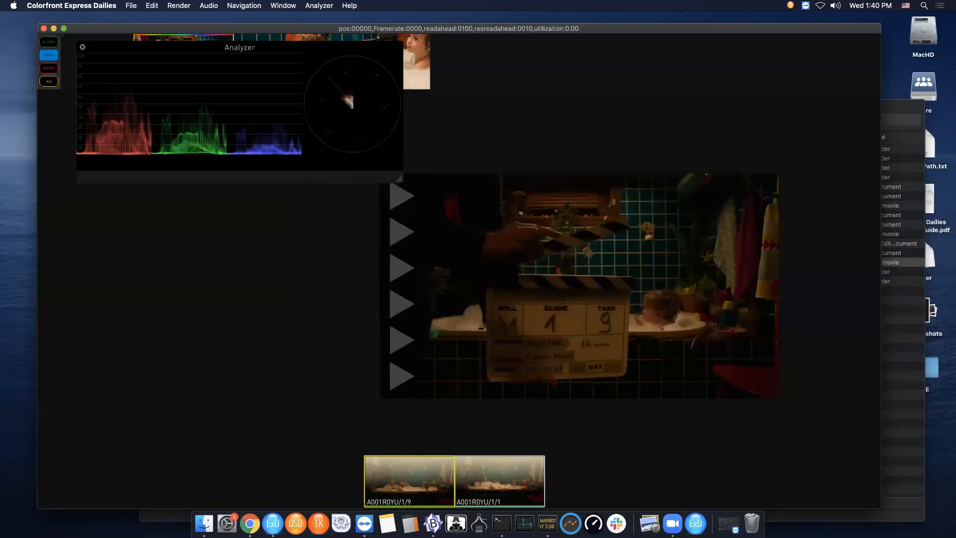
{"action": "left_click", "coordinate": [83, 47]}
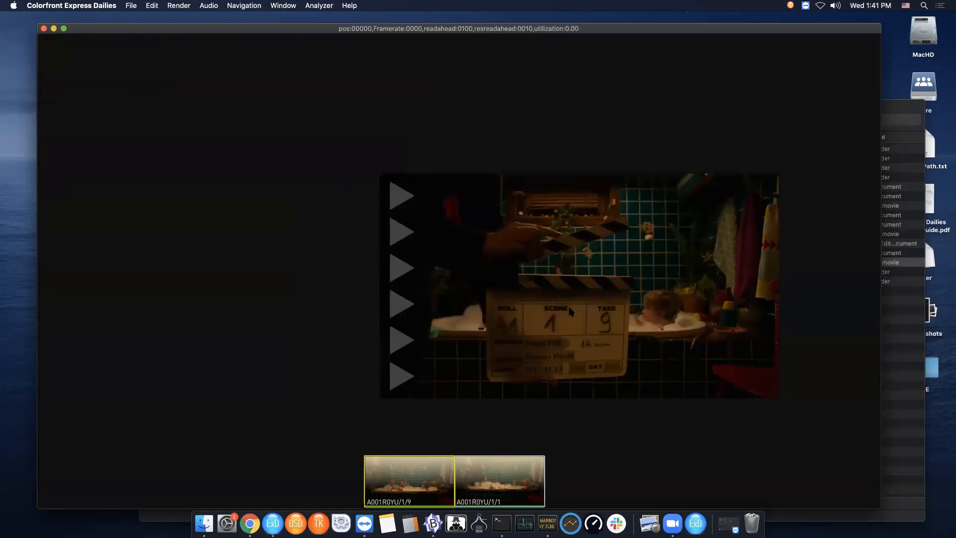
- Return to the project page and open the A001R0YU card
{"action": "scroll", "coordinate": [569, 308], "scroll_direction": "up", "scroll_amount": 5}
{"action": "scroll", "coordinate": [566, 306], "scroll_direction": "down", "scroll_amount": 5}
{"action": "scroll", "coordinate": [566, 306], "scroll_direction": "up", "scroll_amount": 3}
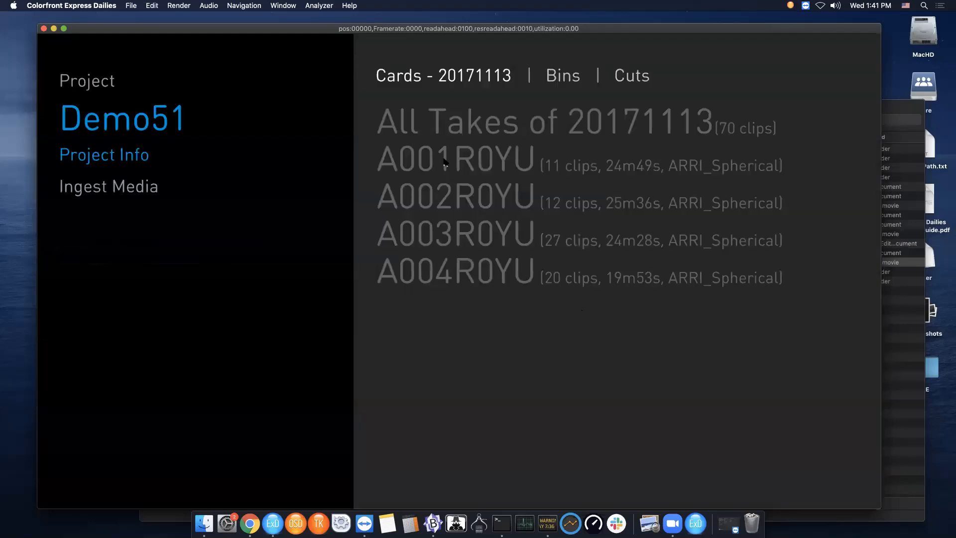
{"action": "left_click", "coordinate": [453, 138]}
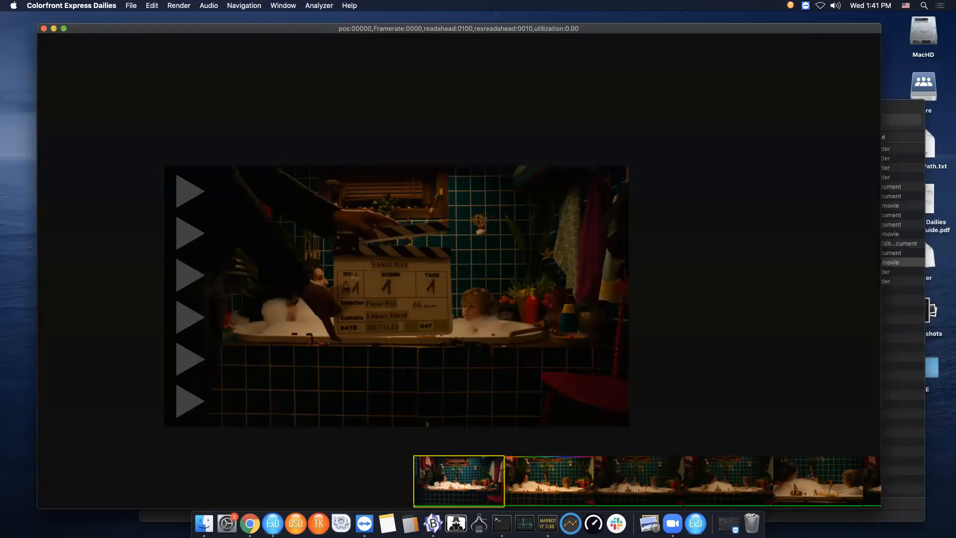
- Show the QC panel, add a Frame QC note on the first clip and comment it 'bubbles'
{"action": "key", "text": "q"}
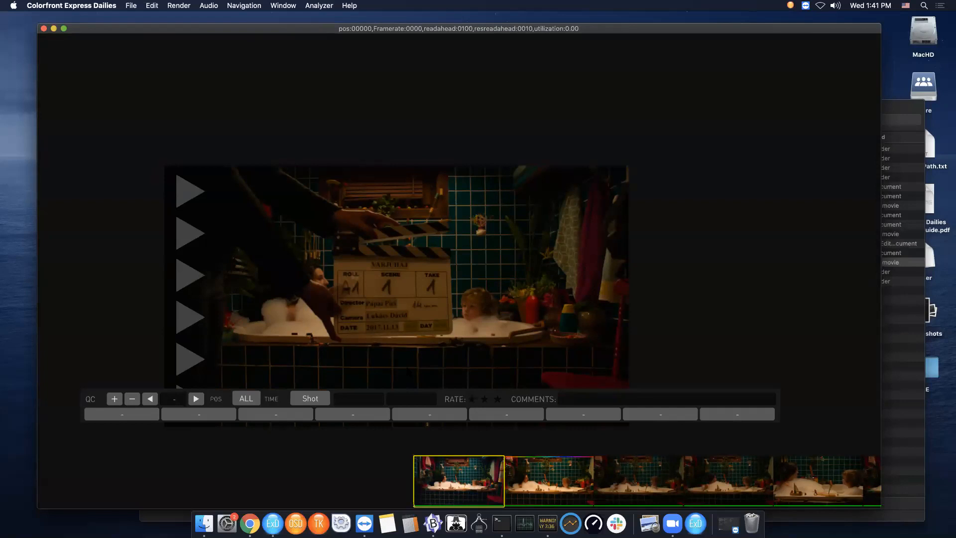
{"action": "left_click_drag", "start_coordinate": [523, 323], "coordinate": [585, 325]}
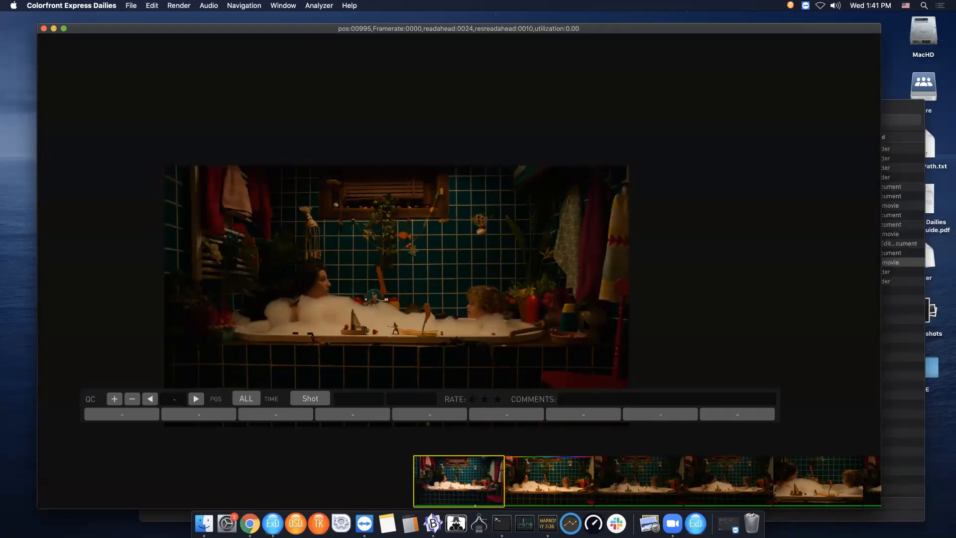
{"action": "left_click", "coordinate": [310, 401]}
{"action": "left_click", "coordinate": [313, 412]}
{"action": "left_click", "coordinate": [114, 399]}
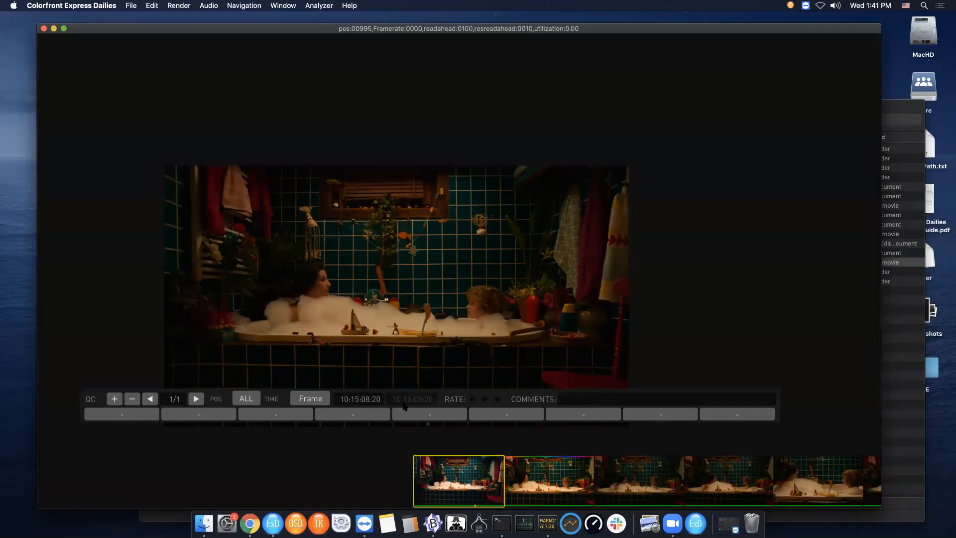
{"action": "left_click", "coordinate": [566, 401]}
{"action": "type", "text": "bubbles"}
- Select the second clip and add a QC note commented 'even more bubbles'
{"action": "left_click", "coordinate": [533, 479]}
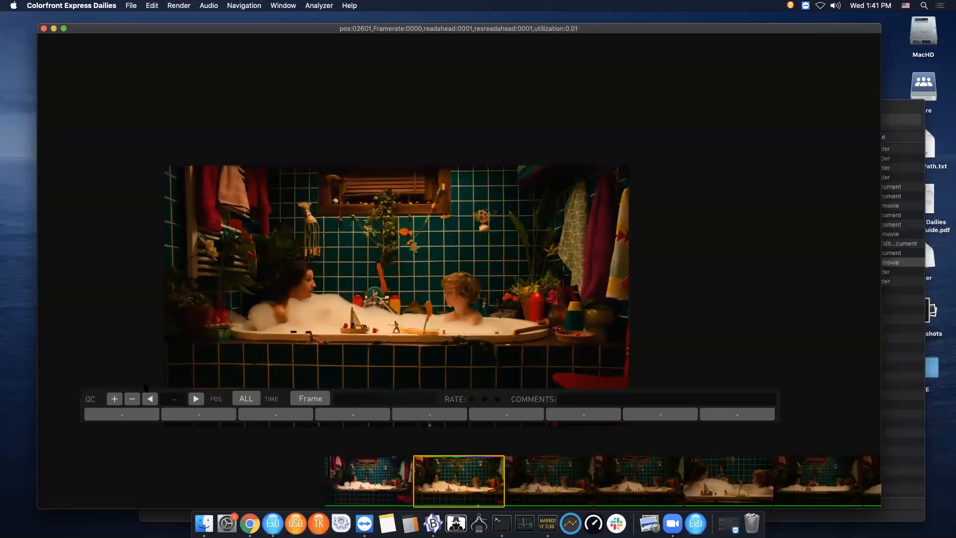
{"action": "left_click", "coordinate": [602, 398]}
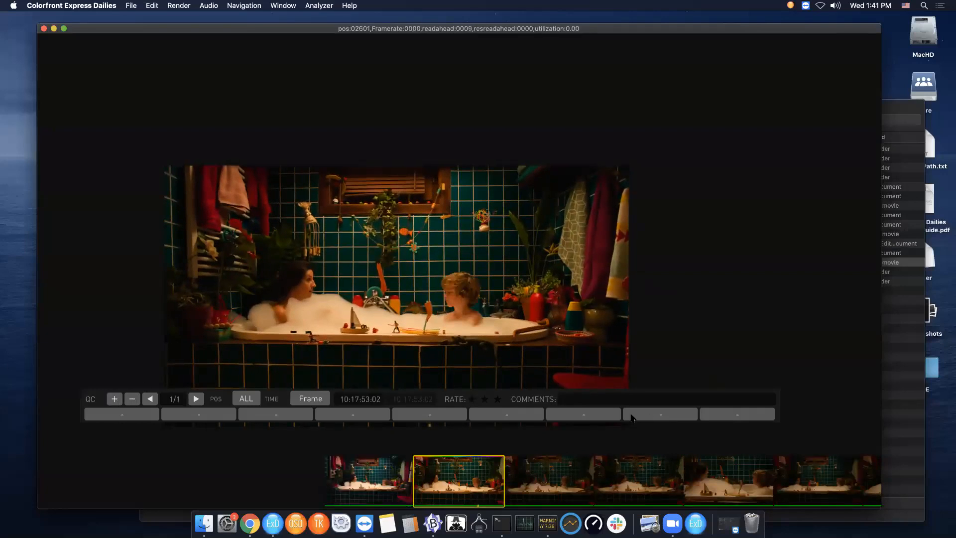
{"action": "type", "text": "even more"}
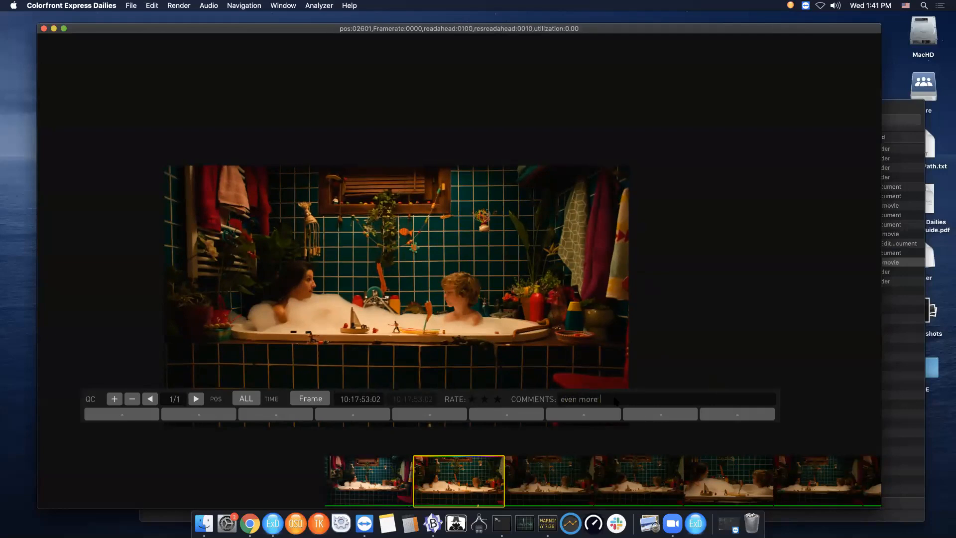
{"action": "type", "text": " bubbles"}
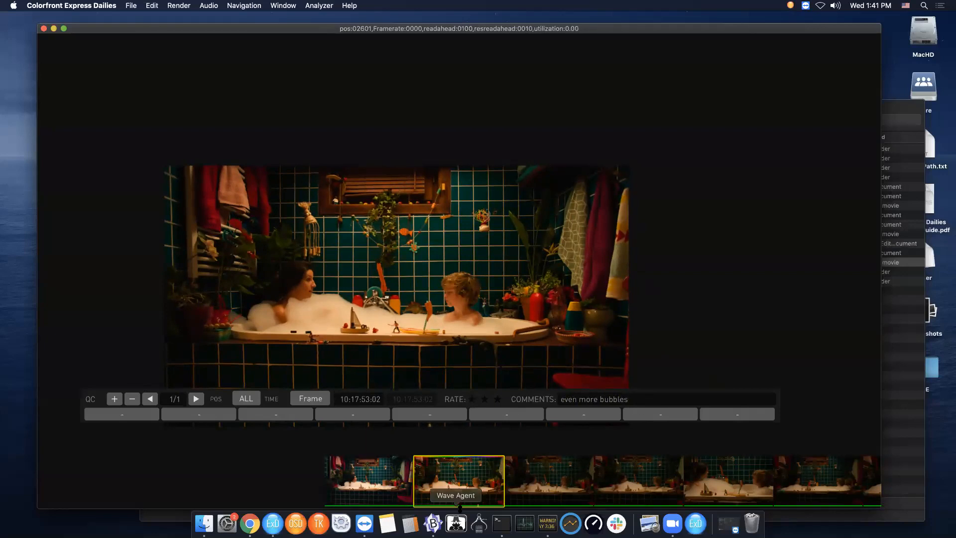
- Step back and forth between the QC notes of the first two clips
{"action": "left_click", "coordinate": [150, 398]}
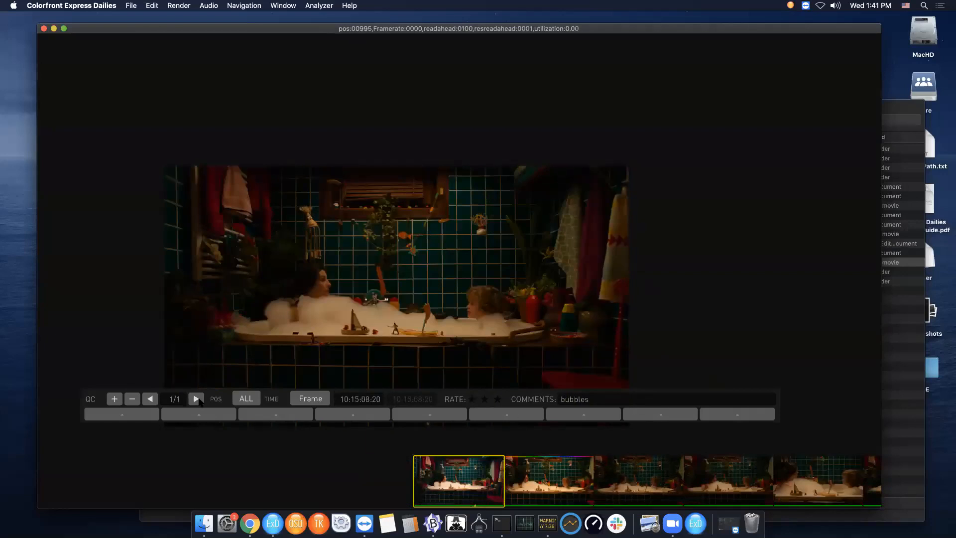
{"action": "left_click", "coordinate": [194, 398]}
{"action": "left_click", "coordinate": [149, 399]}
{"action": "left_click", "coordinate": [196, 399]}
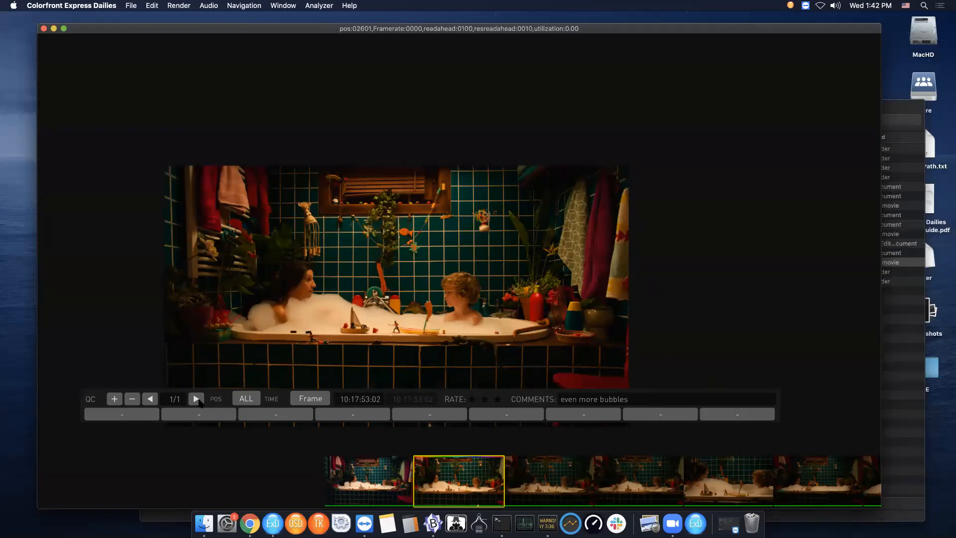
{"action": "left_click", "coordinate": [195, 400]}
{"action": "left_click", "coordinate": [195, 399]}
{"action": "left_click", "coordinate": [147, 401]}
{"action": "left_click", "coordinate": [197, 399]}
- Select the third clip and add a QC note commented 'range'
{"action": "left_click", "coordinate": [543, 477]}
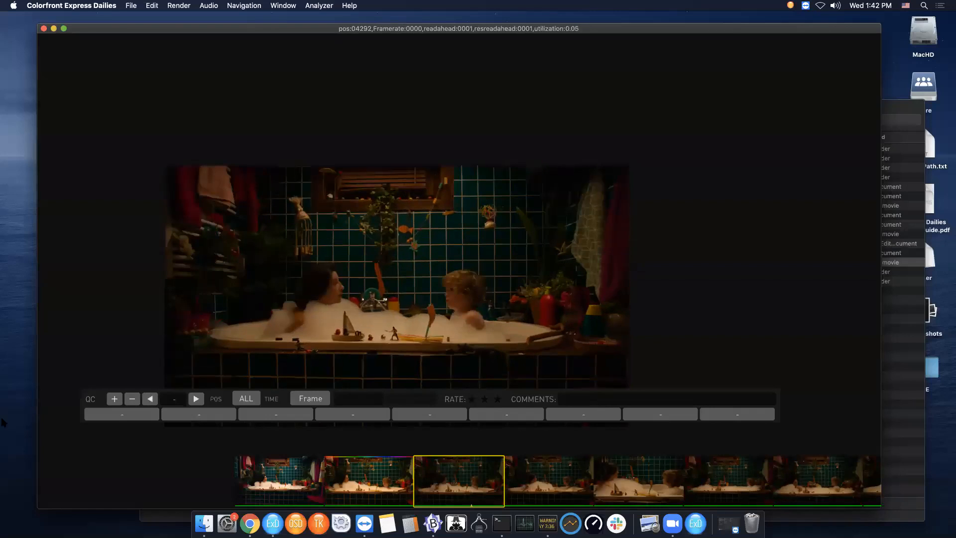
{"action": "left_click", "coordinate": [114, 398]}
{"action": "left_click", "coordinate": [577, 403]}
{"action": "type", "text": "range"}
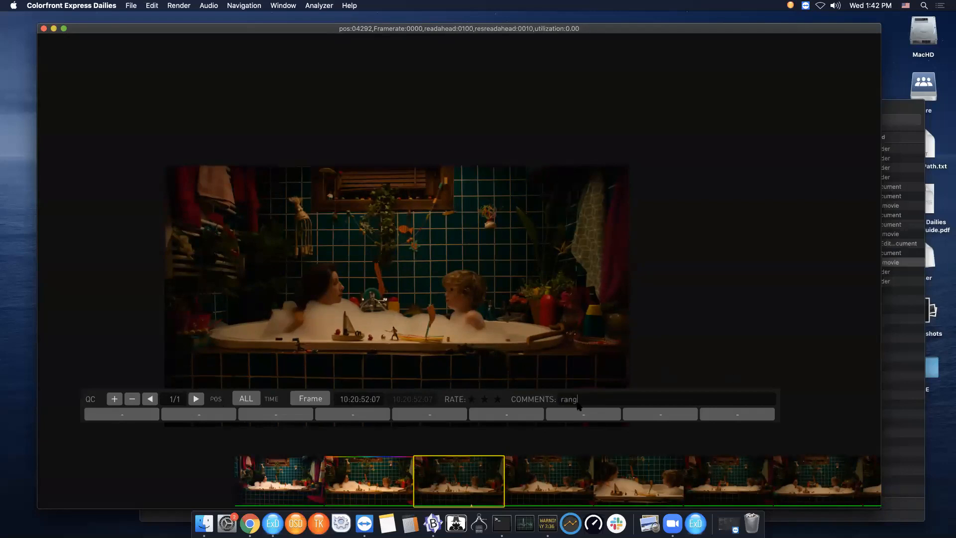
- Change the third clip's note type to Range and set its out point at a later frame
{"action": "left_click", "coordinate": [310, 399]}
{"action": "left_click", "coordinate": [310, 411]}
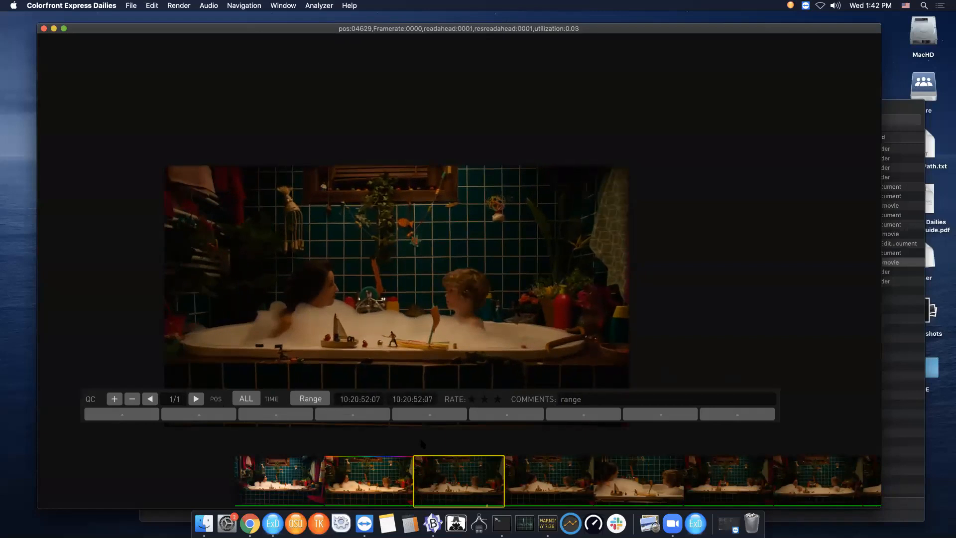
{"action": "left_click", "coordinate": [420, 403]}
{"action": "left_click", "coordinate": [360, 402]}
- Step between the QC notes of neighbouring clips
{"action": "left_click", "coordinate": [149, 399]}
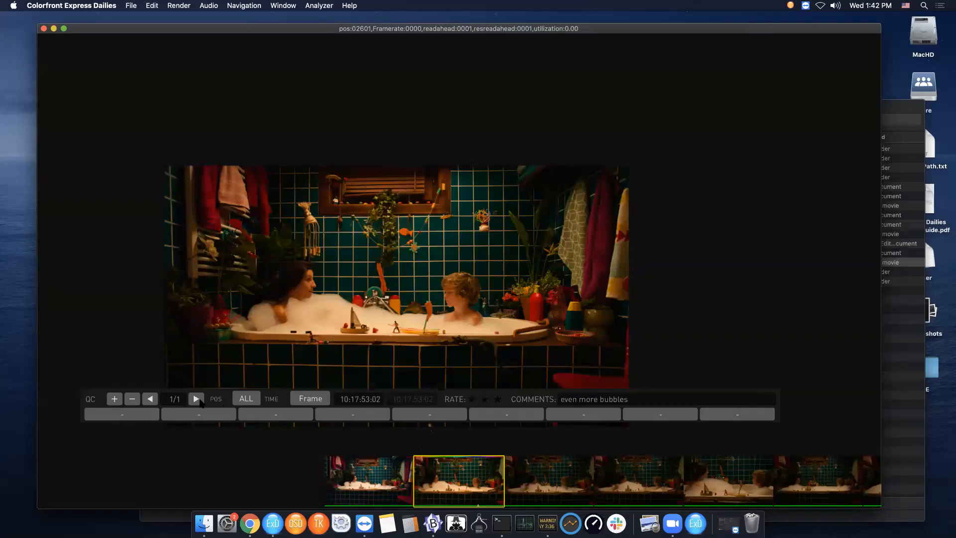
{"action": "left_click", "coordinate": [197, 400]}
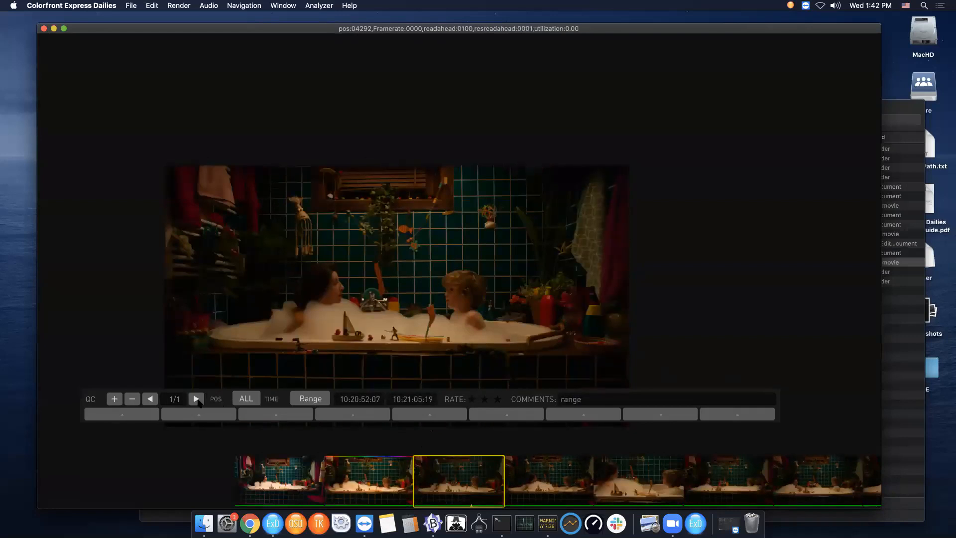
{"action": "left_click", "coordinate": [150, 399]}
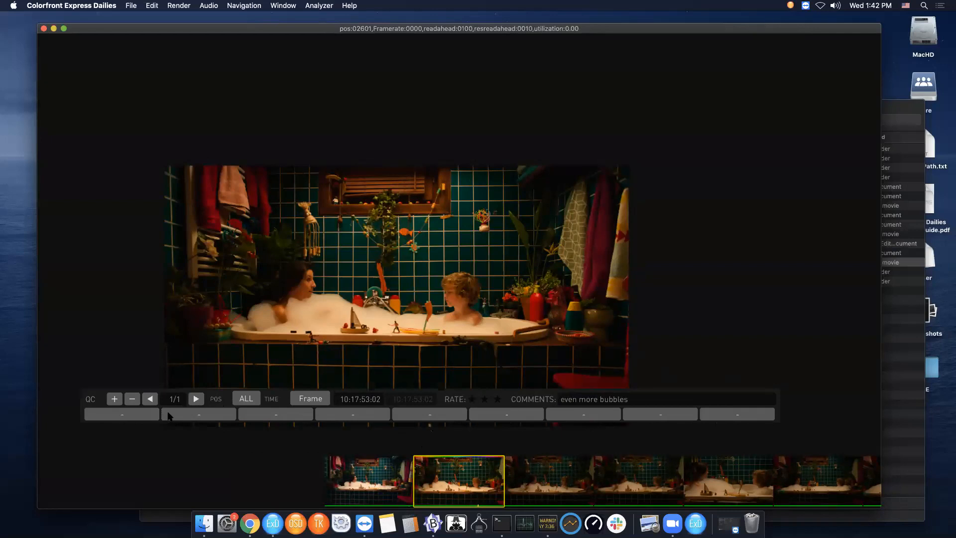
- In Preferences, set the QC Comments quick-button list to focus, boom, crew, bubbles and close Preferences
{"action": "key", "text": "super+comma"}
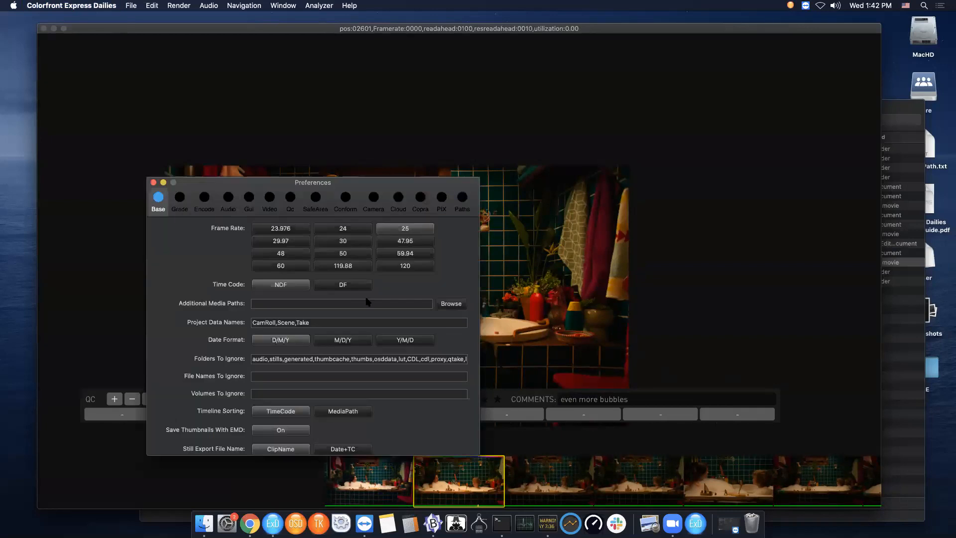
{"action": "left_click", "coordinate": [292, 199]}
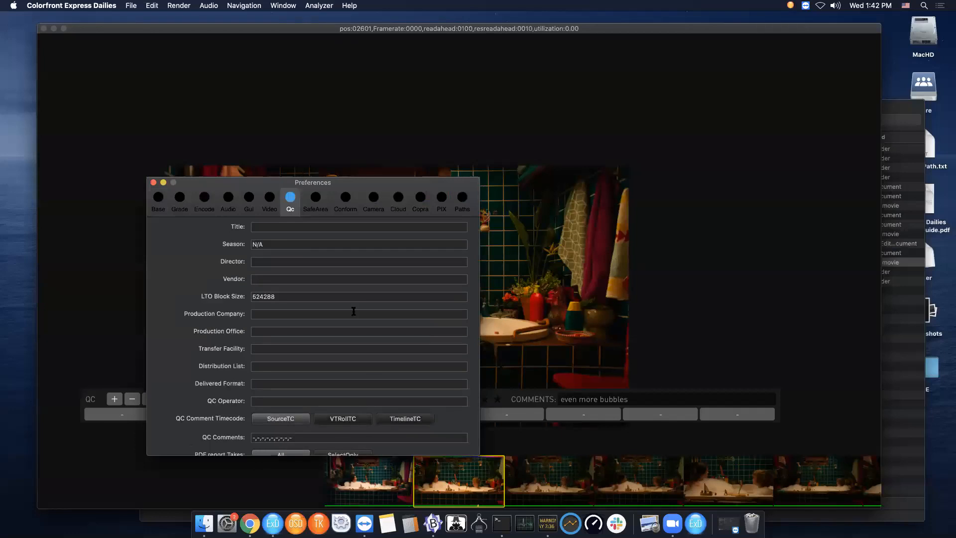
{"action": "left_click", "coordinate": [255, 438]}
{"action": "key", "text": "BackSpace"}
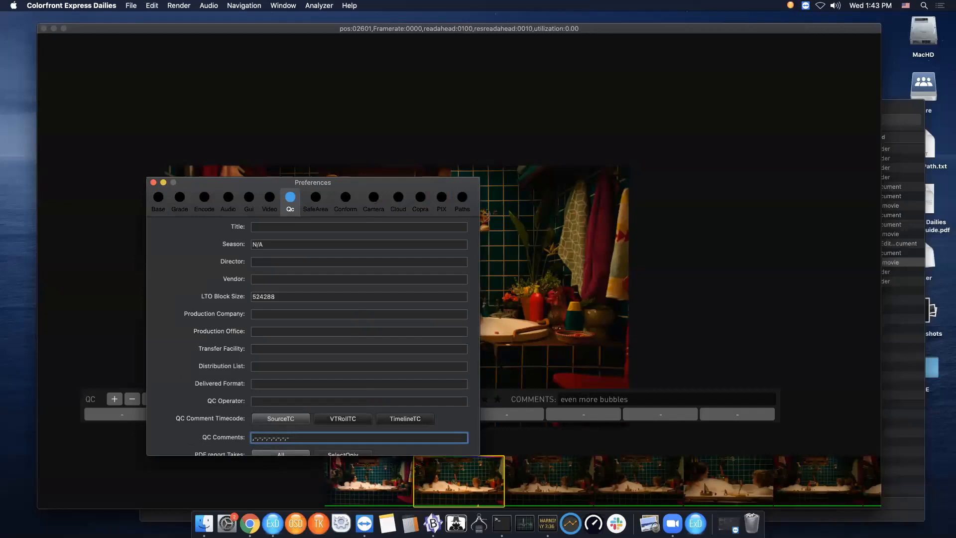
{"action": "type", "text": "focus"}
{"action": "key", "text": "BackSpace"}
{"action": "type", "text": "boom"}
{"action": "key", "text": "BackSpace"}
{"action": "type", "text": "crew"}
{"action": "key", "text": "BackSpace"}
{"action": "type", "text": "bubbles"}
{"action": "key", "text": "Return"}
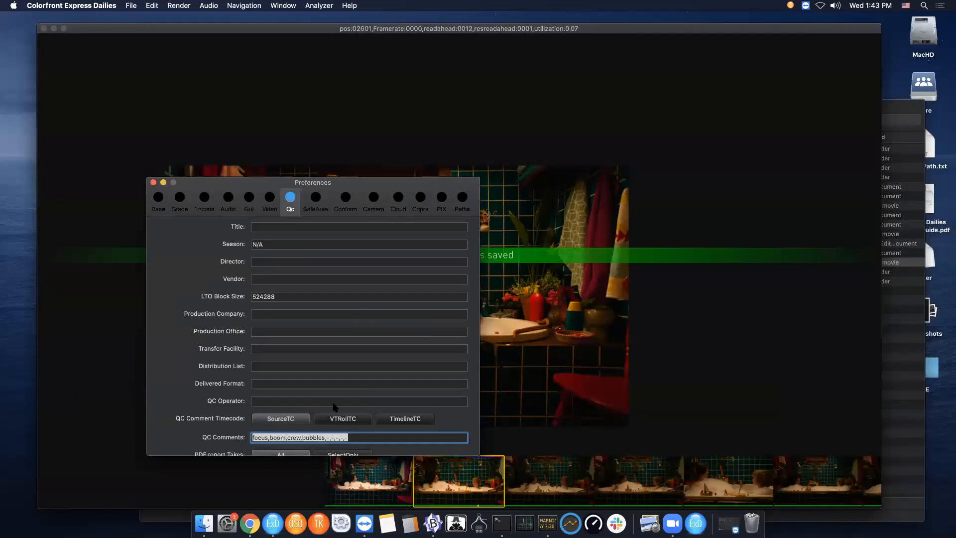
{"action": "left_click", "coordinate": [153, 183]}
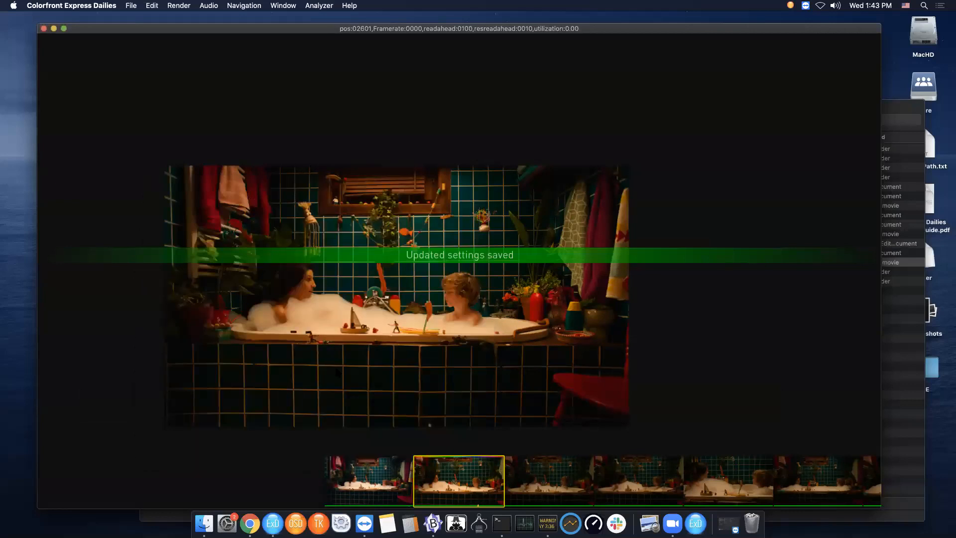
- Select a later clip and add a QC note commented 'crew boom' using the quick-comment buttons
{"action": "key", "text": "q"}
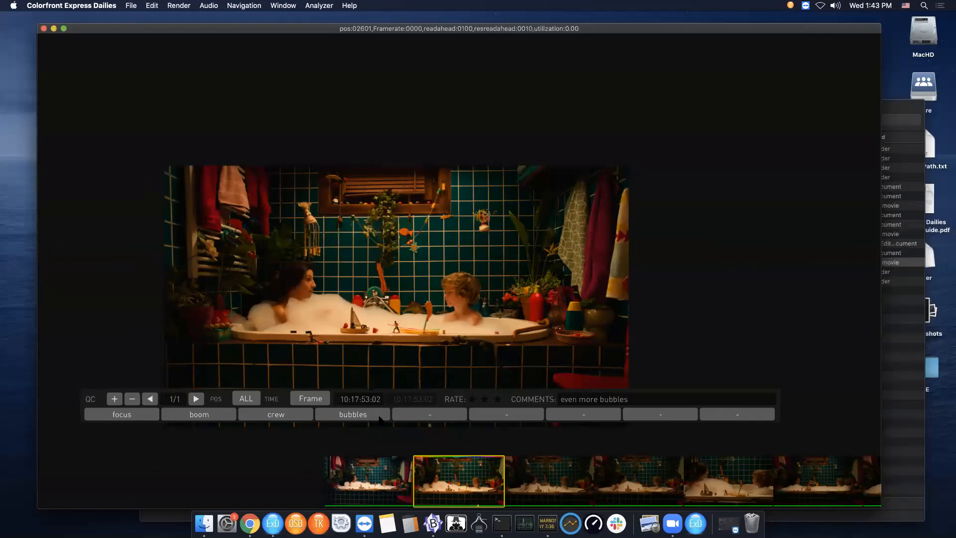
{"action": "left_click", "coordinate": [742, 490]}
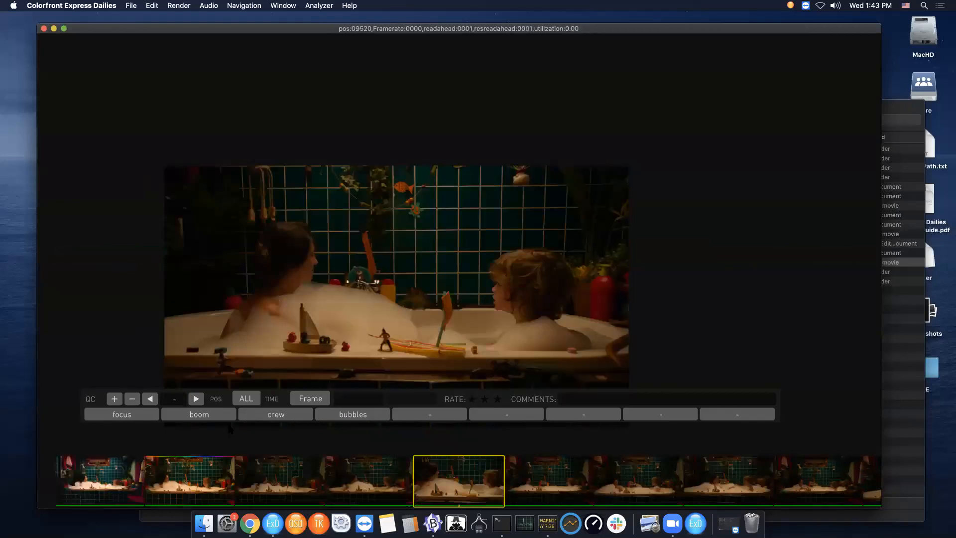
{"action": "left_click", "coordinate": [115, 398]}
{"action": "left_click", "coordinate": [200, 414]}
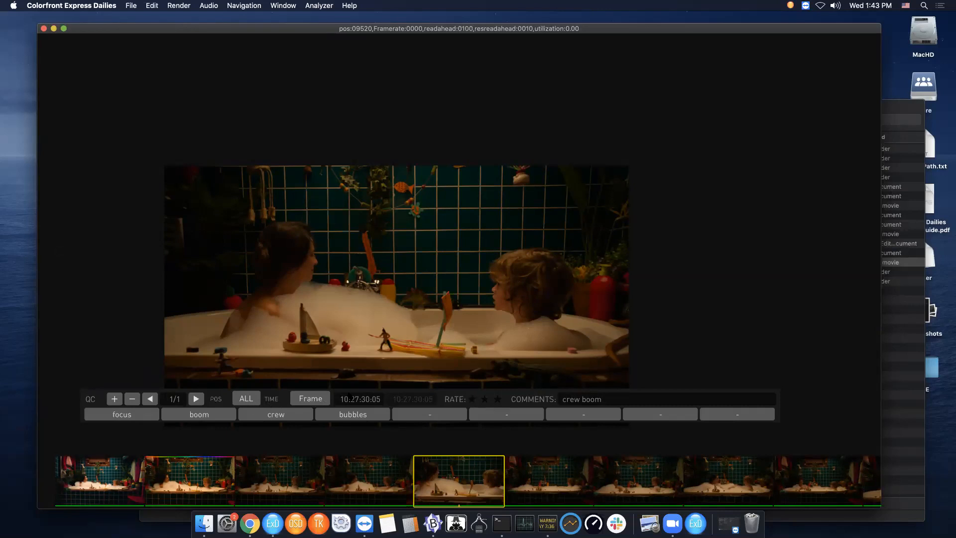
- Set the note's position to UL and rate it three stars
{"action": "left_click", "coordinate": [243, 399]}
{"action": "left_click", "coordinate": [260, 412]}
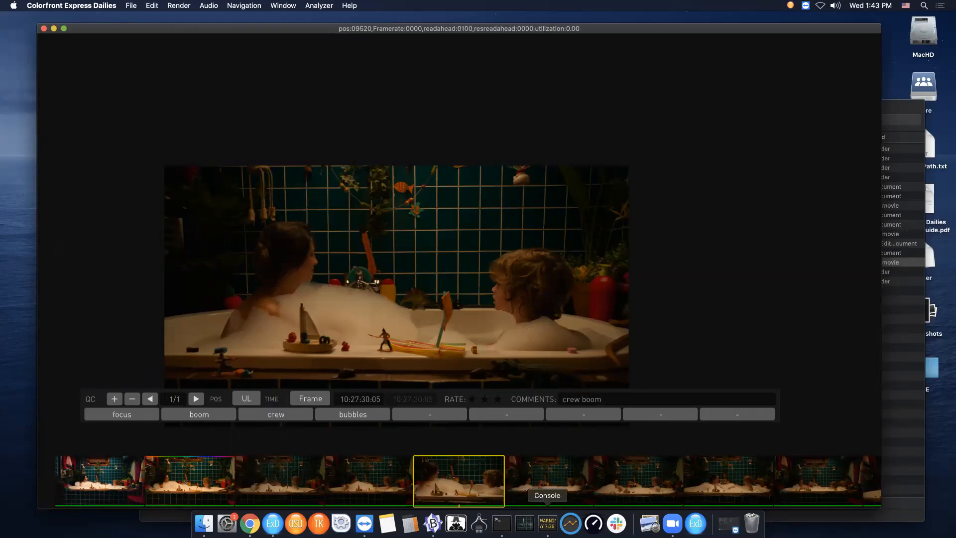
{"action": "left_click", "coordinate": [471, 398]}
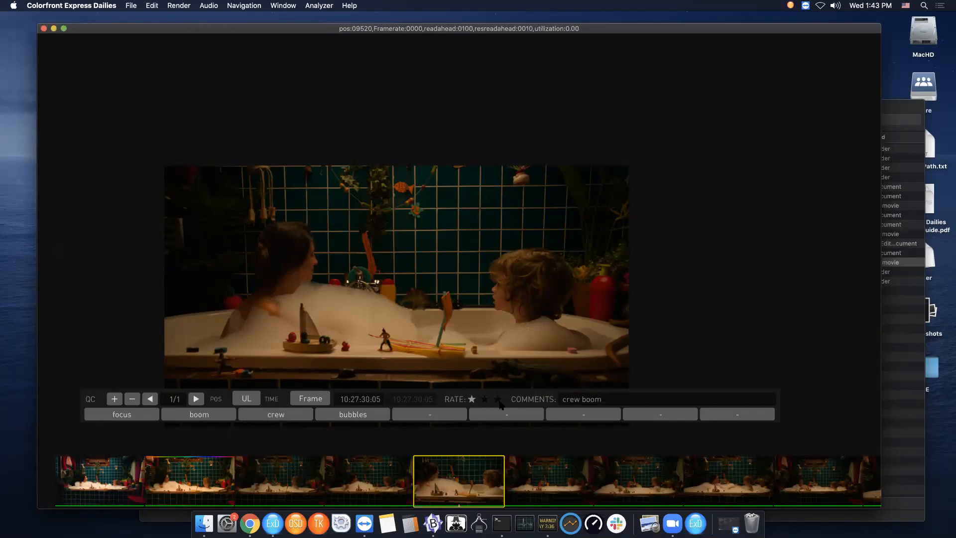
{"action": "left_click", "coordinate": [487, 400]}
{"action": "left_click", "coordinate": [498, 401]}
{"action": "key", "text": "Escape"}
- Generate a PDF report for the project
{"action": "left_click", "coordinate": [130, 6]}
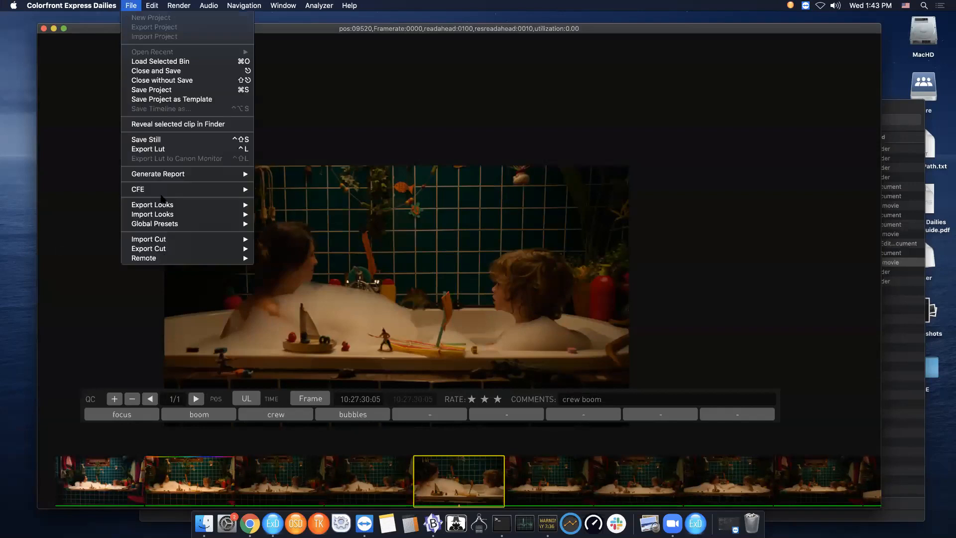
{"action": "mouse_move", "coordinate": [192, 174]}
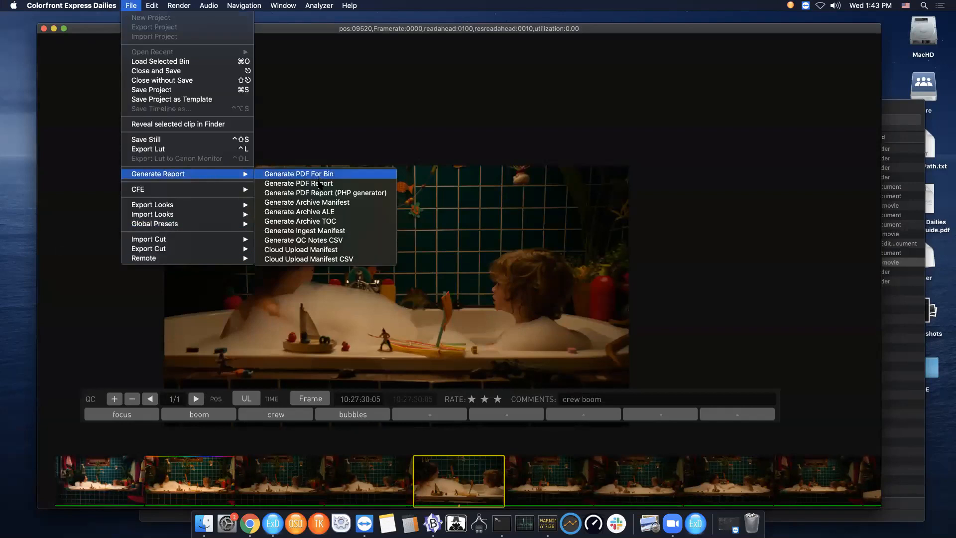
{"action": "left_click", "coordinate": [320, 184]}
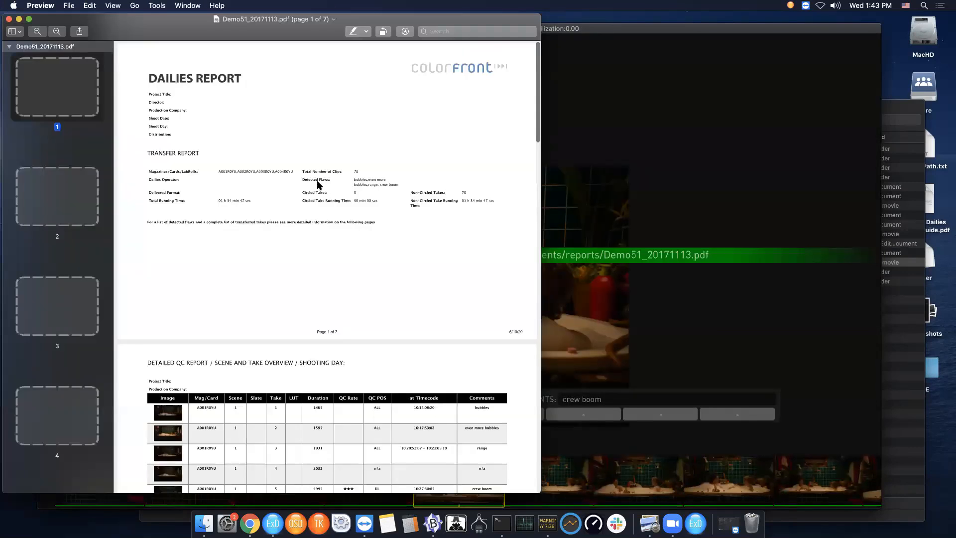
- Scroll through the generated PDF dailies report pages, then close the viewer and return to Express Dailies
{"action": "scroll", "coordinate": [239, 440], "scroll_direction": "up", "scroll_amount": 1}
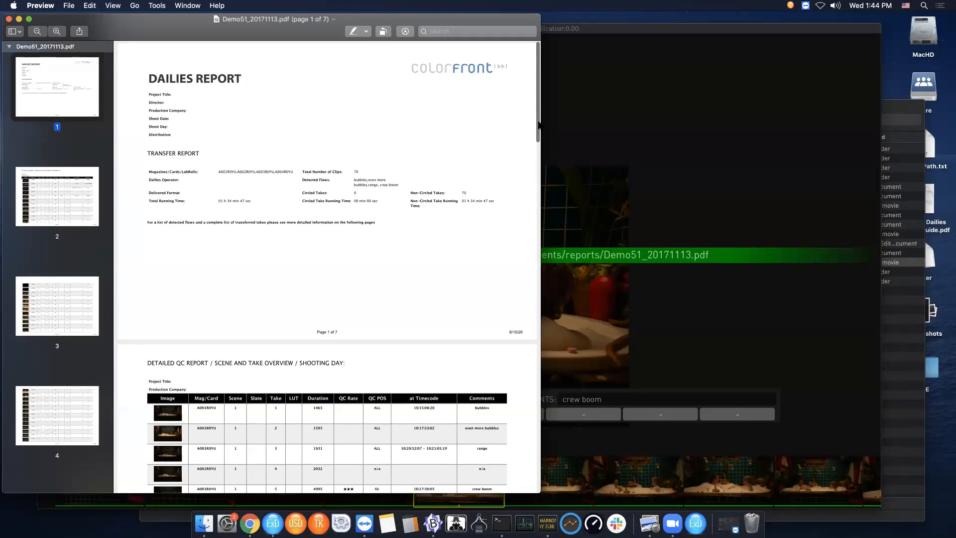
{"action": "scroll", "coordinate": [359, 193], "scroll_direction": "down", "scroll_amount": 5}
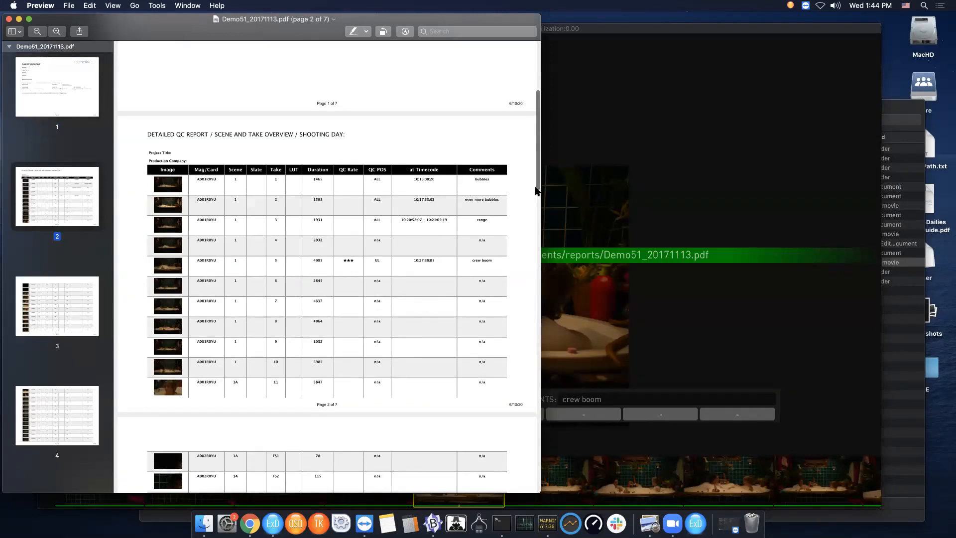
{"action": "scroll", "coordinate": [537, 182], "scroll_direction": "up", "scroll_amount": 1}
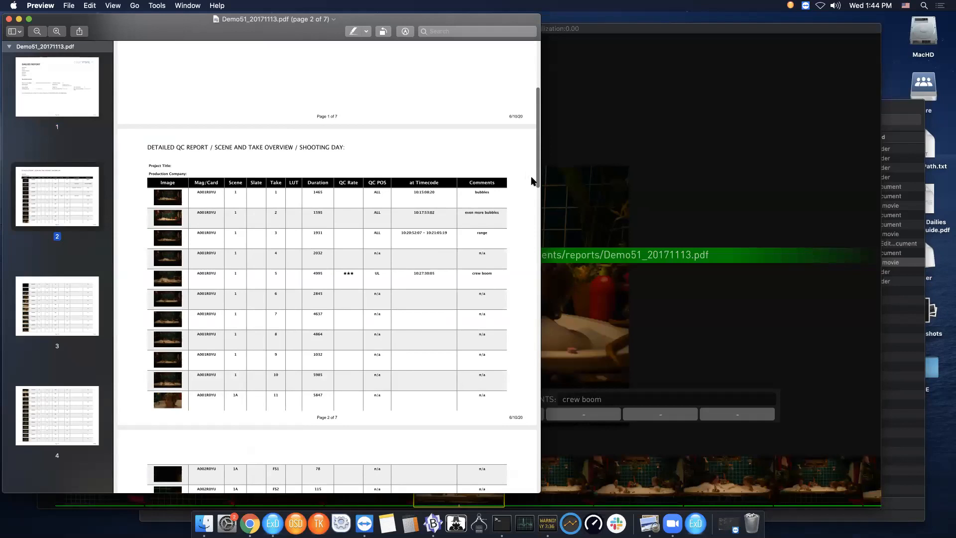
{"action": "scroll", "coordinate": [537, 144], "scroll_direction": "up", "scroll_amount": 15}
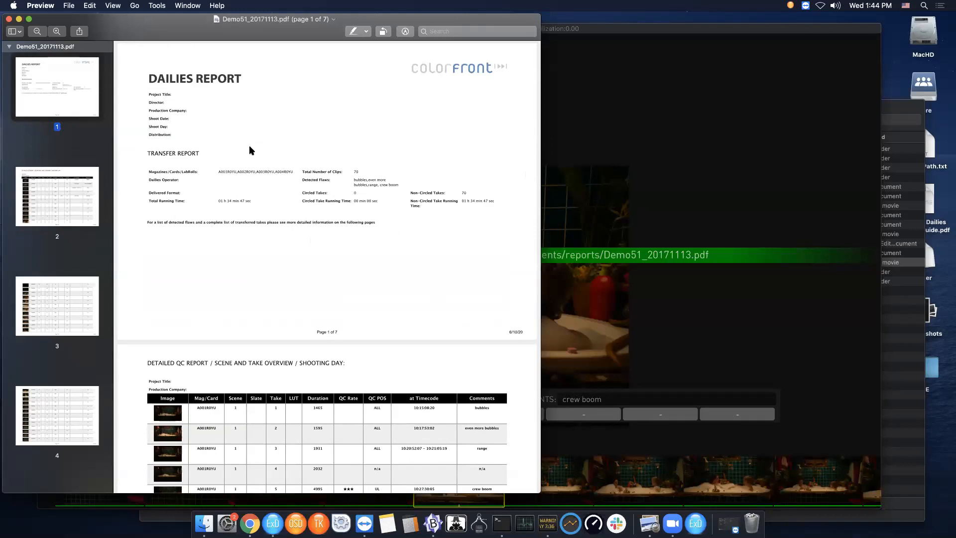
{"action": "left_click_drag", "start_coordinate": [19, 29], "coordinate": [40, 27]}
{"action": "left_click", "coordinate": [30, 18]}
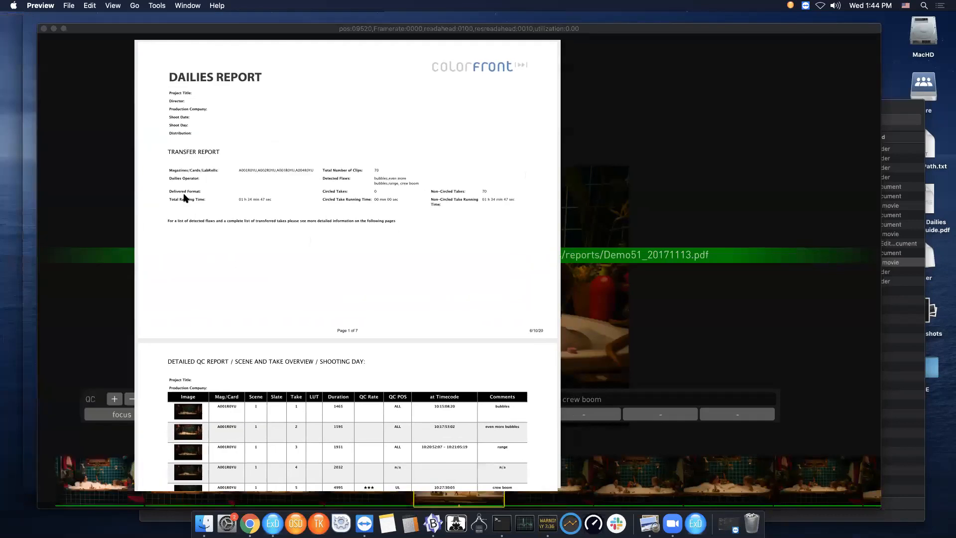
{"action": "left_click", "coordinate": [152, 327]}
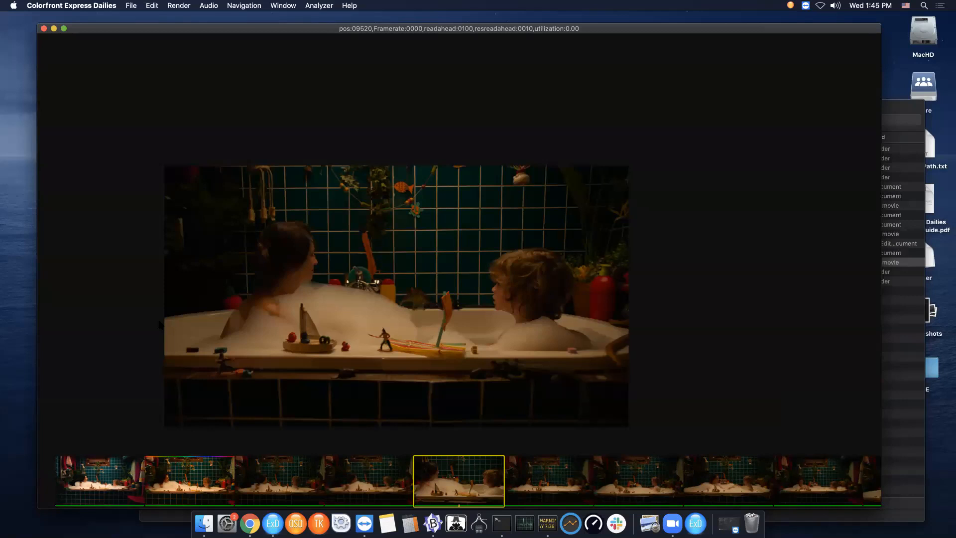
- In the Paths preferences, paste $RenderPath$/archive from ArchivePath.txt into the Archive Path field
{"action": "key", "text": "super+comma"}
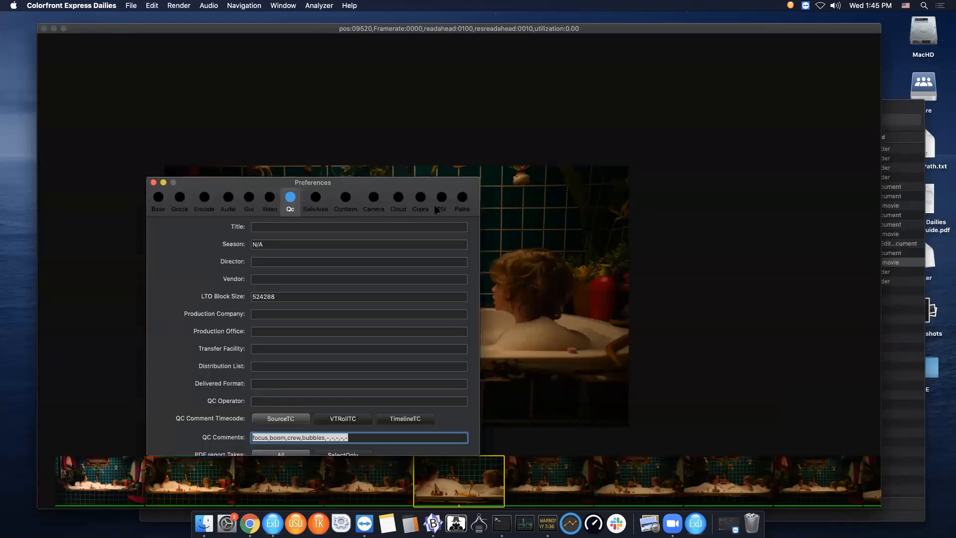
{"action": "left_click", "coordinate": [463, 204]}
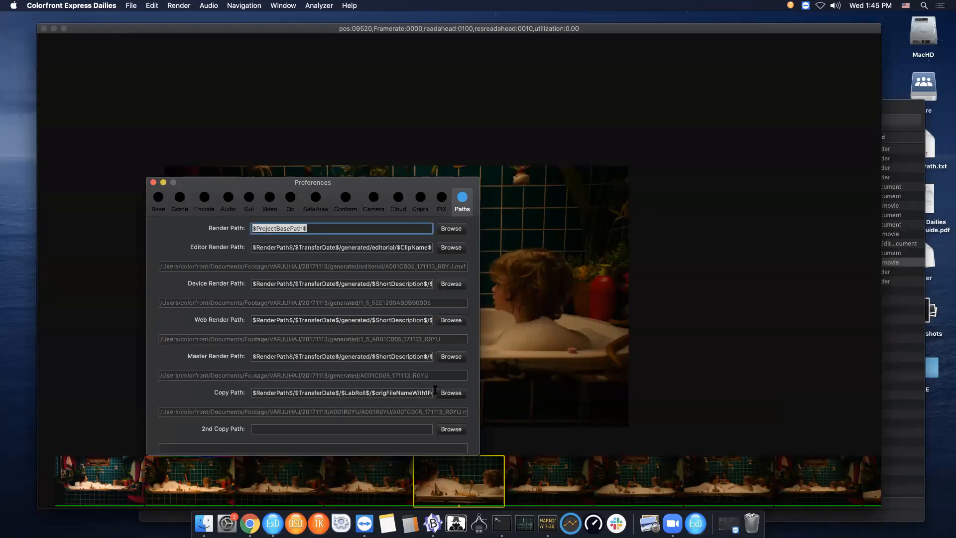
{"action": "scroll", "coordinate": [469, 294], "scroll_direction": "down", "scroll_amount": 15}
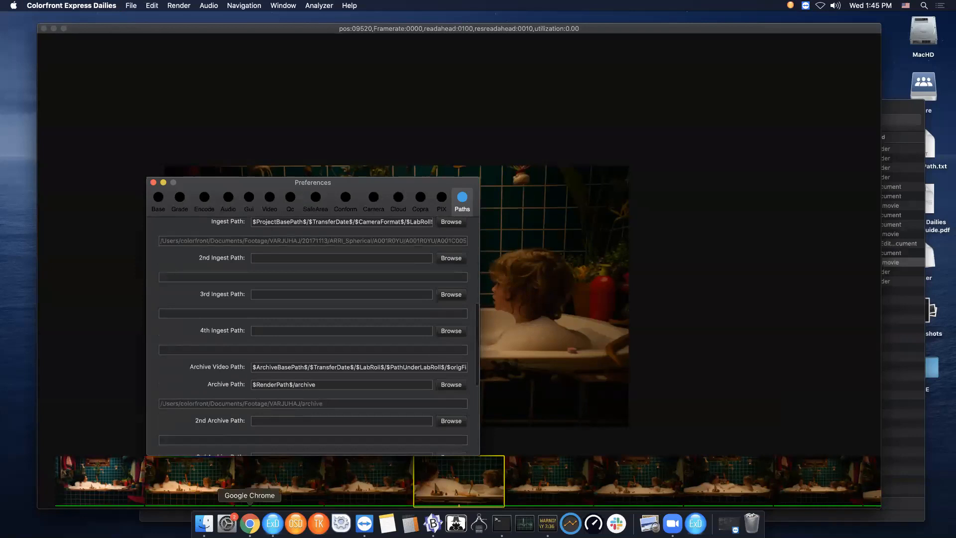
{"action": "left_click", "coordinate": [203, 523]}
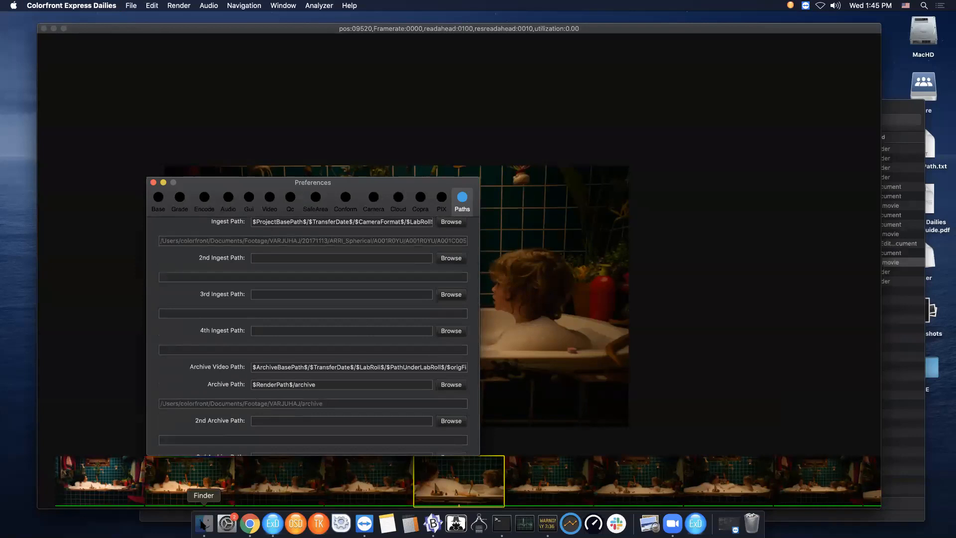
{"action": "left_click", "coordinate": [162, 168]}
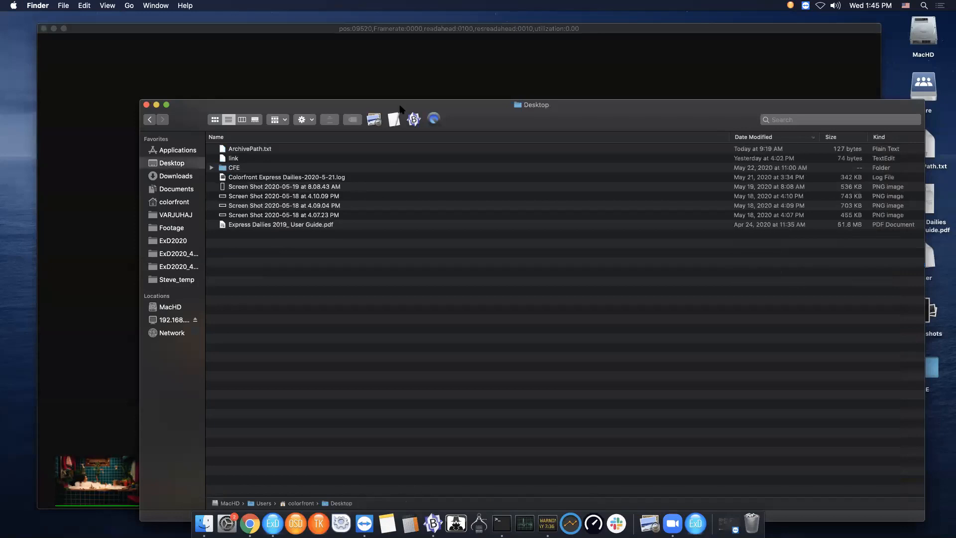
{"action": "left_click_drag", "start_coordinate": [220, 149], "coordinate": [415, 119]}
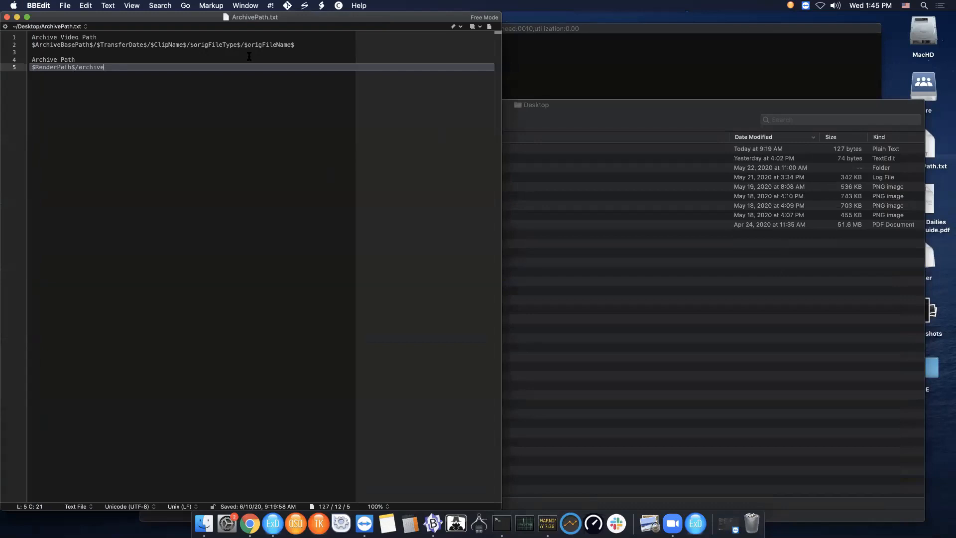
{"action": "left_click_drag", "start_coordinate": [104, 67], "coordinate": [4, 70]}
{"action": "key", "text": "super+c"}
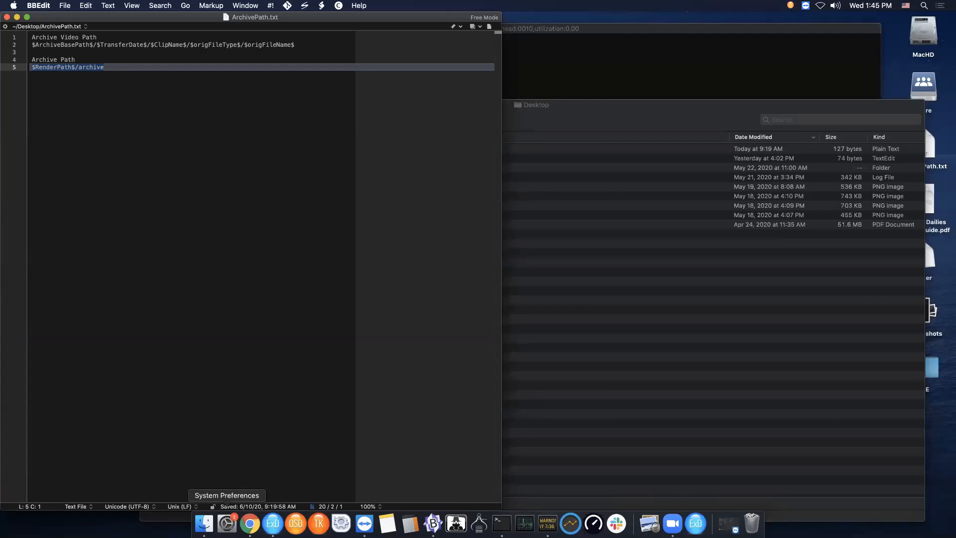
{"action": "left_click", "coordinate": [272, 520]}
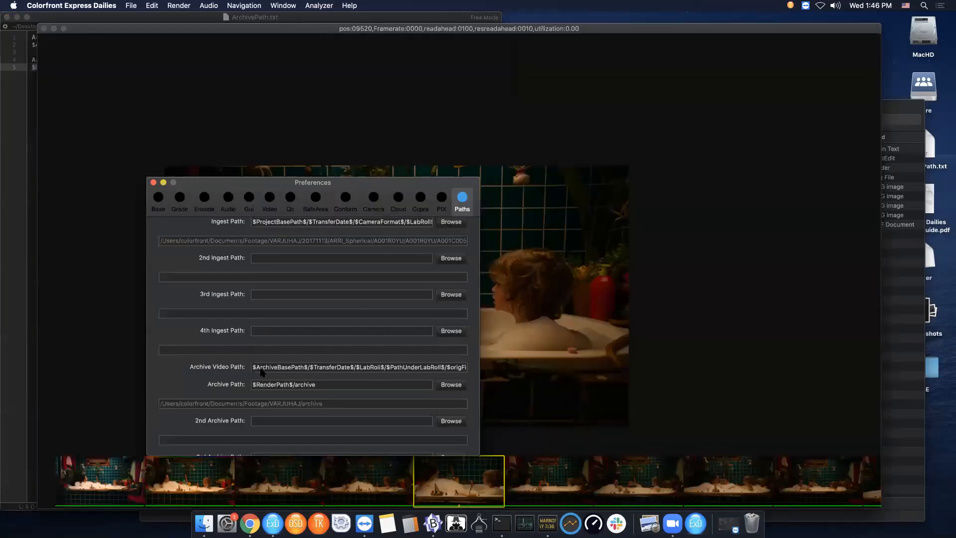
{"action": "left_click_drag", "start_coordinate": [318, 382], "coordinate": [197, 383]}
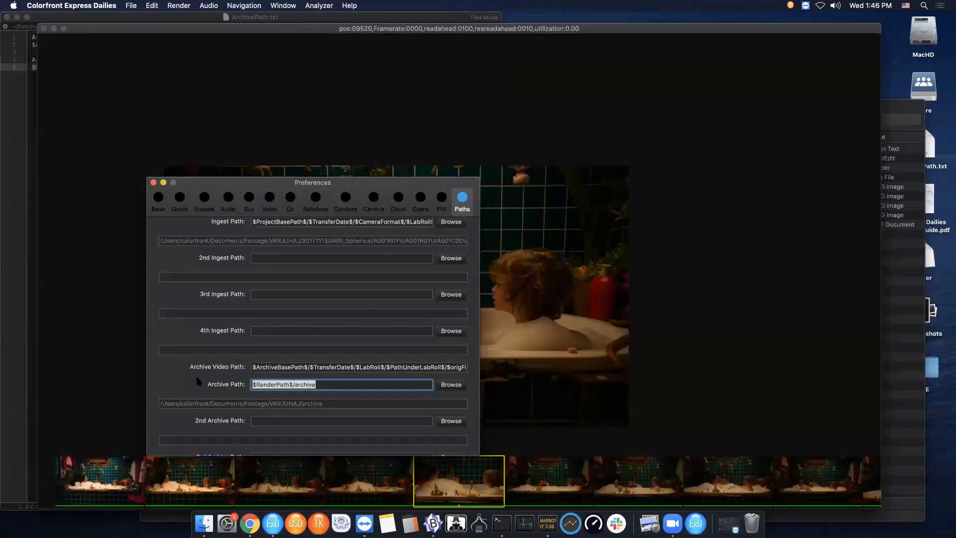
{"action": "key", "text": "super+v"}
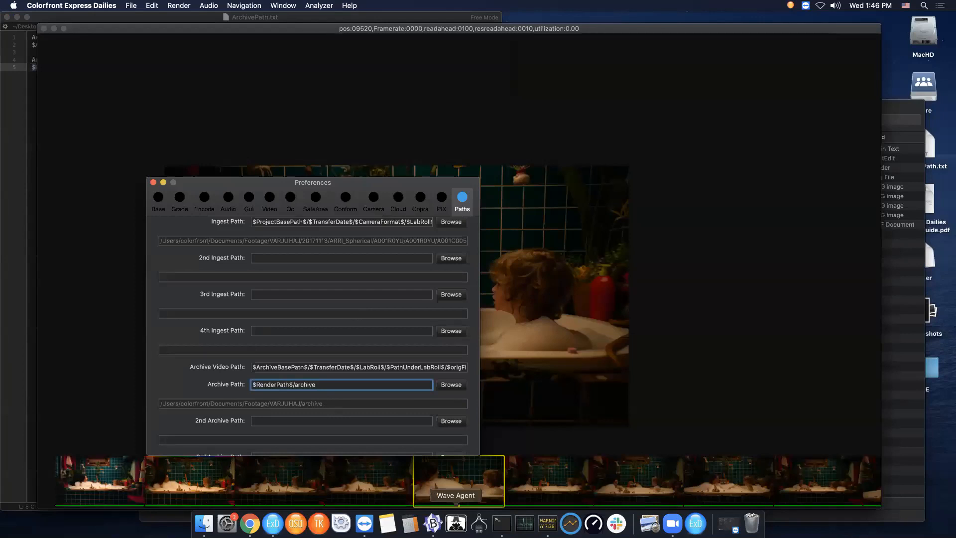
- Replace the Archive Video Path with $ArchiveBasePath$/$TransferDate$/$ClipName$/$origFileType$/$origFileName$ copied from ArchivePath.txt
{"action": "left_click", "coordinate": [433, 524]}
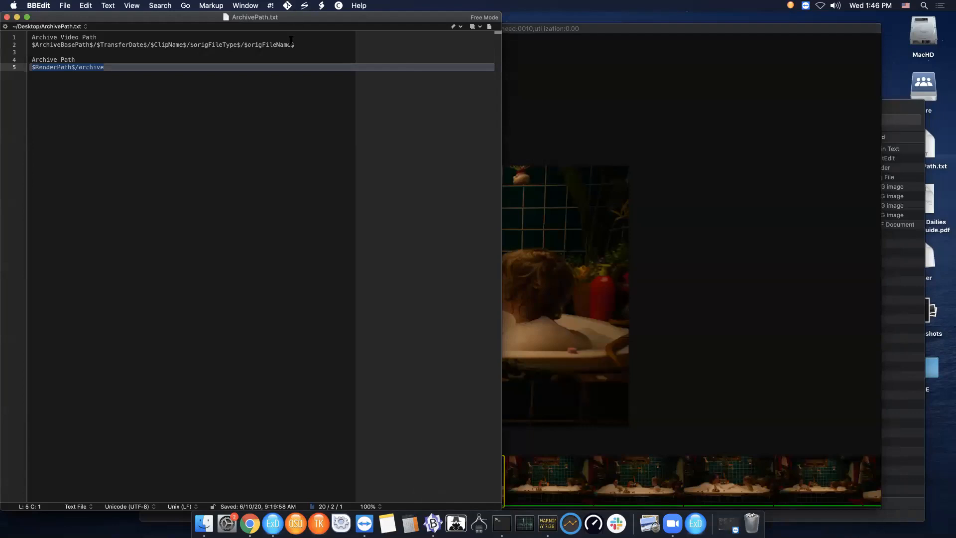
{"action": "left_click_drag", "start_coordinate": [295, 44], "coordinate": [5, 46]}
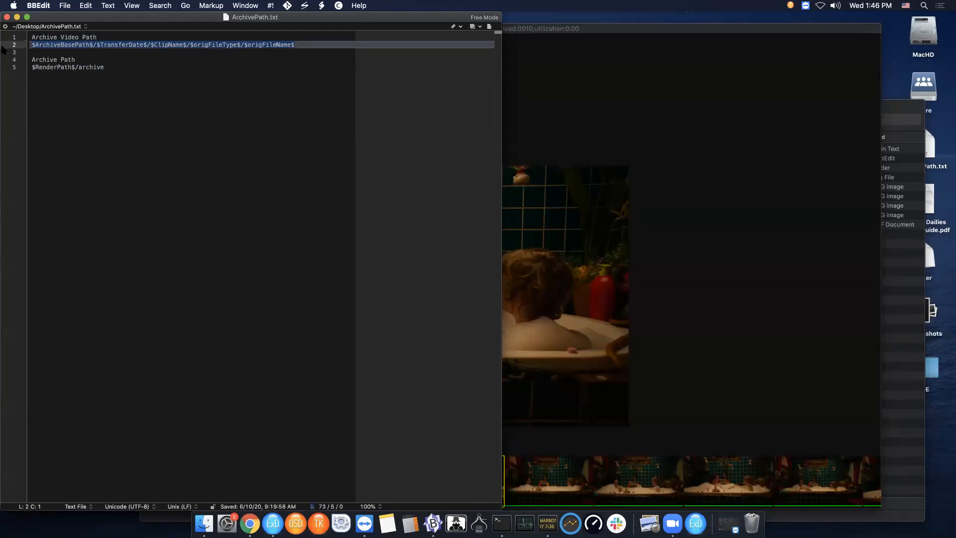
{"action": "left_click", "coordinate": [650, 311]}
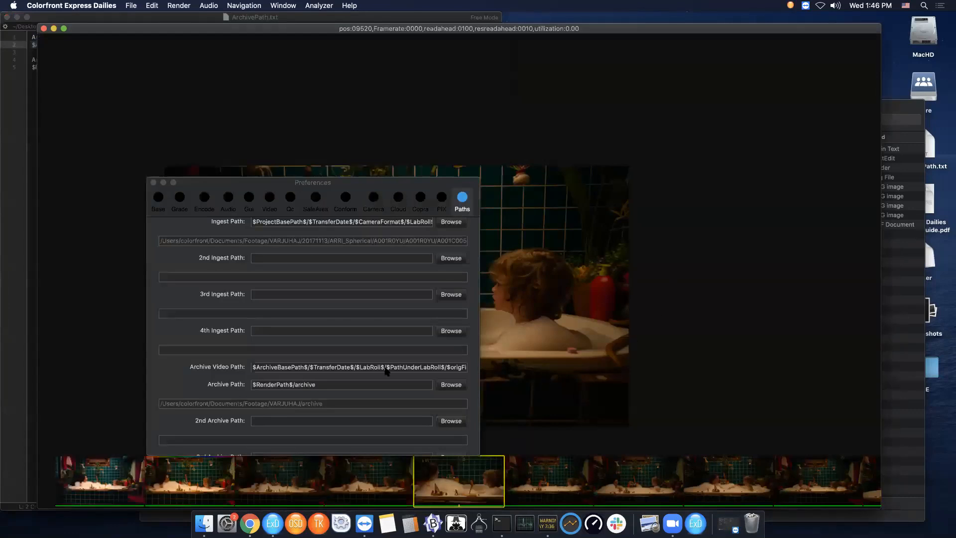
{"action": "key", "text": "super+a"}
{"action": "key", "text": "BackSpace"}
{"action": "key", "text": "super+v"}
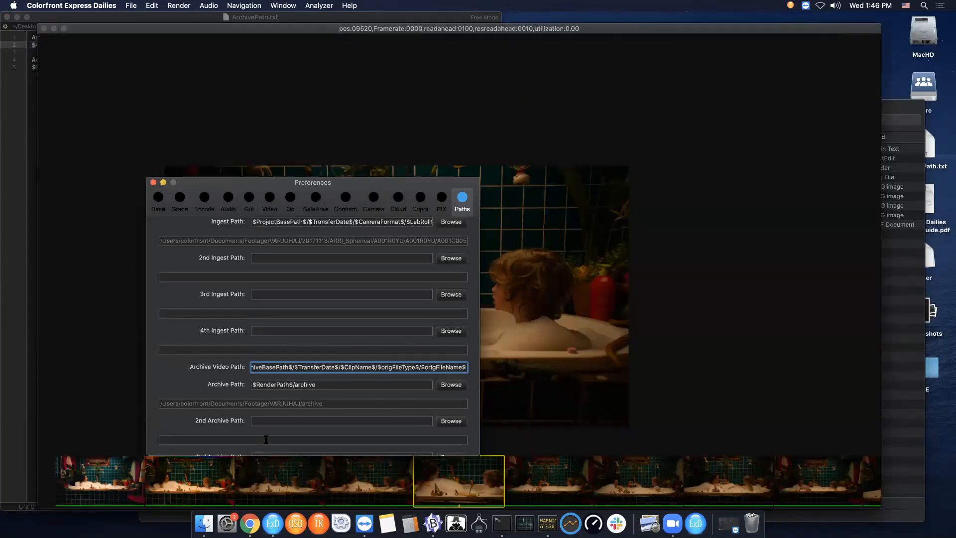
- Examine the variables in the Archive Video Path and Archive Path fields, then close Preferences
{"action": "scroll", "coordinate": [309, 382], "scroll_direction": "up", "scroll_amount": 1}
{"action": "scroll", "coordinate": [309, 381], "scroll_direction": "down", "scroll_amount": 5}
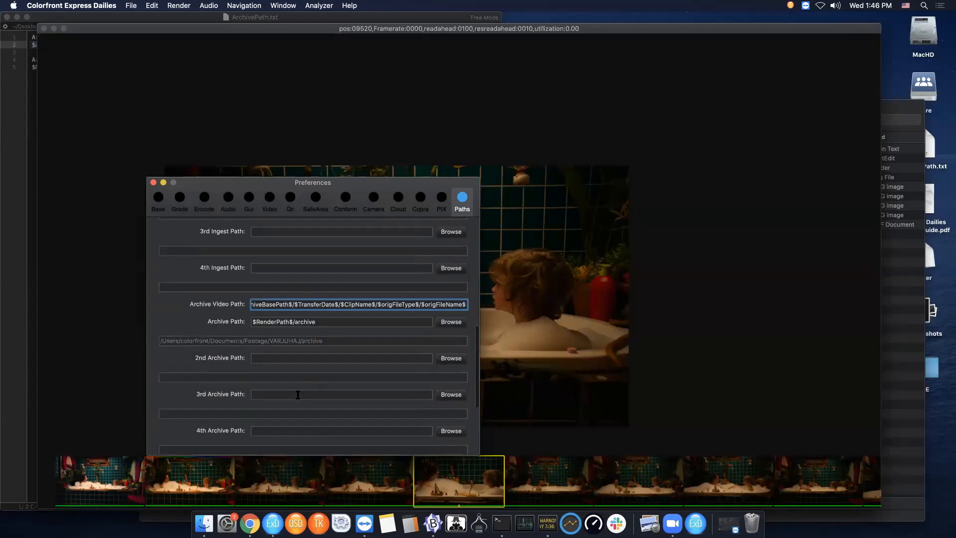
{"action": "scroll", "coordinate": [319, 354], "scroll_direction": "up", "scroll_amount": 3}
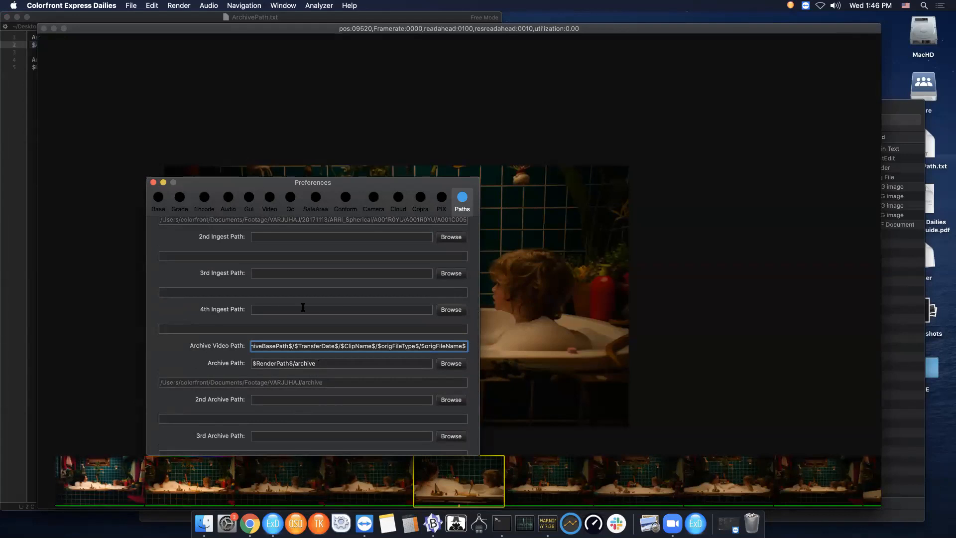
{"action": "left_click_drag", "start_coordinate": [292, 346], "coordinate": [243, 345]}
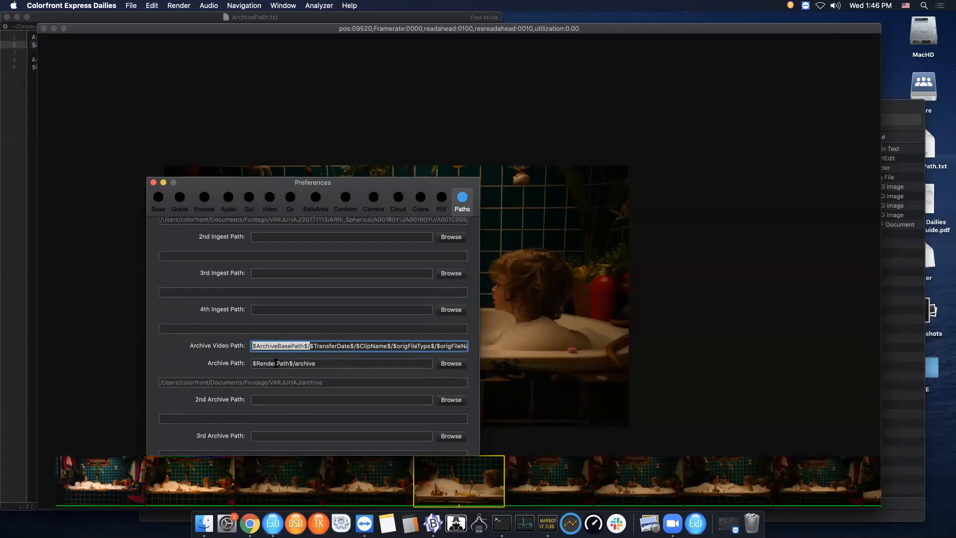
{"action": "left_click_drag", "start_coordinate": [315, 347], "coordinate": [430, 347]}
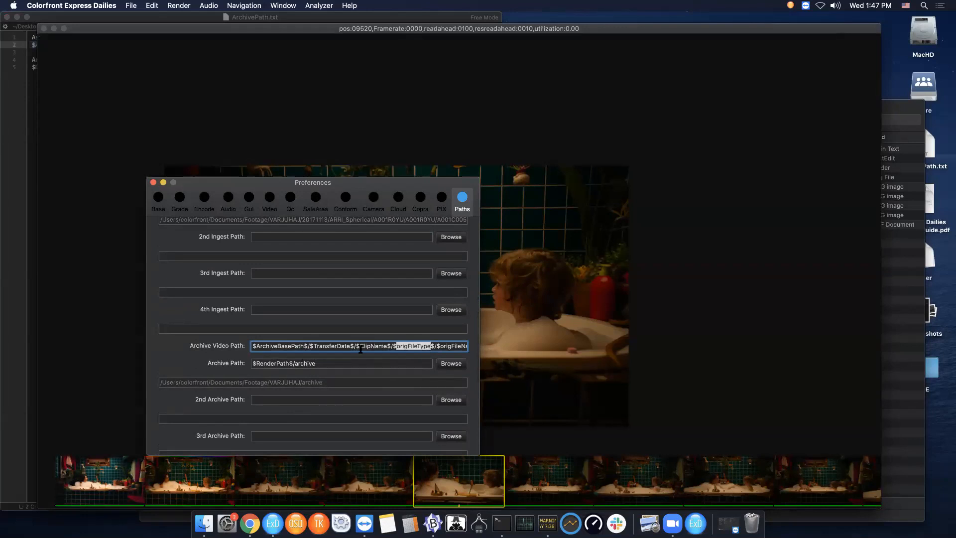
{"action": "left_click", "coordinate": [436, 346]}
{"action": "left_click_drag", "start_coordinate": [435, 346], "coordinate": [479, 350]}
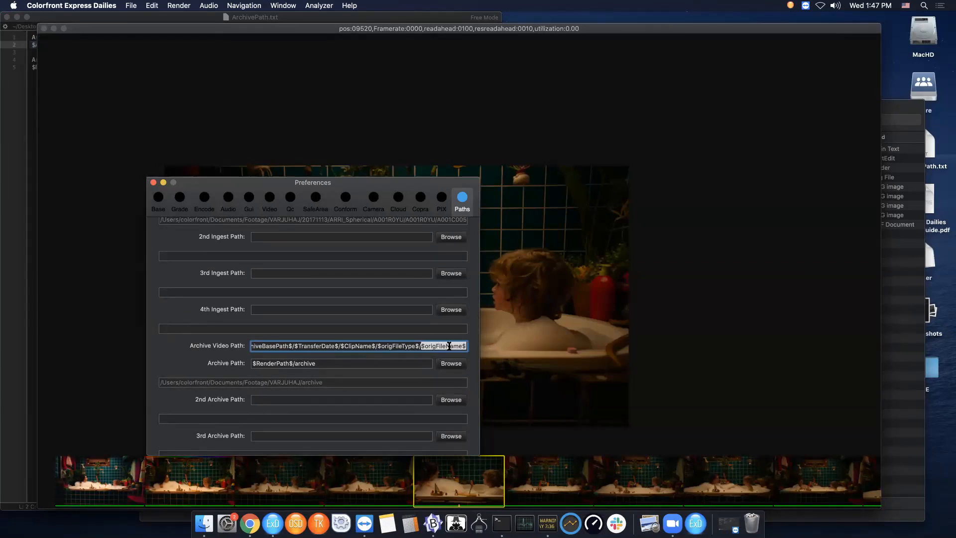
{"action": "left_click", "coordinate": [320, 363]}
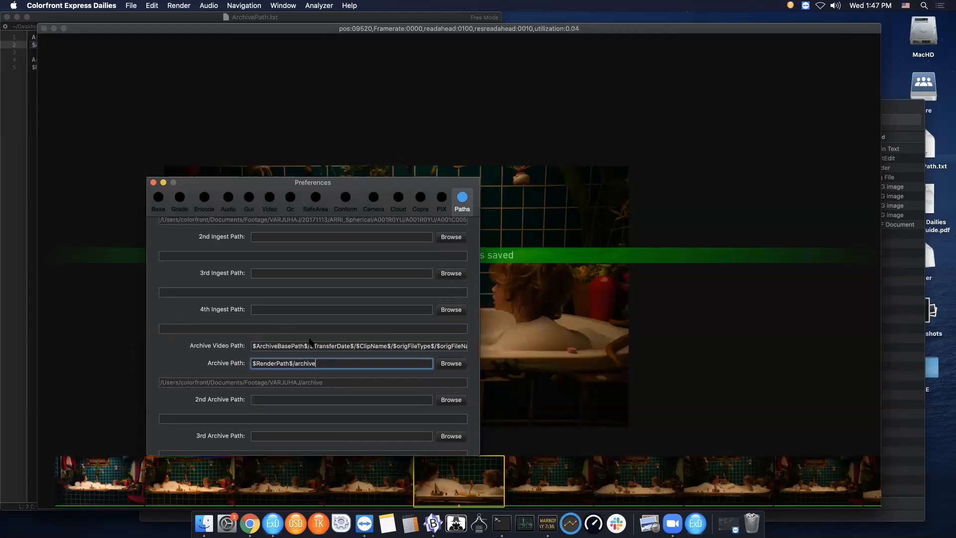
{"action": "left_click", "coordinate": [153, 182]}
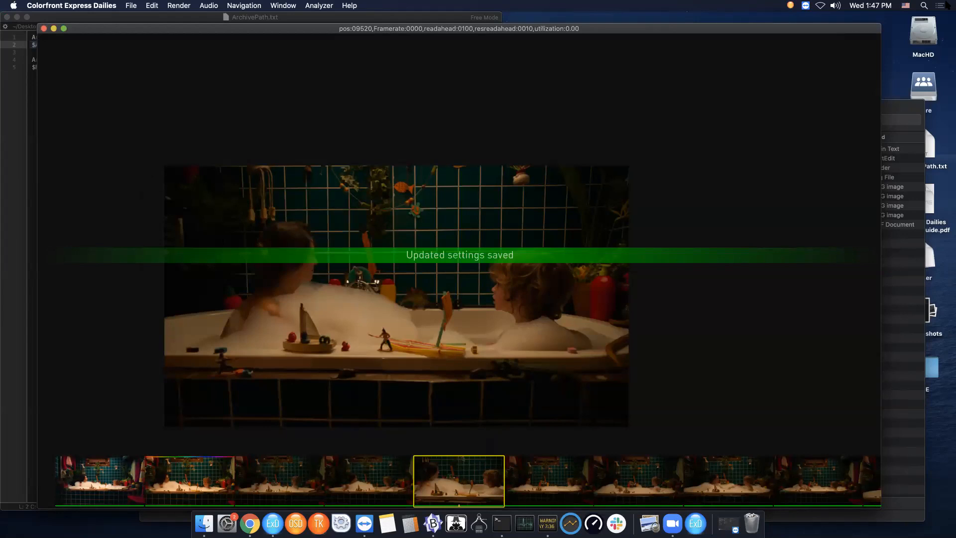
- Open the render queue from the ExD Render Tray to review recent jobs, then close it
{"action": "left_click", "coordinate": [790, 6]}
{"action": "left_click", "coordinate": [792, 5]}
{"action": "left_click", "coordinate": [790, 6]}
{"action": "left_click", "coordinate": [809, 96]}
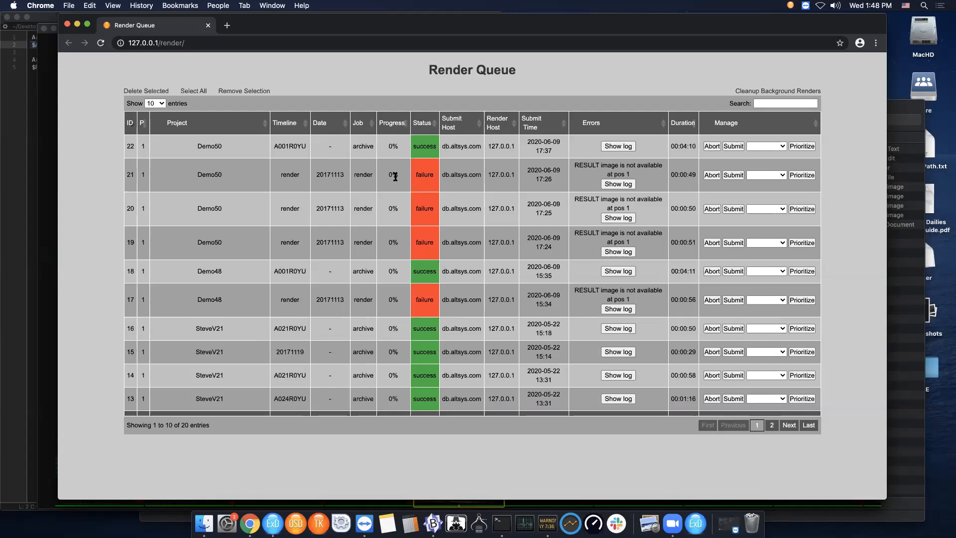
{"action": "left_click", "coordinate": [68, 24]}
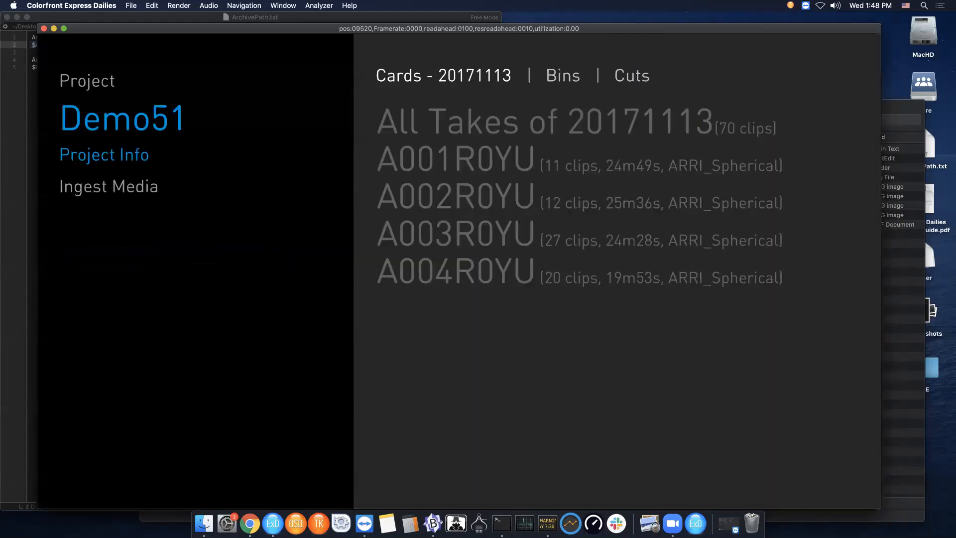
- Inspect the archive2 folder inside the VARJUHAJ footage folder in Finder, then return to Express Dailies
{"action": "left_click", "coordinate": [906, 426]}
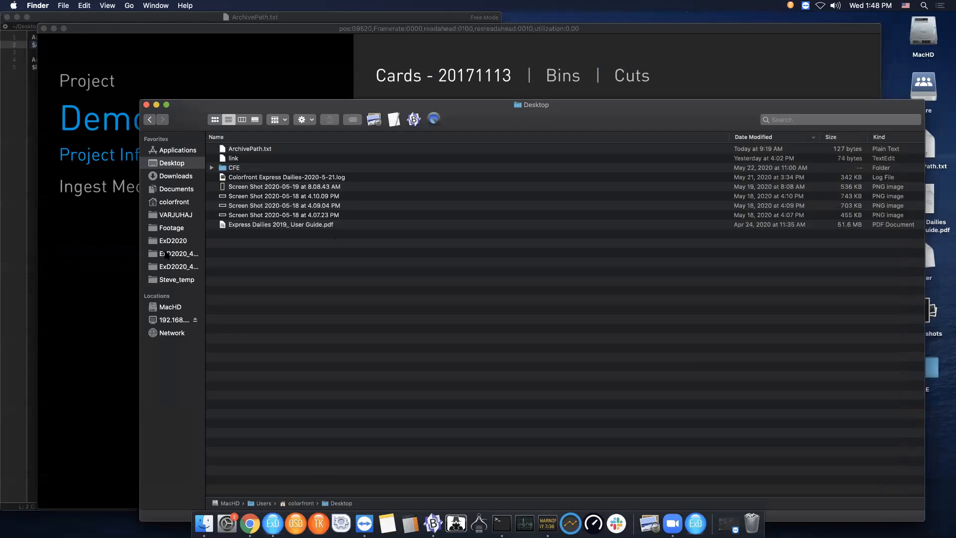
{"action": "left_click", "coordinate": [178, 217]}
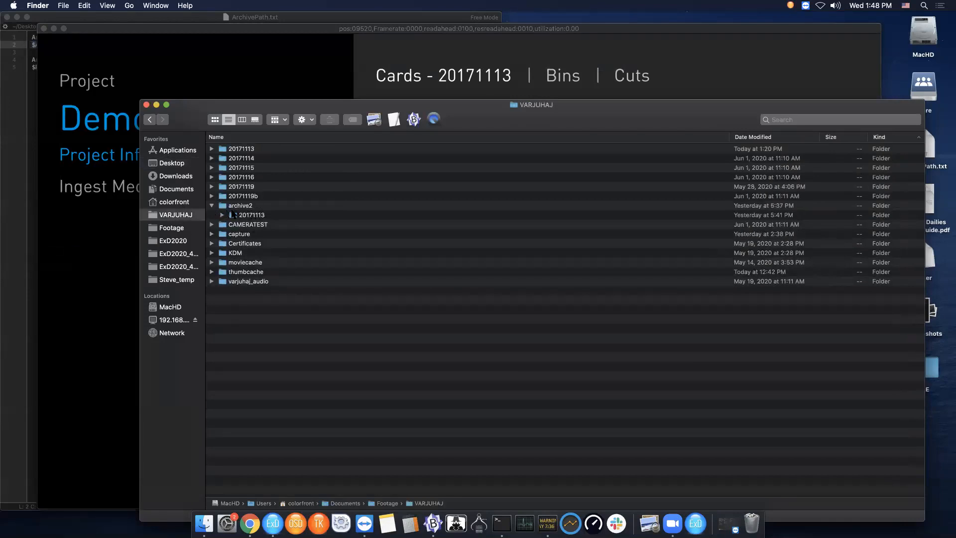
{"action": "left_click", "coordinate": [222, 215]}
{"action": "left_click", "coordinate": [102, 398]}
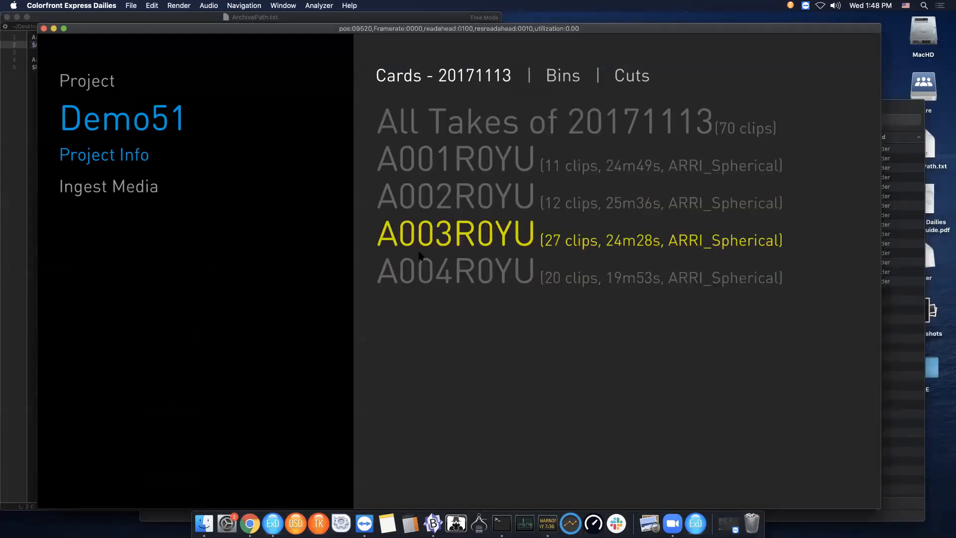
- Archive camera card A001R0YU to MacHD, entering 123456 as the drive's ID/barcode
{"action": "left_click", "coordinate": [431, 164]}
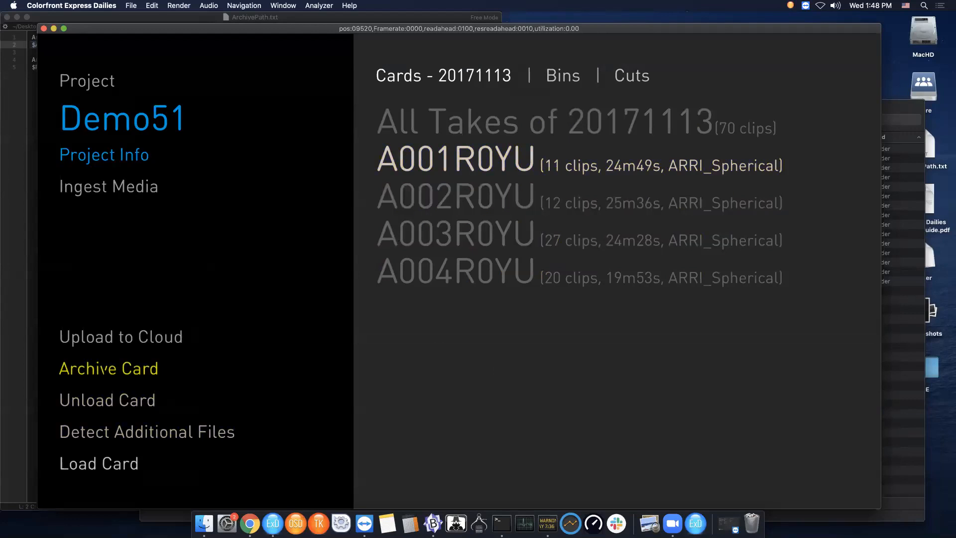
{"action": "key", "text": "Return"}
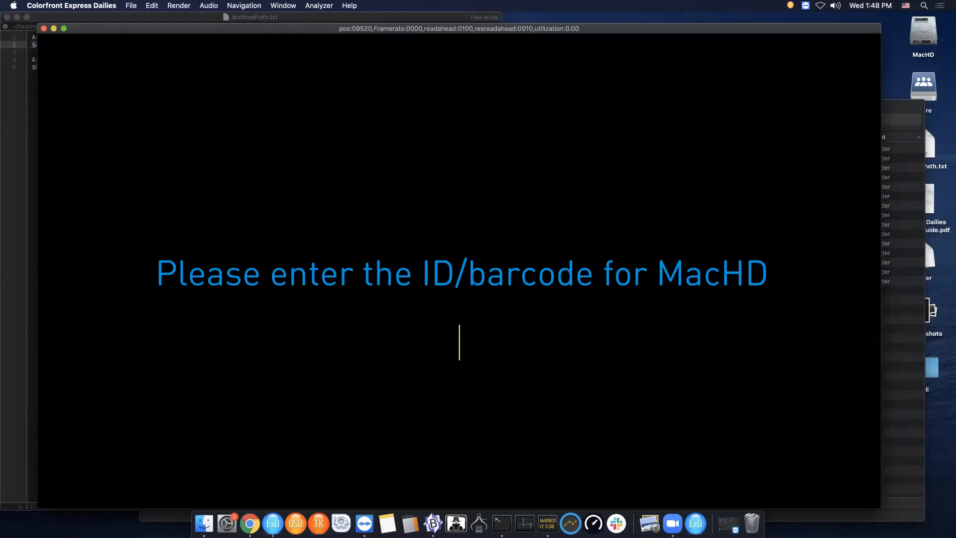
{"action": "type", "text": "123456"}
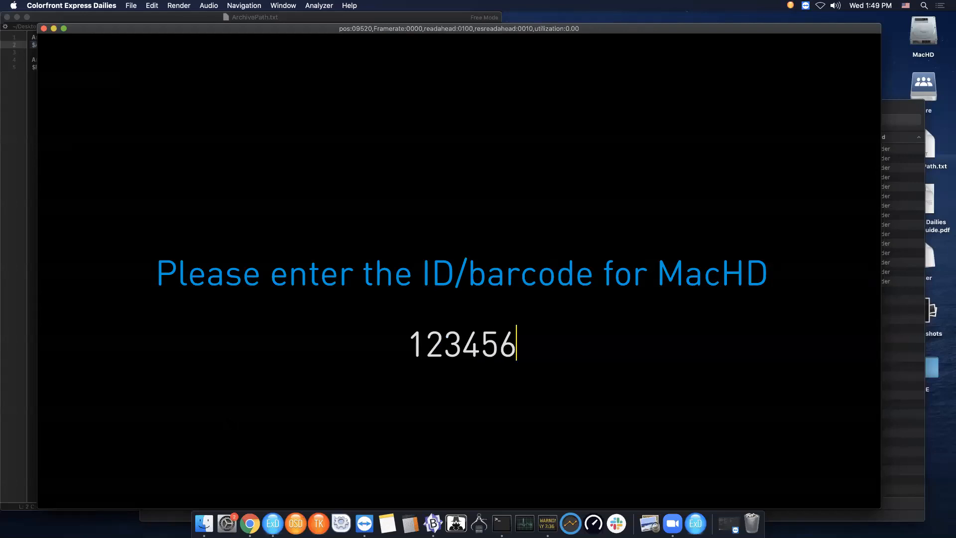
{"action": "key", "text": "Return"}
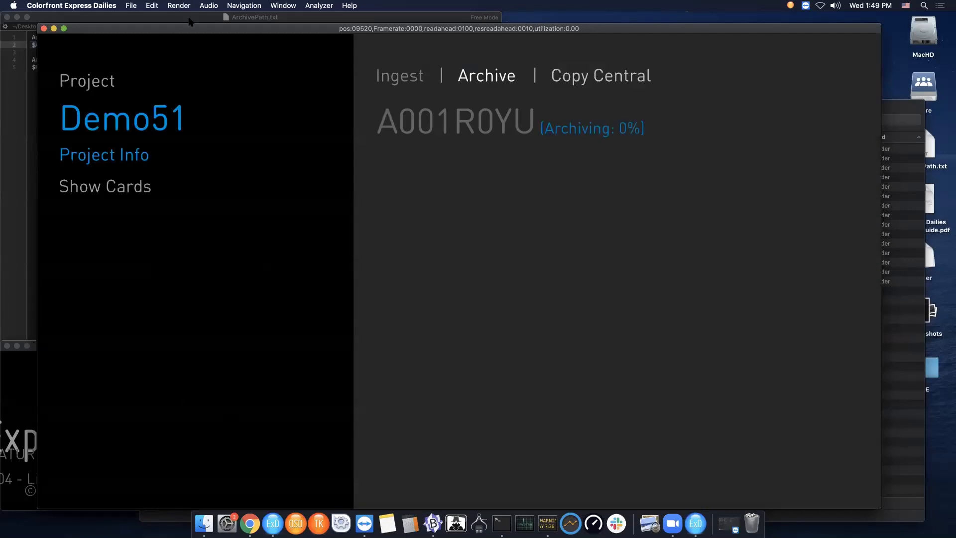
- Rearrange the windows and browse the clip folders inside archive2/20171113 in Finder to inspect the archived Picture and Audio files
{"action": "left_click_drag", "start_coordinate": [193, 30], "coordinate": [382, 31]}
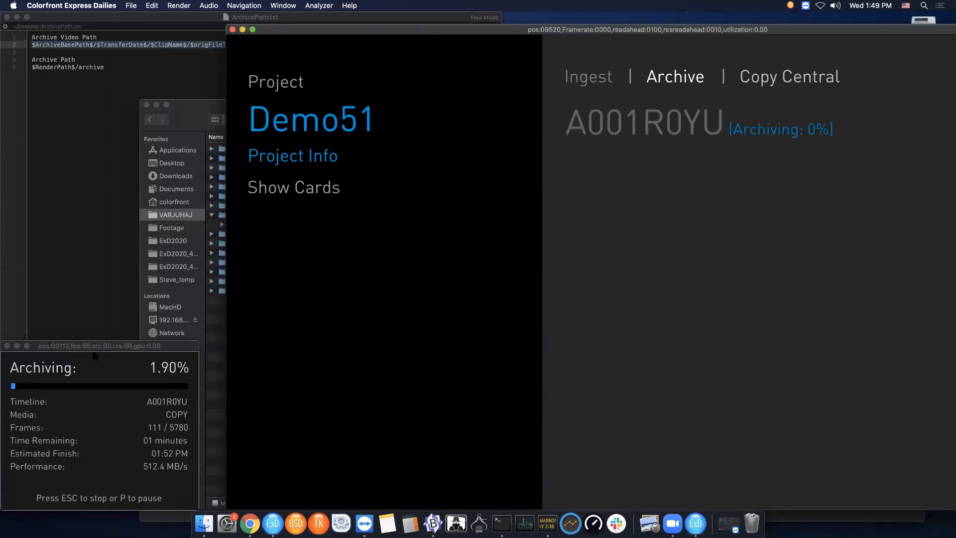
{"action": "left_click", "coordinate": [115, 346]}
{"action": "left_click_drag", "start_coordinate": [115, 346], "coordinate": [125, 345]}
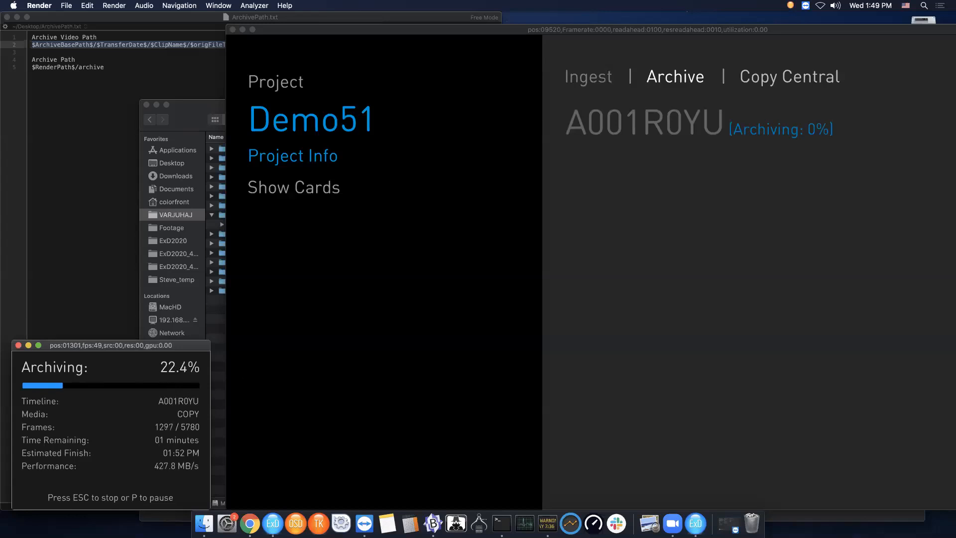
{"action": "left_click", "coordinate": [212, 110]}
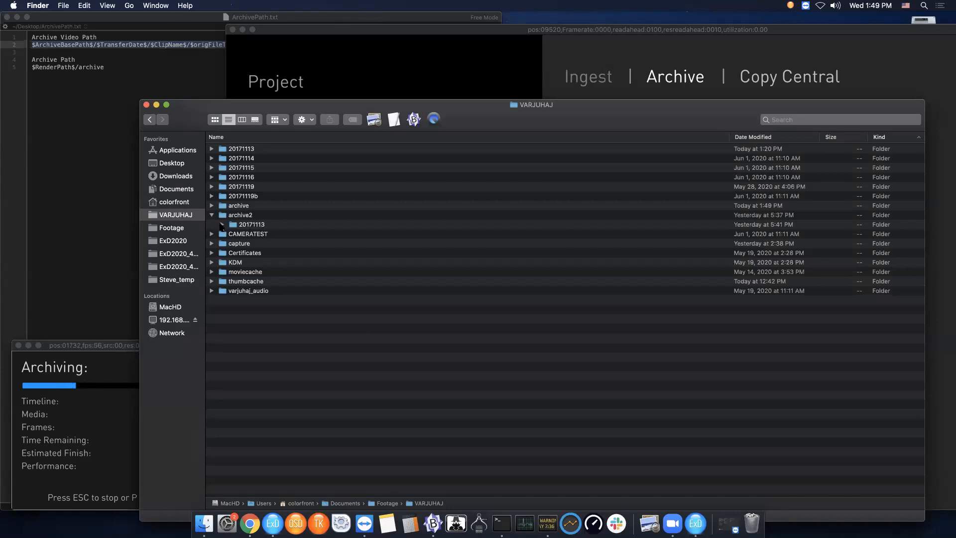
{"action": "left_click", "coordinate": [222, 225]}
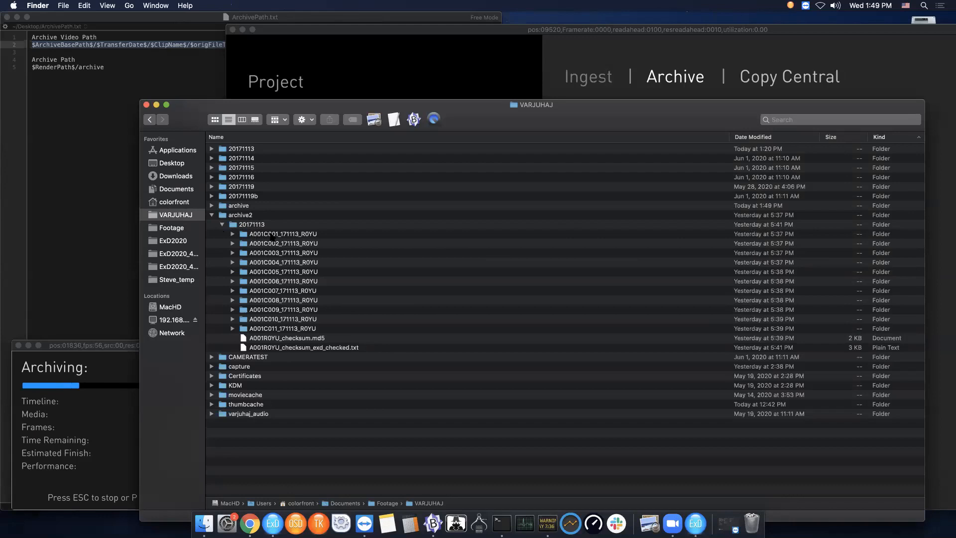
{"action": "left_click", "coordinate": [233, 235]}
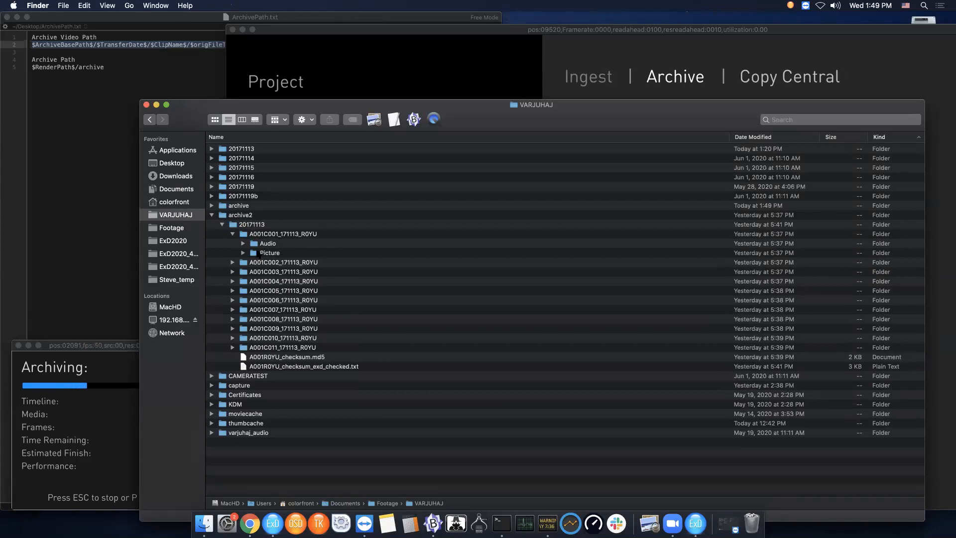
{"action": "left_click", "coordinate": [243, 253]}
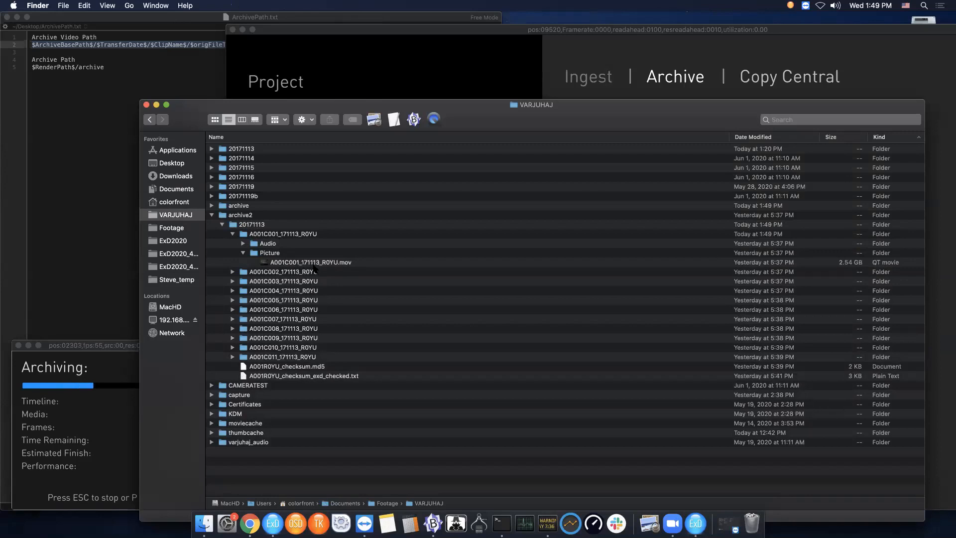
{"action": "left_click", "coordinate": [243, 253]}
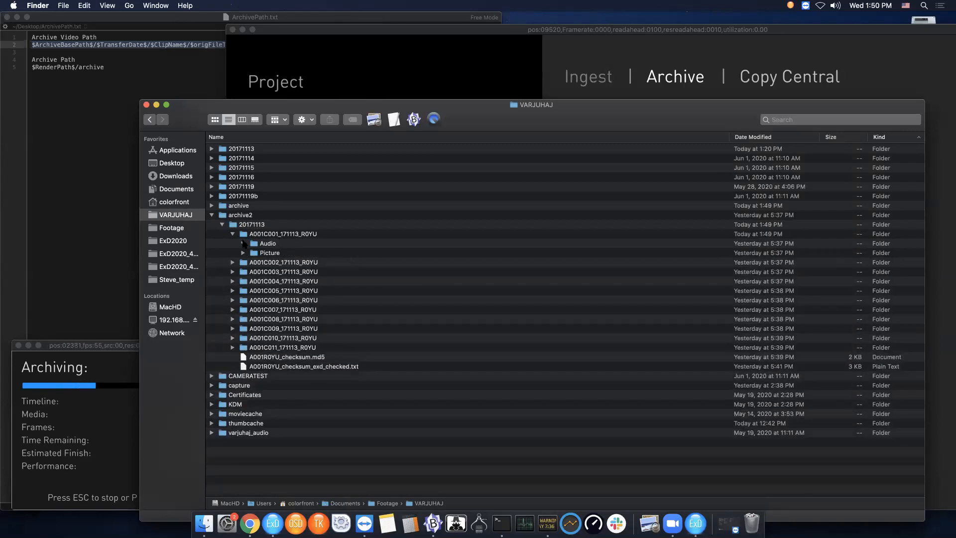
{"action": "left_click", "coordinate": [243, 243]}
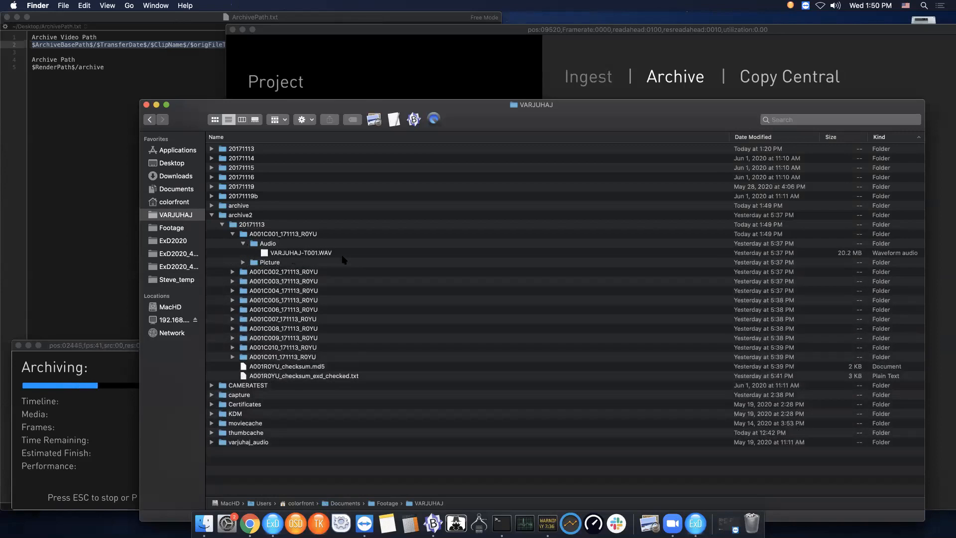
{"action": "left_click", "coordinate": [243, 244]}
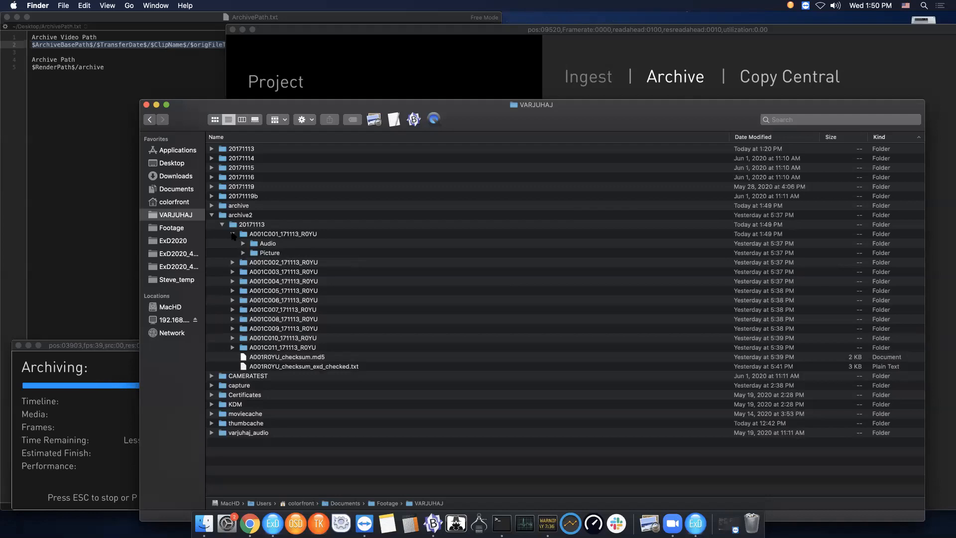
{"action": "left_click", "coordinate": [232, 234]}
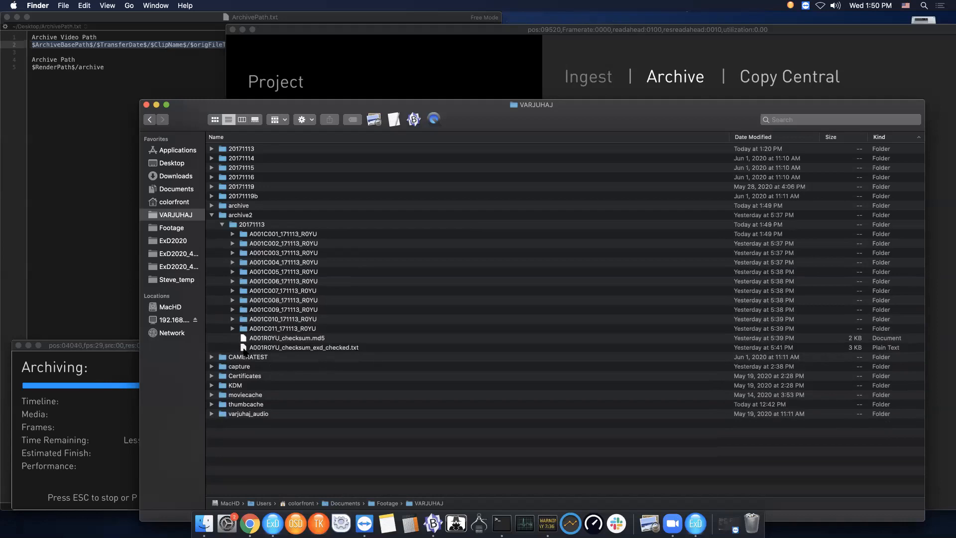
- Open A001R0YU_checksum_exd_checked.txt in BBEdit, examine its passed and failed summary line, and close it
{"action": "left_click", "coordinate": [244, 348]}
{"action": "left_click_drag", "start_coordinate": [243, 349], "coordinate": [414, 121]}
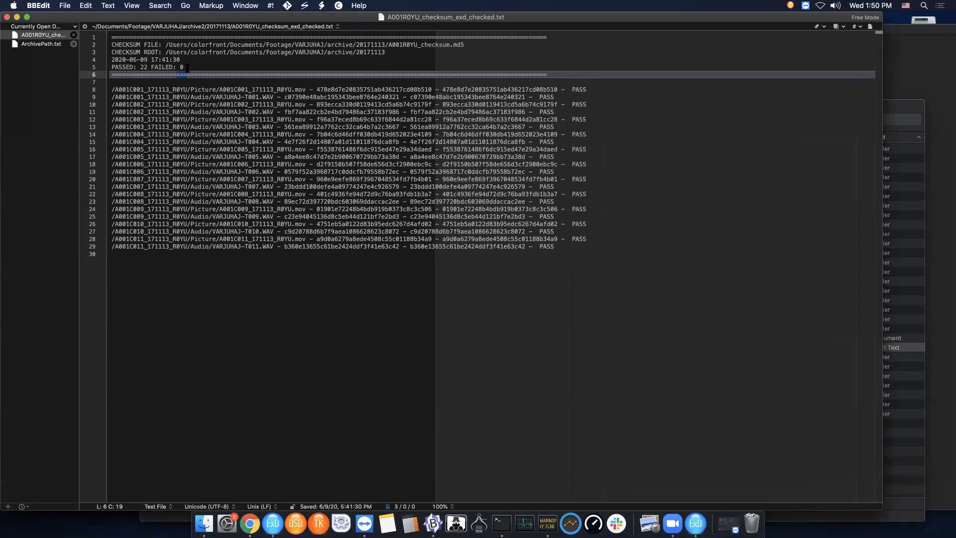
{"action": "left_click_drag", "start_coordinate": [187, 66], "coordinate": [110, 67]}
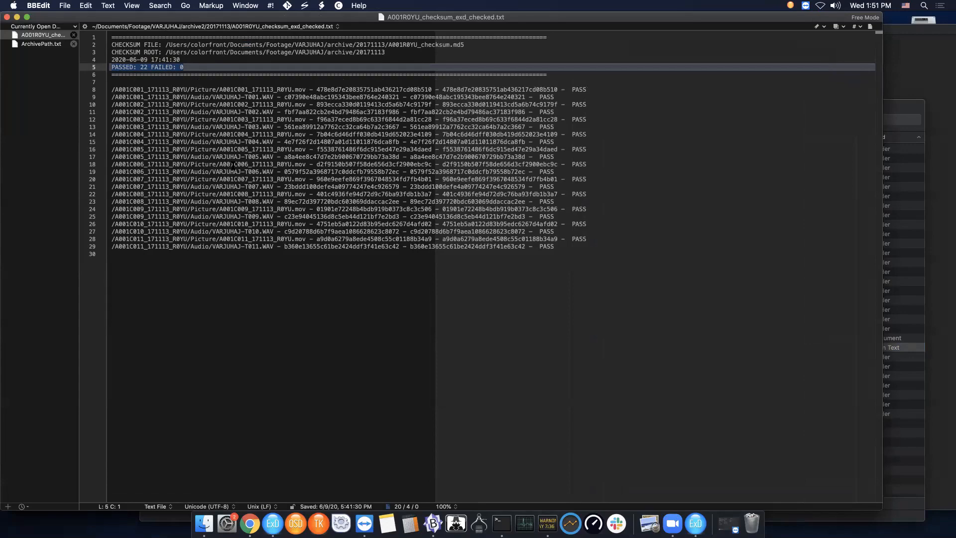
{"action": "left_click", "coordinate": [6, 17]}
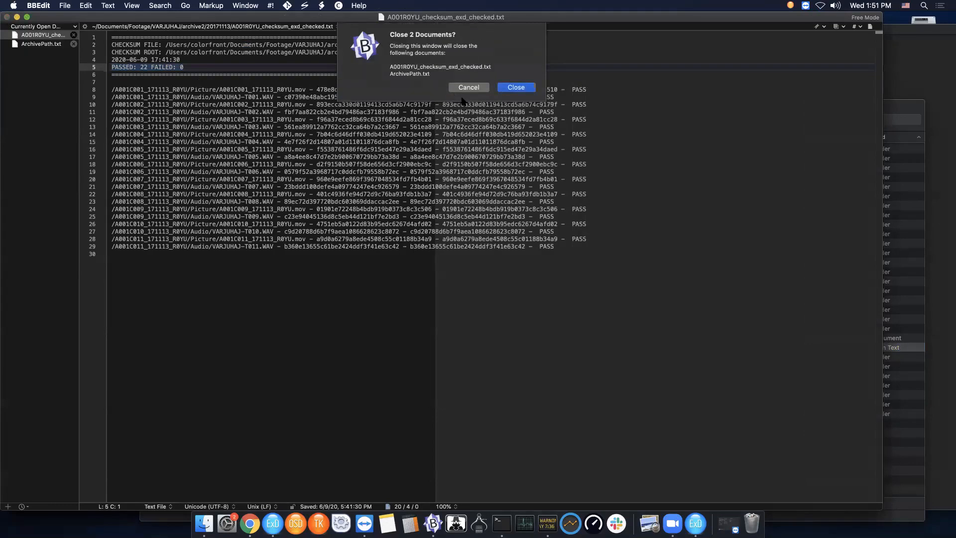
{"action": "left_click", "coordinate": [520, 88]}
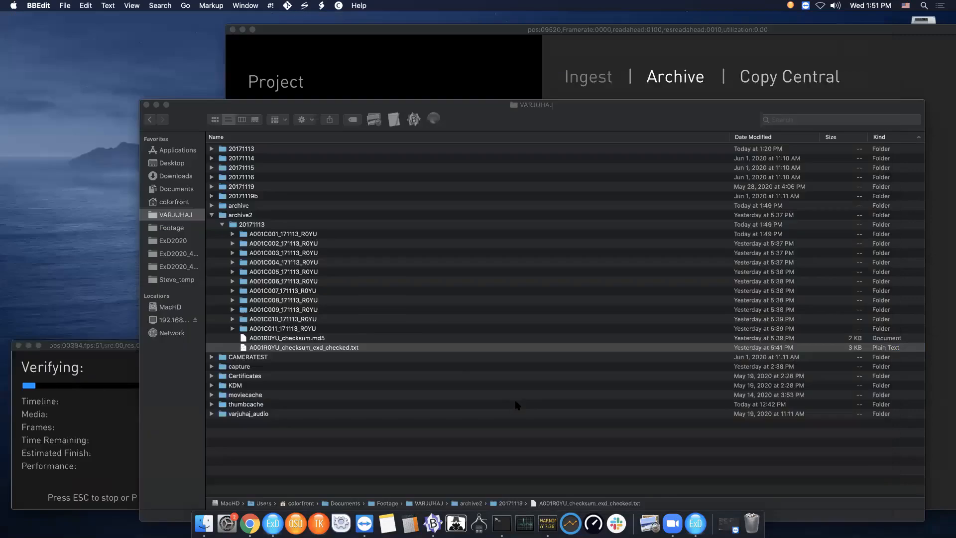
- Preview A001R0YU_checksum.md5, open it in BBEdit to review the checksums, and close it
{"action": "left_click", "coordinate": [242, 344]}
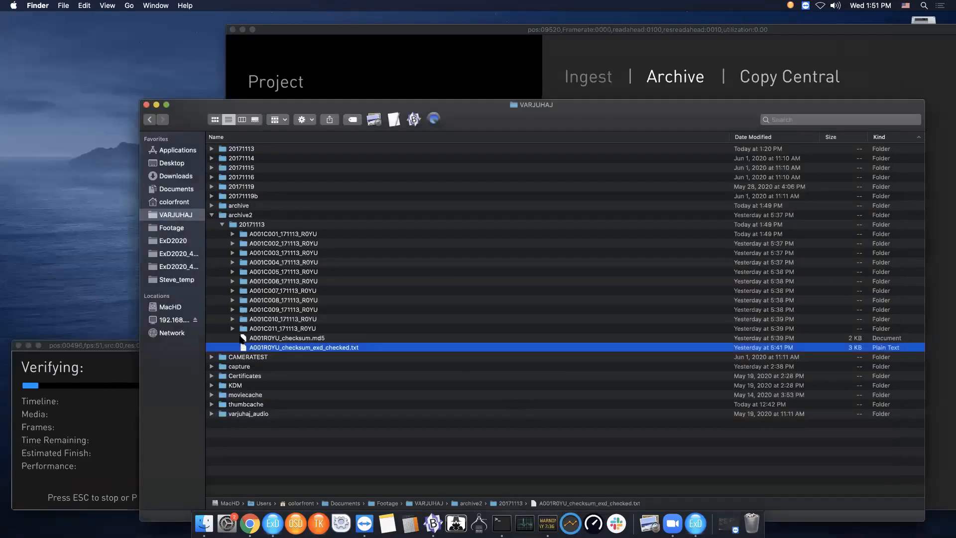
{"action": "left_click", "coordinate": [242, 338]}
{"action": "key", "text": "space"}
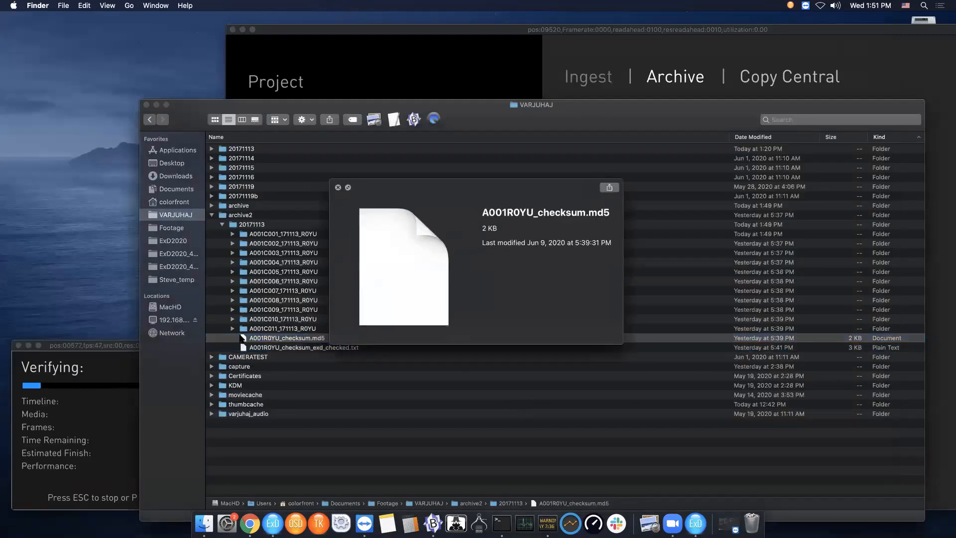
{"action": "key", "text": "space"}
{"action": "left_click_drag", "start_coordinate": [242, 337], "coordinate": [414, 119]}
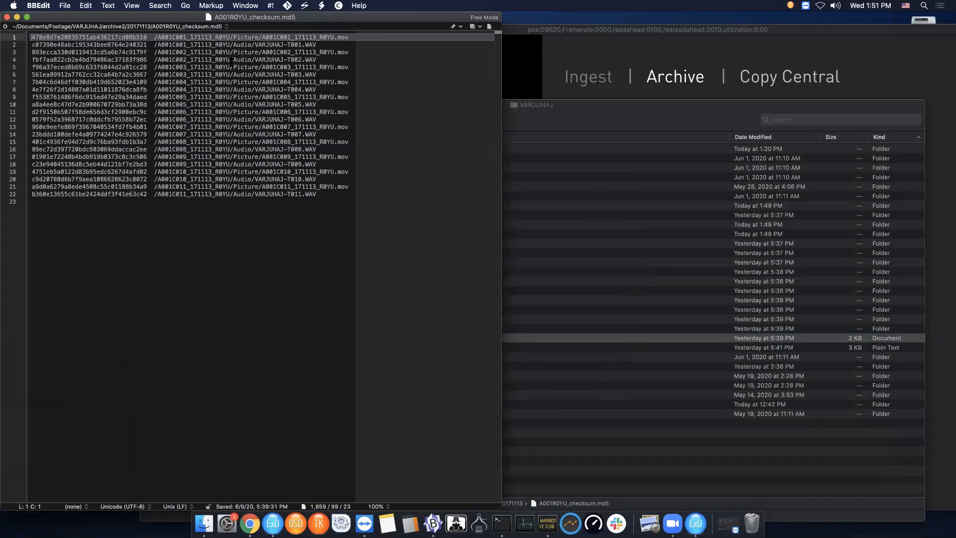
{"action": "left_click_drag", "start_coordinate": [93, 17], "coordinate": [184, 50]}
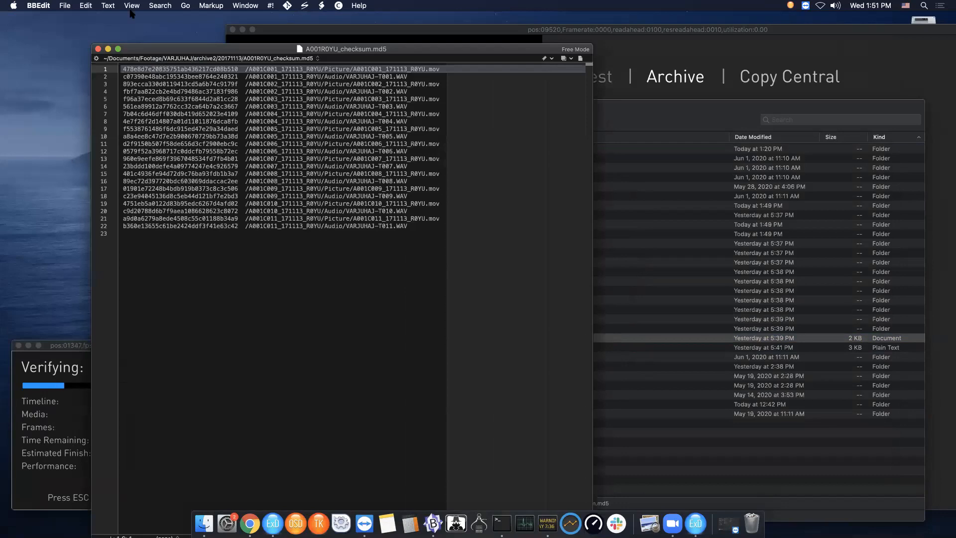
{"action": "left_click", "coordinate": [98, 49]}
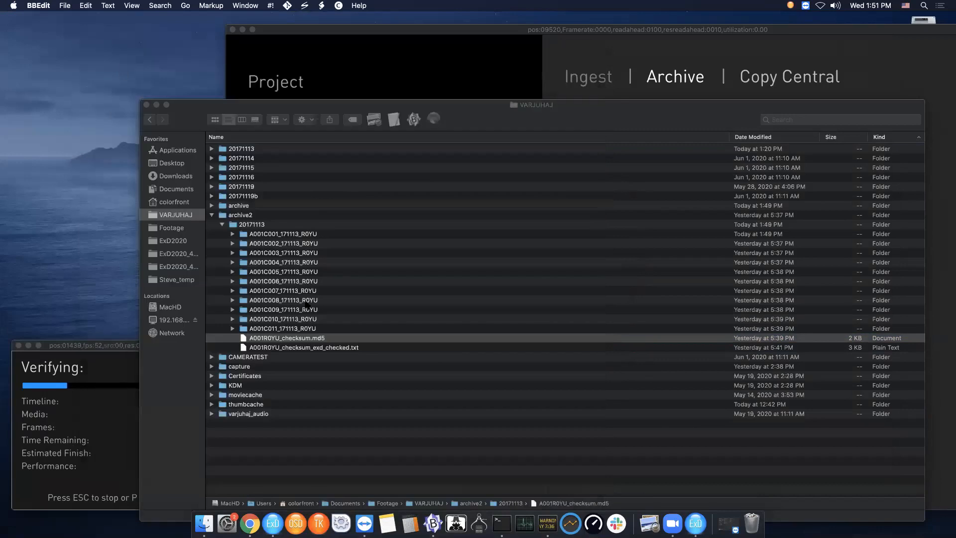
- Collapse the archive and archive2 folders in the Finder list
{"action": "left_click", "coordinate": [109, 362]}
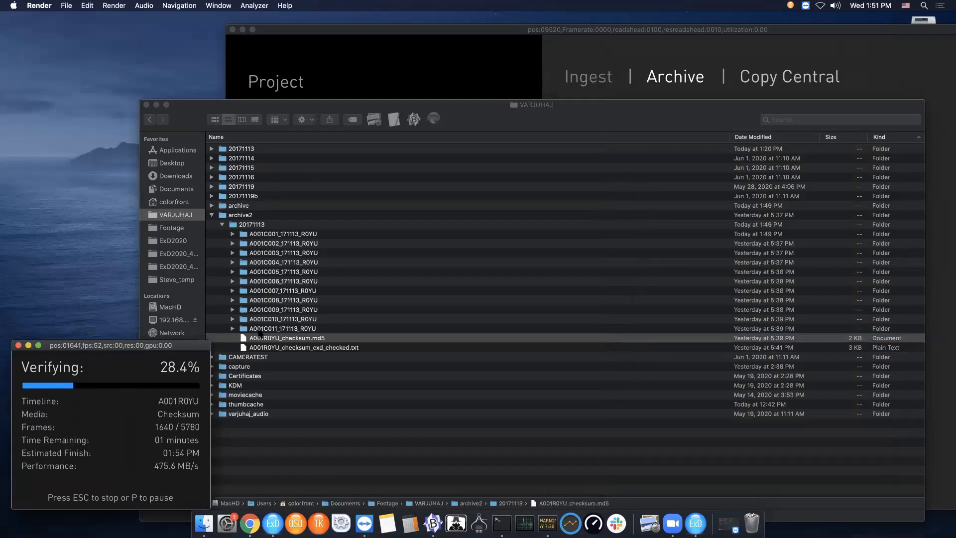
{"action": "left_click", "coordinate": [211, 205]}
{"action": "left_click", "coordinate": [212, 205]}
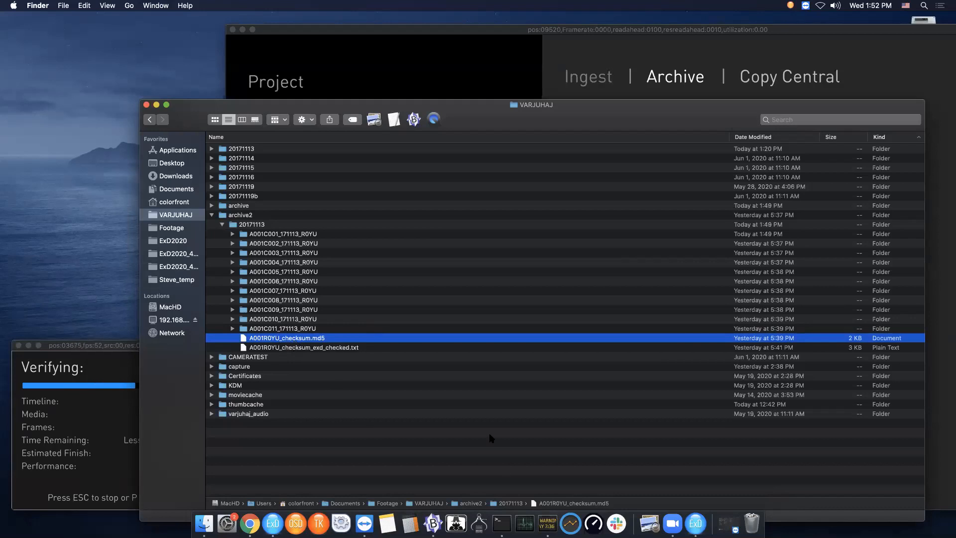
{"action": "left_click", "coordinate": [212, 216]}
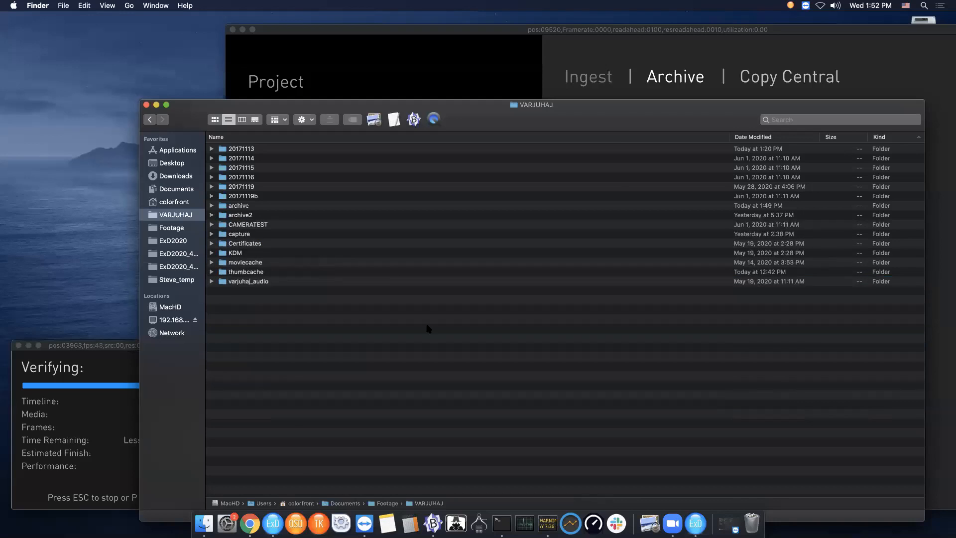
- Return to Express Dailies and open Copy Central to check the card's archive progress, then close it
{"action": "left_click", "coordinate": [273, 523]}
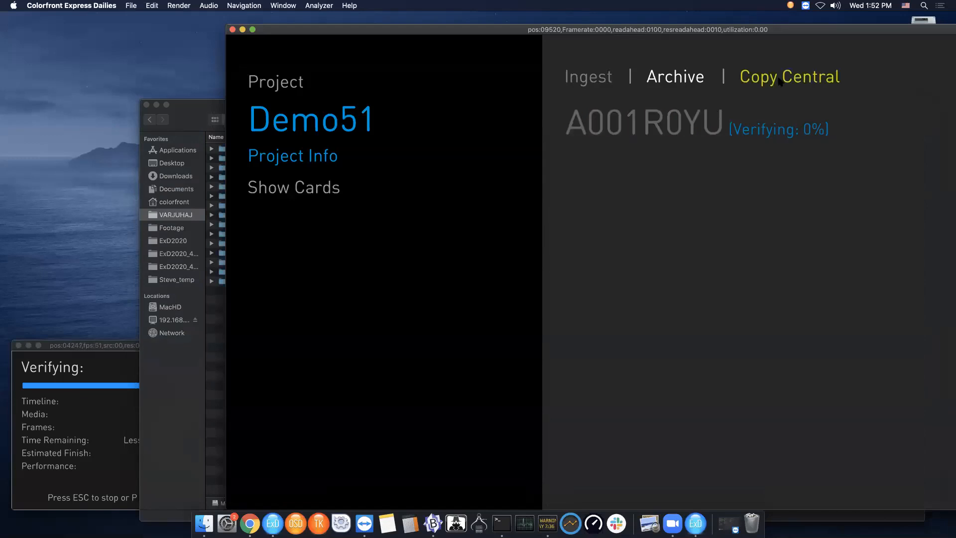
{"action": "left_click_drag", "start_coordinate": [735, 31], "coordinate": [593, 31]}
{"action": "left_click", "coordinate": [631, 79]}
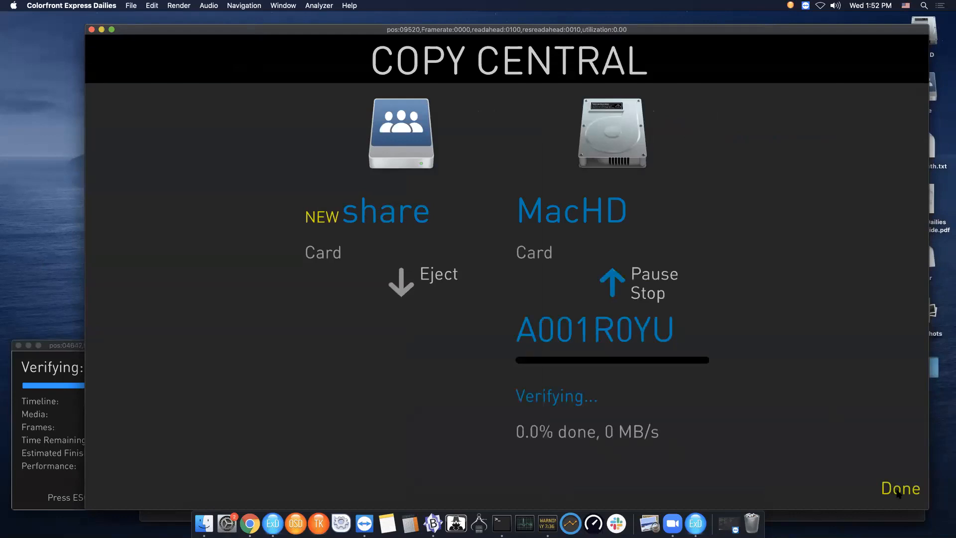
{"action": "left_click", "coordinate": [895, 491]}
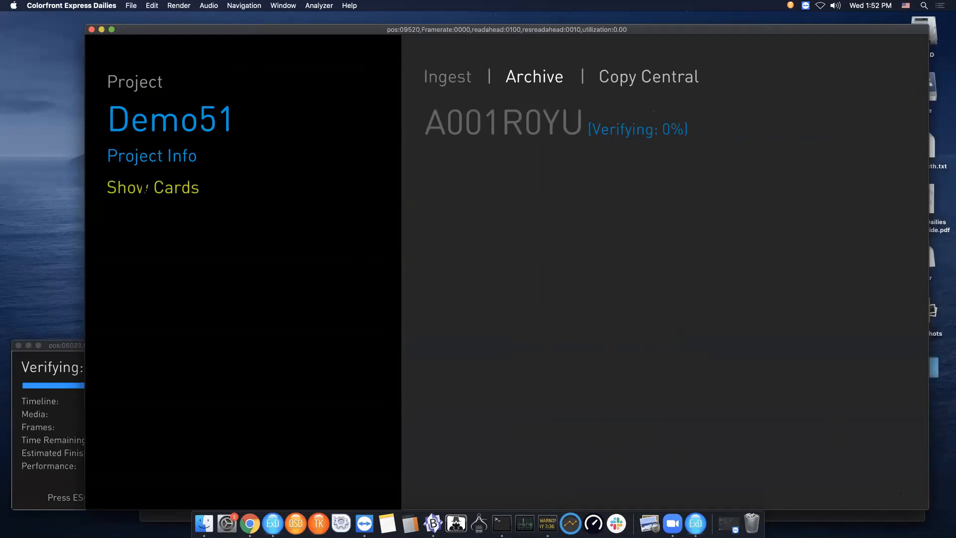
- Switch back to the card list and open All Takes of 20171113
{"action": "left_click", "coordinate": [146, 188]}
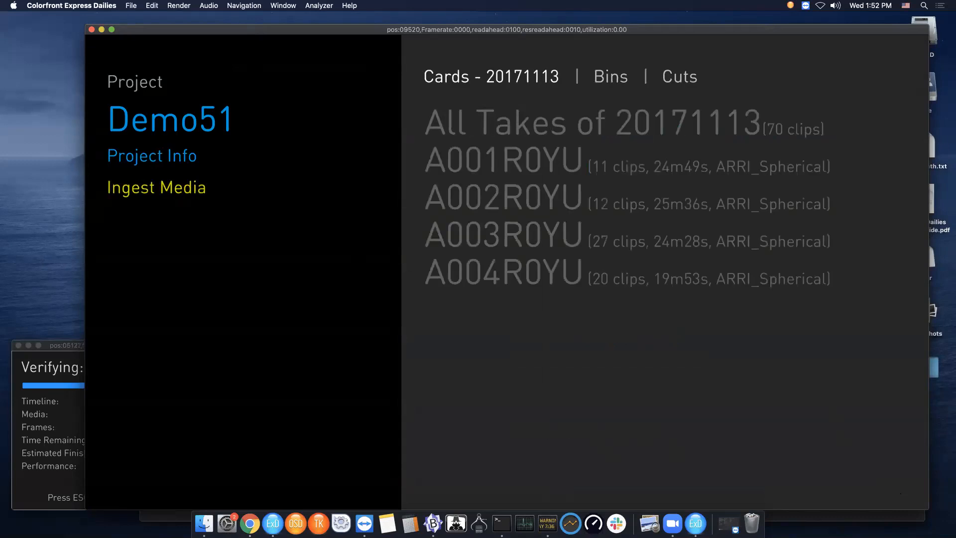
{"action": "left_click", "coordinate": [145, 188]}
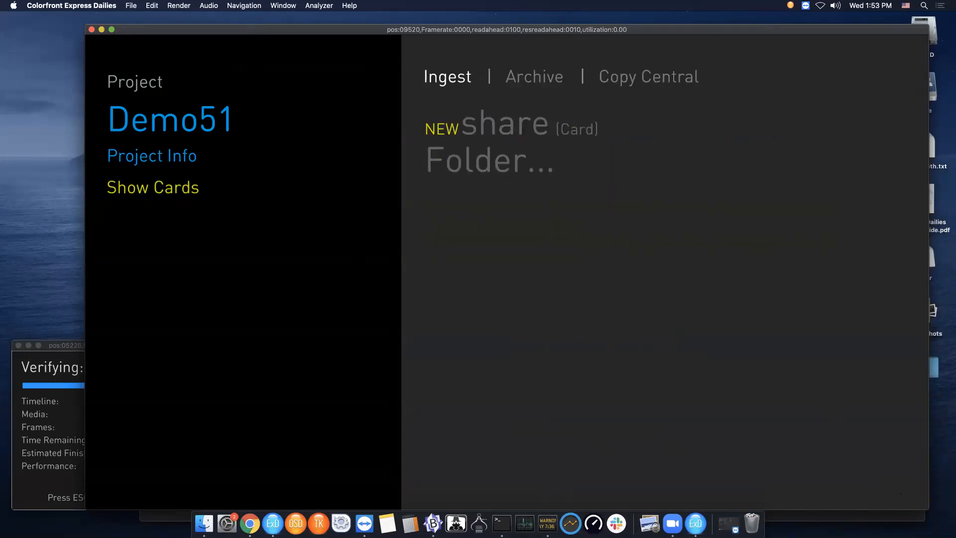
{"action": "left_click", "coordinate": [177, 188]}
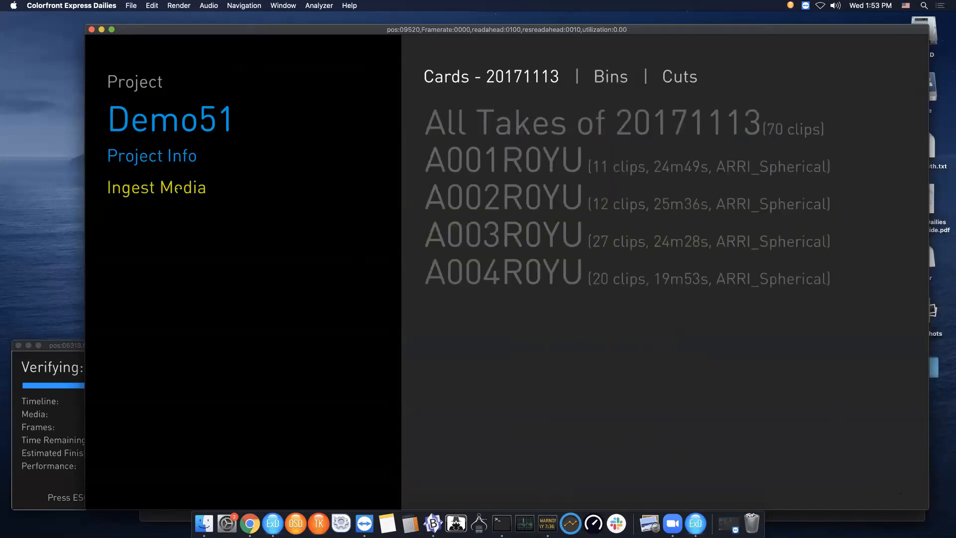
{"action": "left_click", "coordinate": [478, 124]}
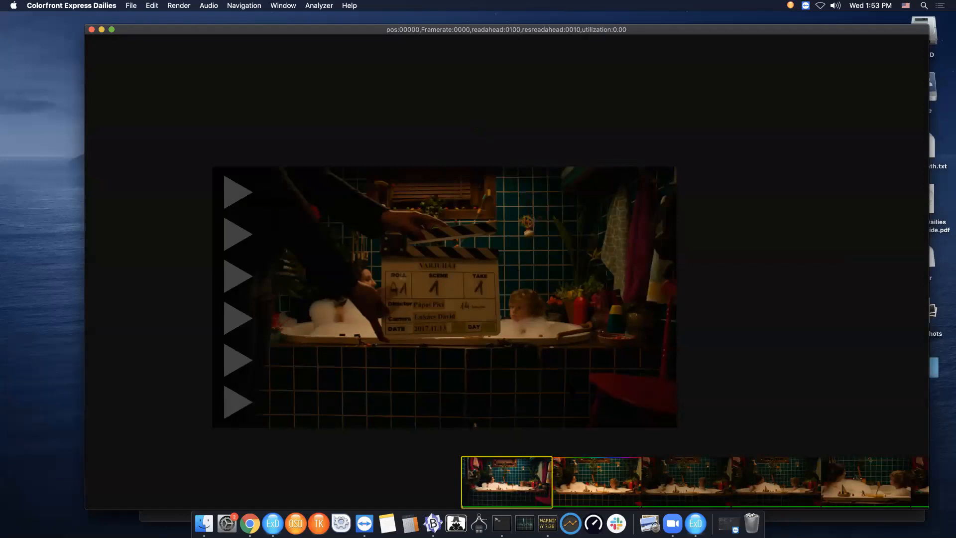
{"action": "left_click", "coordinate": [128, 5]}
{"action": "mouse_move", "coordinate": [177, 189]}
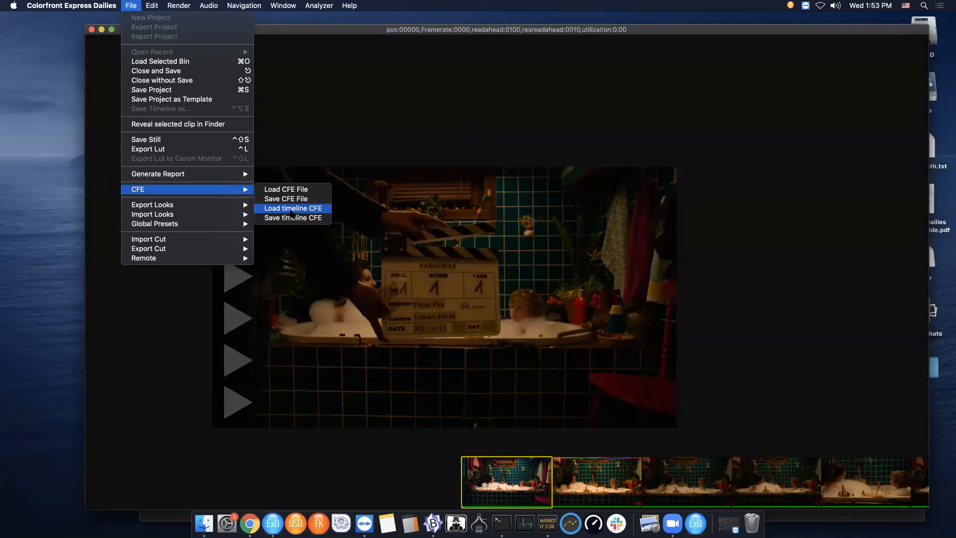
{"action": "left_click", "coordinate": [321, 208]}
{"action": "left_click", "coordinate": [311, 209]}
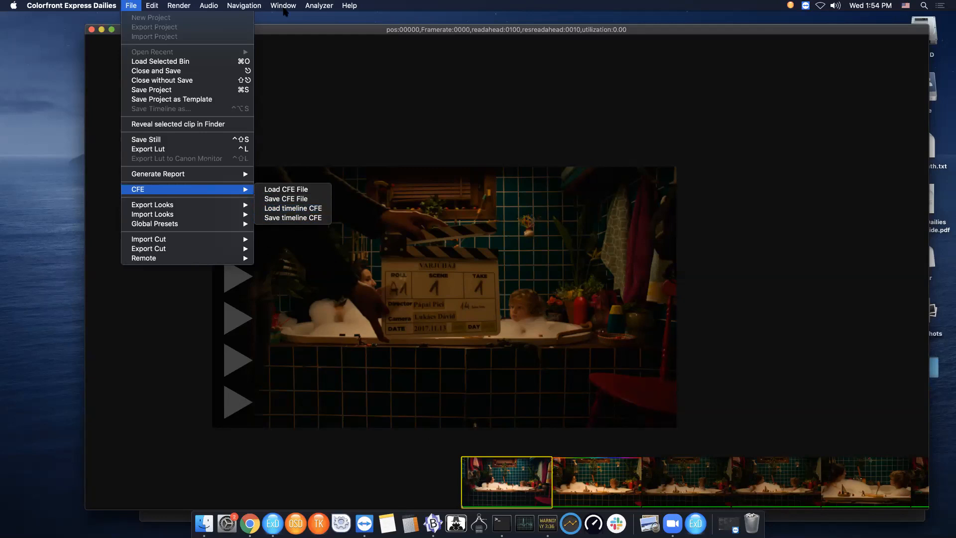
{"action": "left_click", "coordinate": [528, 498]}
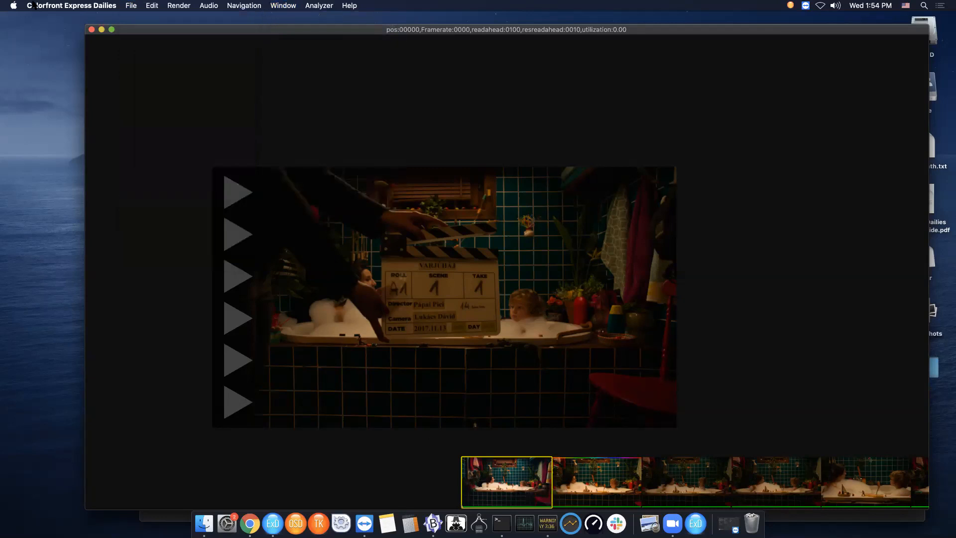
- Try to load a timeline CFE by opening the CFE folder on the Desktop
{"action": "left_click", "coordinate": [129, 6]}
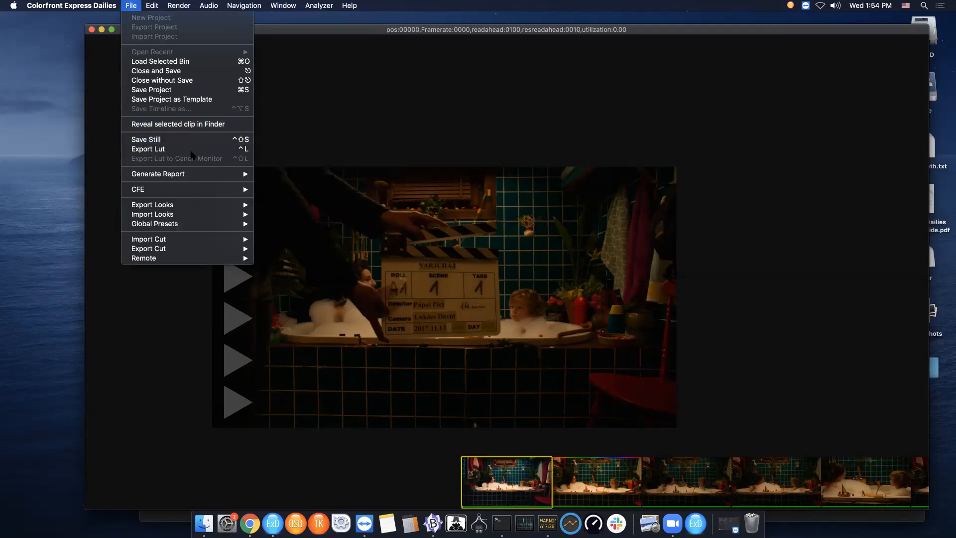
{"action": "mouse_move", "coordinate": [189, 190]}
{"action": "left_click", "coordinate": [301, 190]}
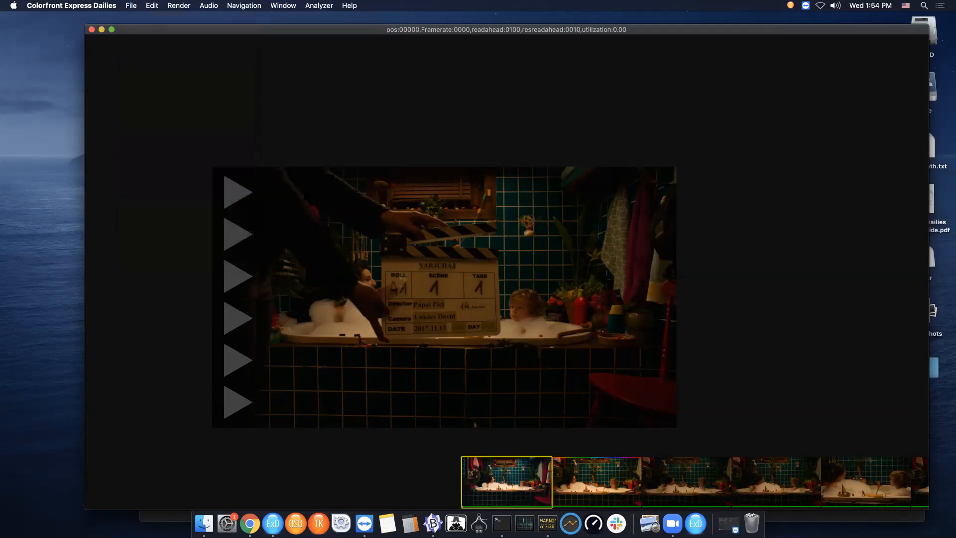
{"action": "left_click", "coordinate": [250, 111]}
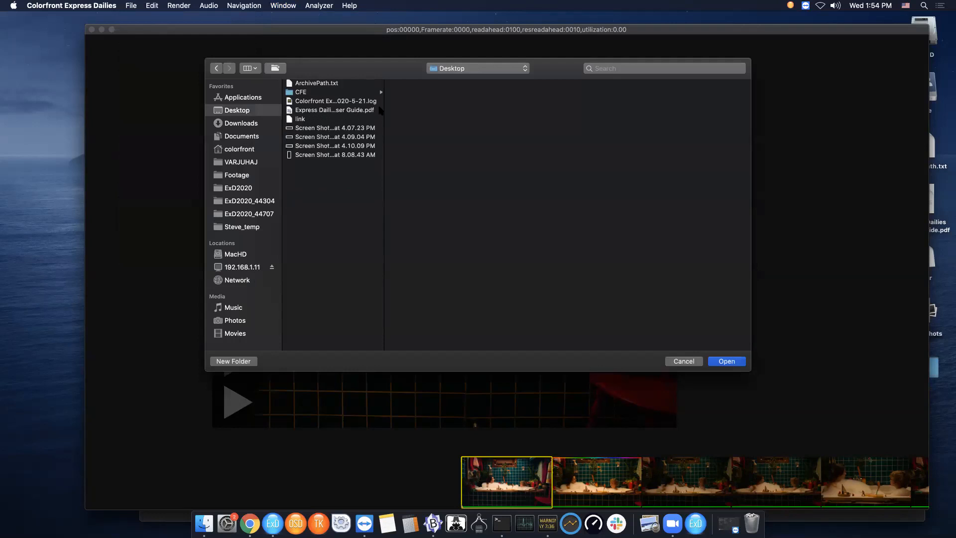
{"action": "left_click", "coordinate": [289, 92]}
{"action": "double_click", "coordinate": [288, 93]}
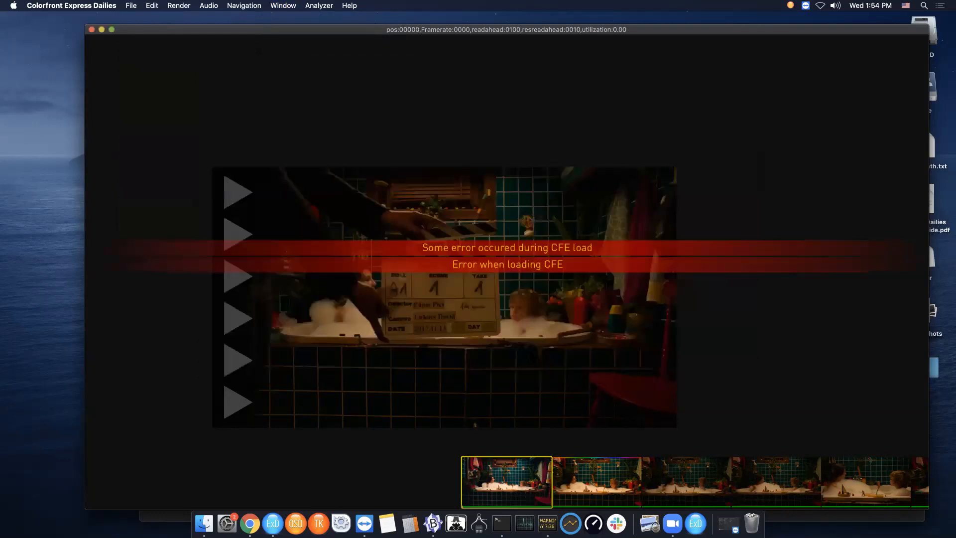
- Load timeline CFE file A021R0YU_A021C001_171119_R0YU.cfe from the Desktop CFE folder
{"action": "left_click", "coordinate": [132, 5]}
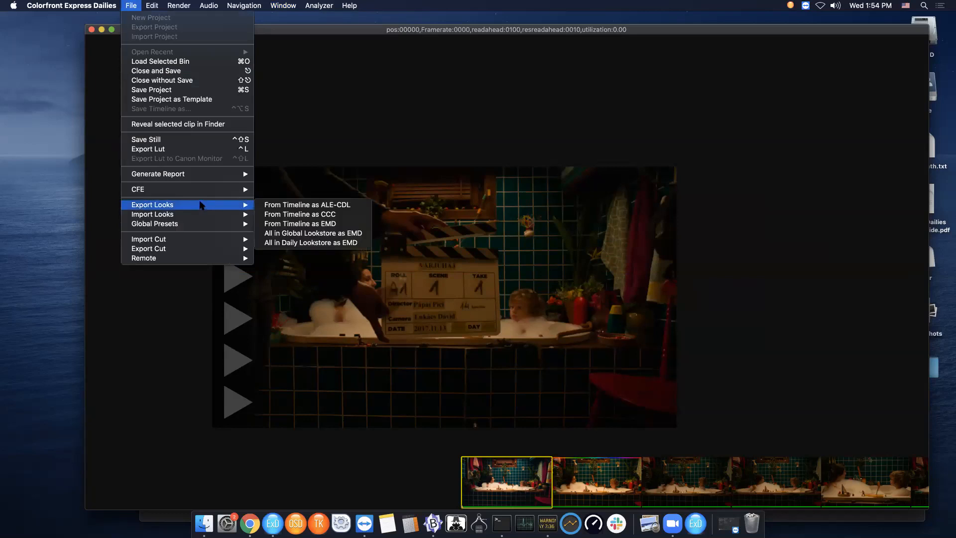
{"action": "mouse_move", "coordinate": [216, 192]}
{"action": "left_click", "coordinate": [289, 190]}
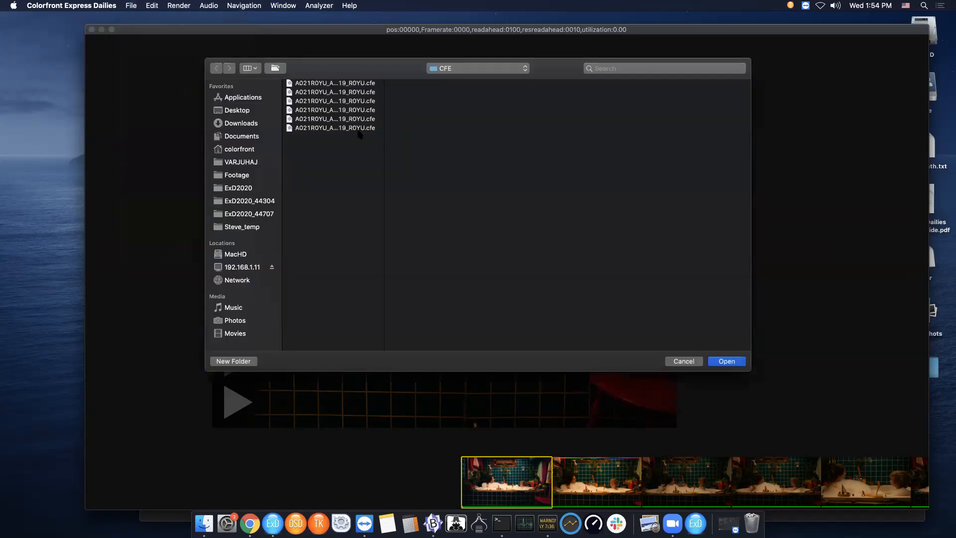
{"action": "left_click", "coordinate": [243, 112]}
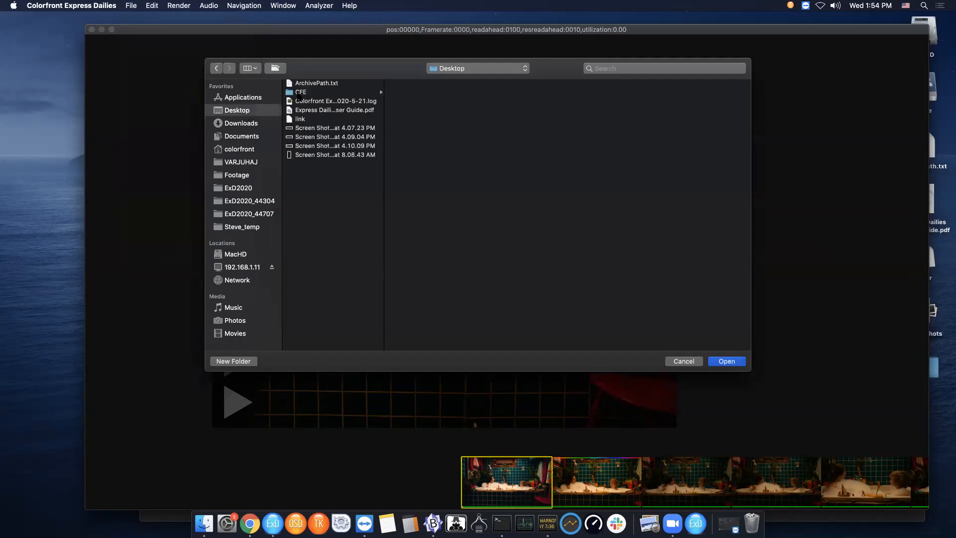
{"action": "left_click", "coordinate": [300, 92]}
{"action": "left_click", "coordinate": [432, 83]}
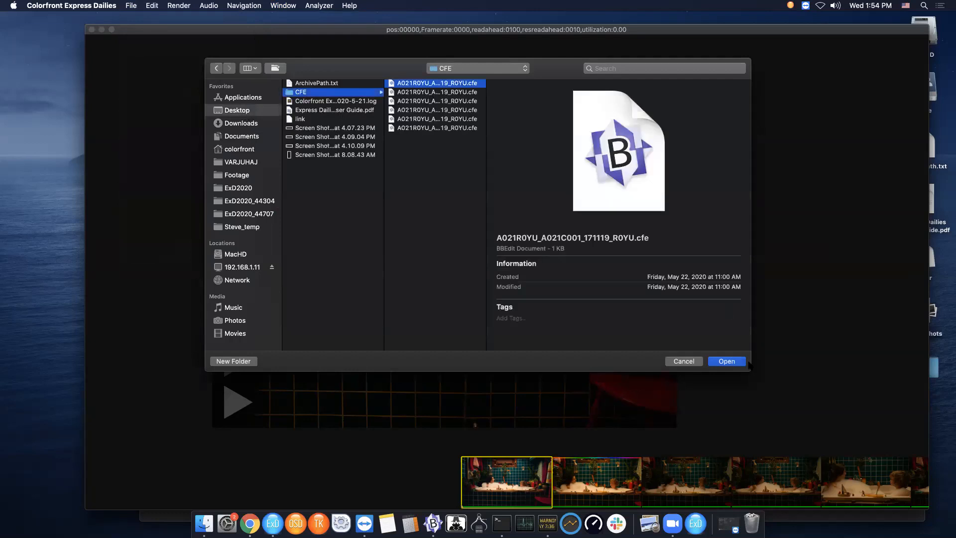
{"action": "left_click", "coordinate": [728, 362]}
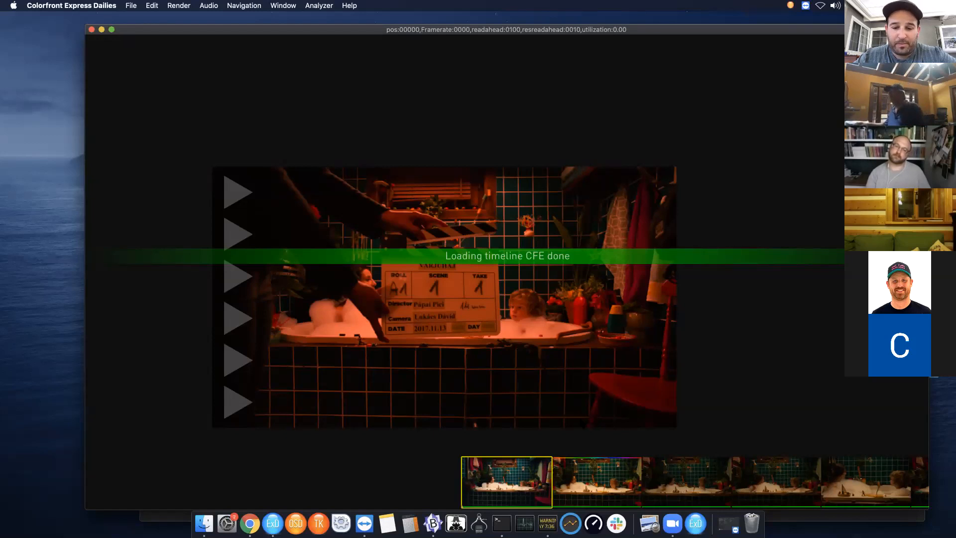
- Browse the timeline clips, scrubbing a shot and jumping back to its start to check the loaded grades
{"action": "left_click", "coordinate": [607, 477]}
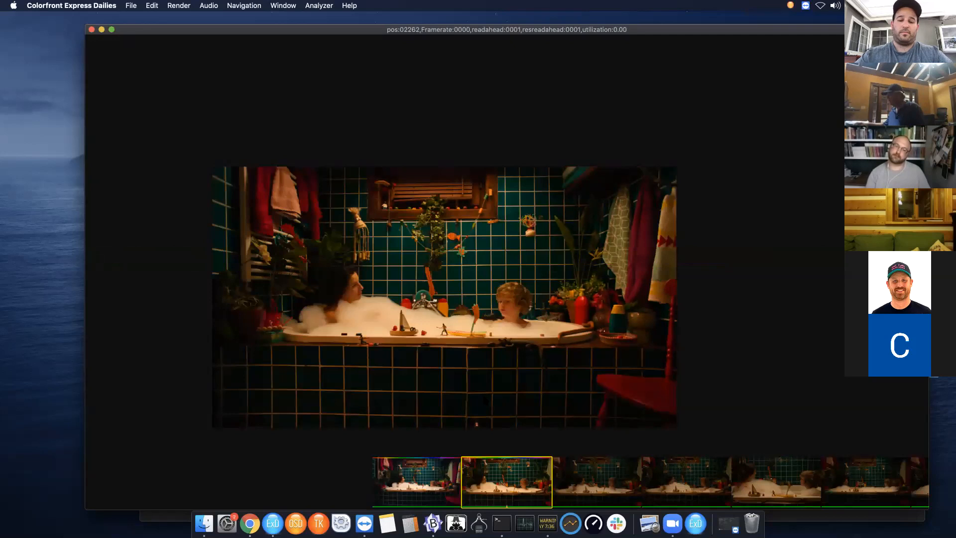
{"action": "left_click_drag", "start_coordinate": [479, 400], "coordinate": [470, 399]}
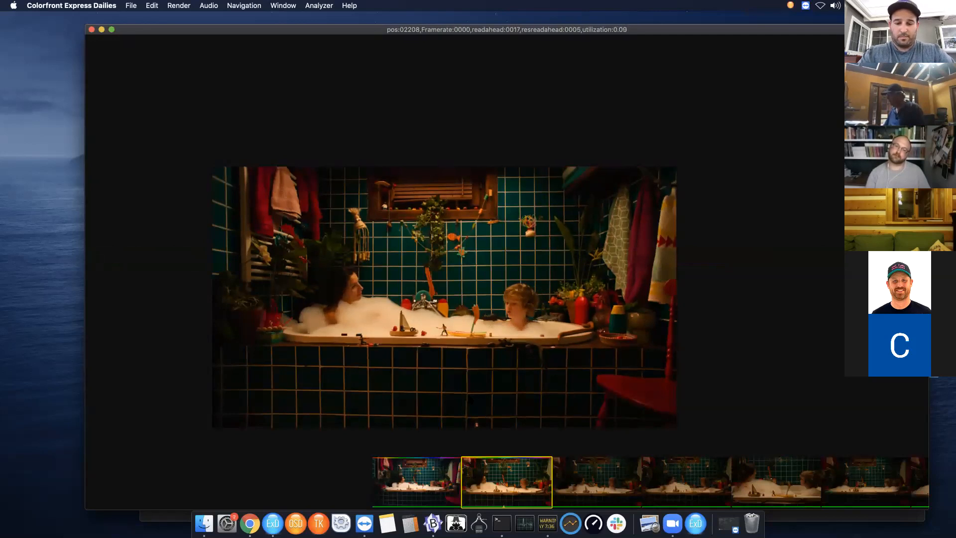
{"action": "key", "text": "Home"}
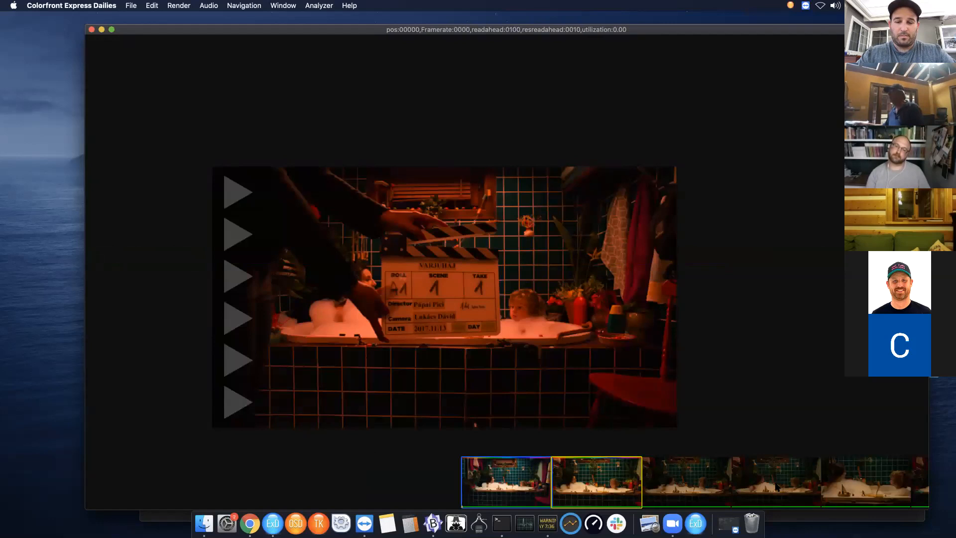
{"action": "left_click", "coordinate": [777, 487]}
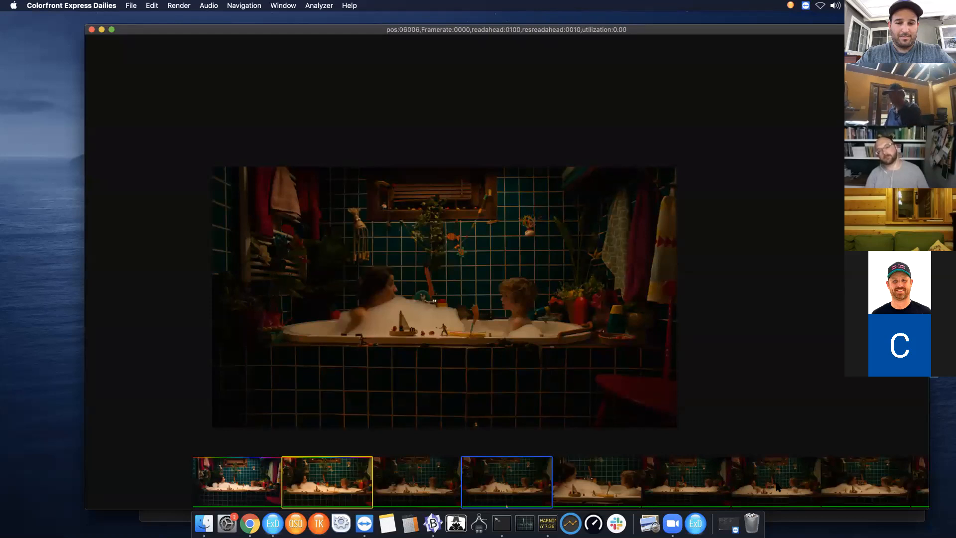
{"action": "key", "text": "F4"}
{"action": "key", "text": "Escape"}
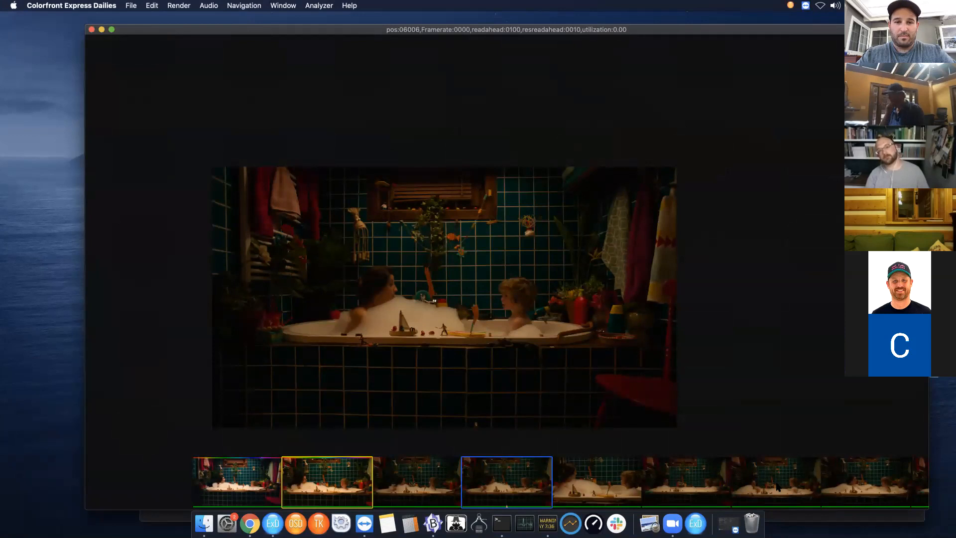
- Enable the wipe comparison, reposition the wipe line across the frame, and step forward a few frames
{"action": "key", "text": "w"}
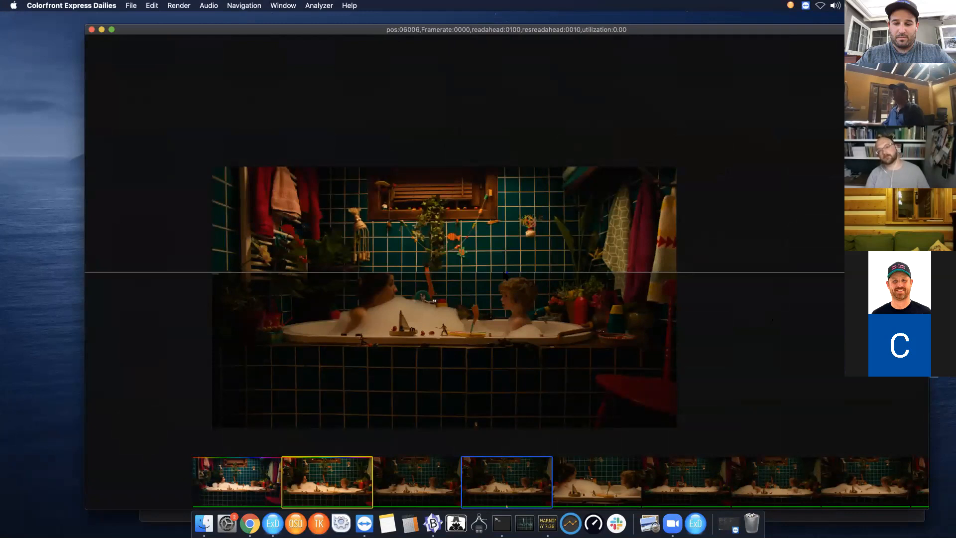
{"action": "left_click_drag", "start_coordinate": [508, 273], "coordinate": [480, 287]}
{"action": "left_click_drag", "start_coordinate": [285, 286], "coordinate": [389, 208]}
{"action": "left_click_drag", "start_coordinate": [413, 325], "coordinate": [444, 322]}
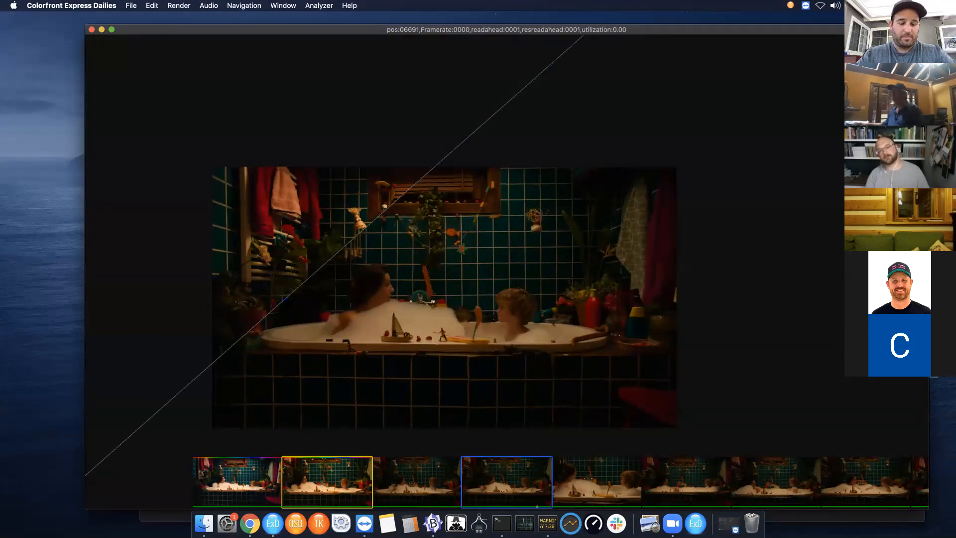
{"action": "key", "text": "Right"}
{"action": "key", "text": "Right"}
{"action": "key", "text": "Right"}
{"action": "key", "text": "Right"}
{"action": "key", "text": "Right"}
{"action": "key", "text": "Right"}
{"action": "key", "text": "Right"}
{"action": "key", "text": "Right"}
{"action": "key", "text": "Right"}
{"action": "key", "text": "Right"}
{"action": "key", "text": "Right"}
{"action": "key", "text": "Right"}
{"action": "left_click_drag", "start_coordinate": [369, 431], "coordinate": [365, 431]}
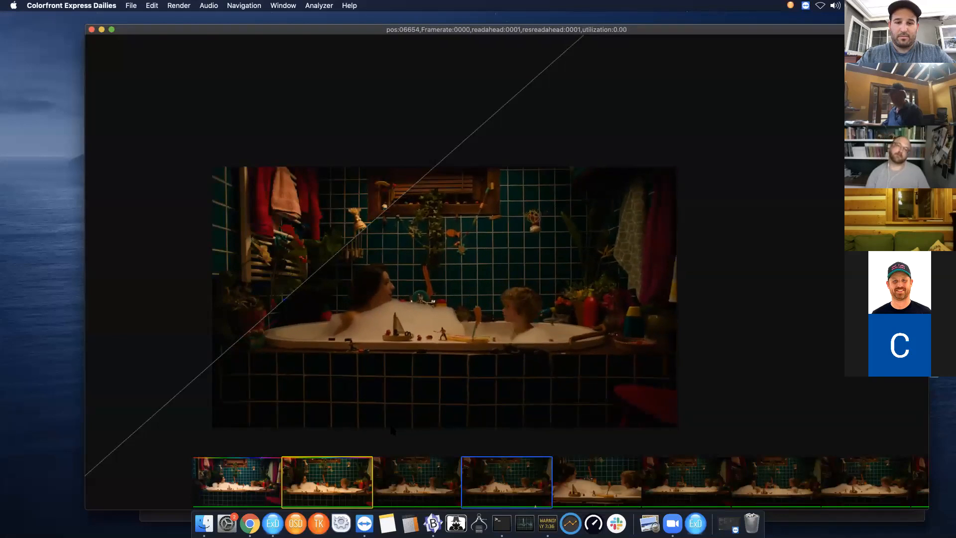
- Toggle between clips, adjust the wipe line angle, and turn the wipe off
{"action": "key", "text": "Tab"}
{"action": "left_click_drag", "start_coordinate": [503, 506], "coordinate": [516, 506]}
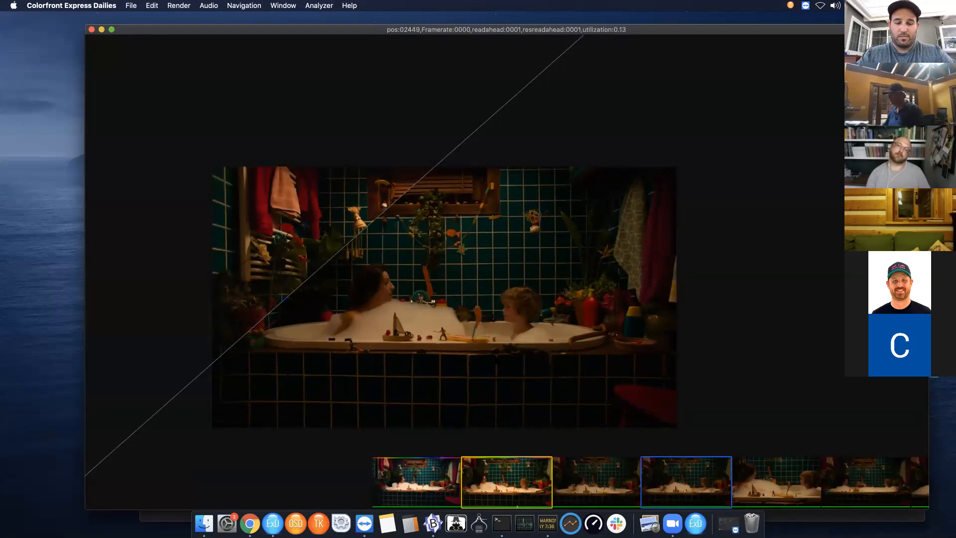
{"action": "key", "text": "Tab"}
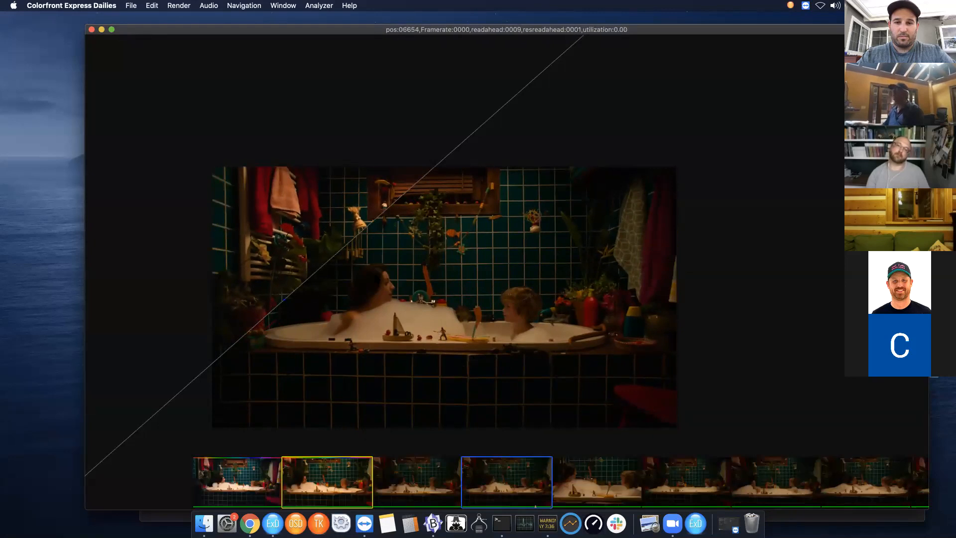
{"action": "left_click_drag", "start_coordinate": [400, 321], "coordinate": [470, 323]}
{"action": "left_click_drag", "start_coordinate": [533, 267], "coordinate": [476, 239]}
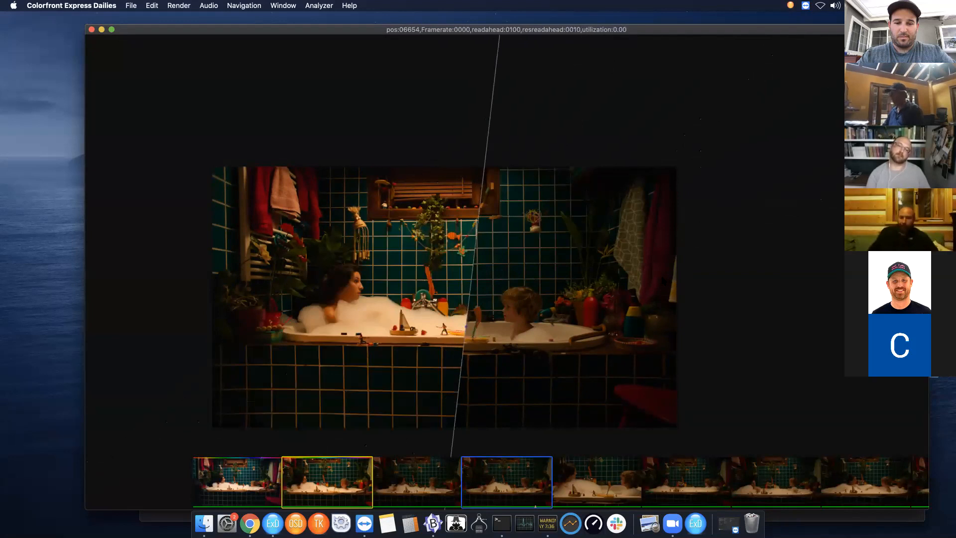
{"action": "key", "text": "w"}
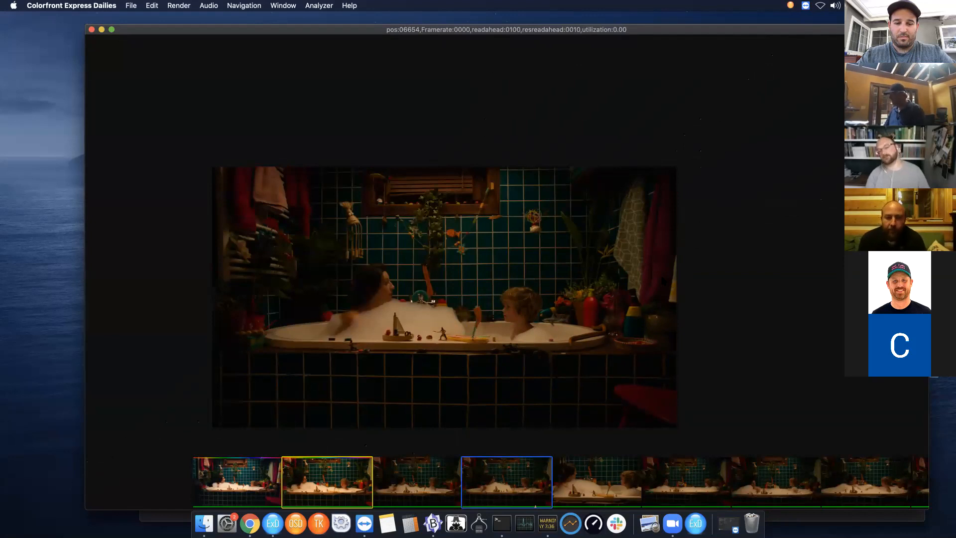
- Repeatedly toggle the comparison view to compare the grade on the current frame
{"action": "key", "text": "Tab"}
{"action": "key", "text": "Tab"}
{"action": "key", "text": "Tab"}
{"action": "key", "text": "Tab"}
{"action": "key", "text": "Tab"}
{"action": "key", "text": "Tab"}
{"action": "key", "text": "Tab"}
{"action": "key", "text": "Tab"}
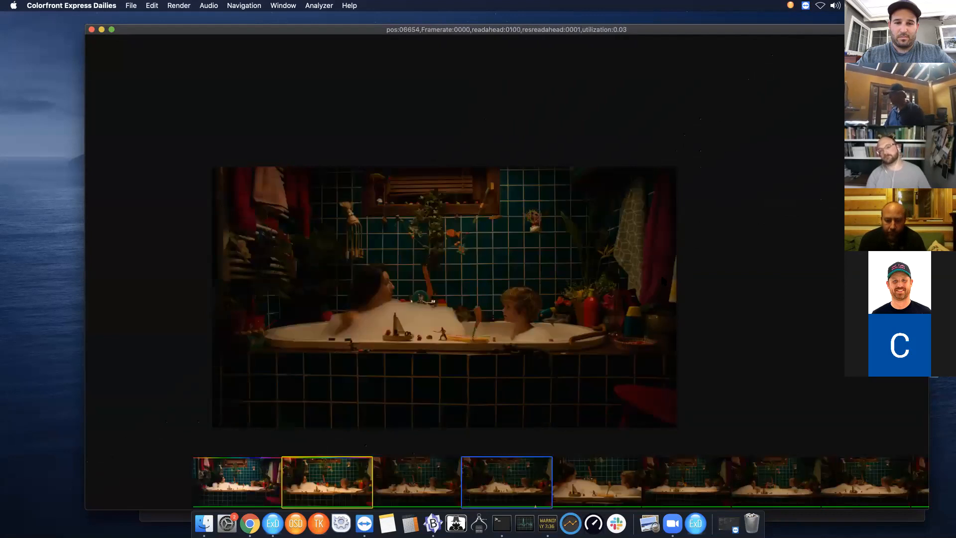
{"action": "key", "text": "Tab"}
{"action": "key", "text": "Tab"}
{"action": "key", "text": "Tab"}
{"action": "key", "text": "Tab"}
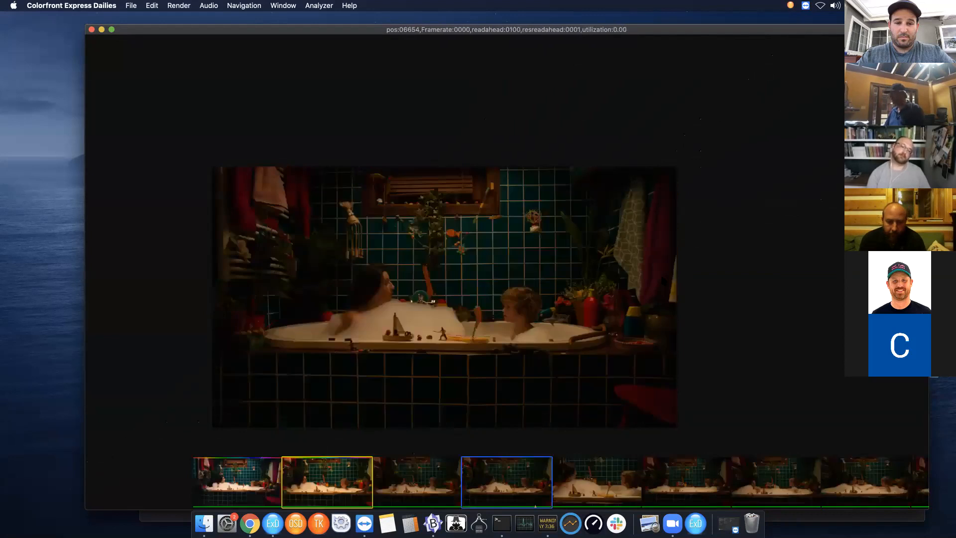
{"action": "key", "text": "Tab"}
{"action": "key", "text": "Tab"}
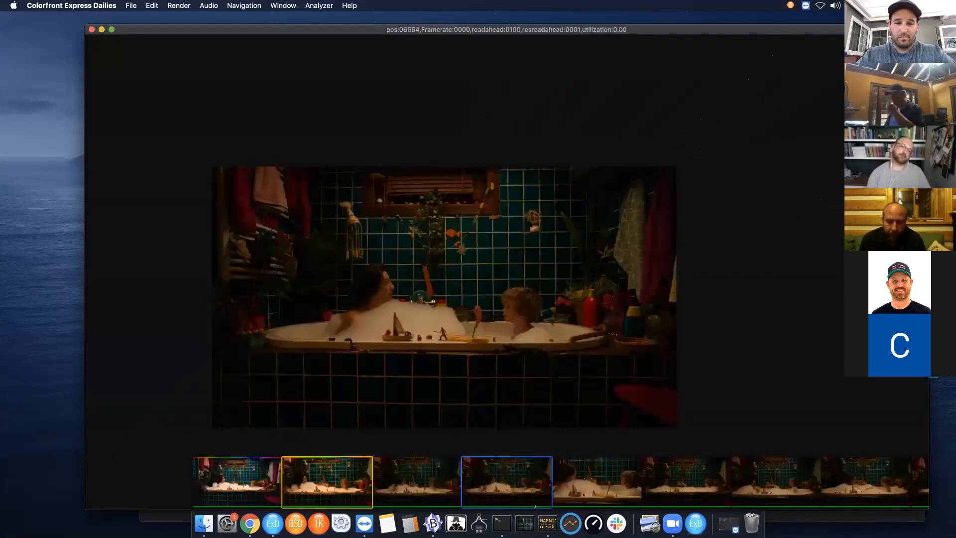